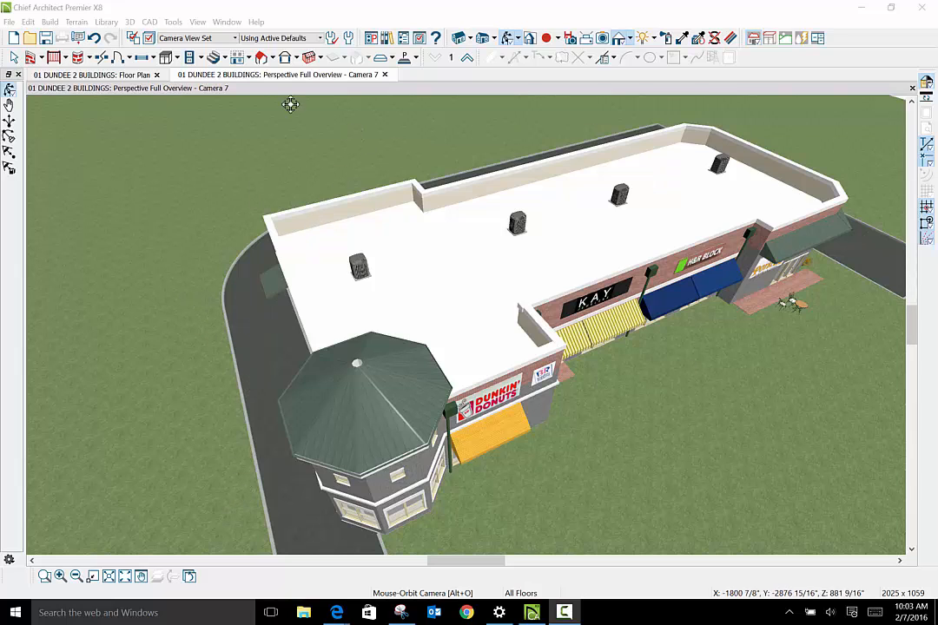
In the floor plan, inspect the line style and layer settings of the upper parking lot's CAD polyline.
left_click(130, 76)
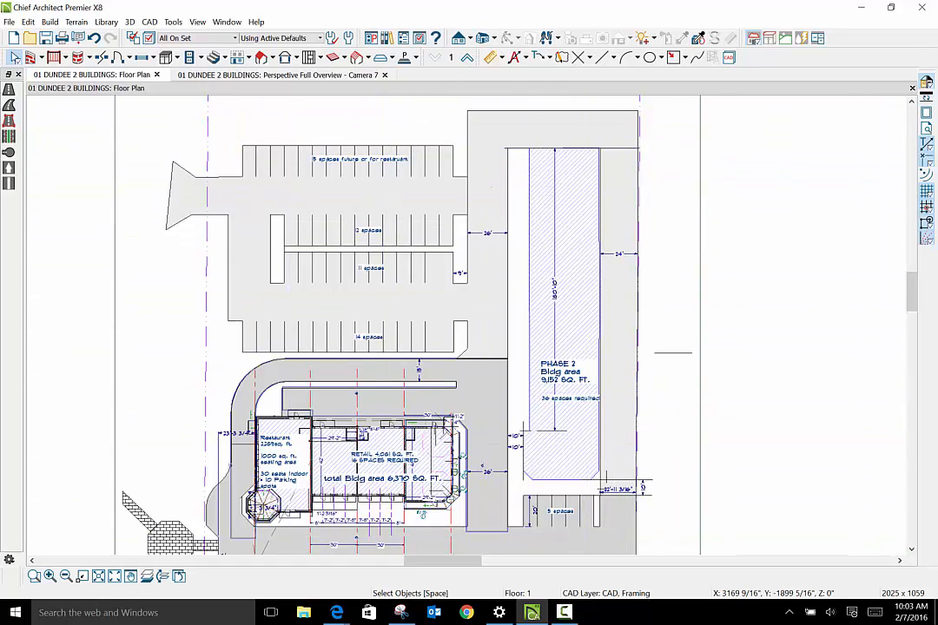
left_click_drag(912, 291, 920, 383)
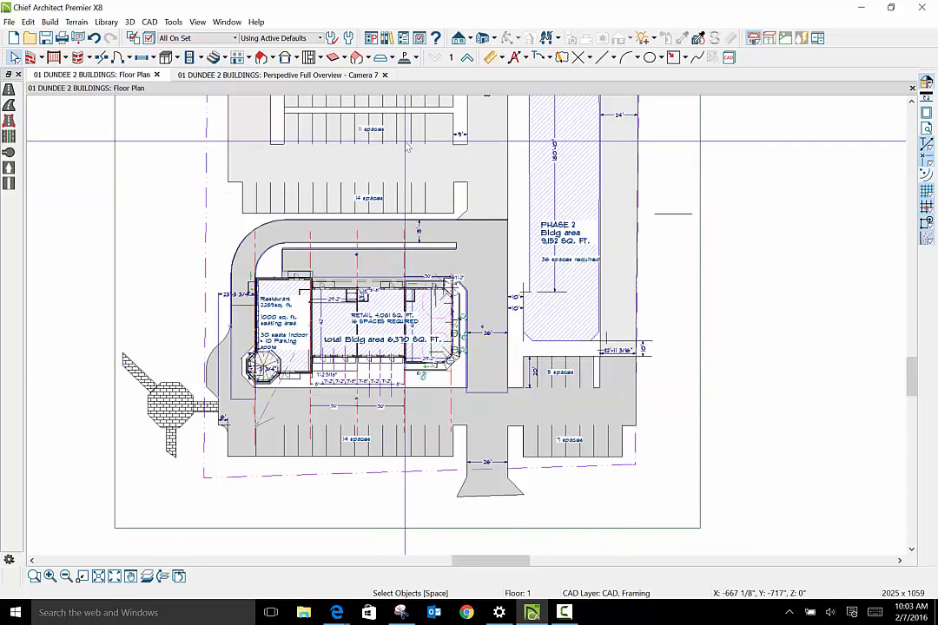
left_click(231, 149)
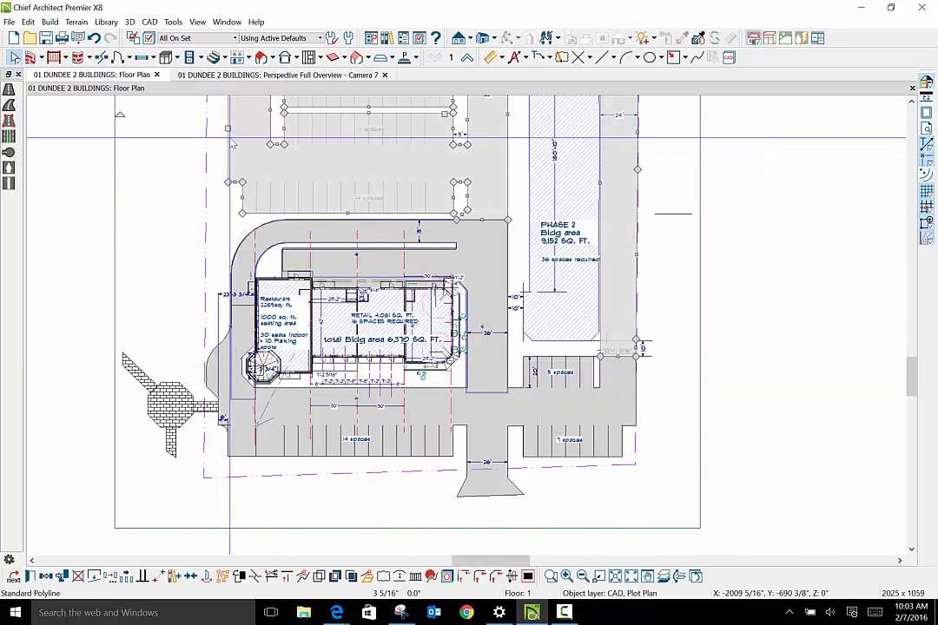
left_click(30, 578)
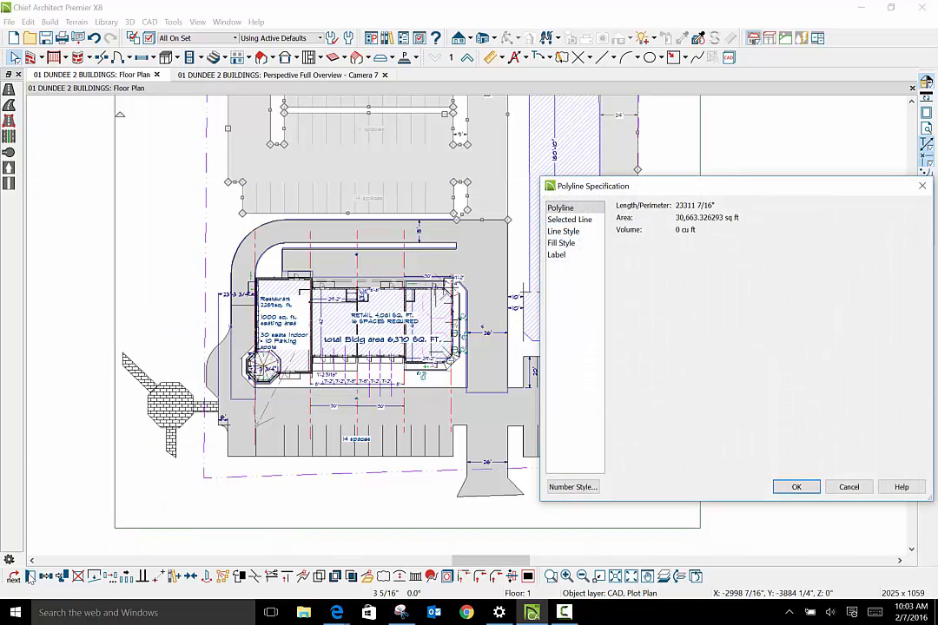
left_click(571, 232)
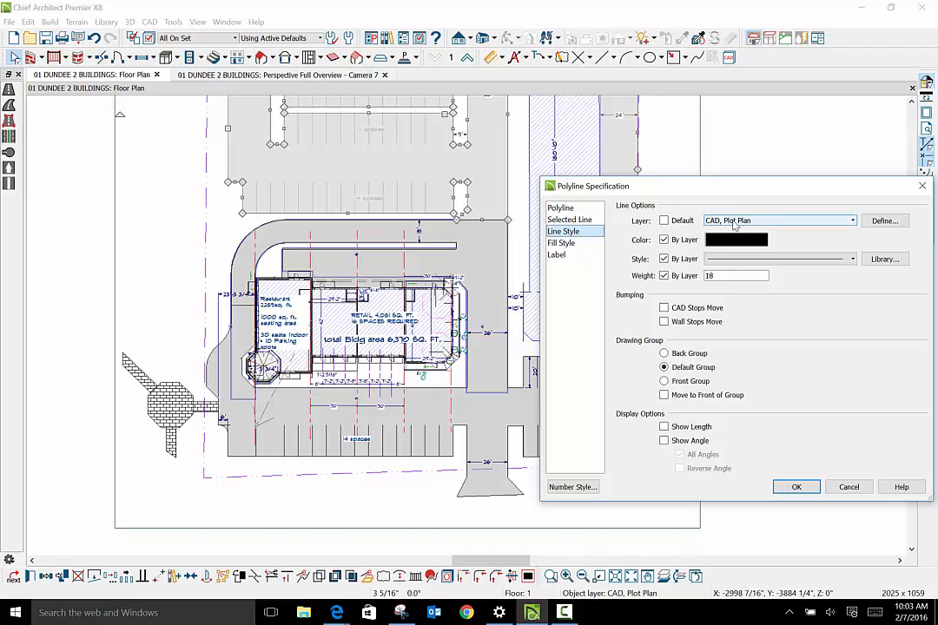
left_click(812, 492)
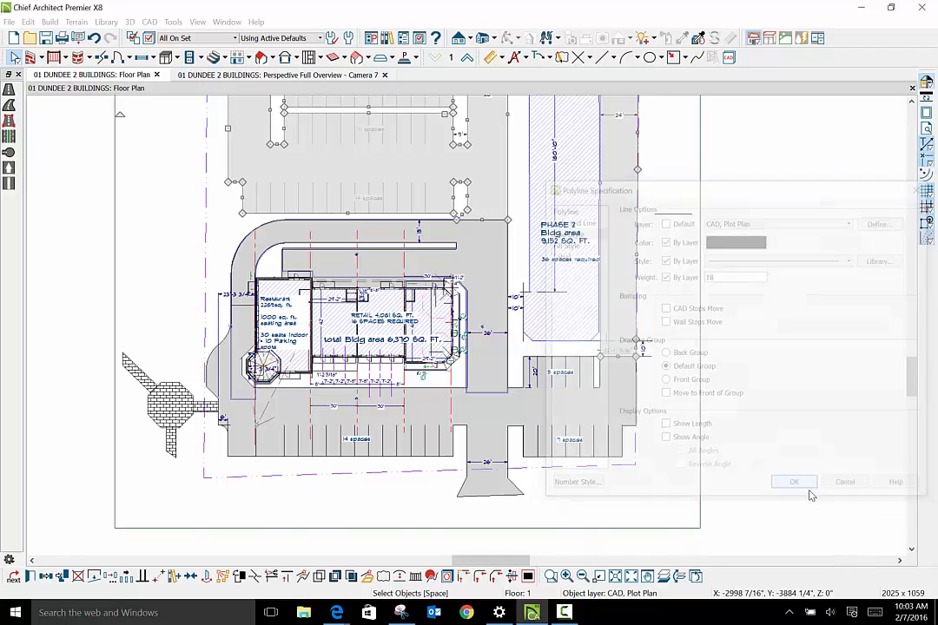
scroll(369, 248, "up", 2)
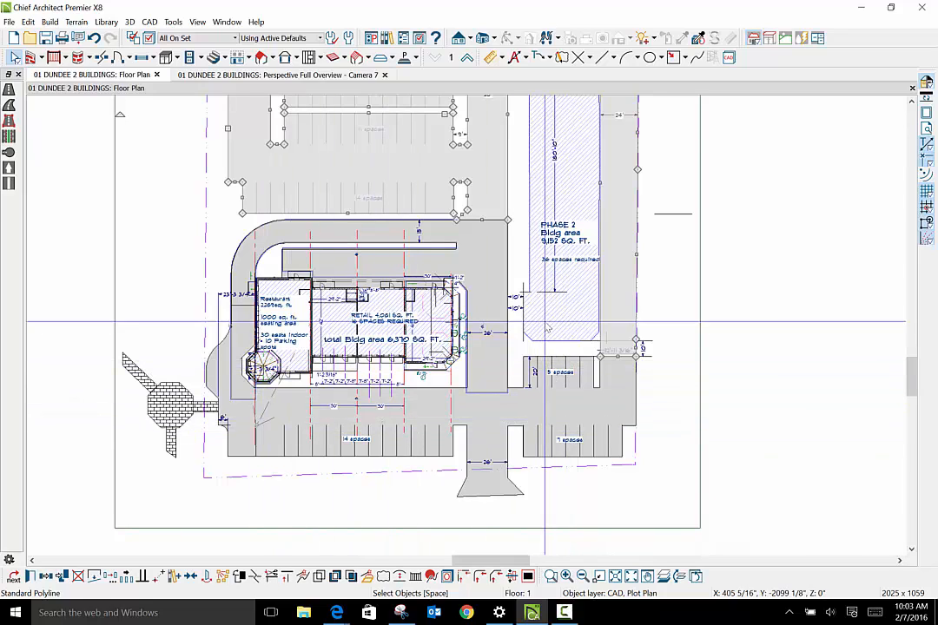
scroll(372, 252, "up", 2)
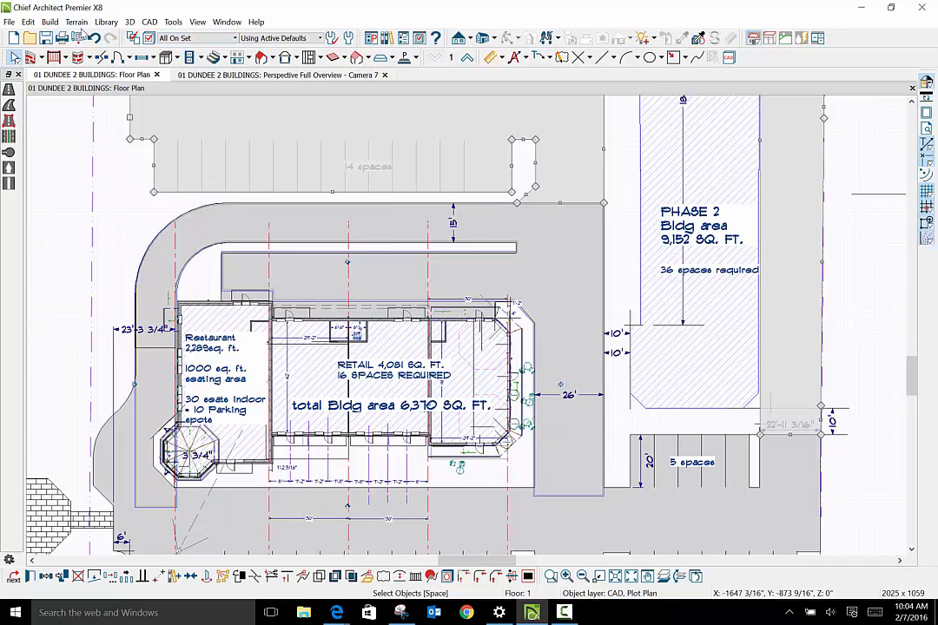
Review the available terrain driveway tools and clear the polyline selection.
left_click(78, 23)
mouse_move(127, 218)
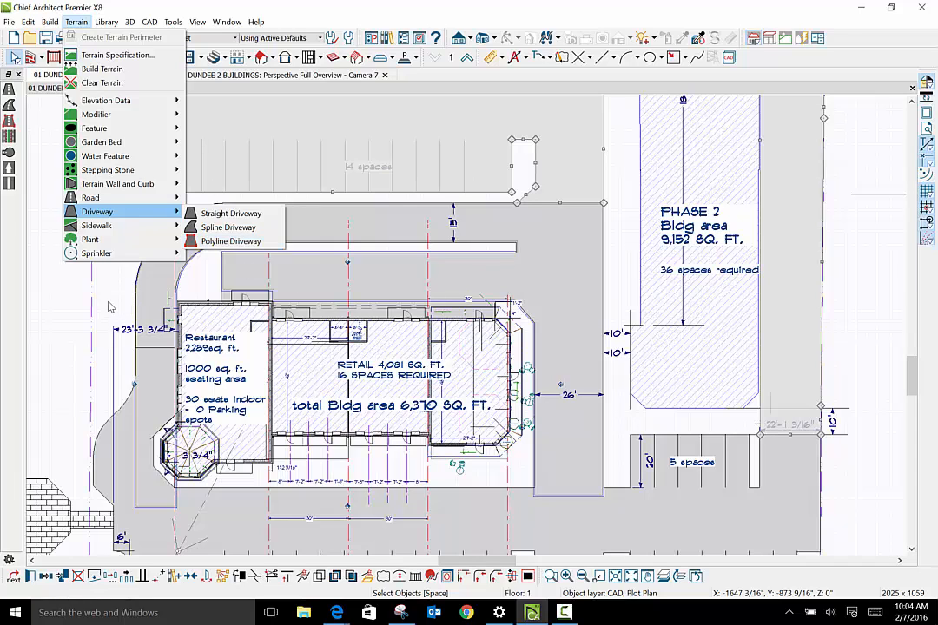
left_click(70, 293)
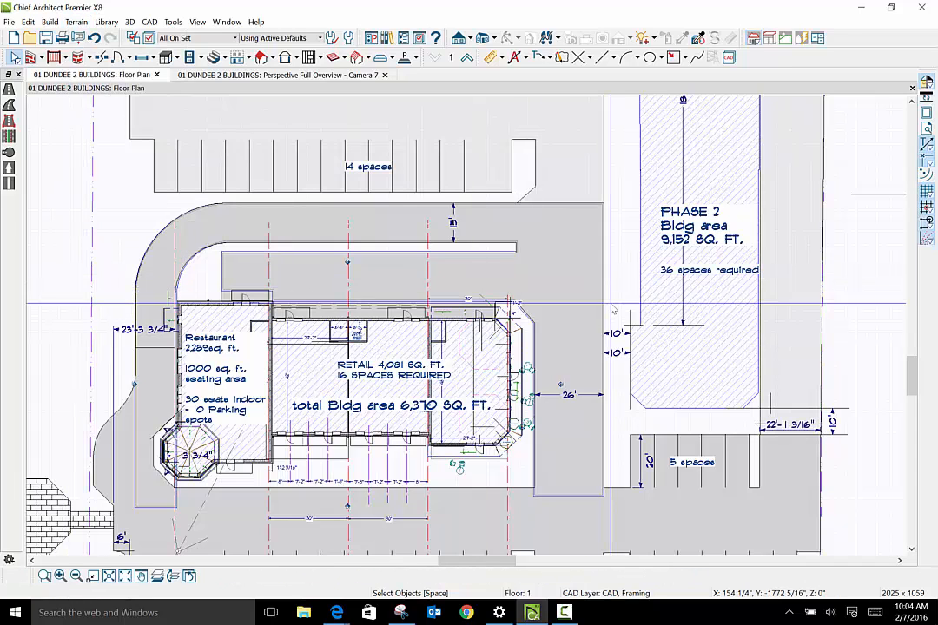
Examine the building and its surrounding road from above in the Camera 7 perspective overview.
left_click(299, 75)
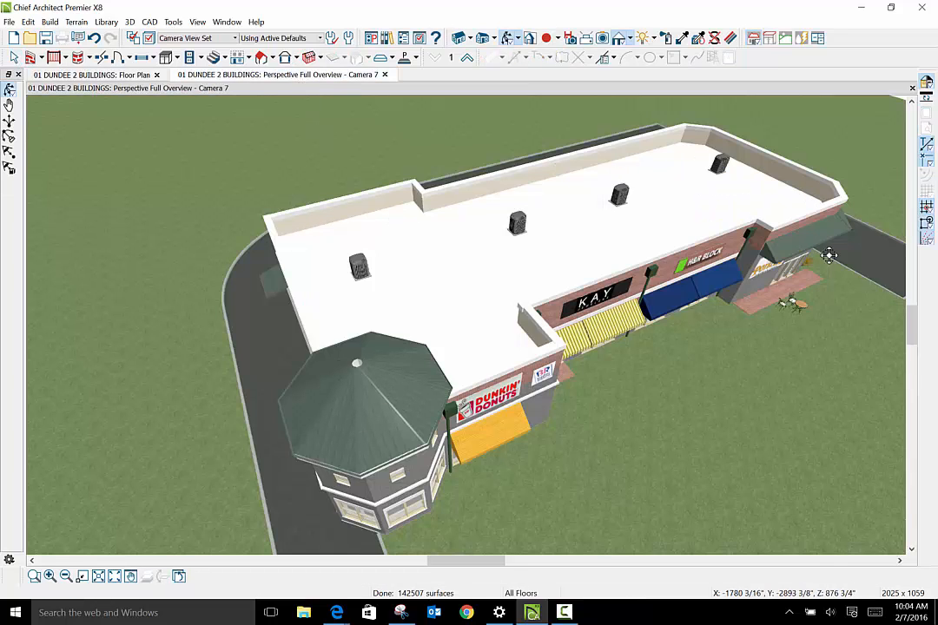
left_click_drag(677, 151, 682, 223)
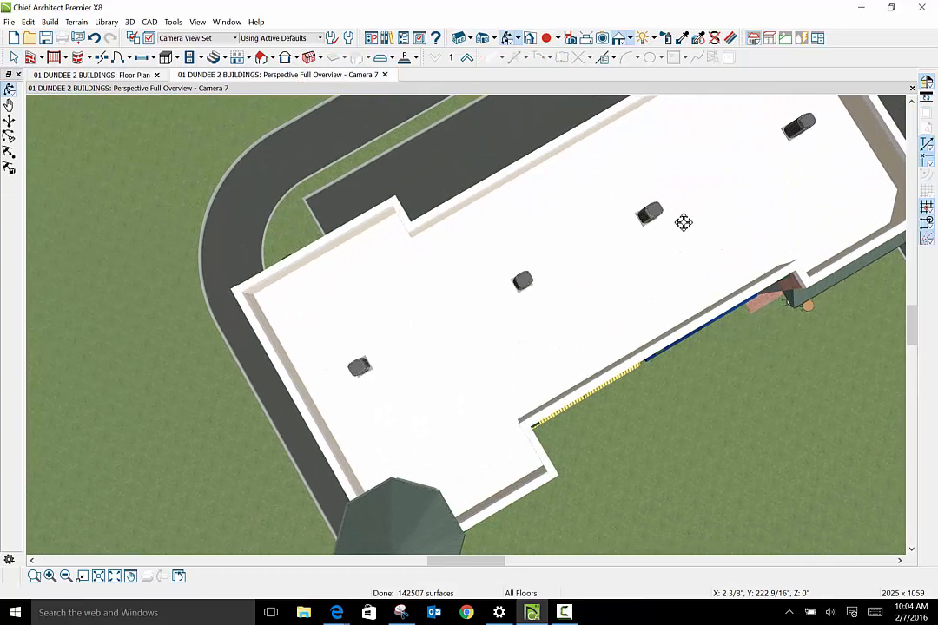
scroll(684, 223, "down", 10)
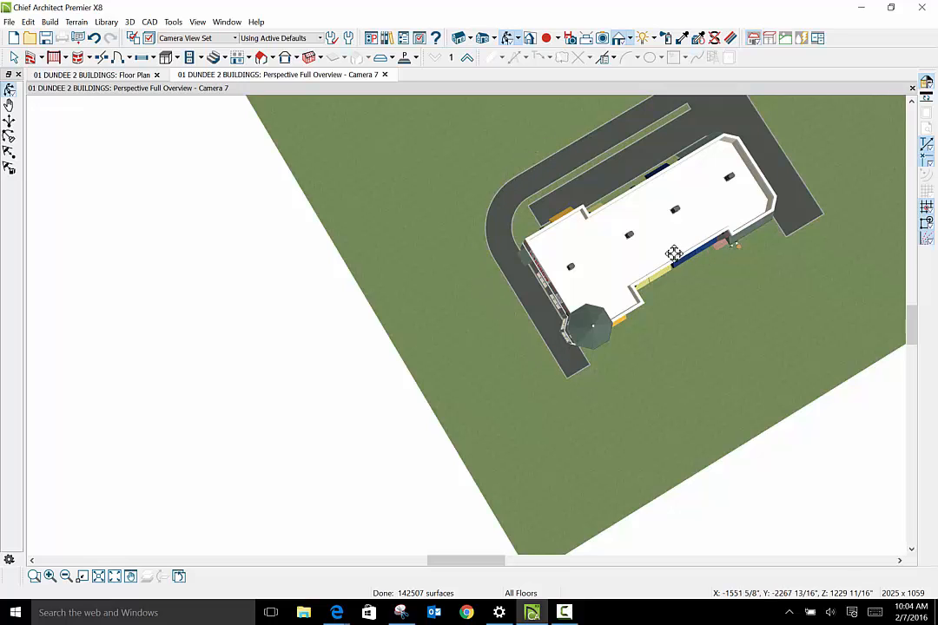
scroll(621, 335, "down", 2)
scroll(619, 328, "up", 3)
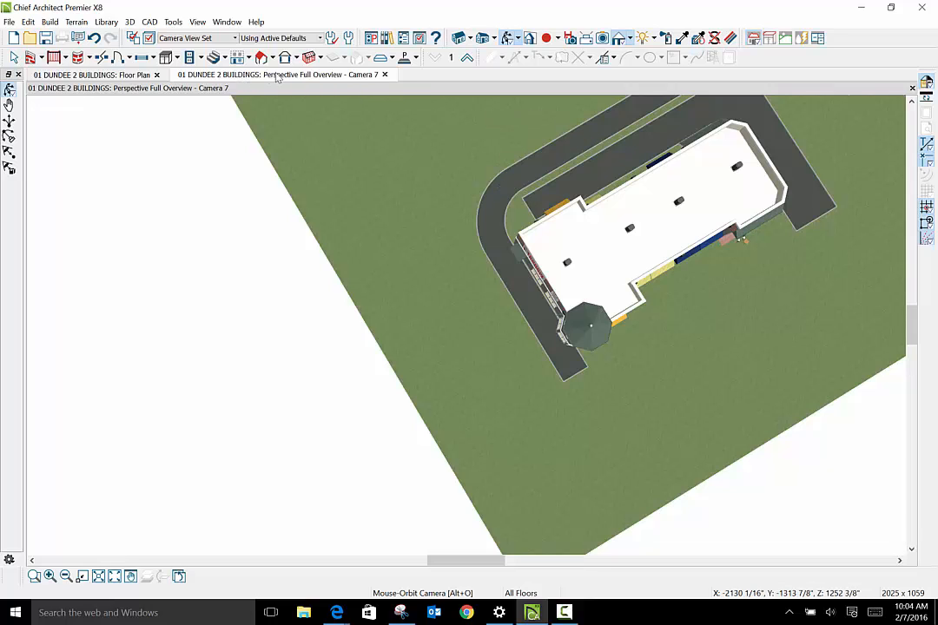
In the floor plan, select the road behind the retail building and inspect its line style settings.
left_click(145, 75)
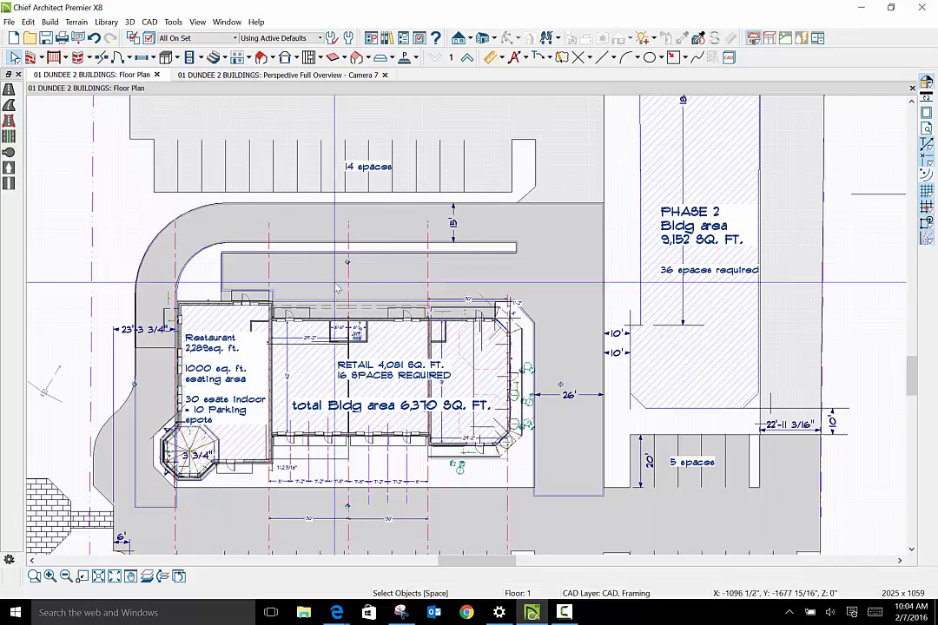
scroll(304, 380, "up", 3)
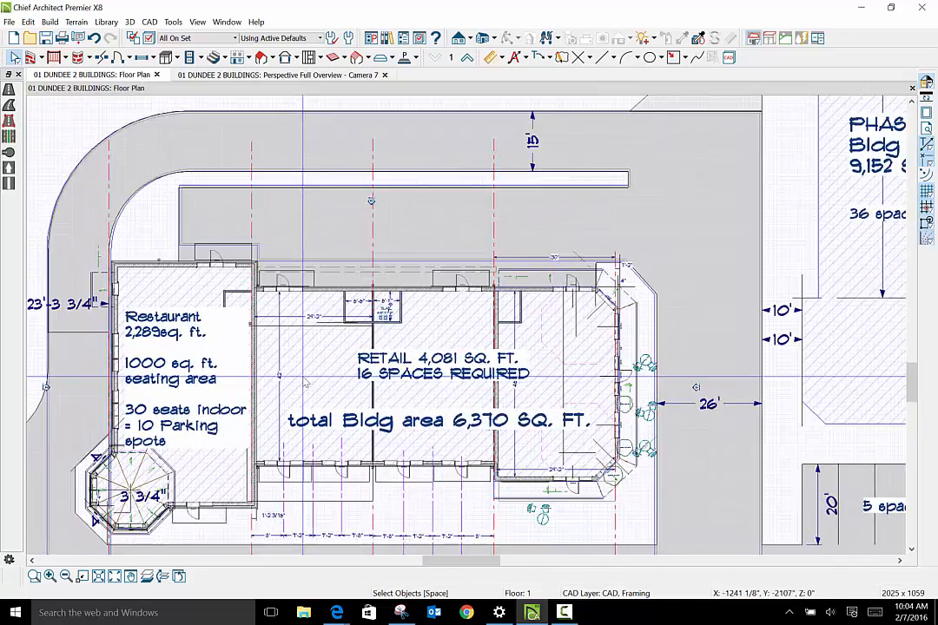
scroll(305, 381, "up", 4)
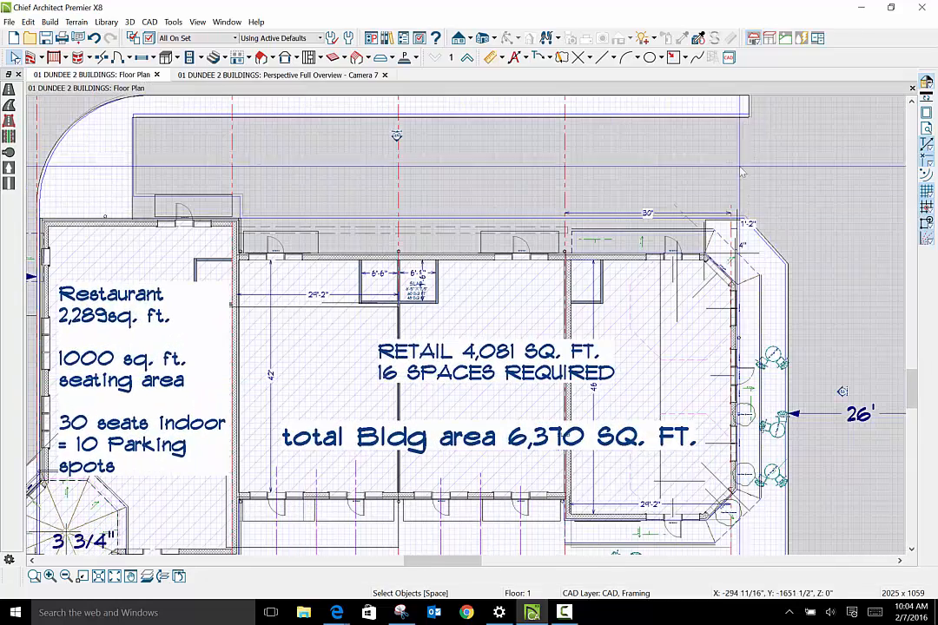
scroll(331, 120, "up", 2)
left_click(344, 120)
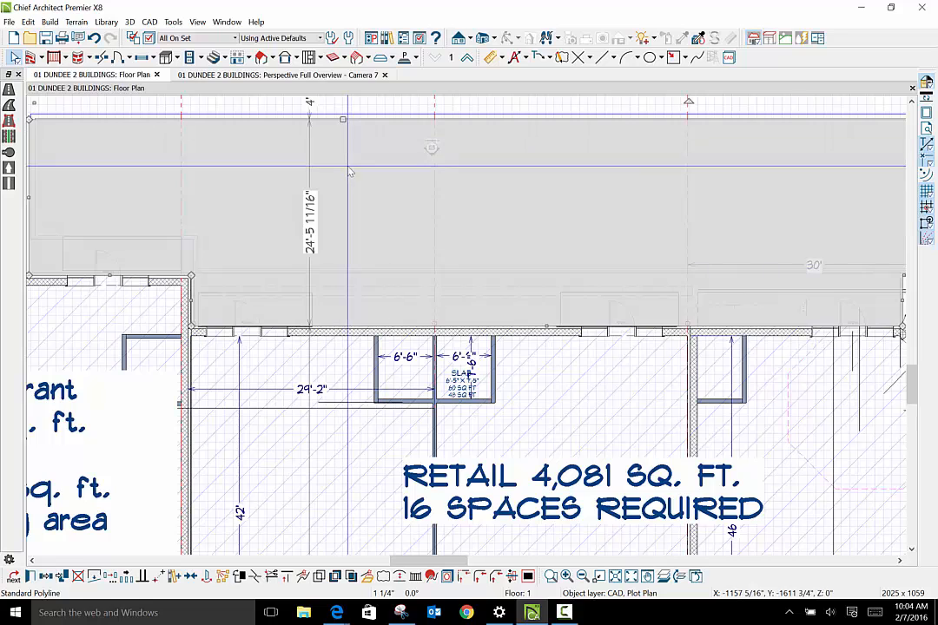
left_click(237, 509)
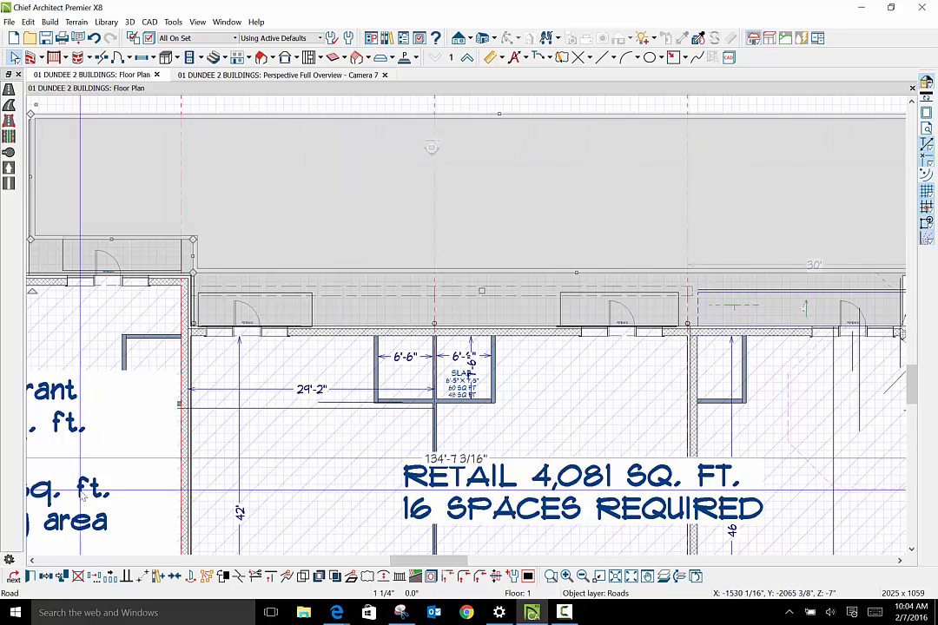
left_click(30, 576)
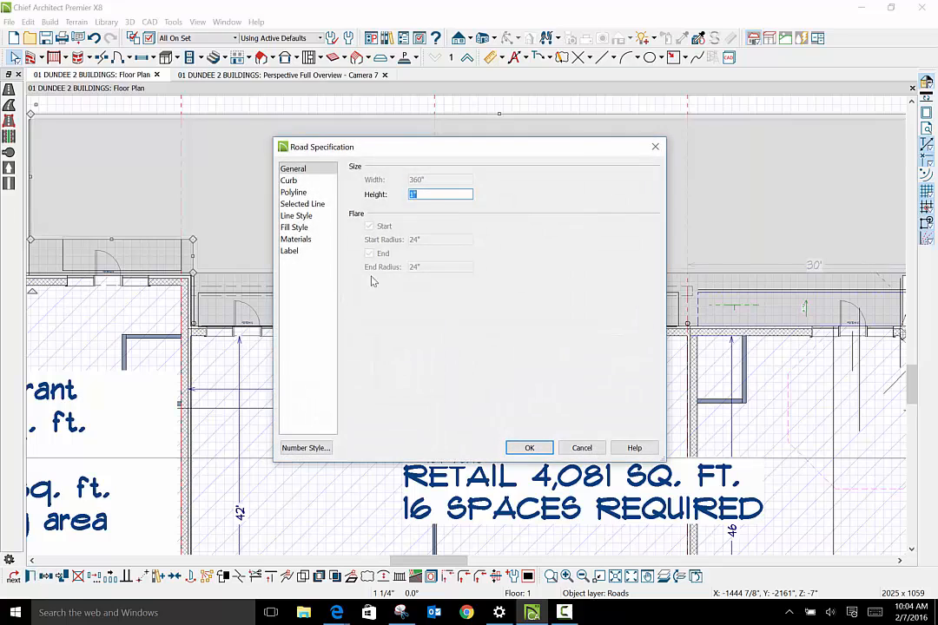
left_click(297, 217)
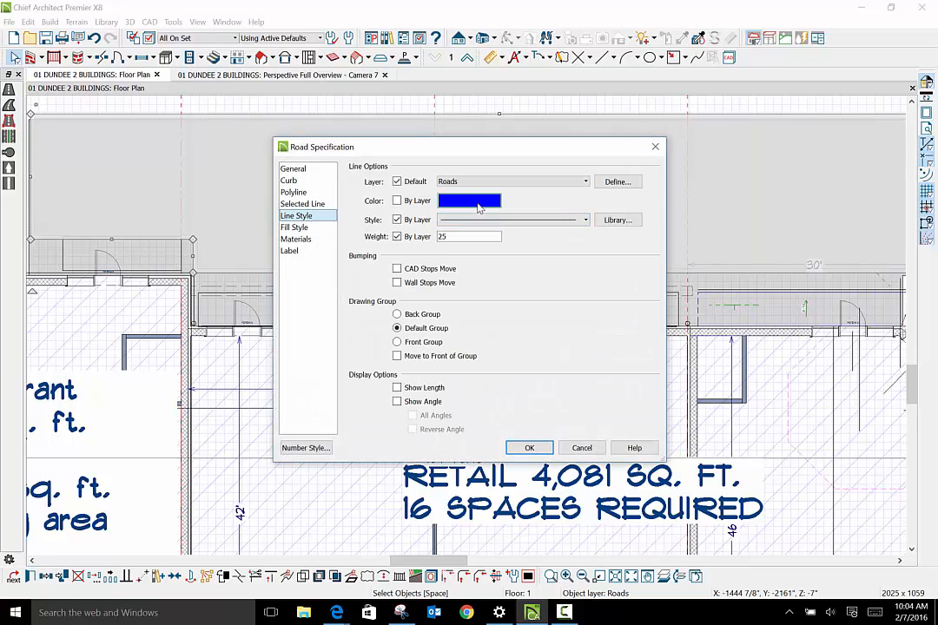
left_click(528, 448)
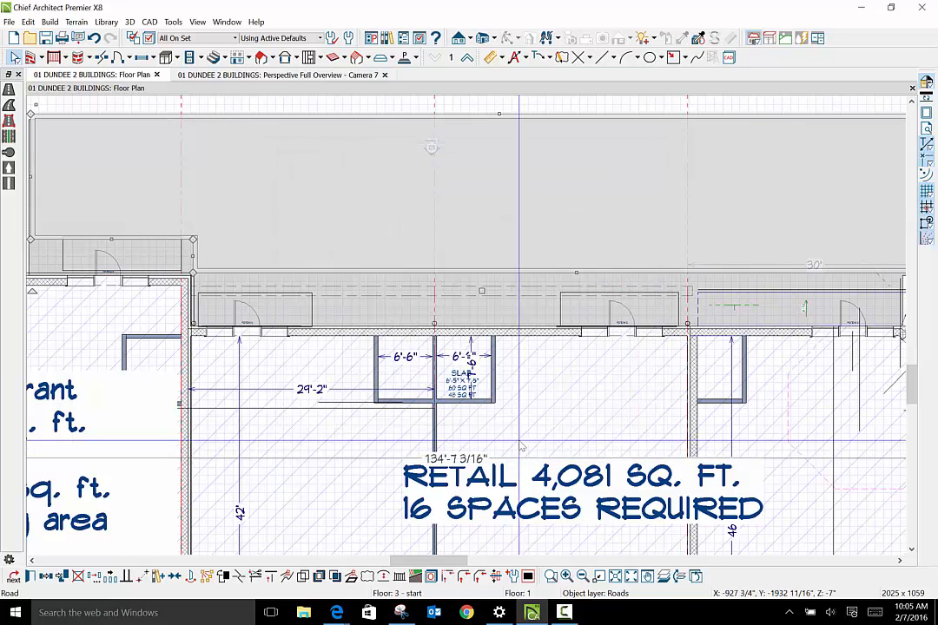
Examine the floor plan's drive lane, building frontage and front parking area with 14 spaces.
left_click(321, 409)
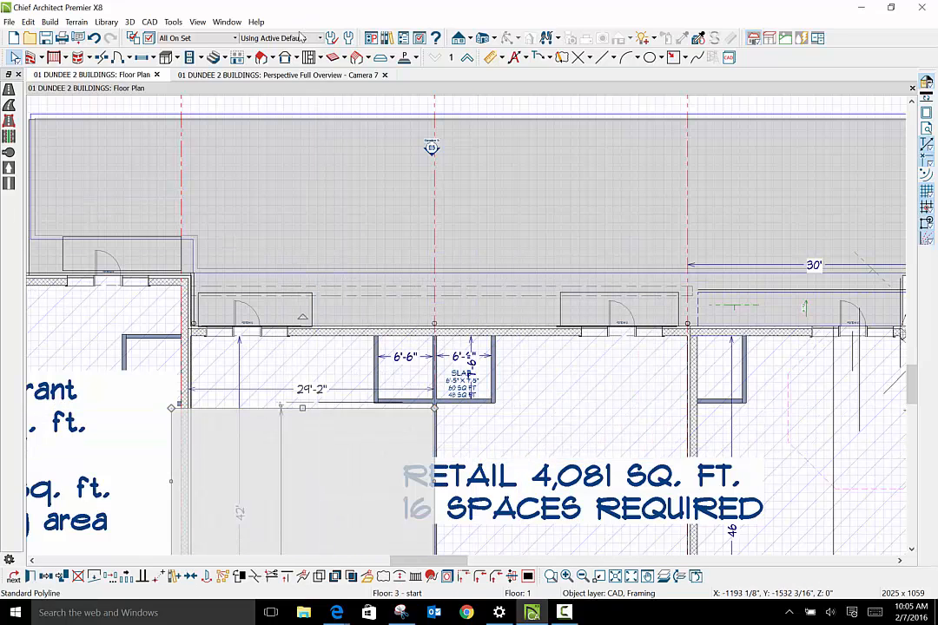
scroll(361, 287, "down", 2)
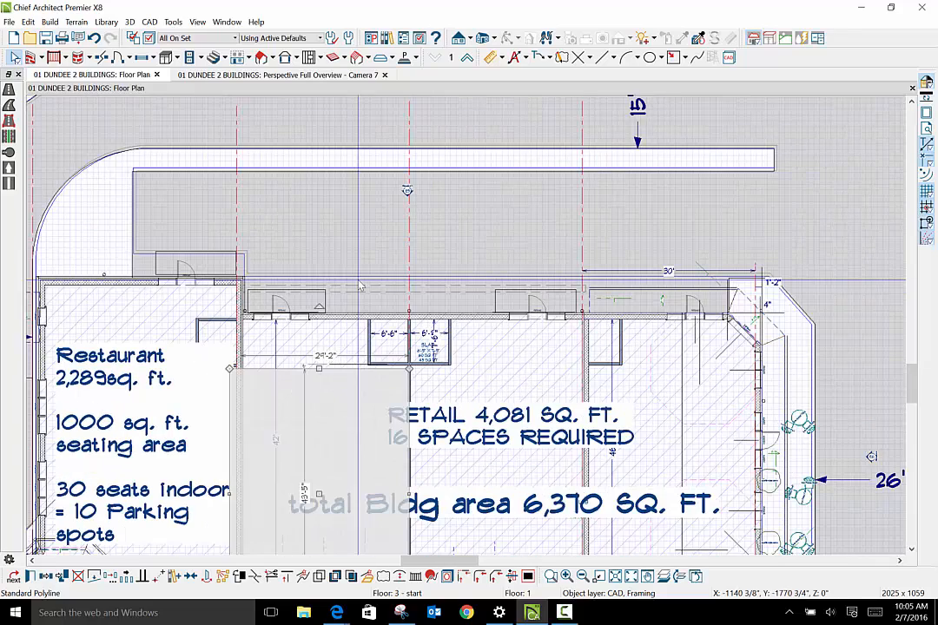
scroll(546, 178, "up", 1)
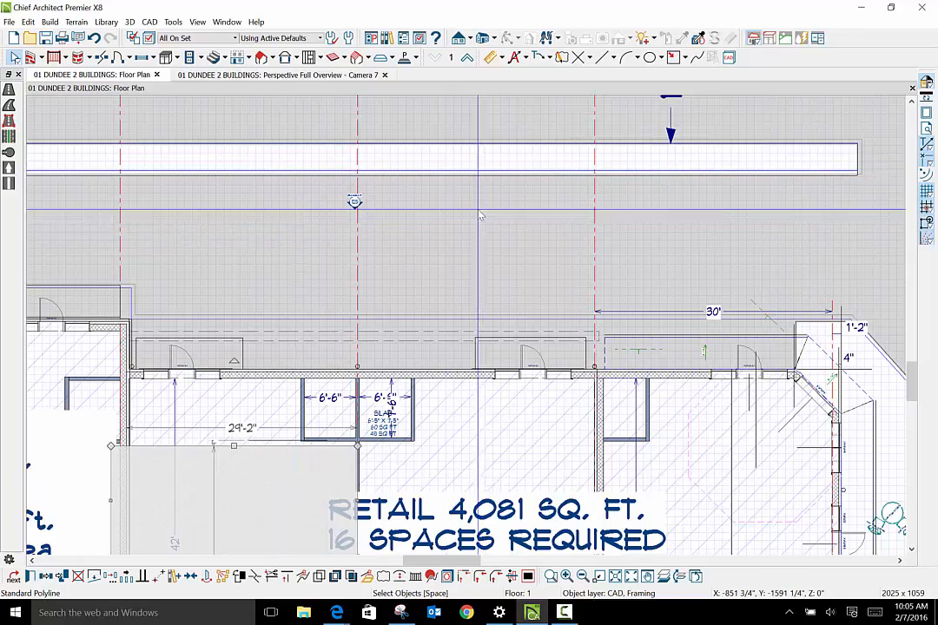
scroll(479, 207, "down", 1)
scroll(480, 207, "down", 4)
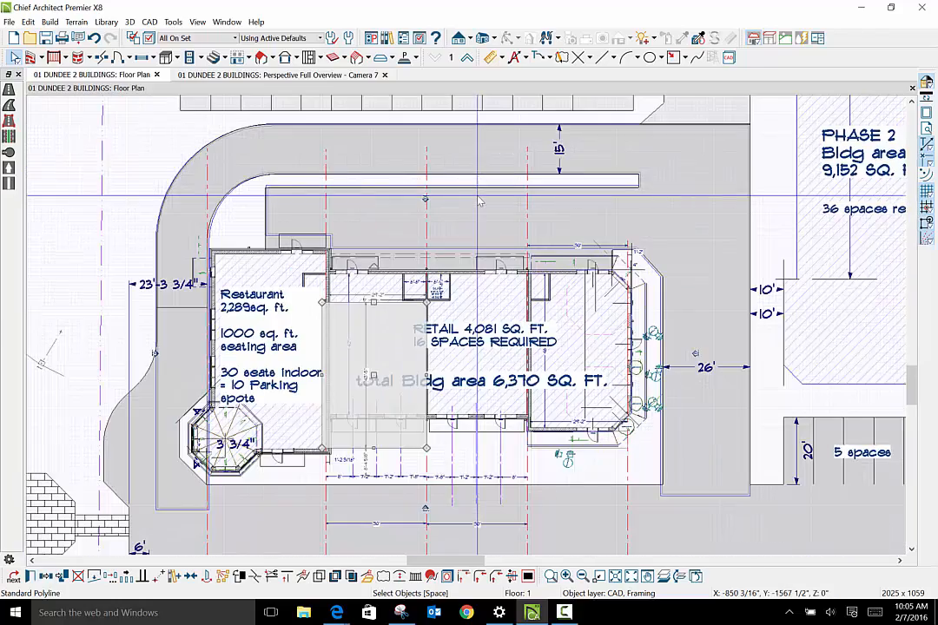
scroll(480, 200, "down", 1)
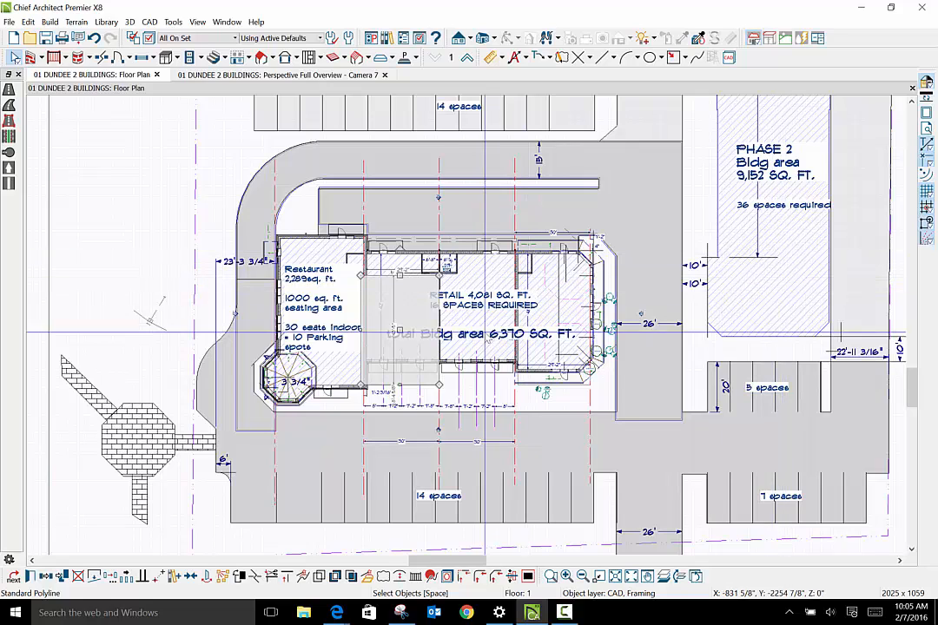
scroll(469, 351, "down", 2)
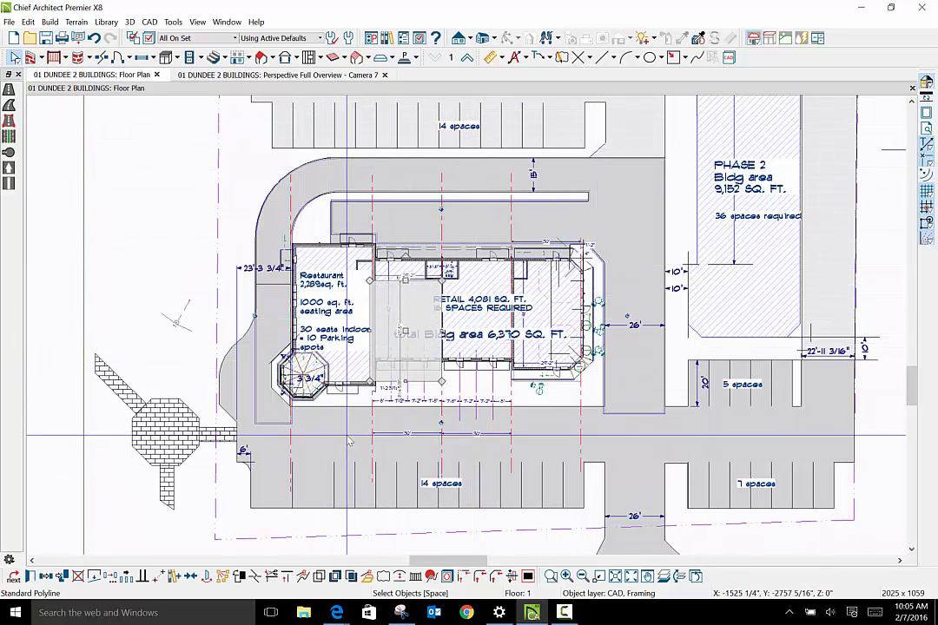
scroll(239, 439, "up", 1)
scroll(239, 439, "up", 1)
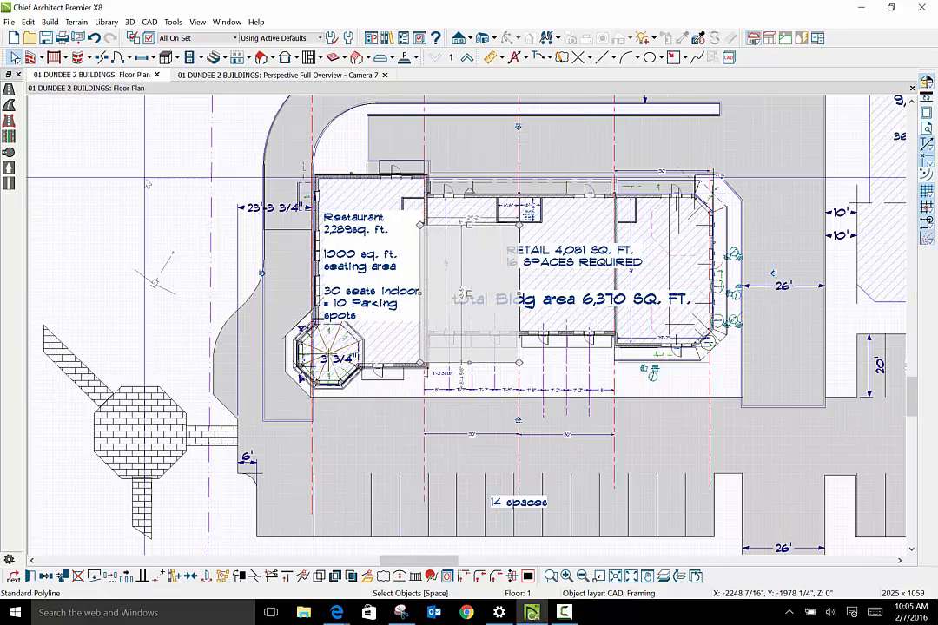
scroll(282, 397, "down", 2)
scroll(283, 397, "up", 3)
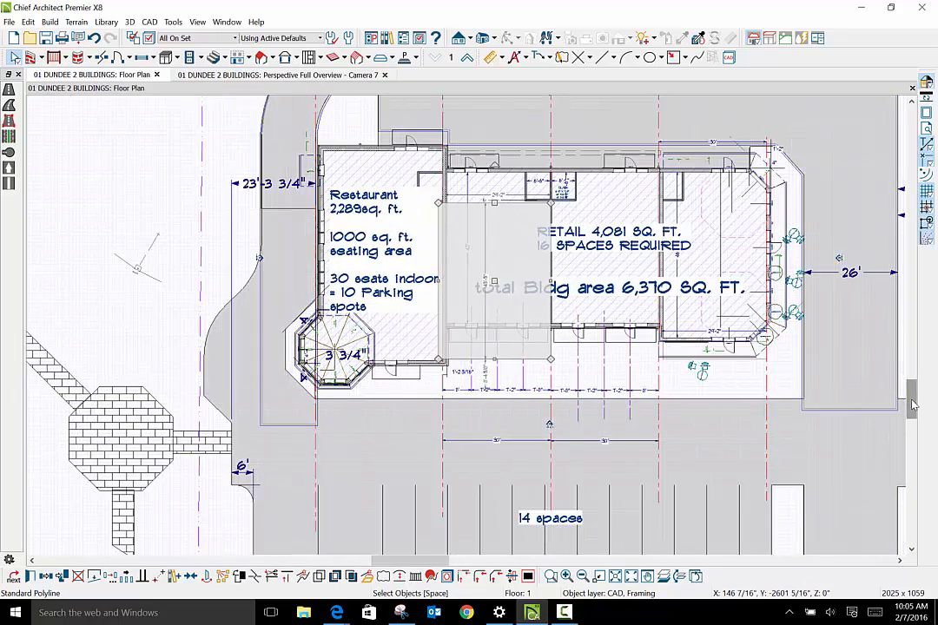
mouse_move(912, 403)
left_mouse_down()
mouse_move(912, 430)
mouse_move(912, 417)
left_mouse_up()
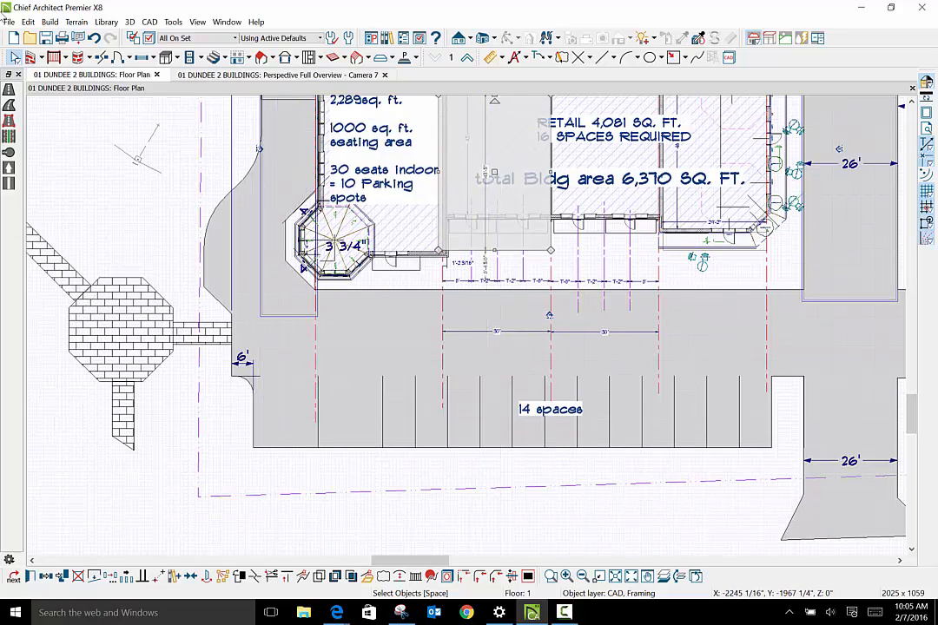
Clear the selection, select the road wrapping around the building, and examine its ends against the front parking area.
left_click(14, 57)
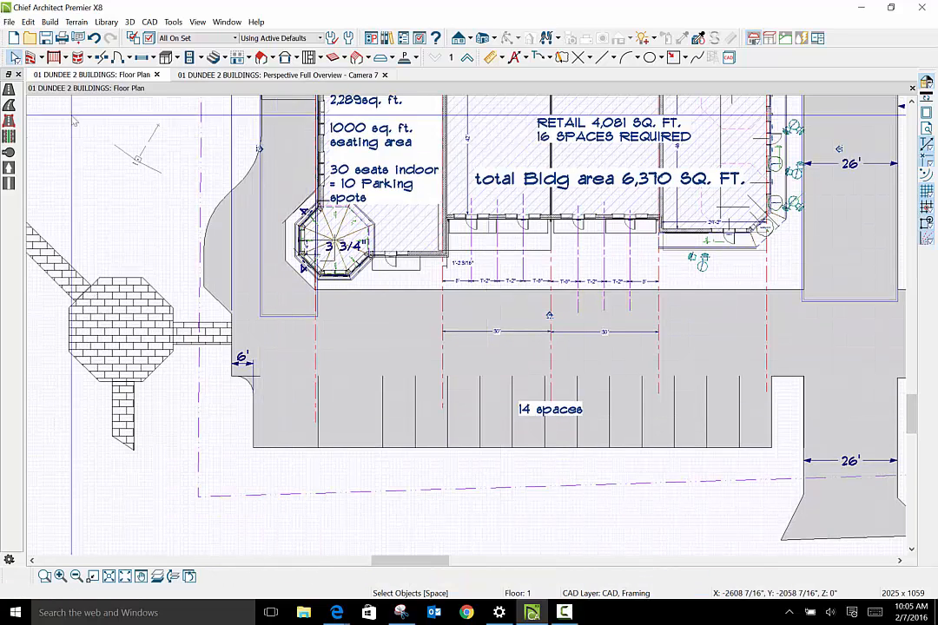
left_click(301, 311)
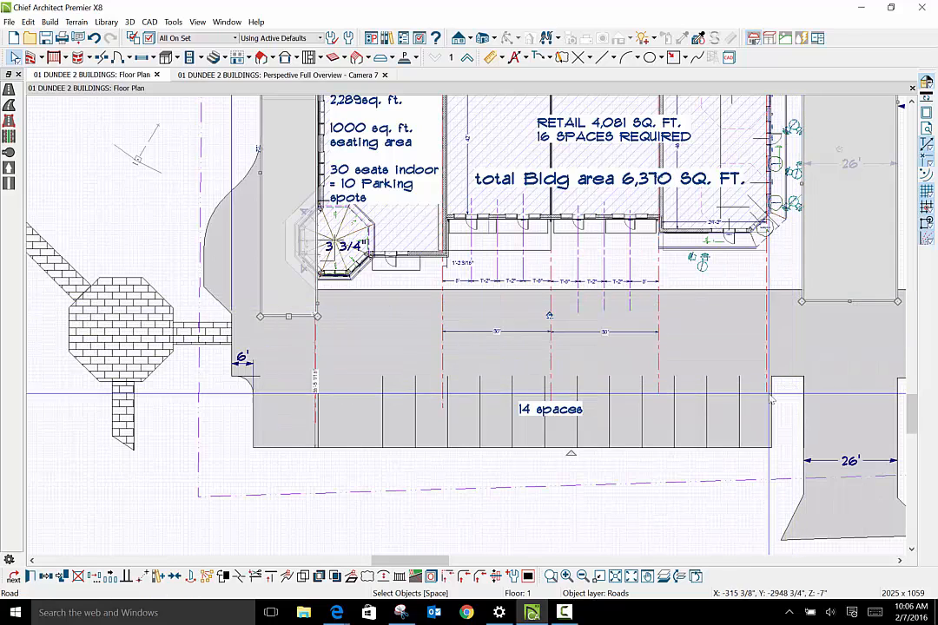
scroll(768, 387, "down", 1)
scroll(768, 382, "down", 1)
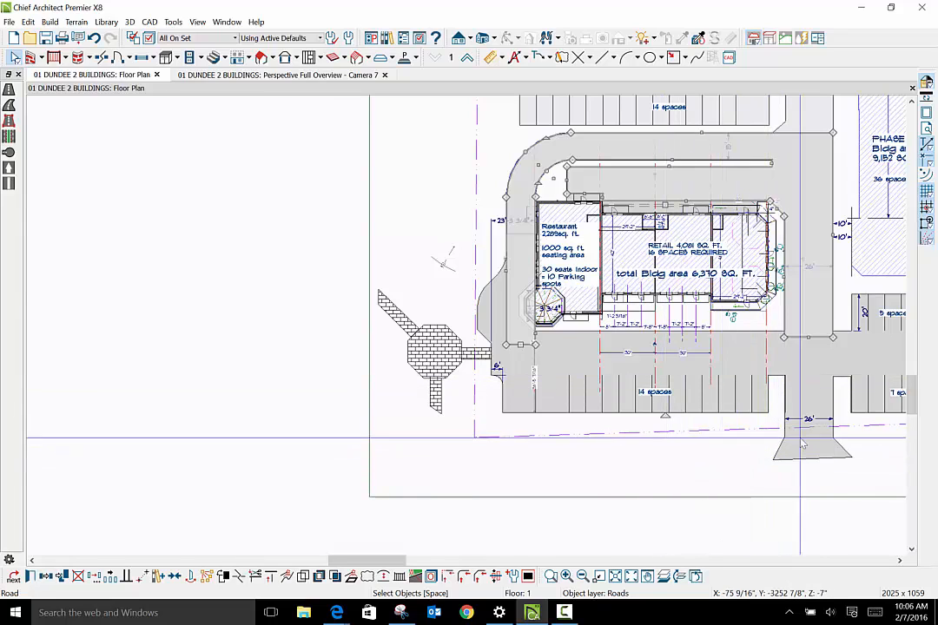
scroll(786, 380, "up", 2)
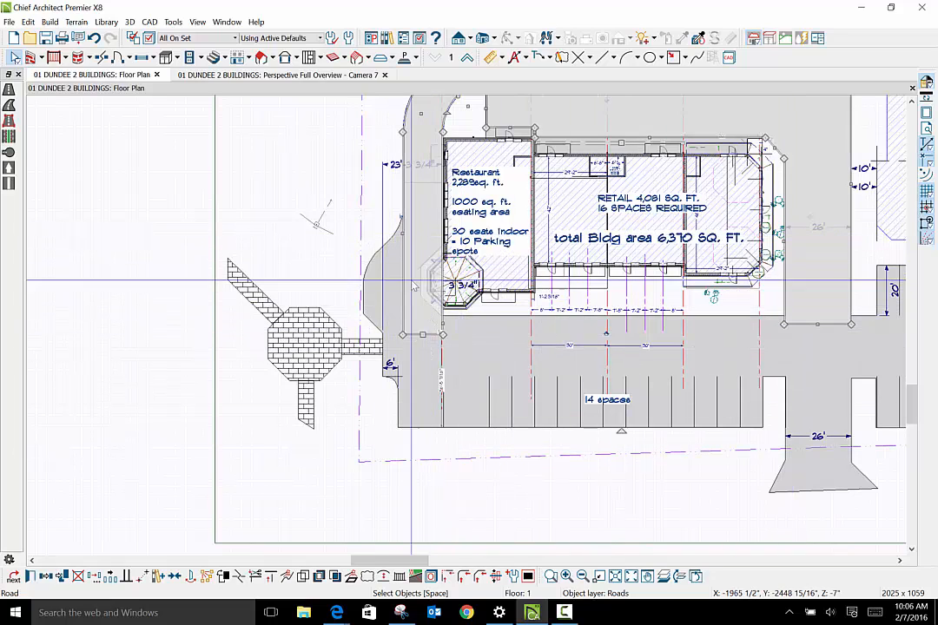
Add two breaks to the road's outer edge beside the restaurant's octagonal corner bay, spanning the bulge of the driveway outline.
scroll(415, 296, "up", 1)
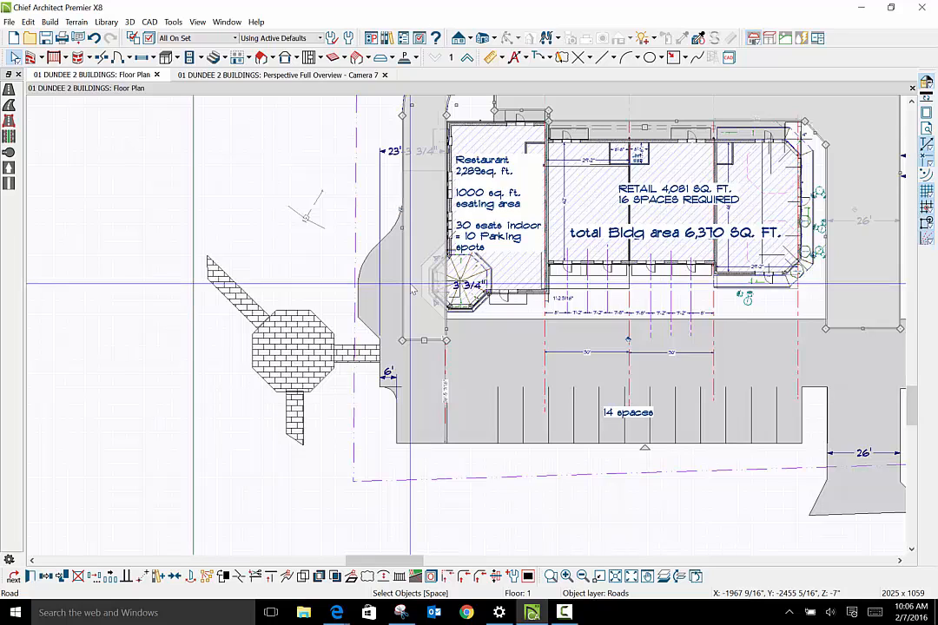
scroll(413, 288, "up", 2)
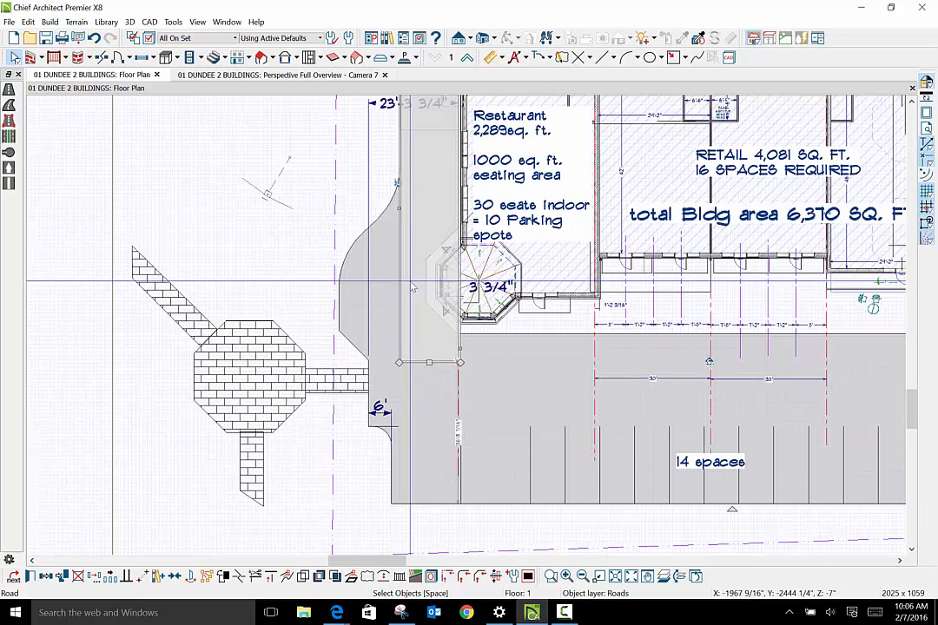
scroll(414, 288, "up", 1)
scroll(413, 289, "up", 2)
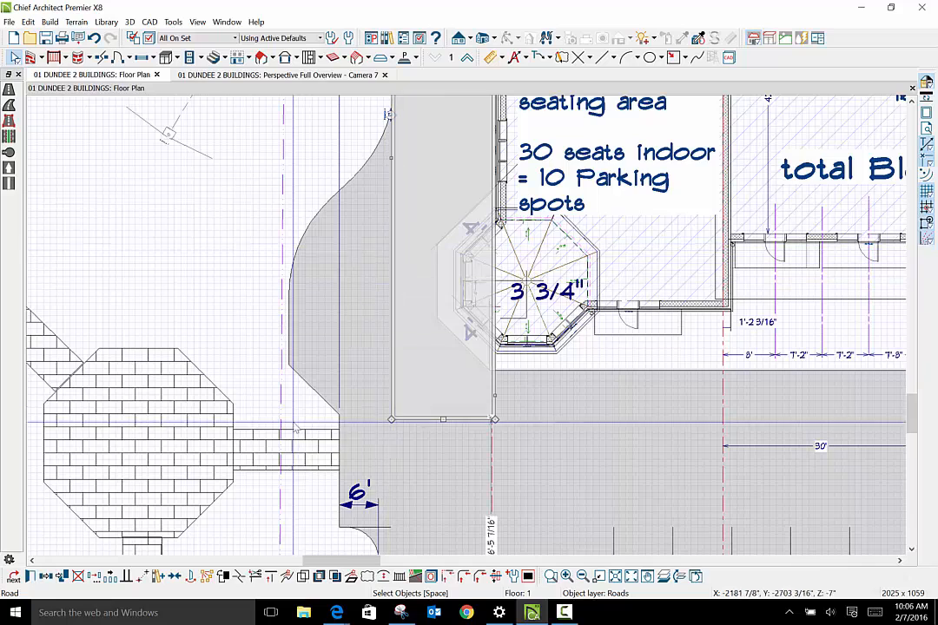
left_click(238, 577)
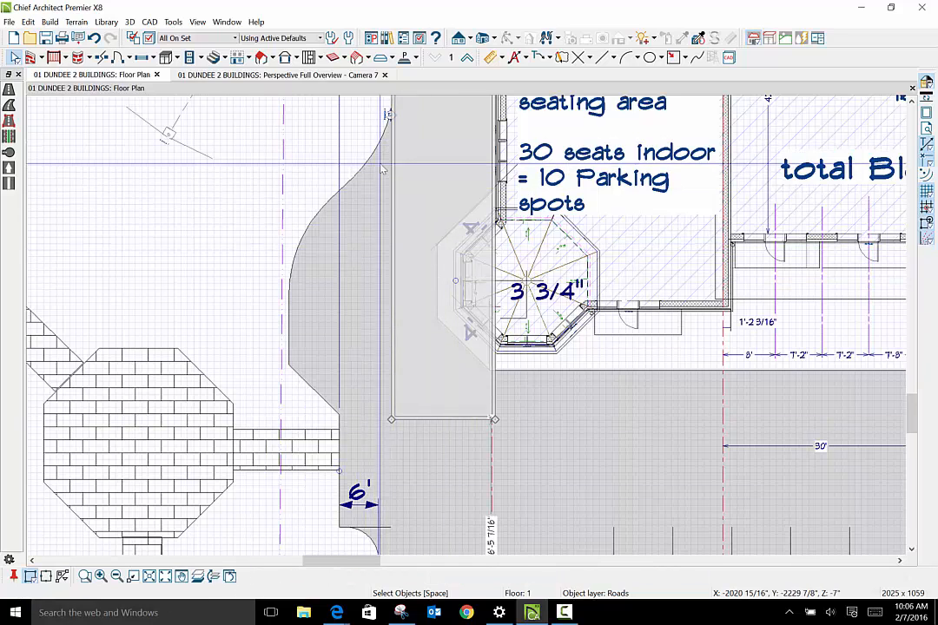
left_click(391, 228)
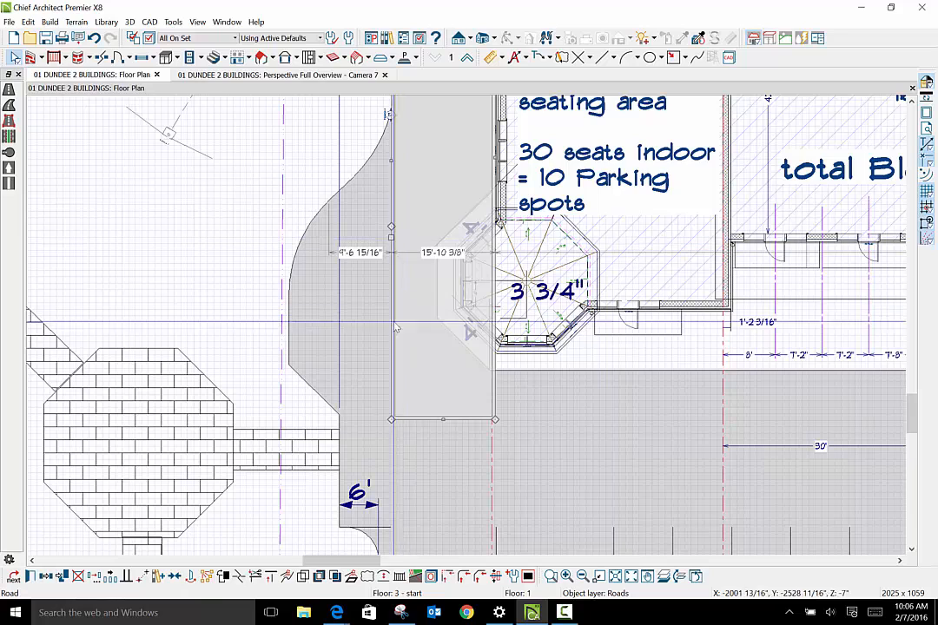
left_click(237, 578)
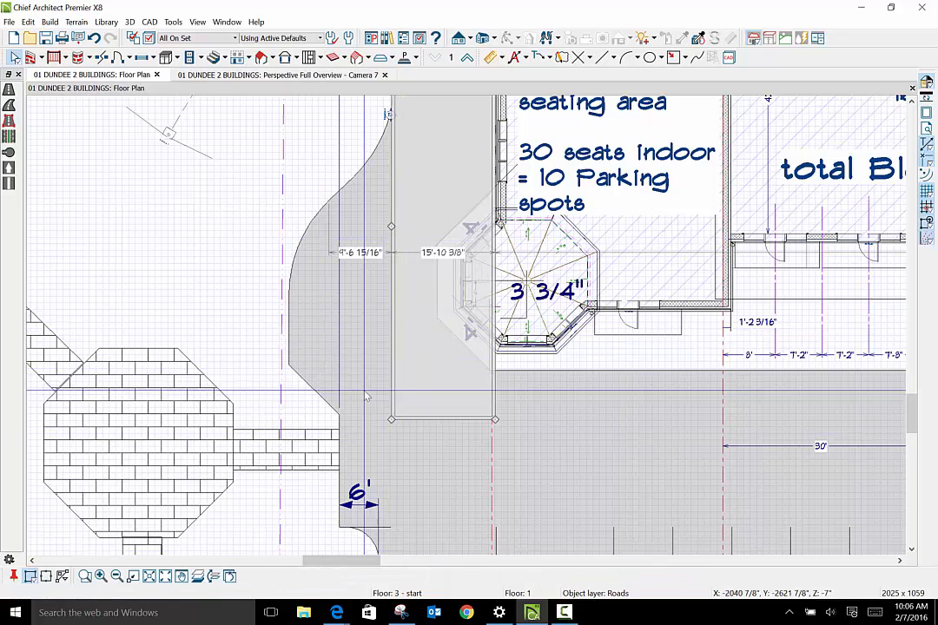
left_click(392, 337)
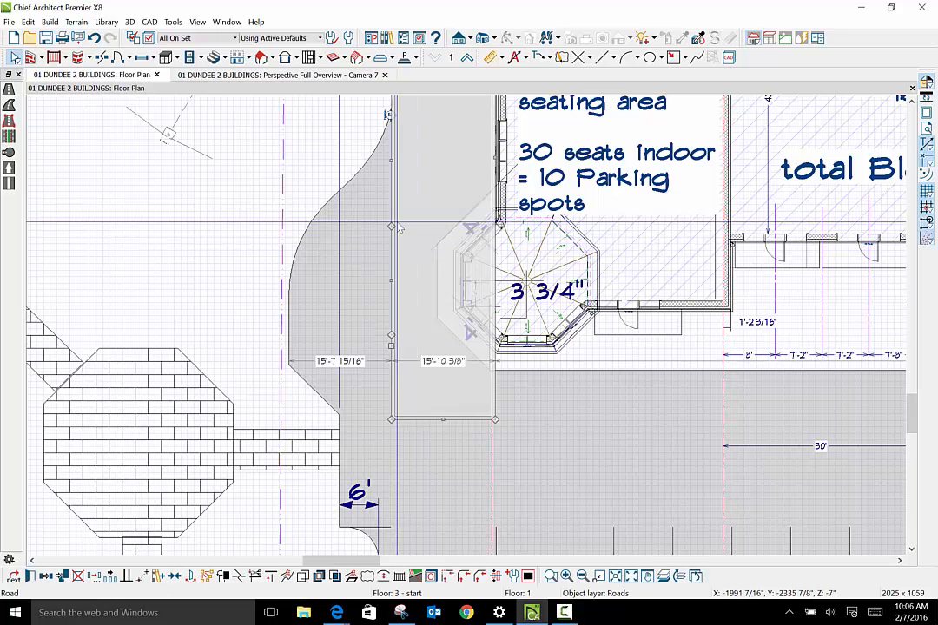
Pull the edge between the breaks out to the driveway bulge, making the road about 31'-6" wide and the bump-out about 27' long.
left_click_drag(392, 227, 292, 299)
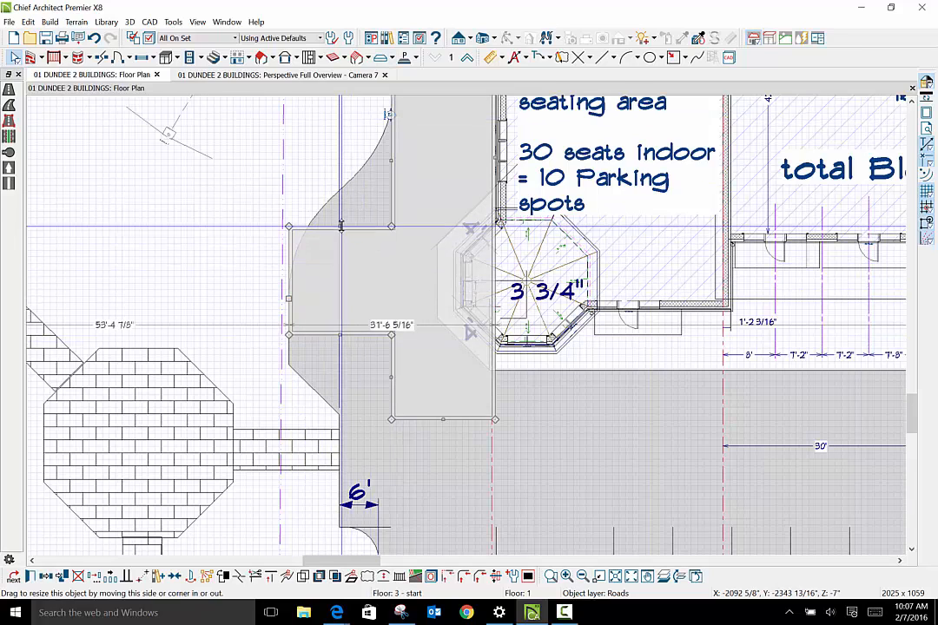
left_click_drag(340, 226, 341, 186)
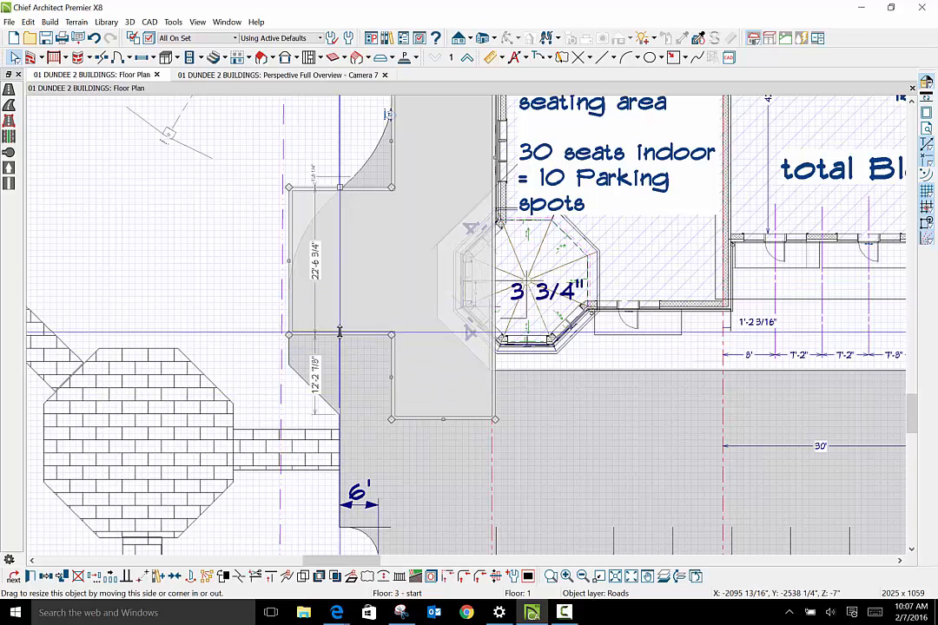
left_click_drag(339, 334, 339, 363)
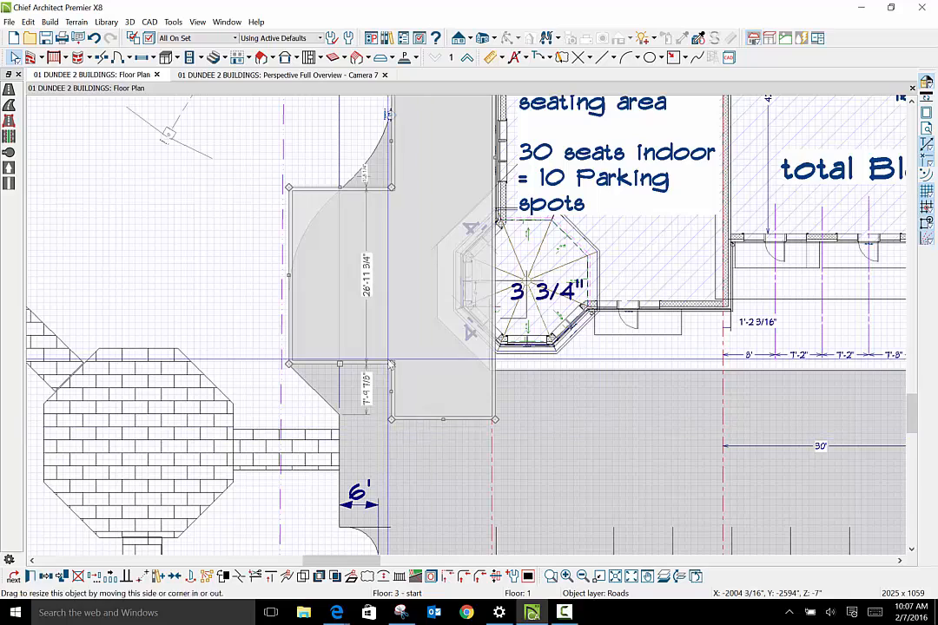
scroll(380, 483, "up", 5)
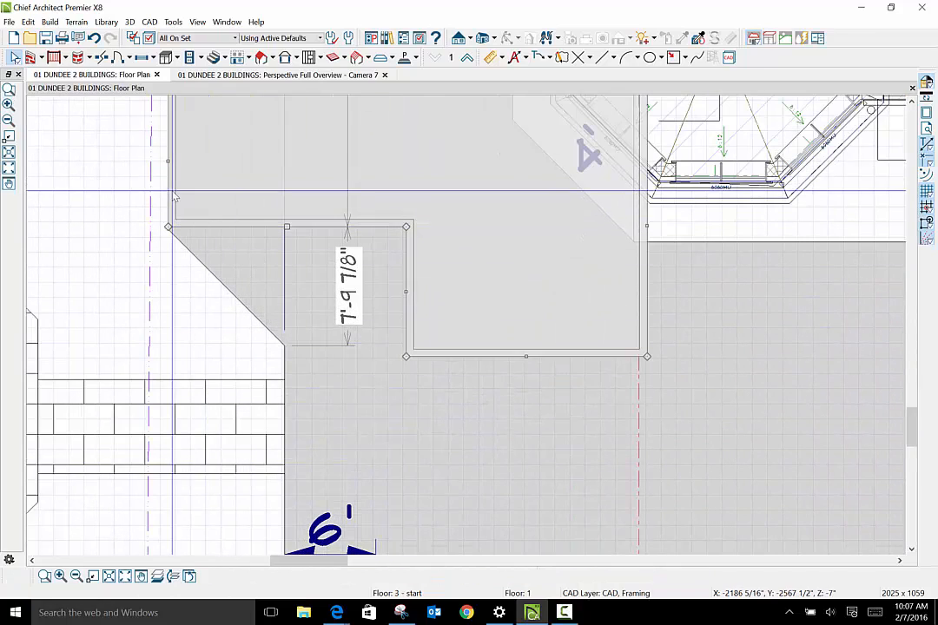
left_click(183, 208)
left_click(248, 226)
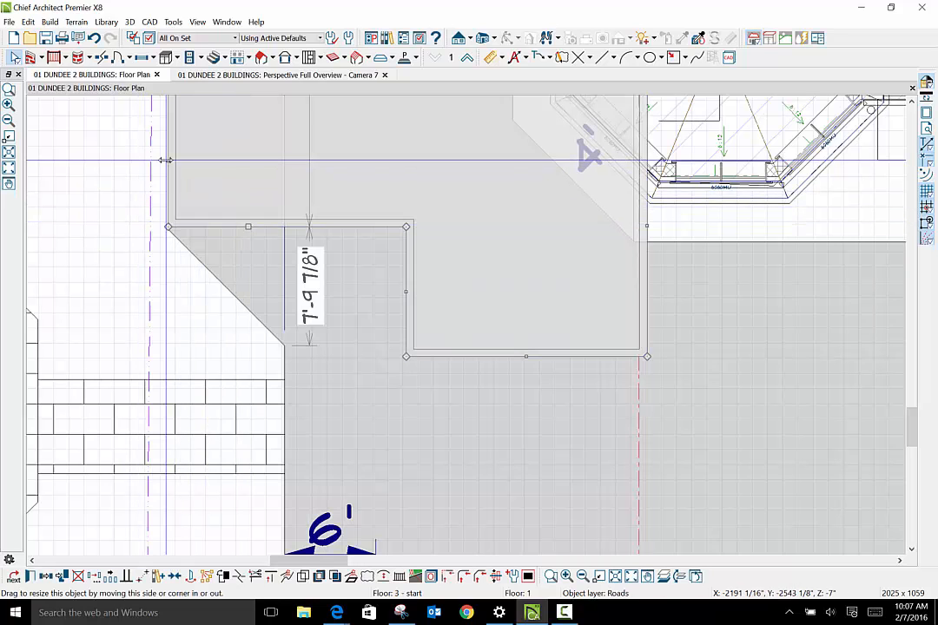
mouse_move(165, 159)
left_mouse_down()
mouse_move(157, 162)
mouse_move(170, 157)
left_mouse_up()
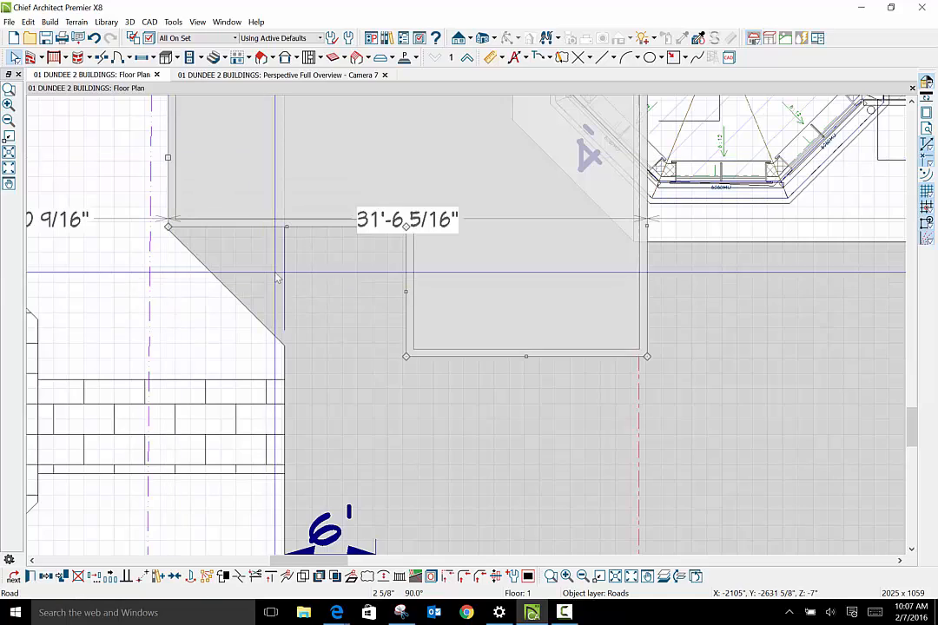
Compare the road's outer edge and bump-out with the curved driveway outline, clearing the road selection and selecting the plot plan polyline beneath it.
scroll(277, 271, "down", 2)
scroll(279, 276, "down", 4)
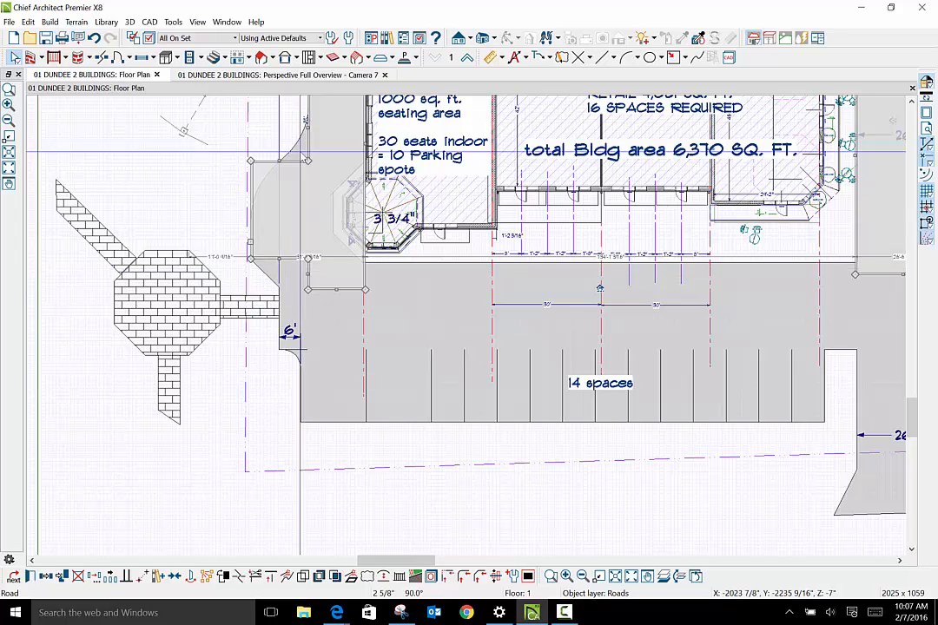
left_click(912, 101)
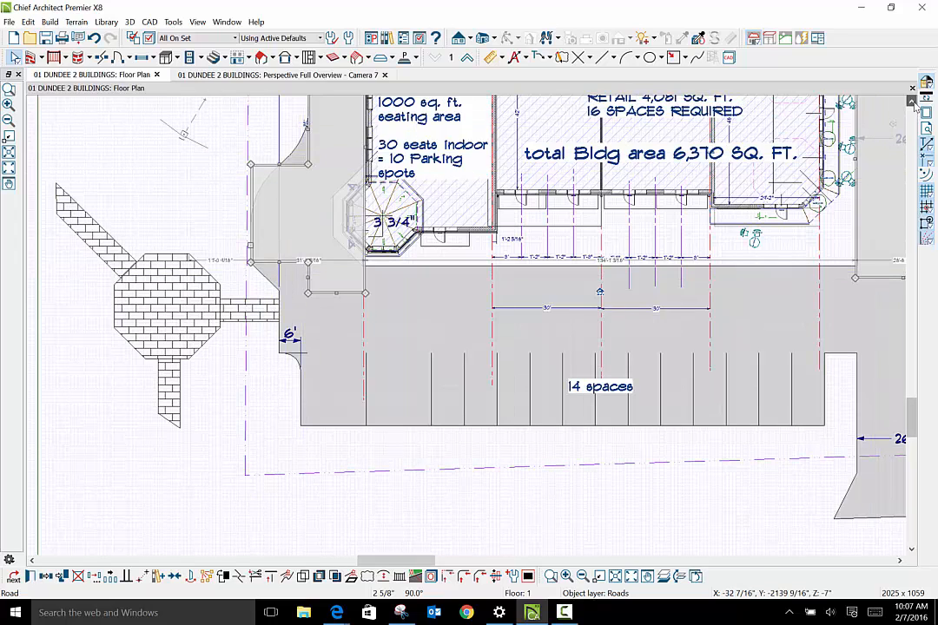
left_click(912, 103)
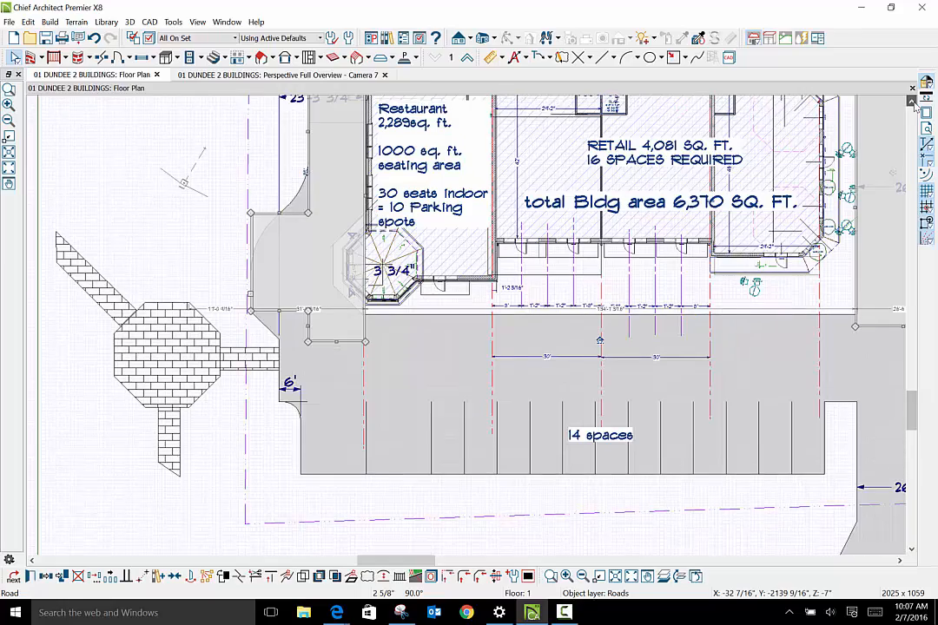
scroll(320, 200, "up", 5)
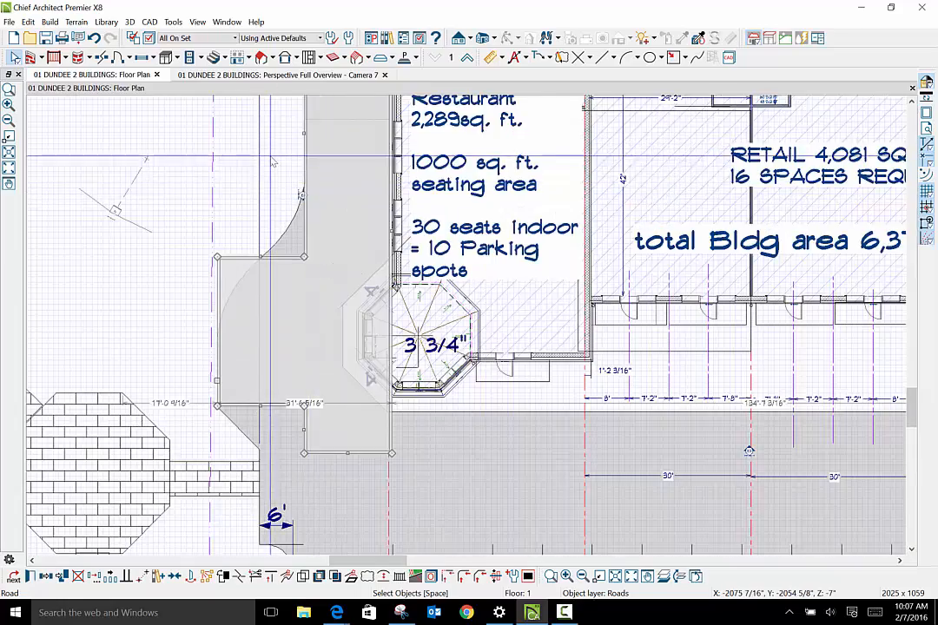
scroll(382, 179, "up", 4)
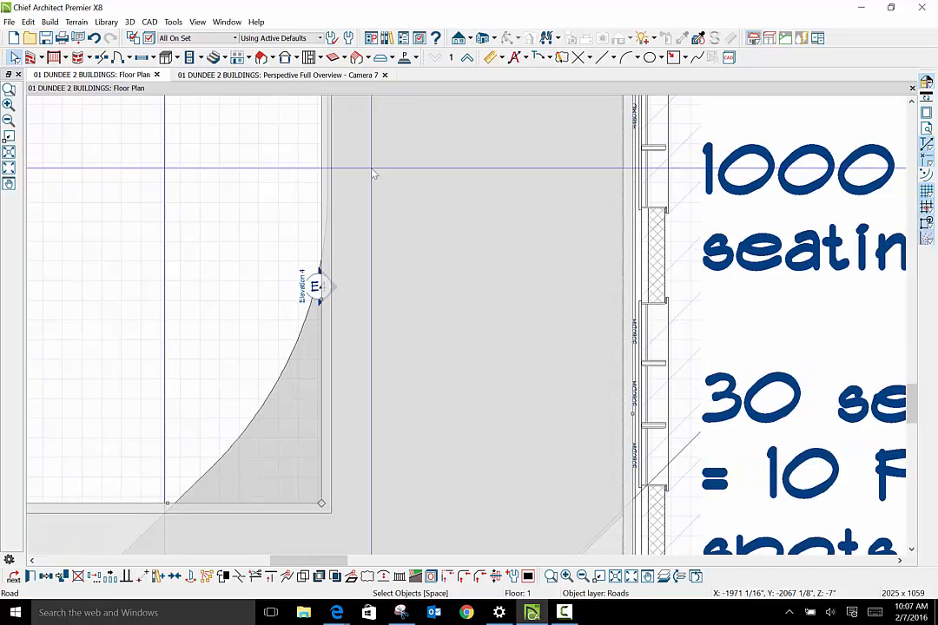
scroll(373, 173, "down", 6)
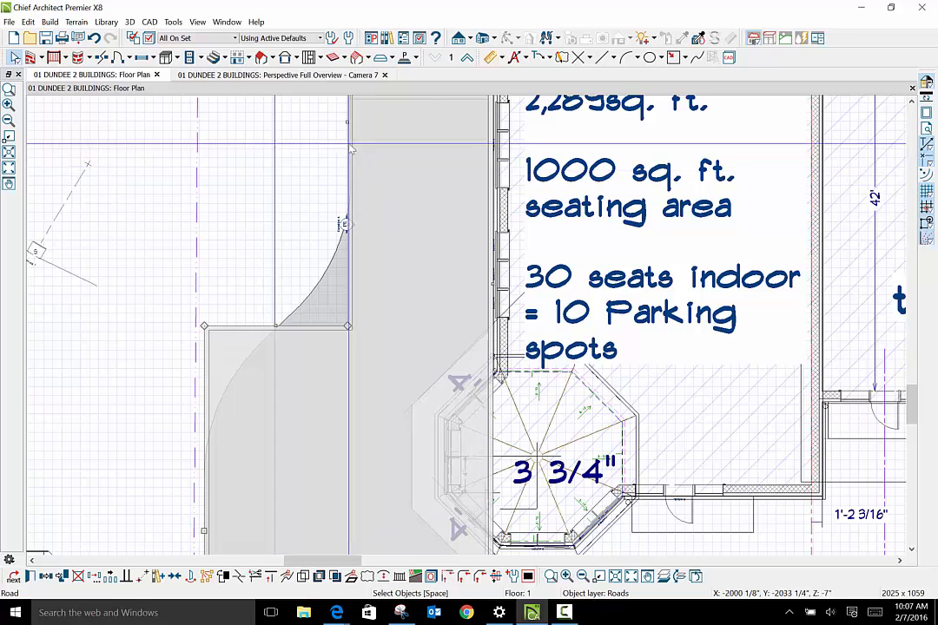
left_click_drag(347, 122, 347, 122)
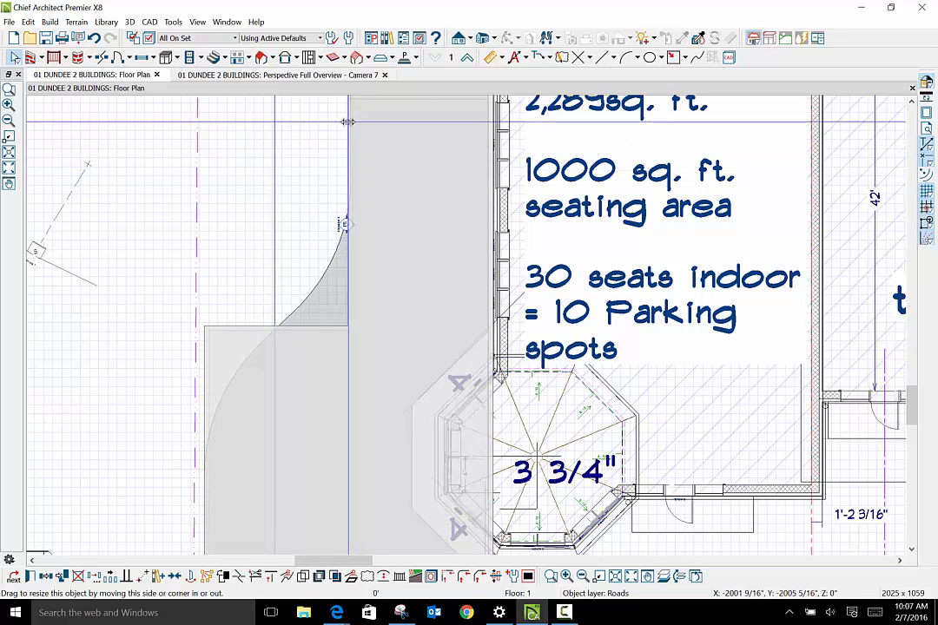
key("Delete")
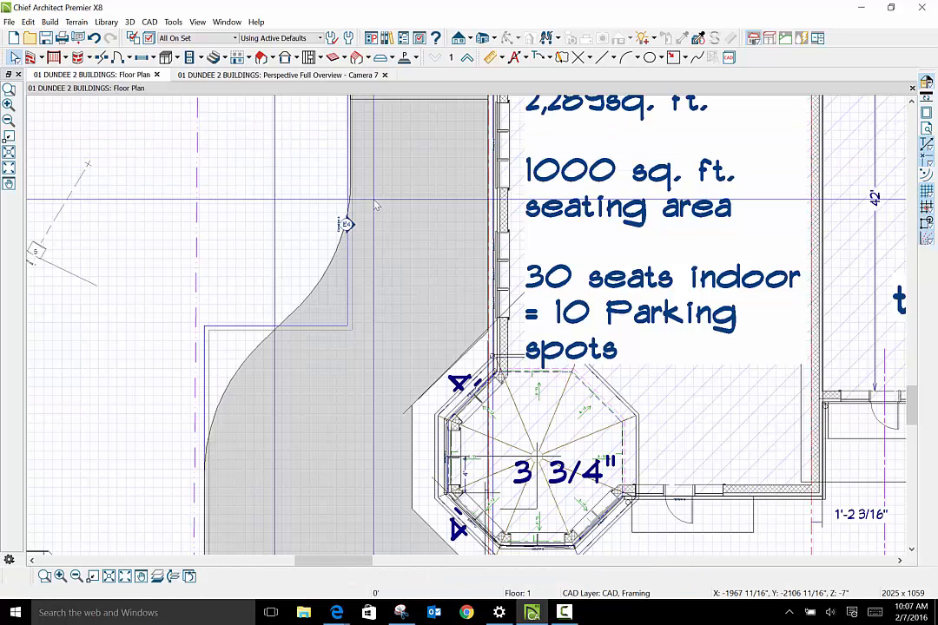
left_click(375, 200)
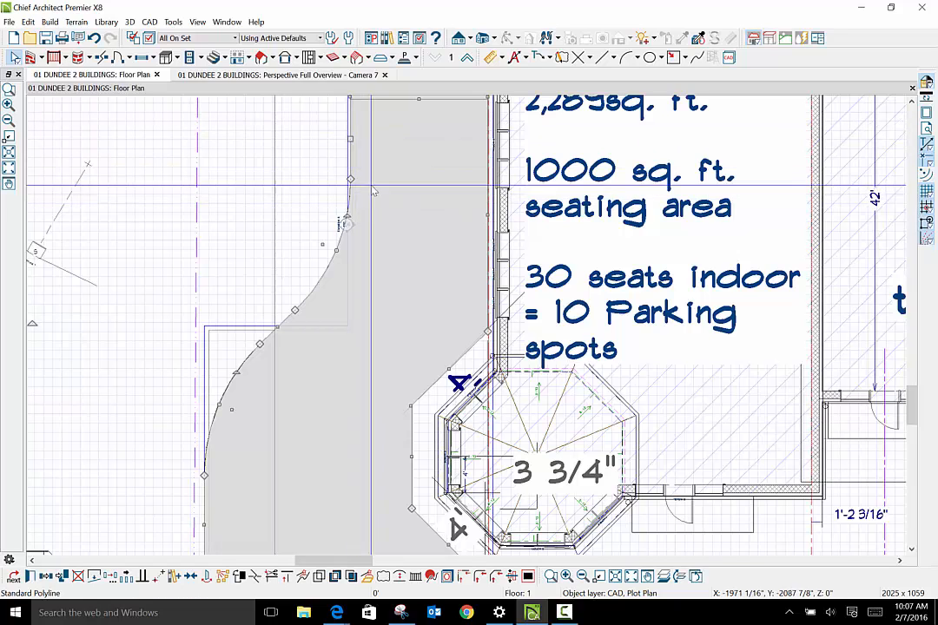
scroll(353, 323, "down", 1)
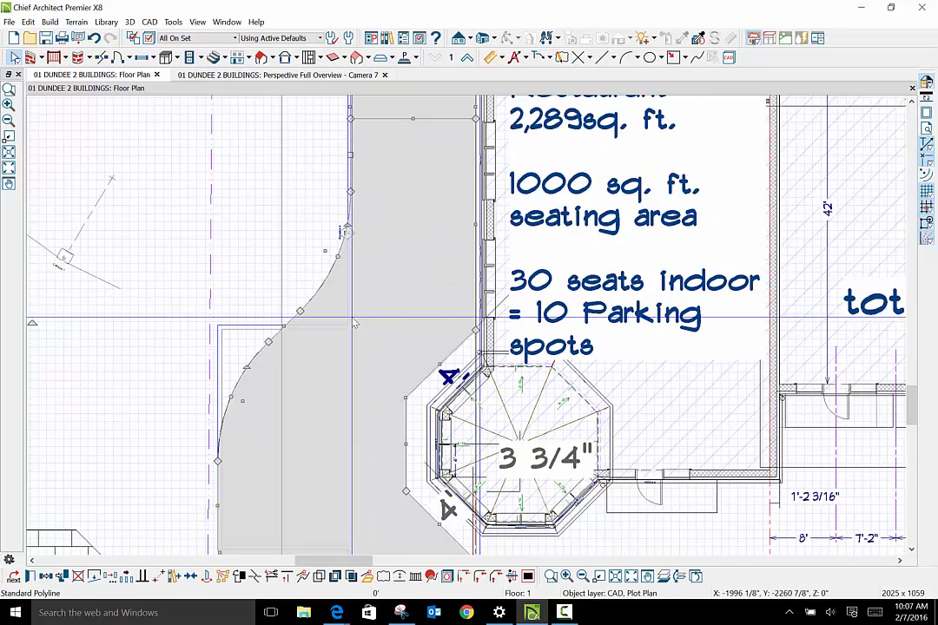
scroll(355, 128, "up", 1)
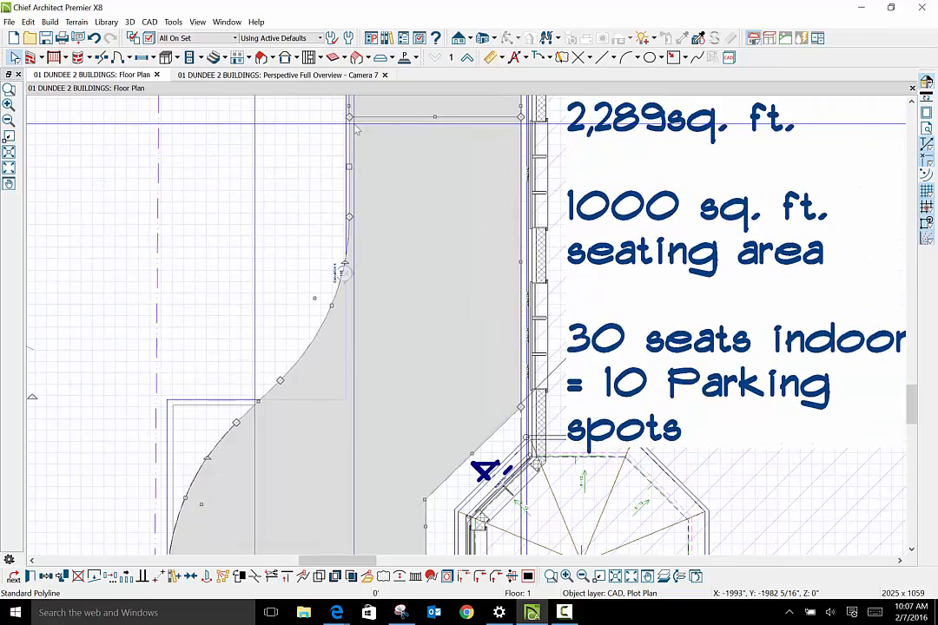
scroll(356, 129, "up", 1)
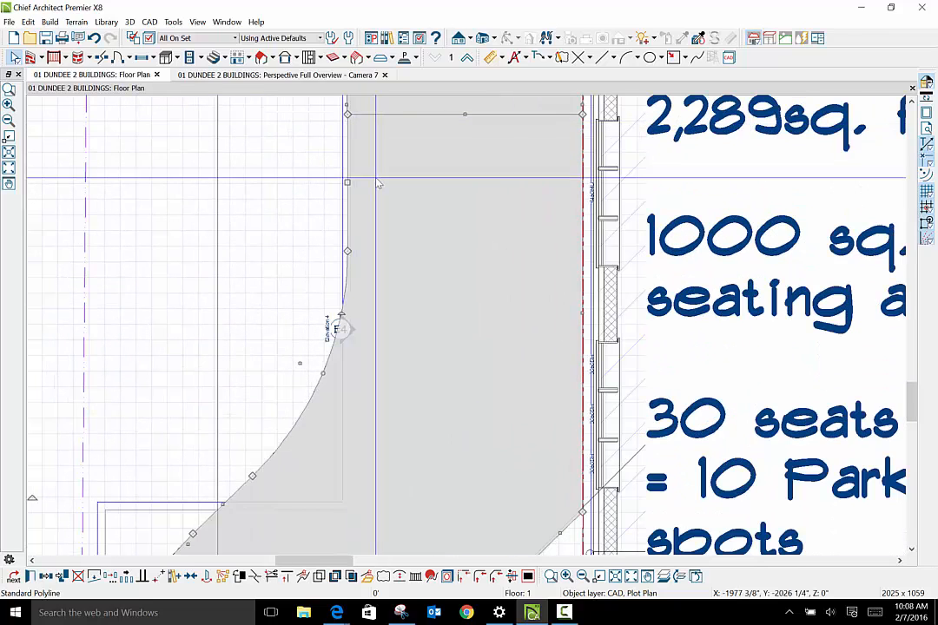
Reselect the road, widen it to 32' at the bump-out, and extend the bump-out's upper edge to make it 27'-0 3/16" long.
left_click(248, 445)
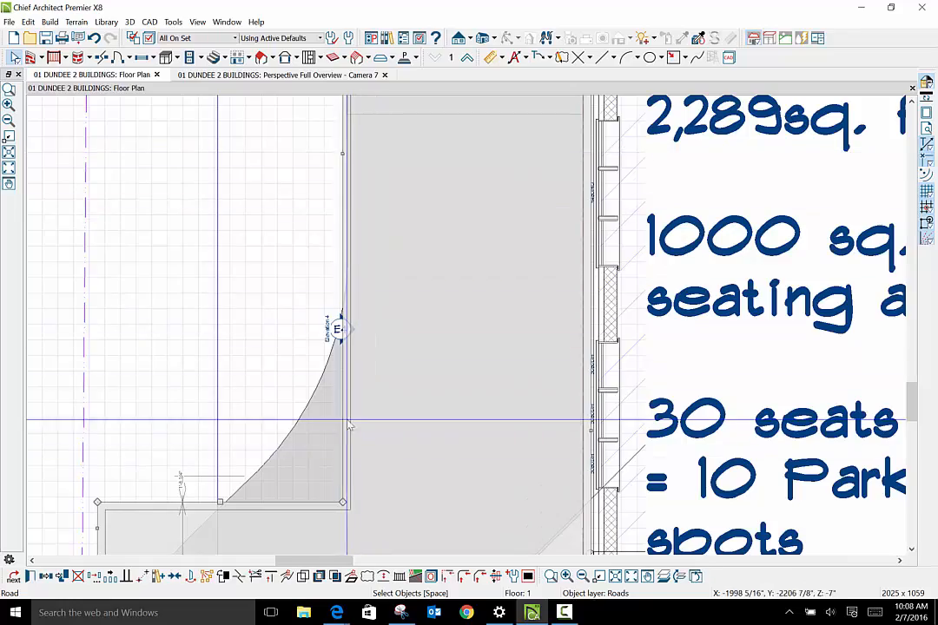
scroll(375, 356, "down", 4)
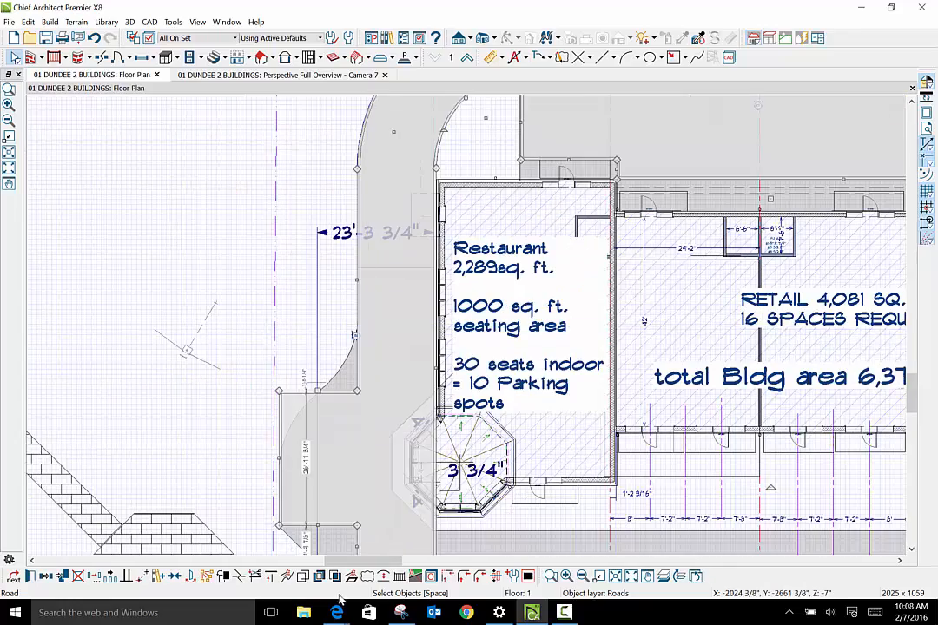
scroll(312, 499, "up", 5)
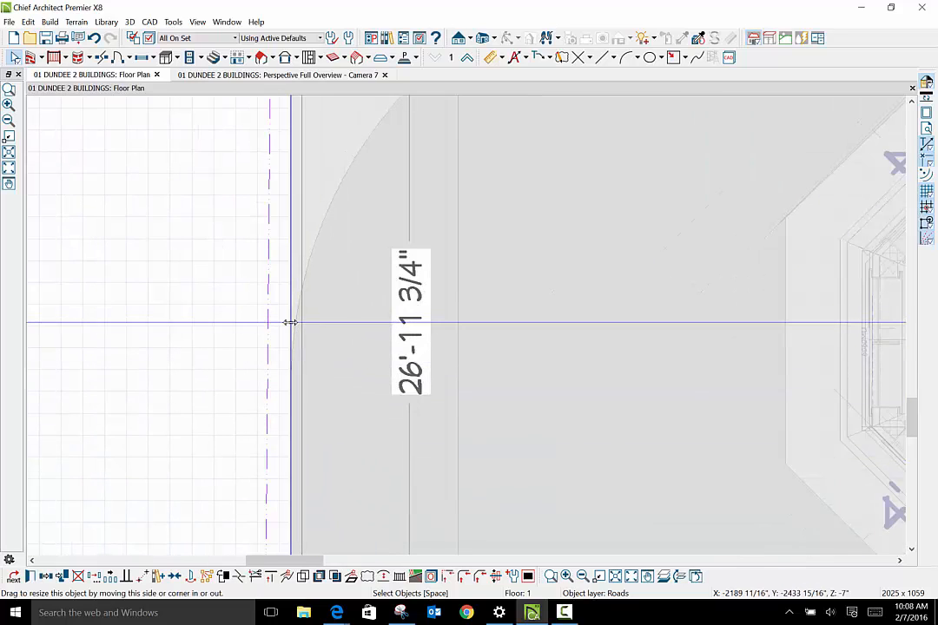
left_click_drag(290, 322, 279, 322)
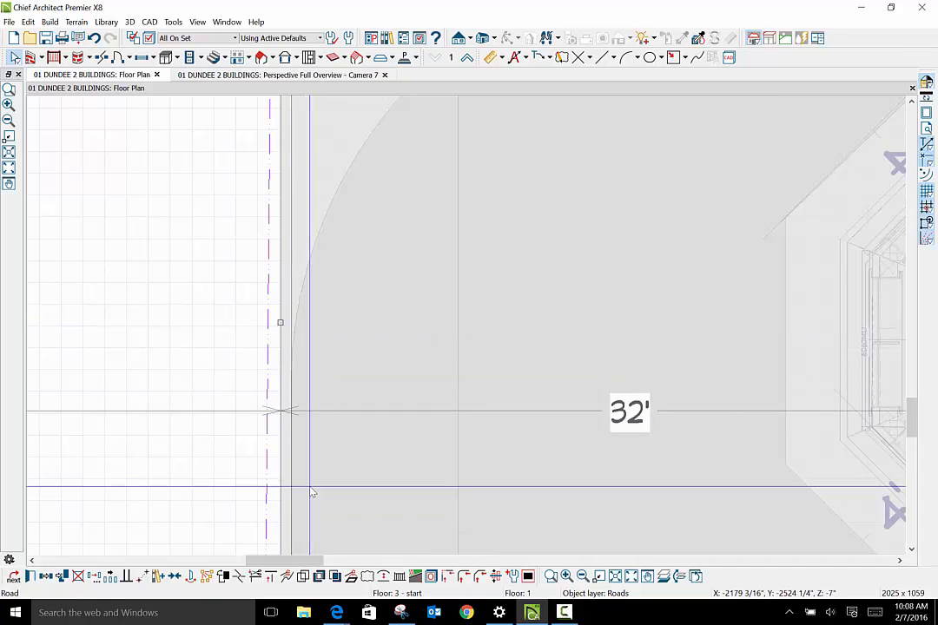
scroll(314, 445, "down", 4)
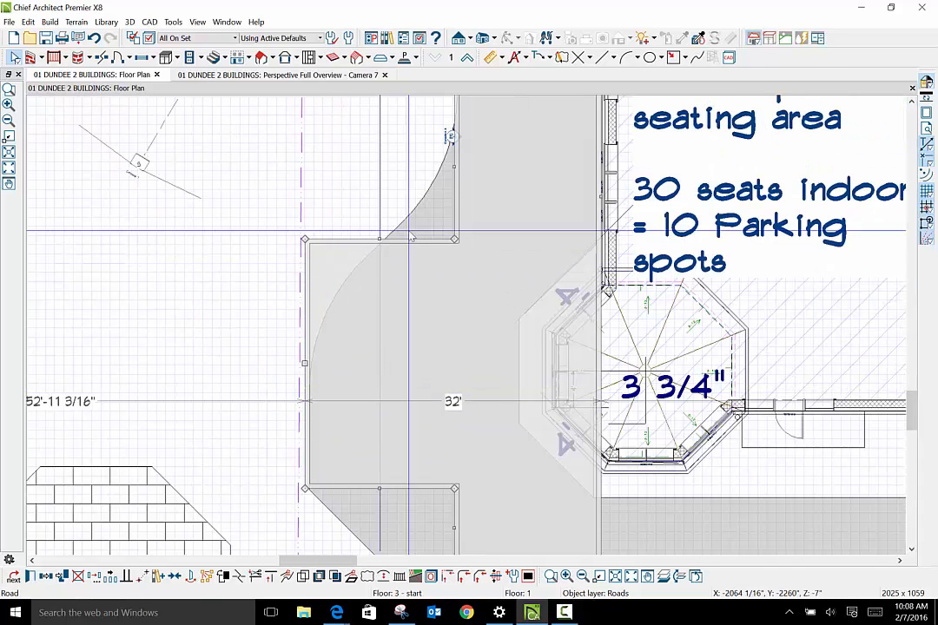
scroll(386, 240, "up", 1)
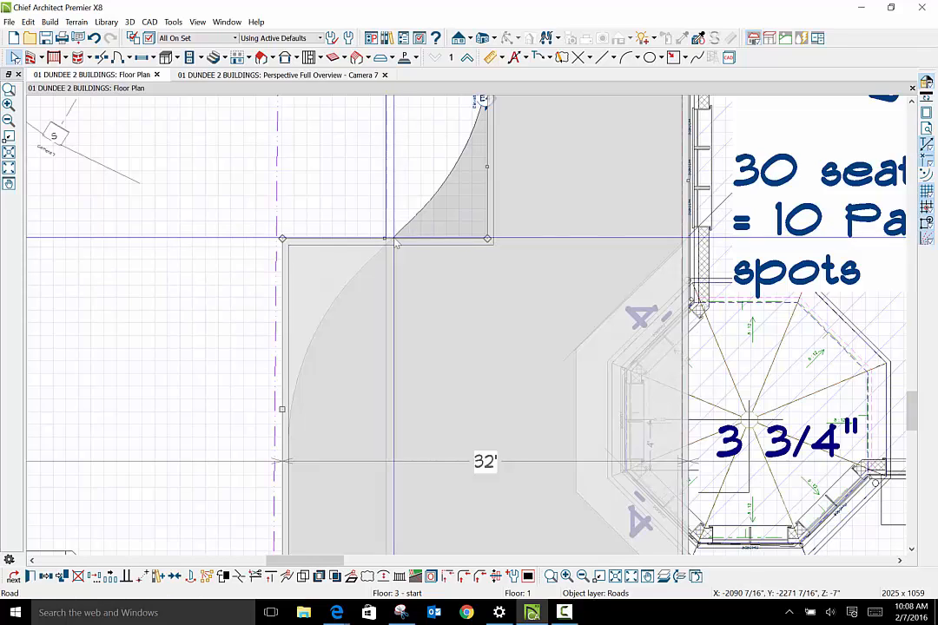
left_click_drag(385, 238, 386, 232)
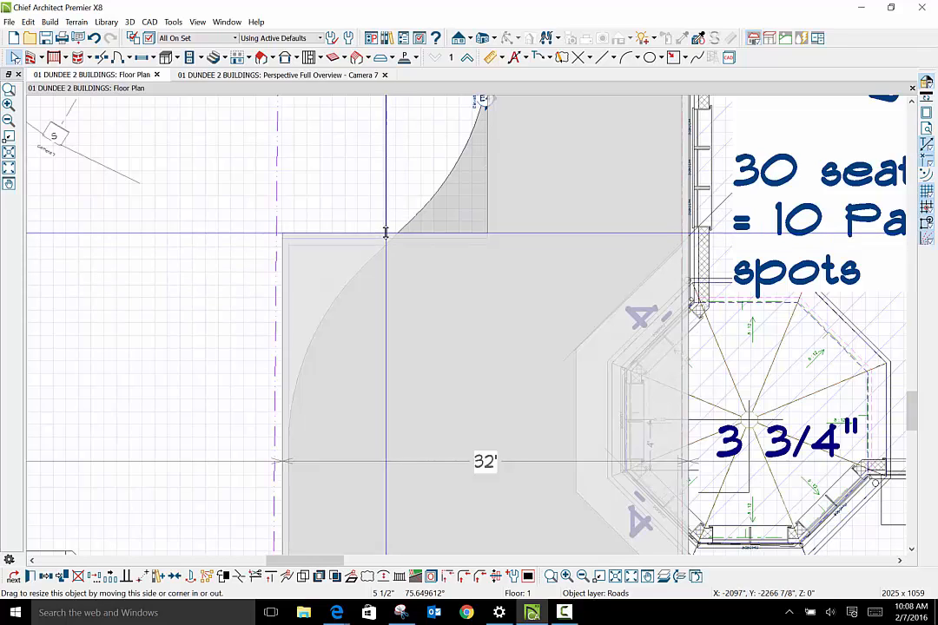
scroll(386, 238, "down", 3)
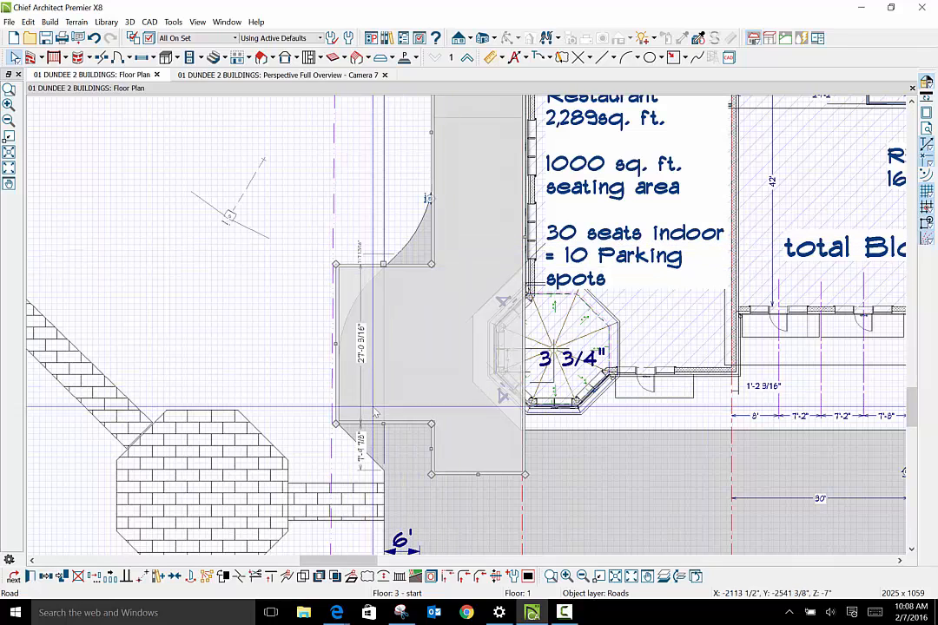
Set a new fillet radius for rounding the road's corners beside the restaurant.
left_click(433, 232)
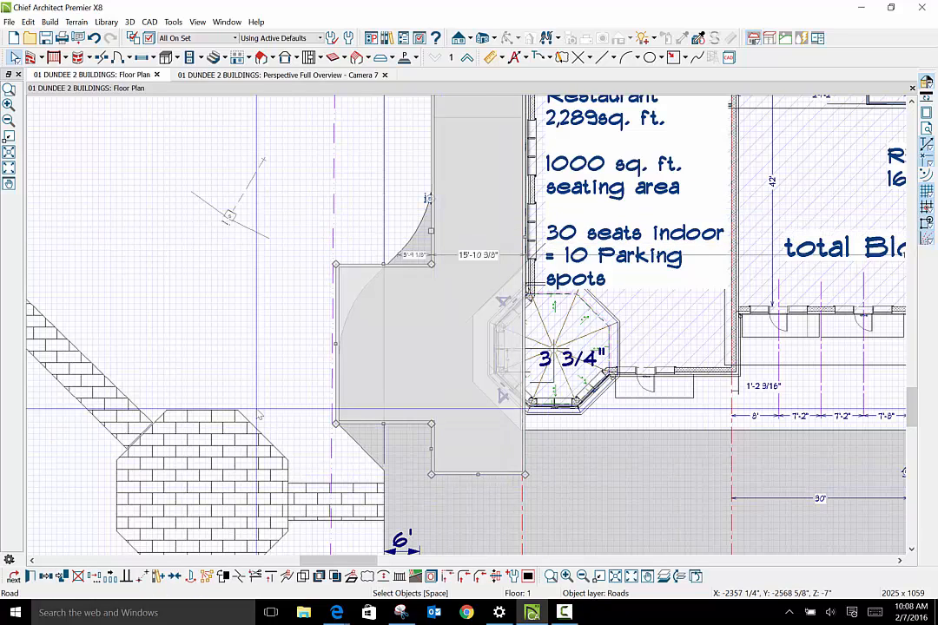
left_click(466, 578)
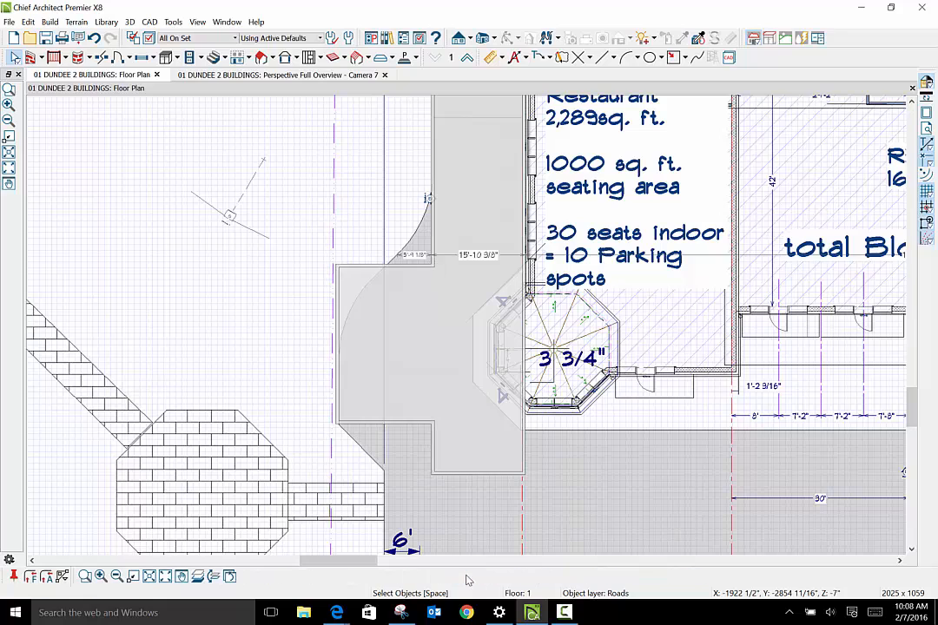
left_click(31, 578)
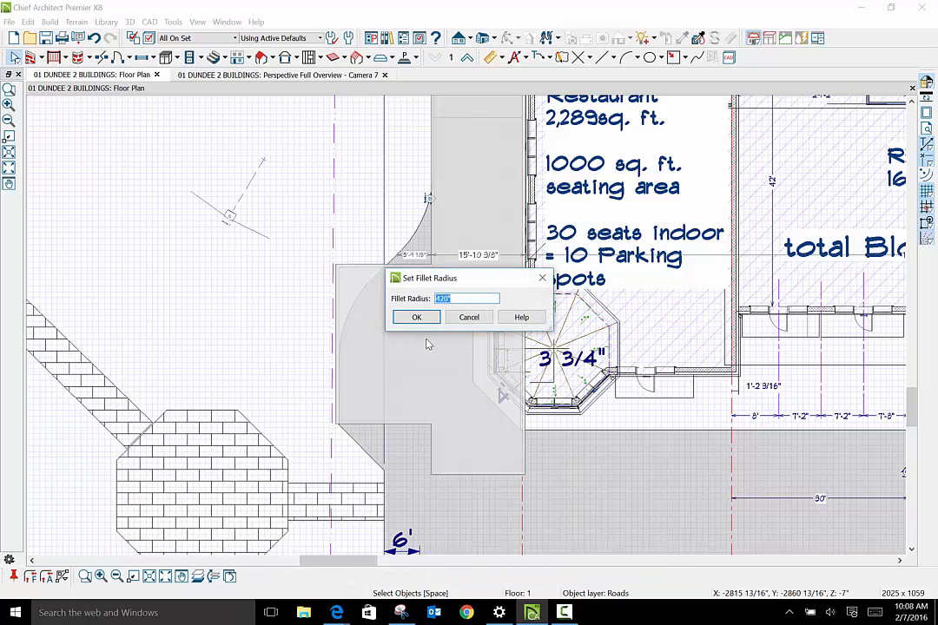
type("2")
key("Return")
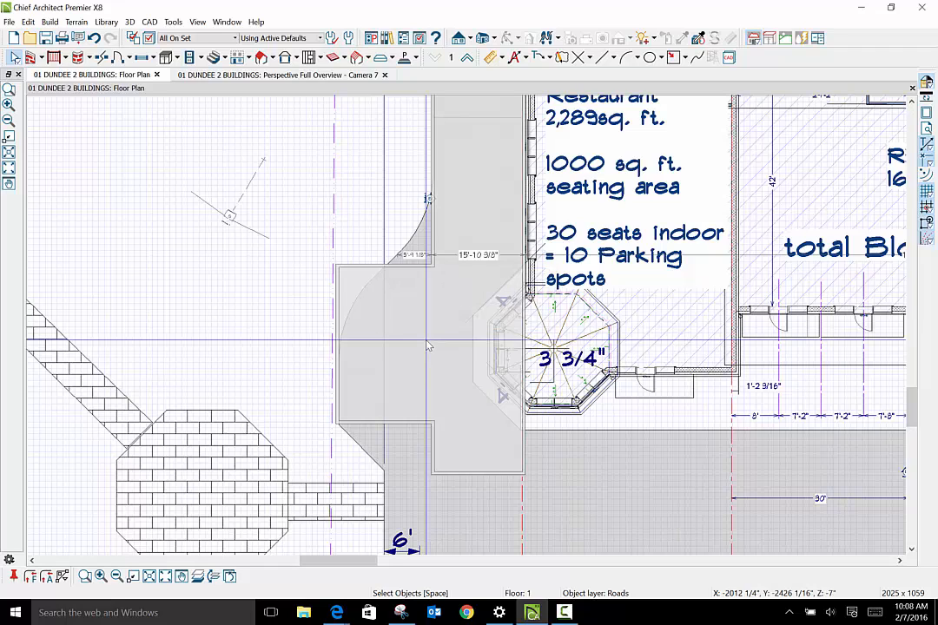
Try to fillet the inside corner where the road's outer edge meets the upper edge of the bump-out.
left_click(432, 238)
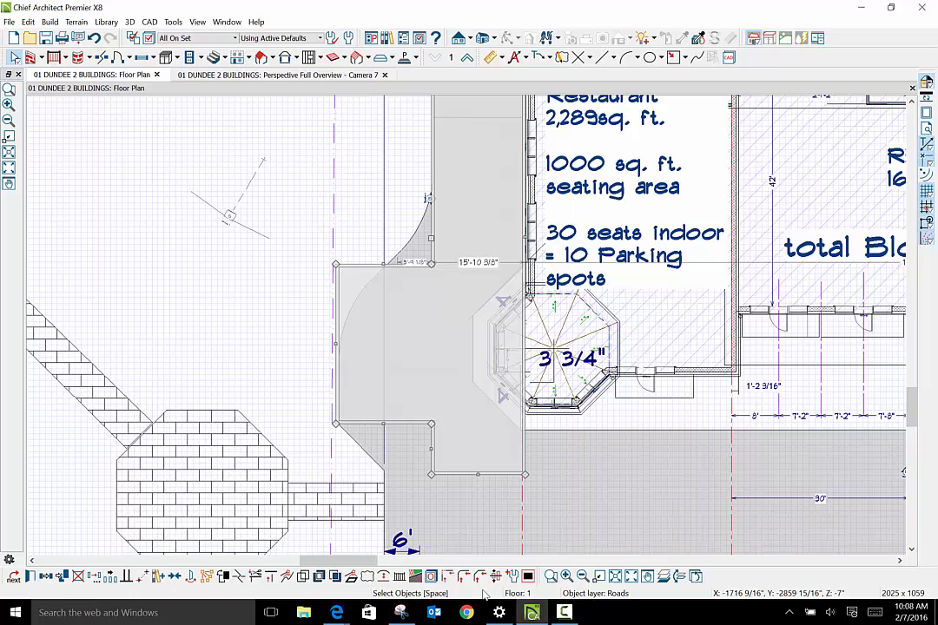
left_click(462, 577)
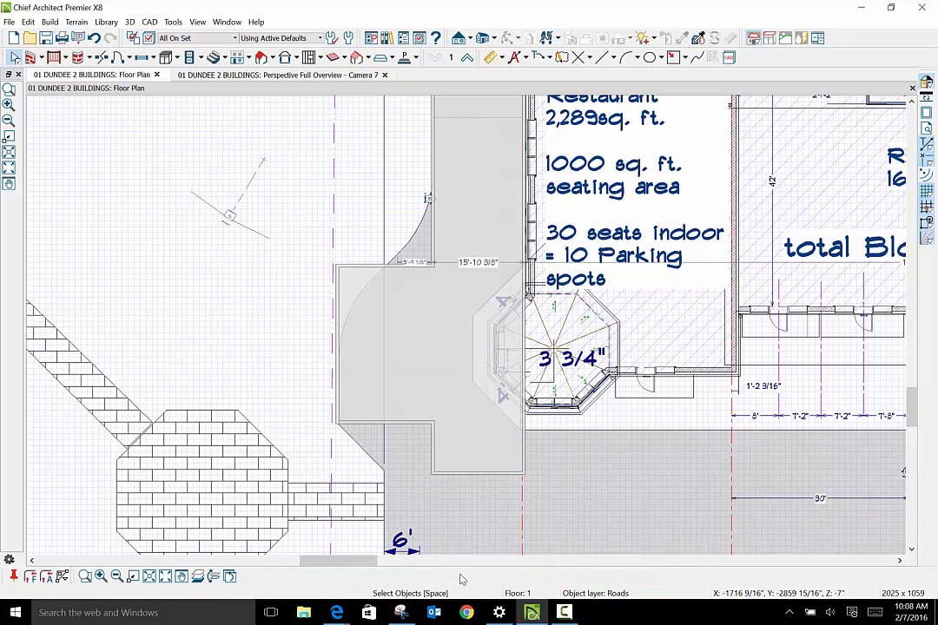
left_click(433, 251)
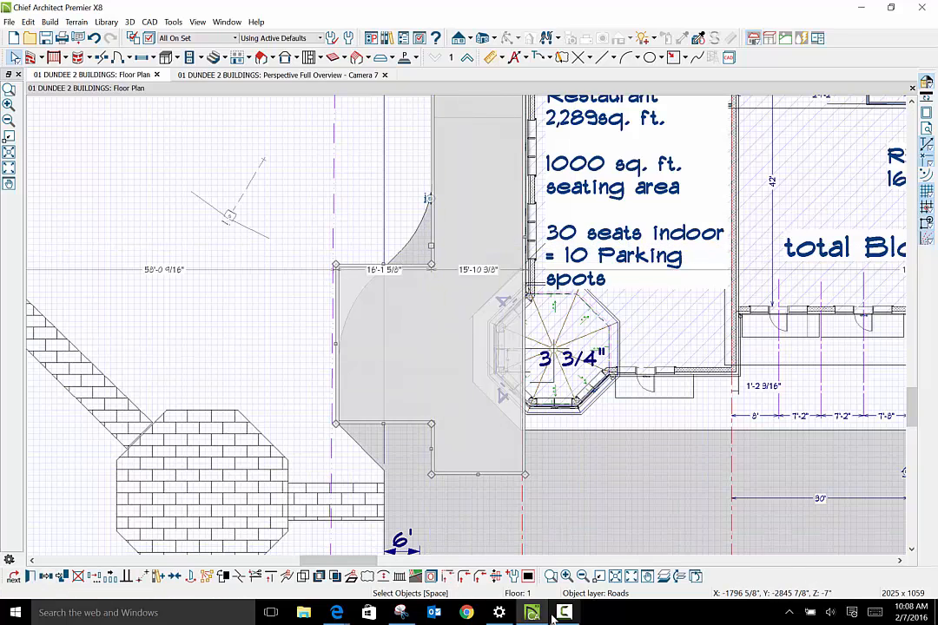
left_click(465, 578)
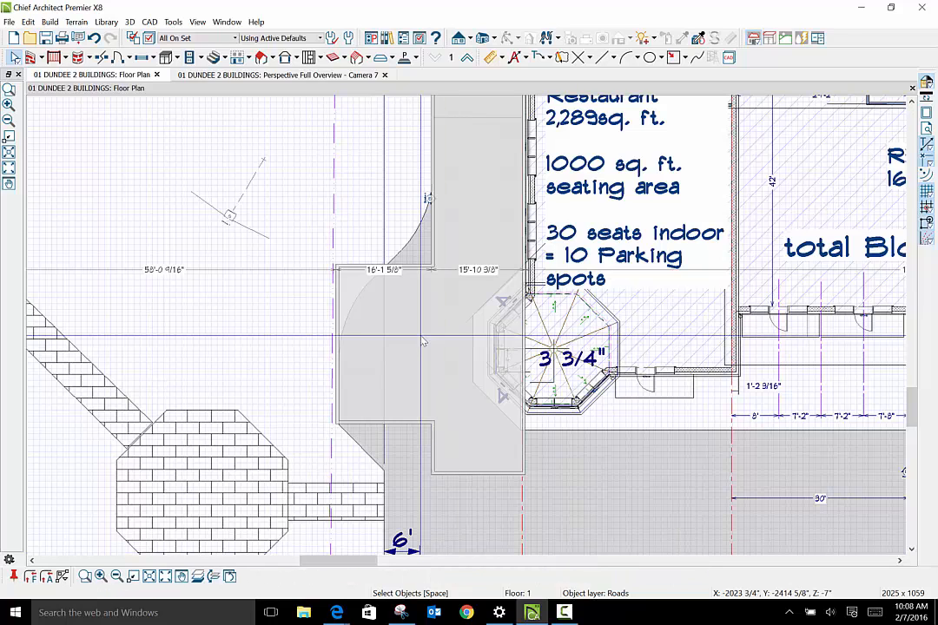
left_click(419, 273)
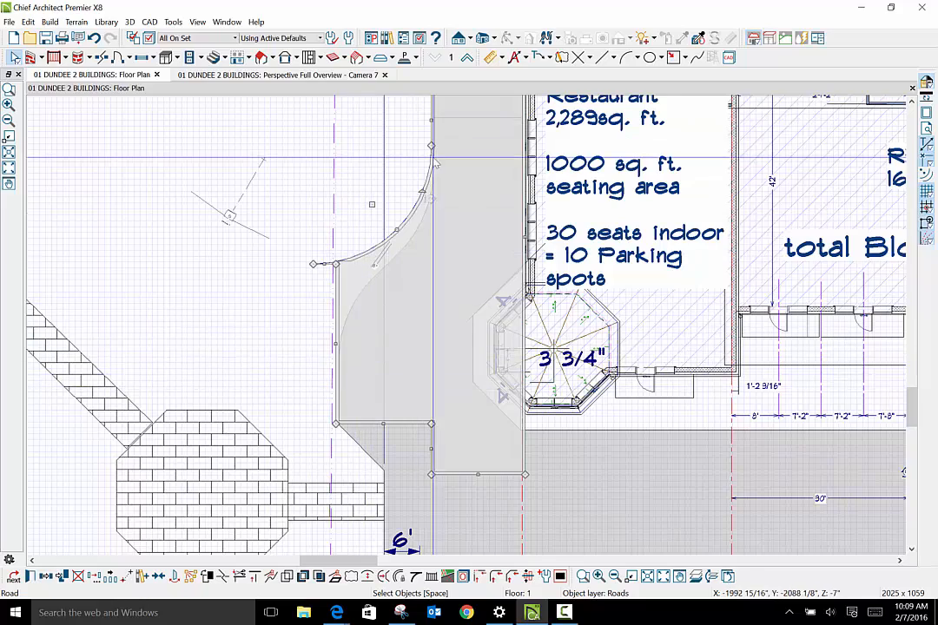
Compare the filleted road corner with the curved driveway outline and undo the fillet.
scroll(432, 325, "down", 2)
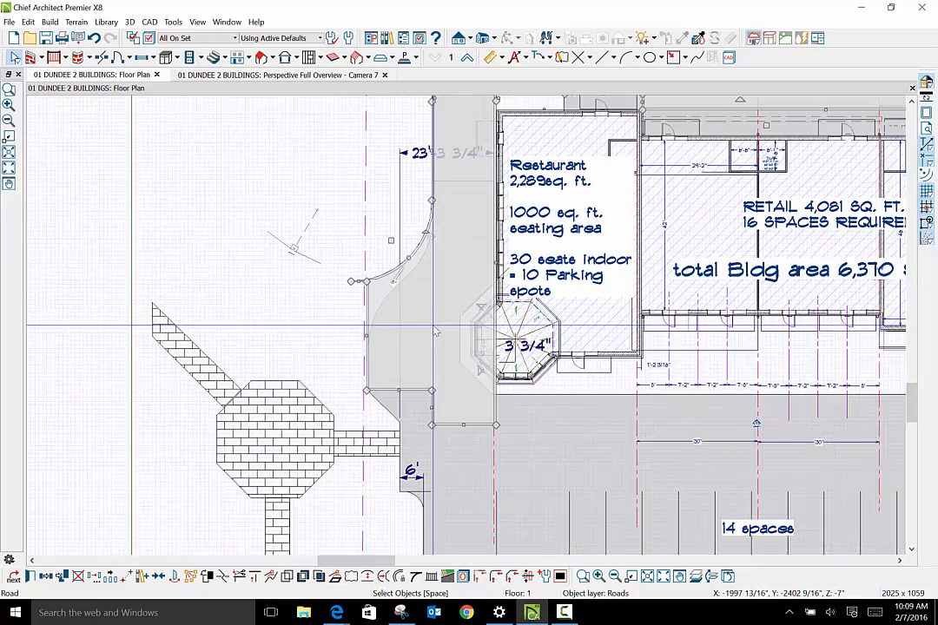
scroll(437, 333, "up", 1)
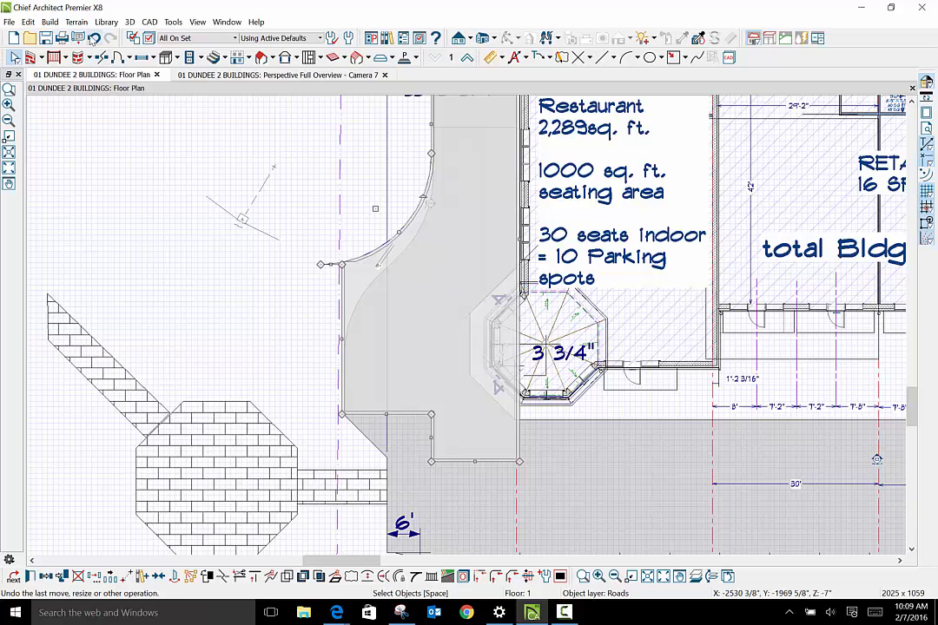
left_click(94, 39)
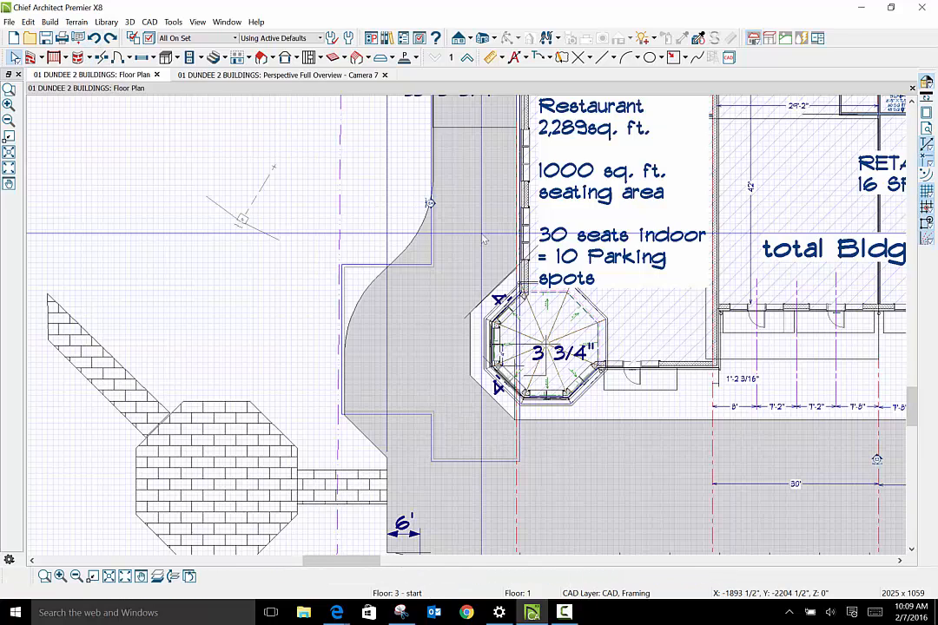
Examine the plot plan polyline's specification and its curved driveway outline beside the restaurant.
left_click(418, 246)
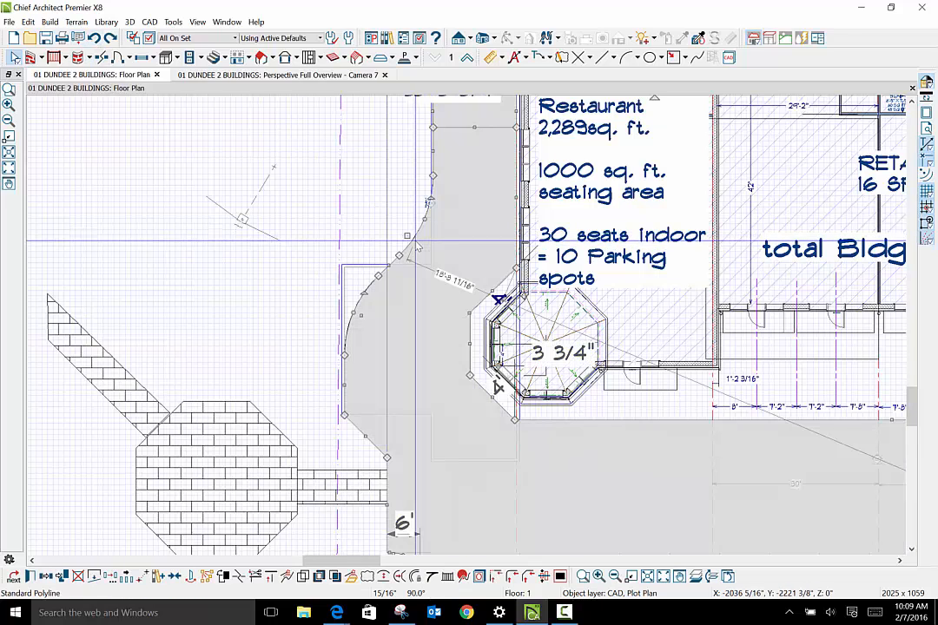
left_click(29, 577)
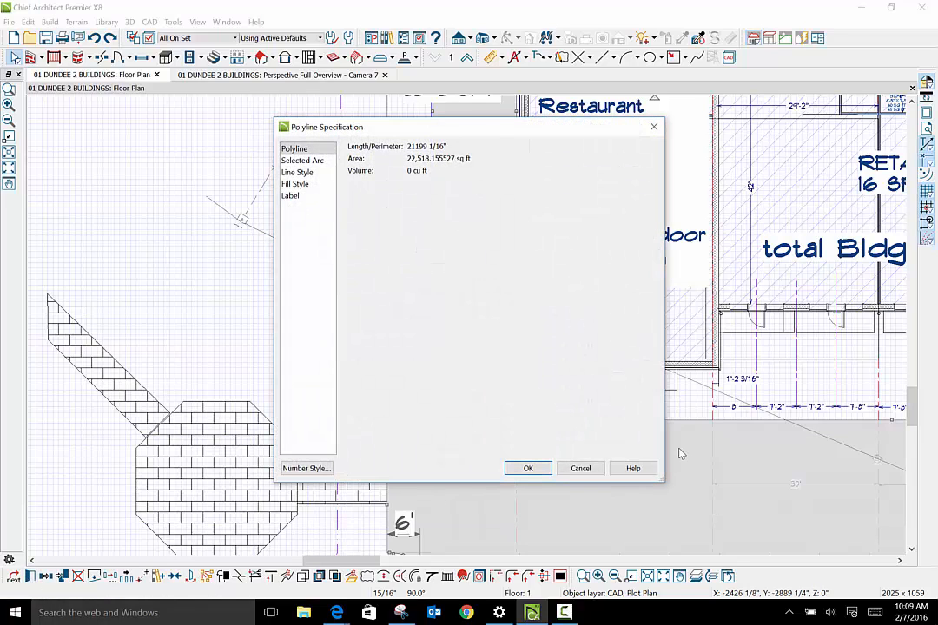
left_click(527, 469)
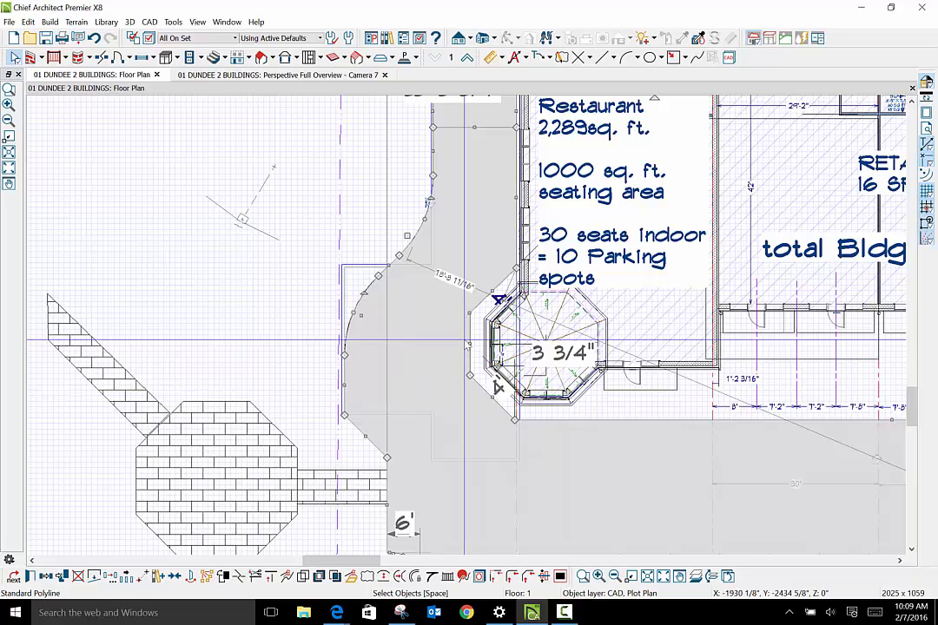
scroll(396, 293, "up", 2)
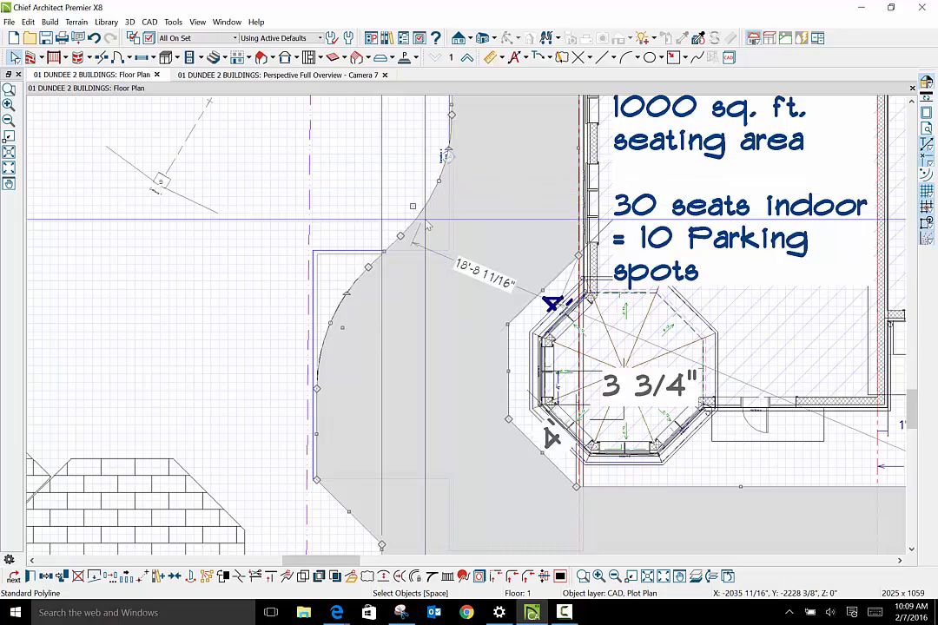
scroll(397, 311, "down", 3)
scroll(397, 310, "down", 2)
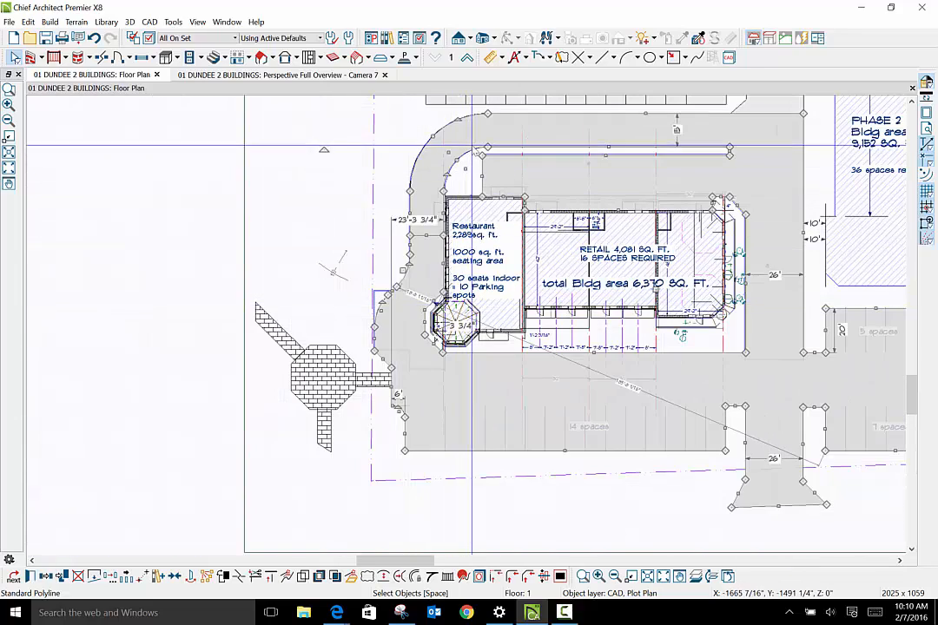
scroll(409, 275, "up", 4)
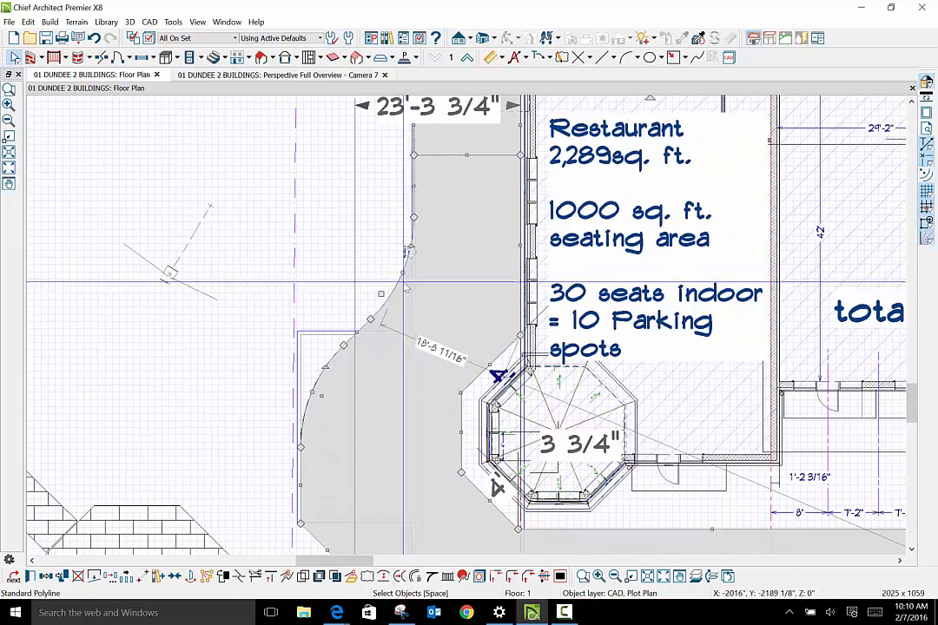
Compare the road's square bump-out corner with the driveway curve, alternately selecting the road and the plot plan polyline.
left_click(390, 350)
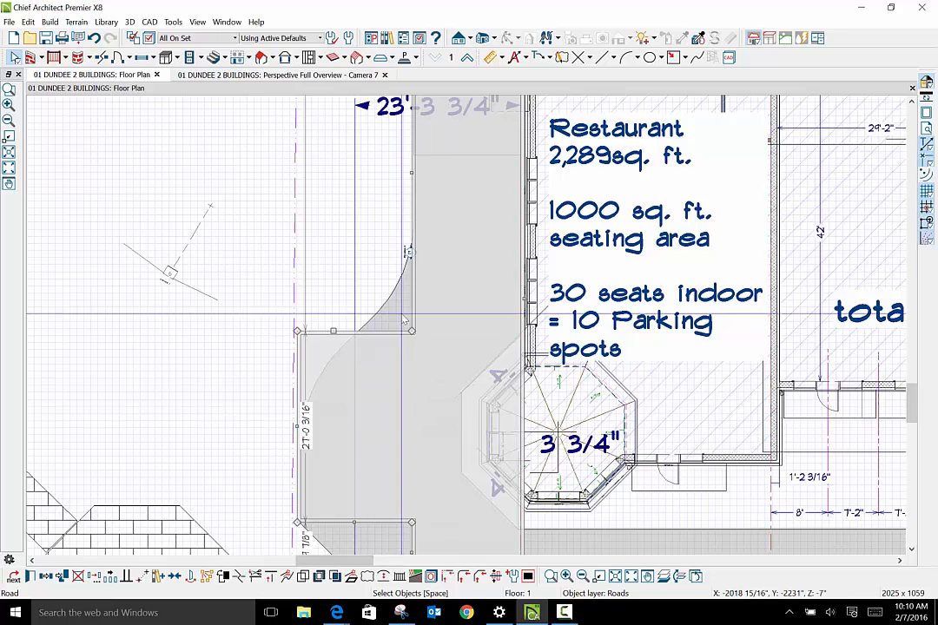
left_click(484, 530)
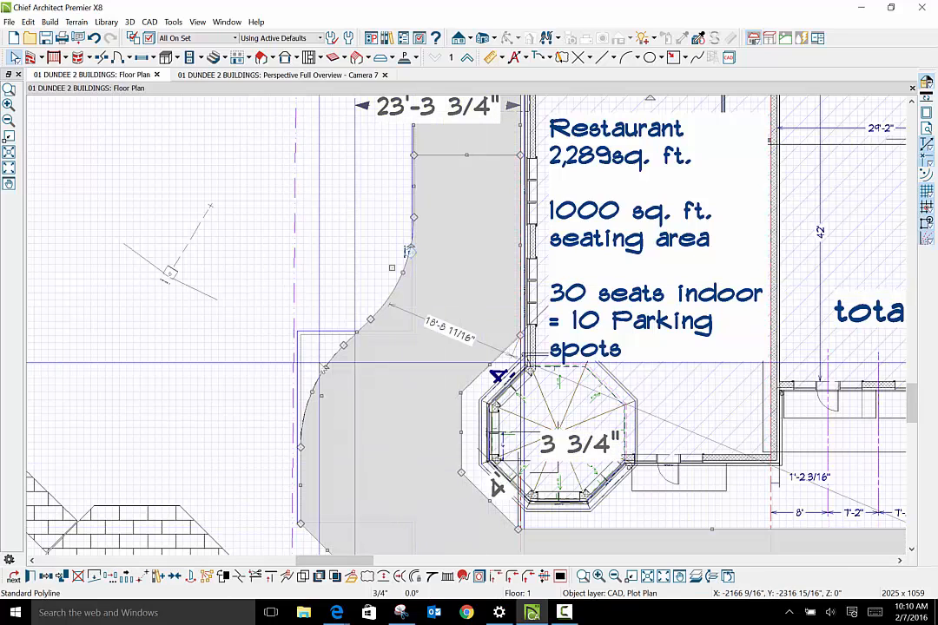
left_click(358, 279)
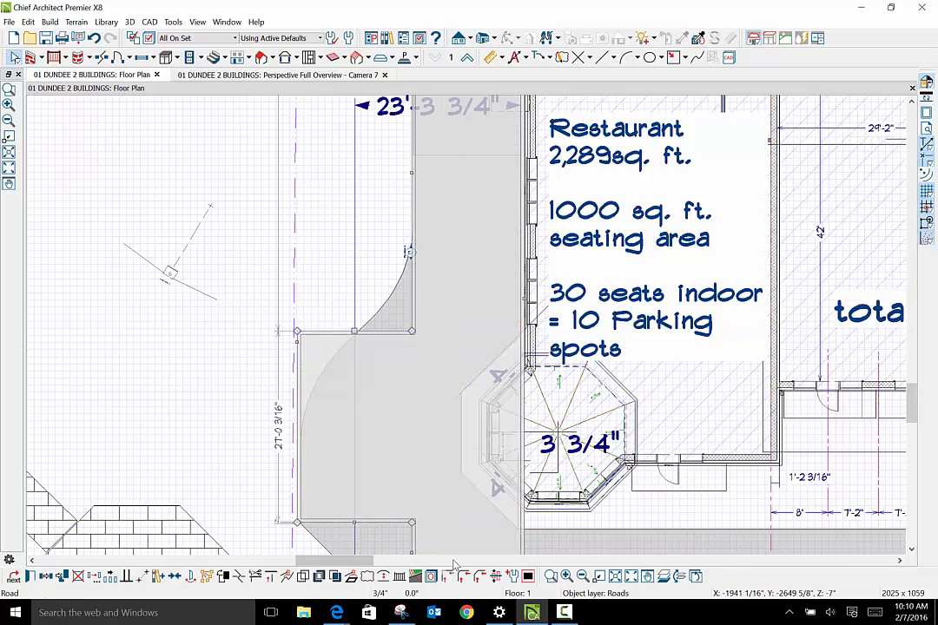
left_click(415, 301)
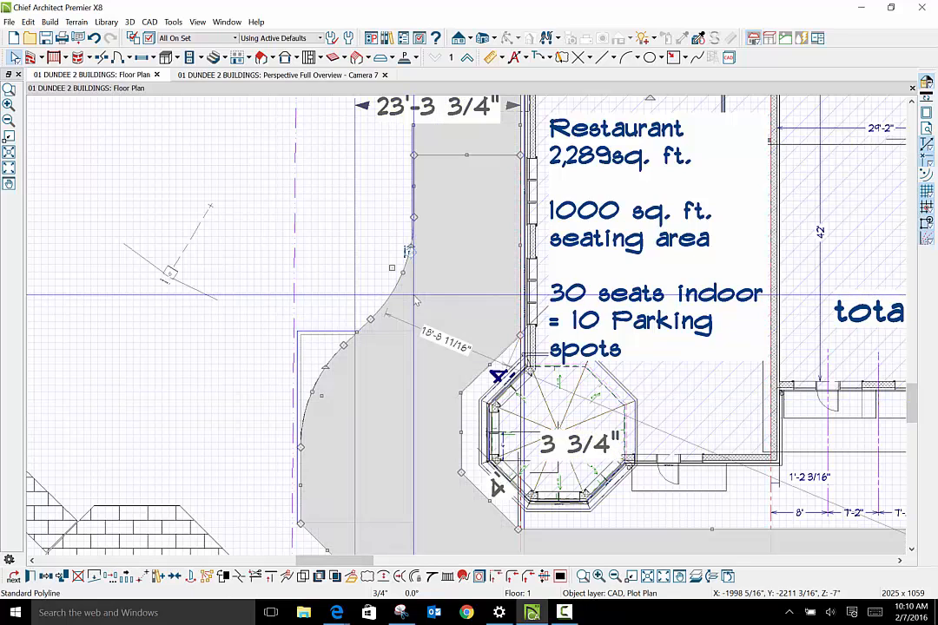
left_click(348, 338)
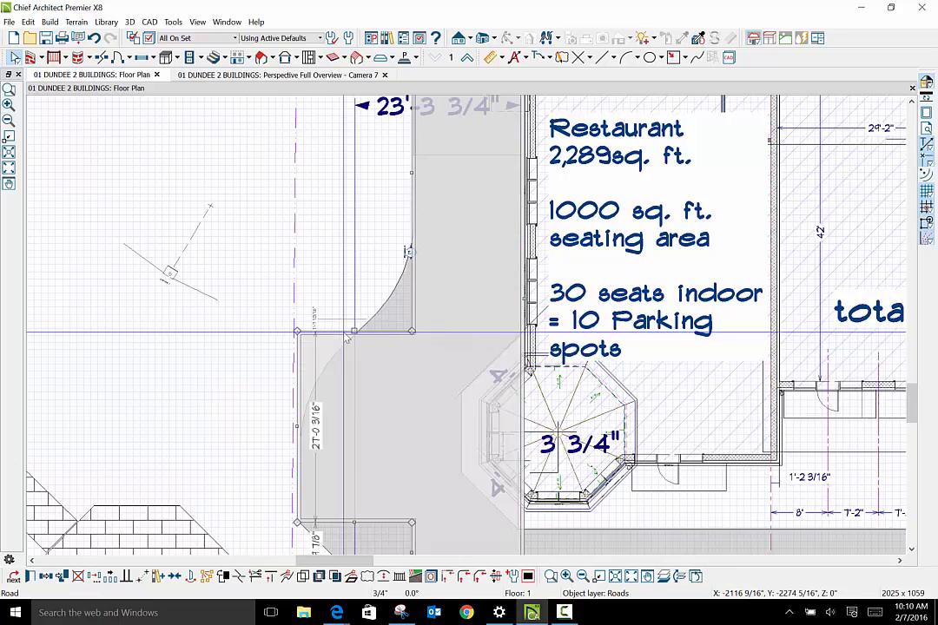
left_click(417, 305)
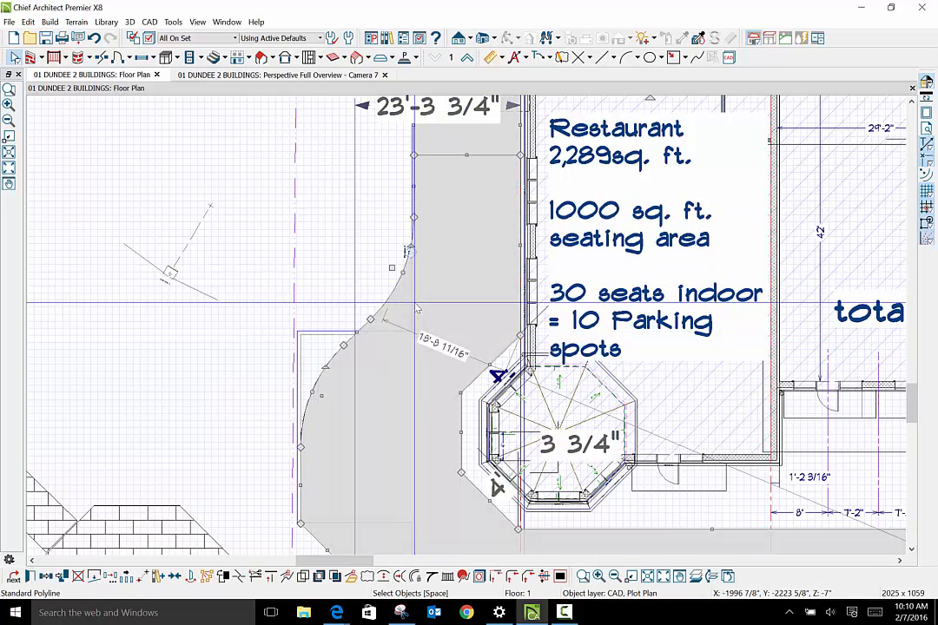
Select the road's outer edge above the bump-out and set the fillet radius to 10'.
left_click(416, 305)
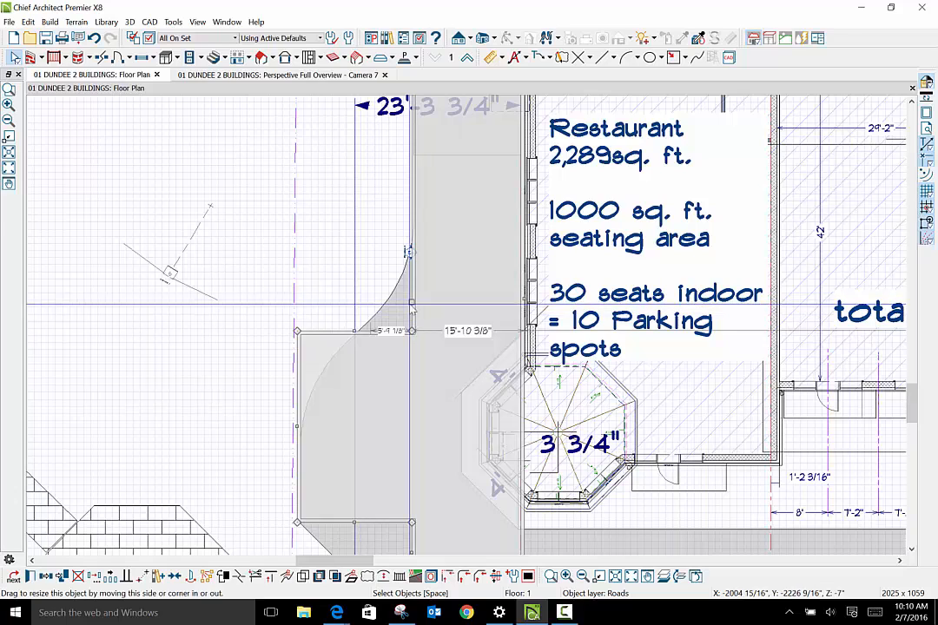
left_click(468, 579)
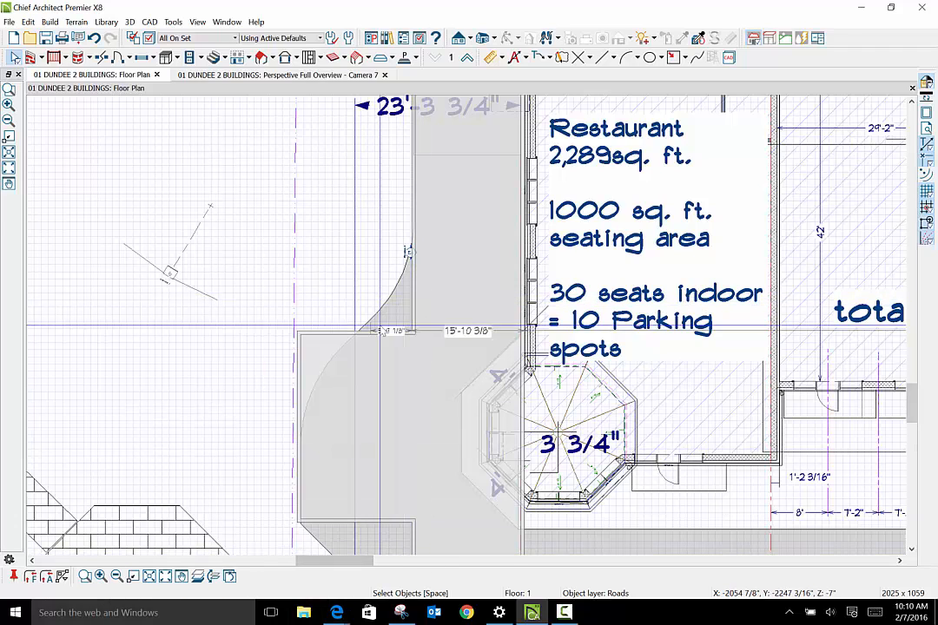
left_click(413, 297)
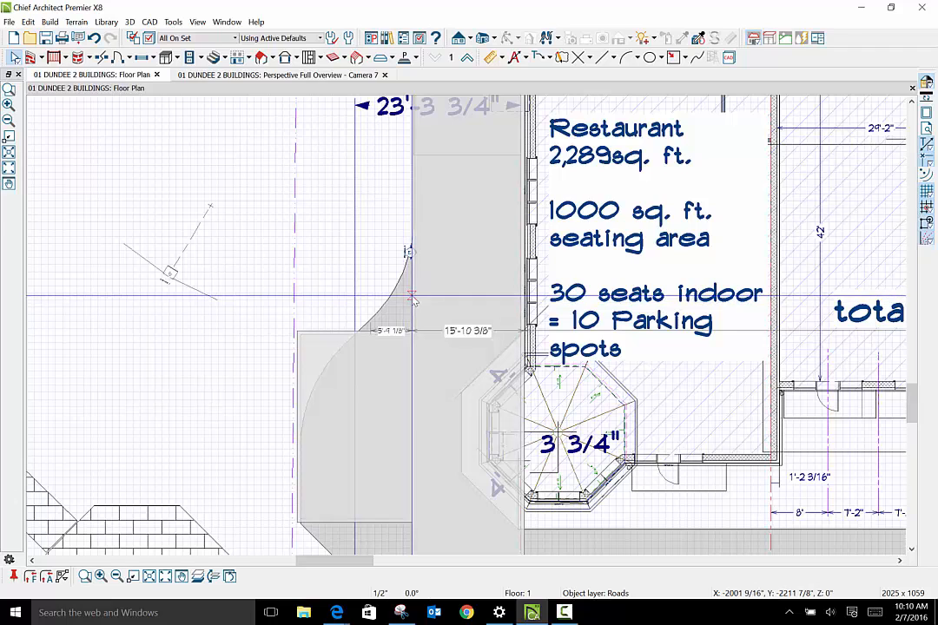
left_click(412, 299)
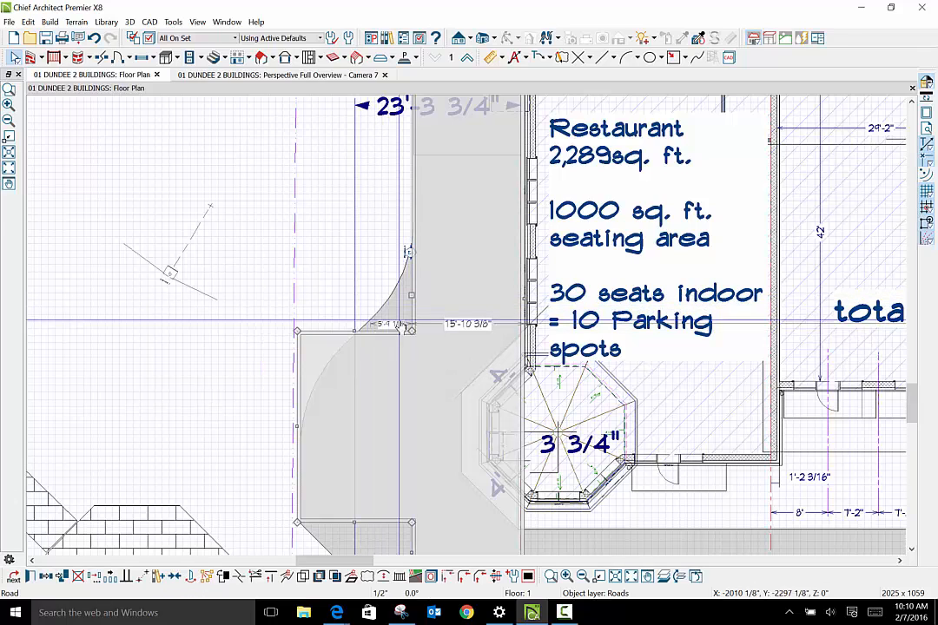
left_click(463, 578)
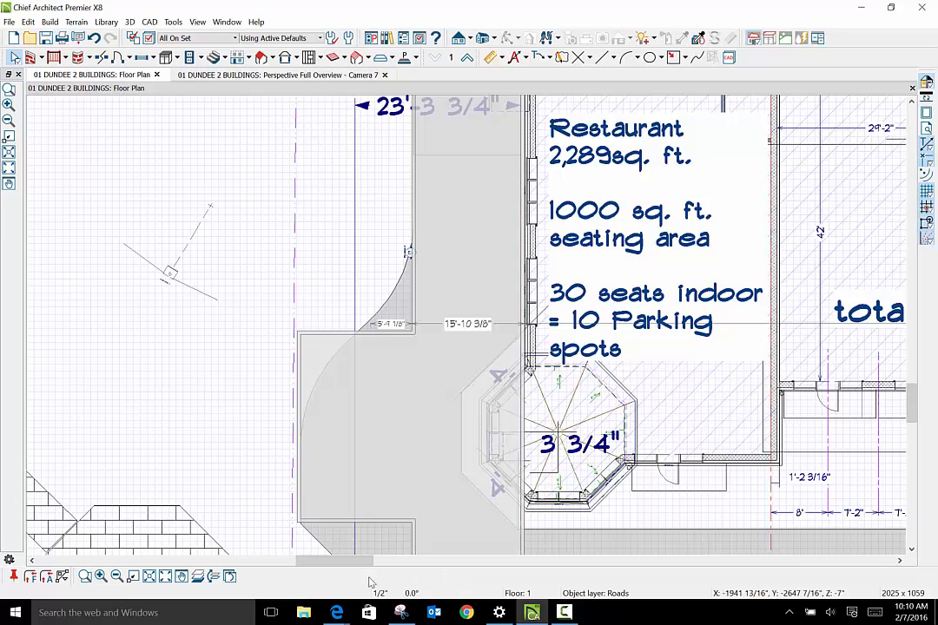
left_click(31, 577)
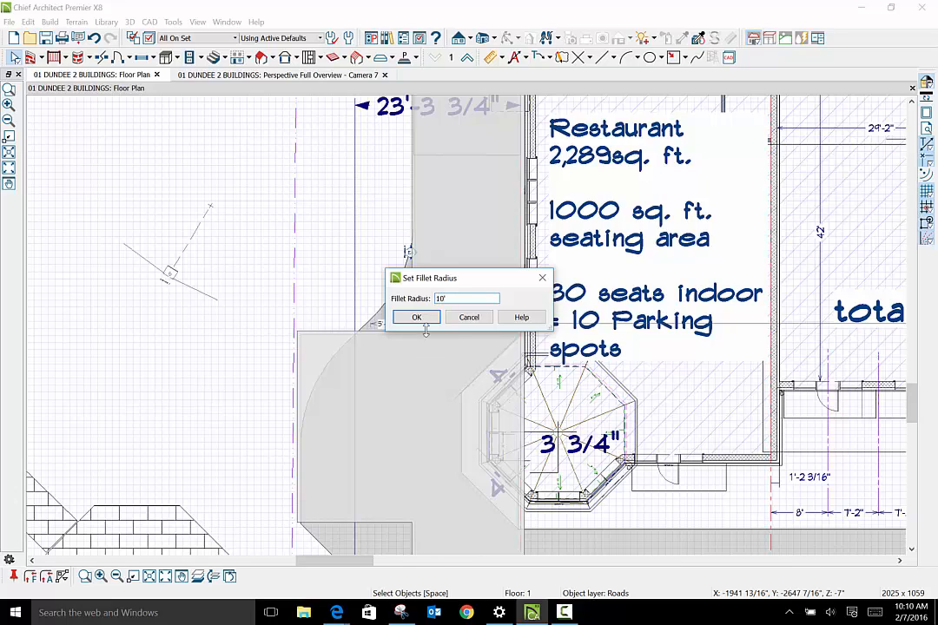
left_click(416, 318)
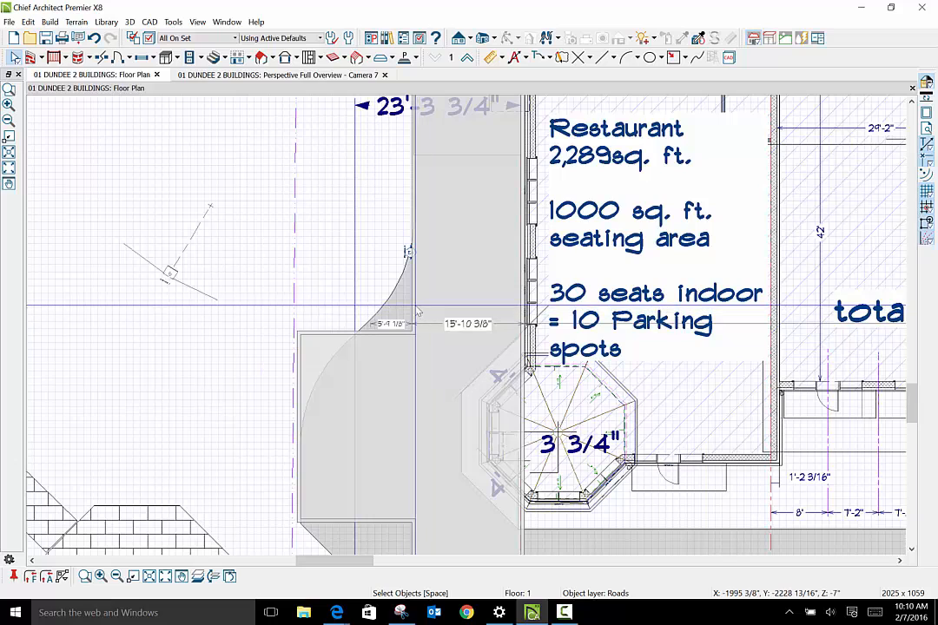
Try a 10' fillet on the inside corner between the road's outer edge and the bump-out's upper edge, and undo it.
left_click(416, 310)
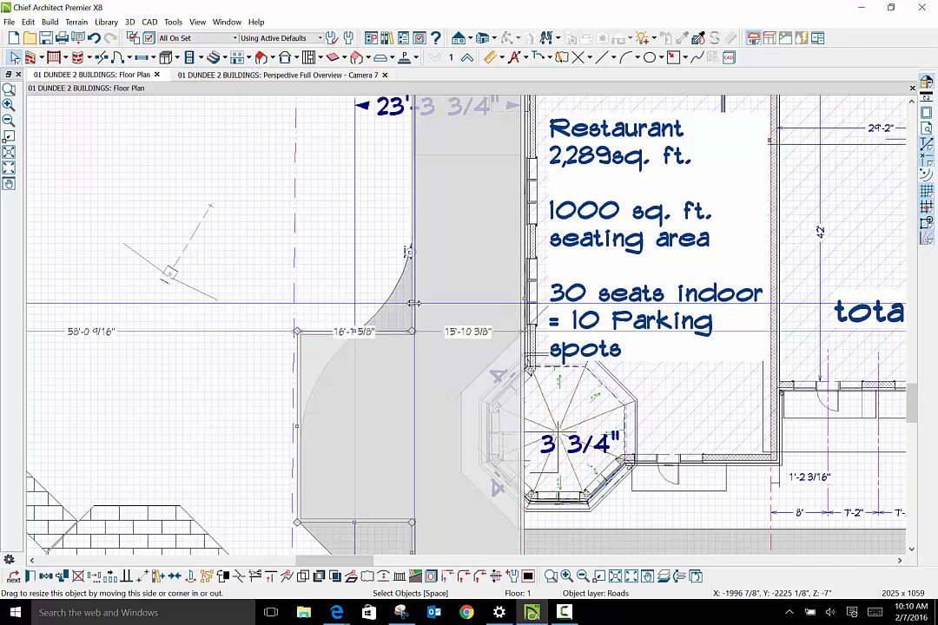
left_click(463, 581)
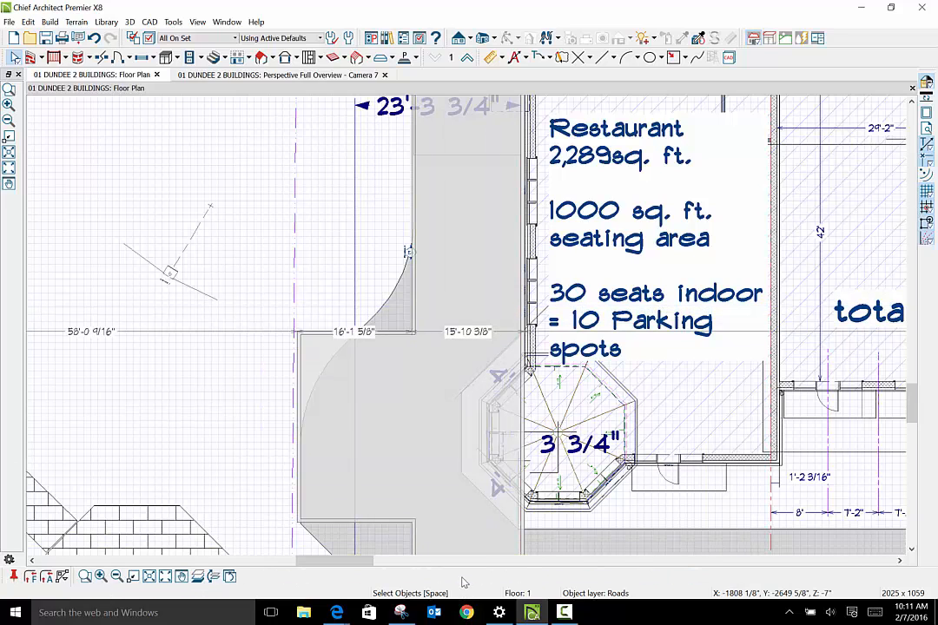
left_click(402, 338)
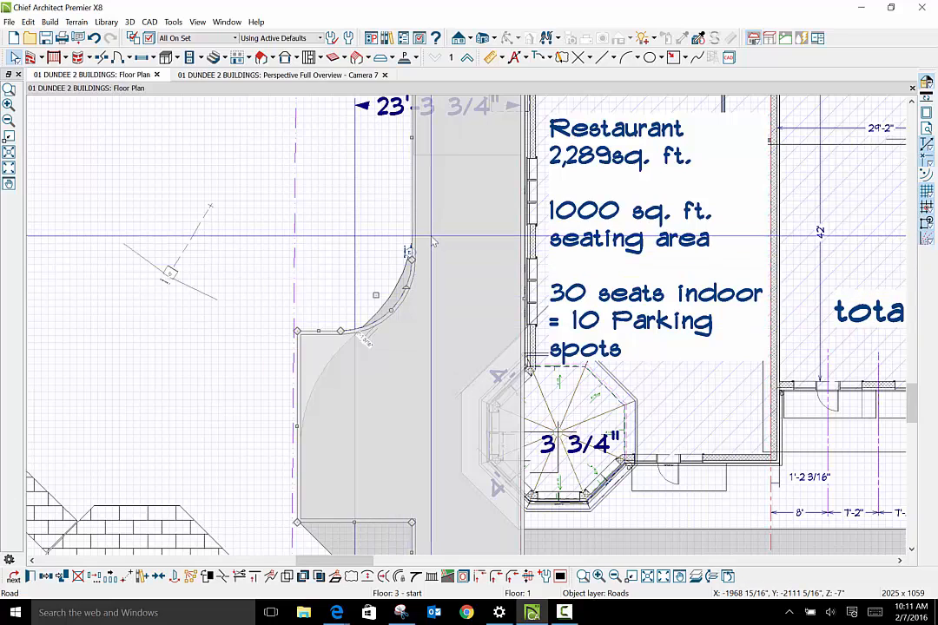
left_click(94, 38)
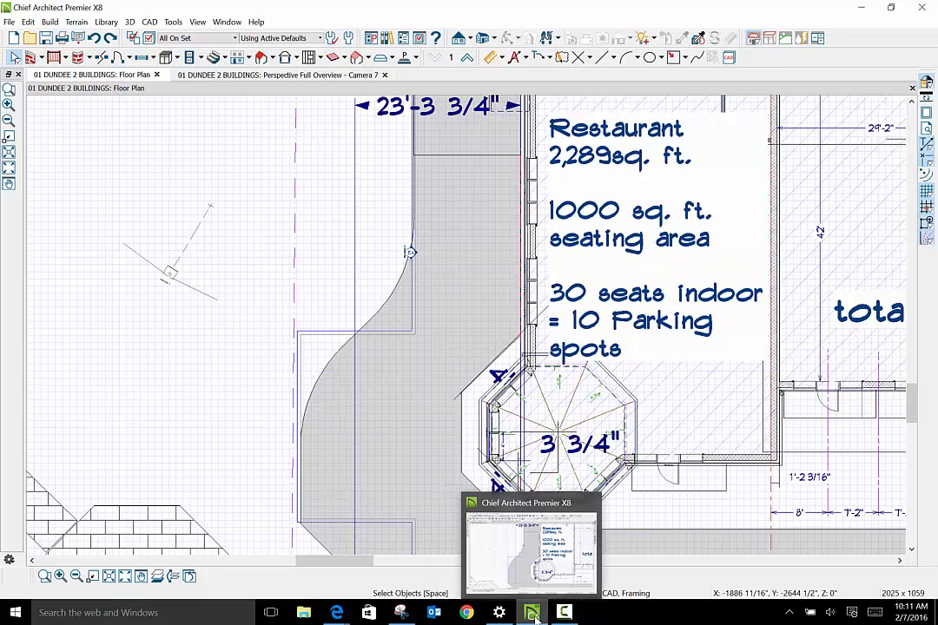
Select the road's outer edge above the bump-out, set the fillet radius to 15', and fillet the inside corner with the bump-out's upper edge.
left_click(426, 311)
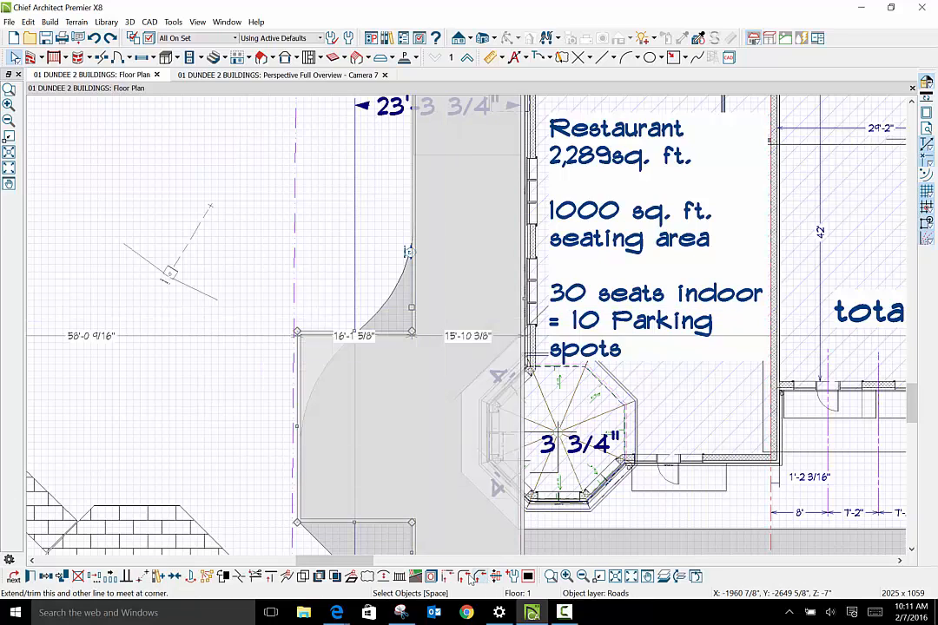
left_click(13, 577)
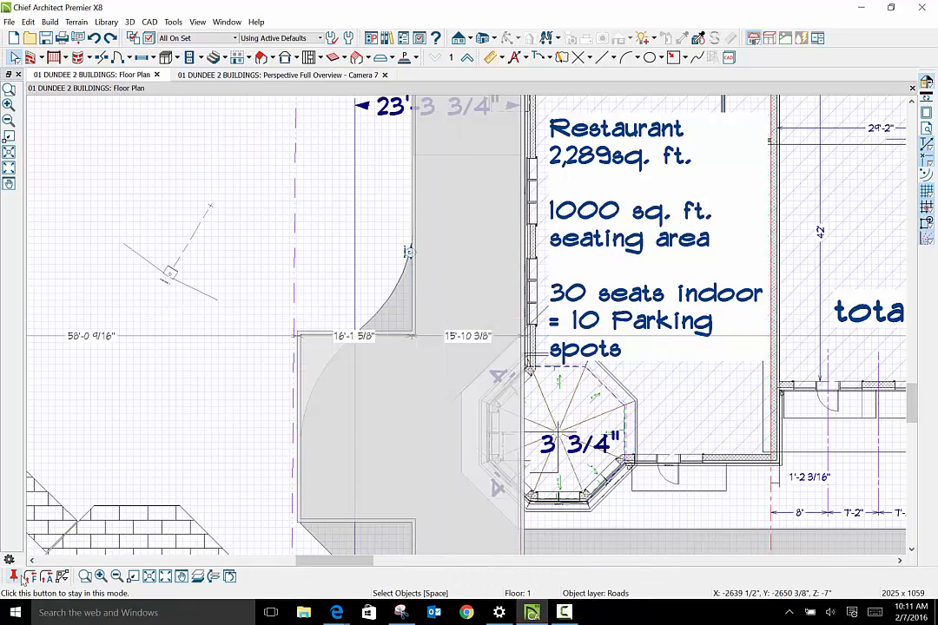
left_click(31, 577)
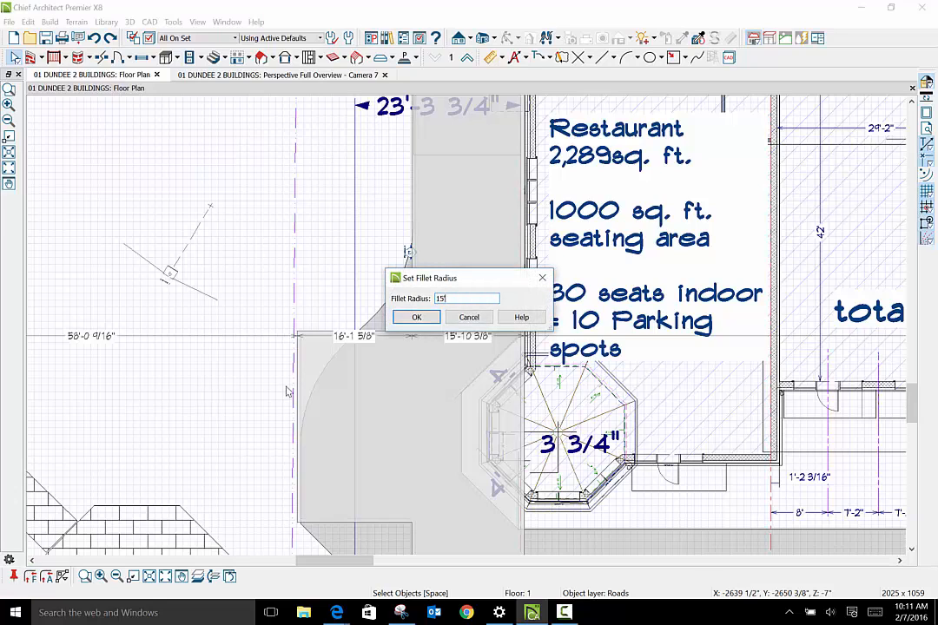
left_click(425, 319)
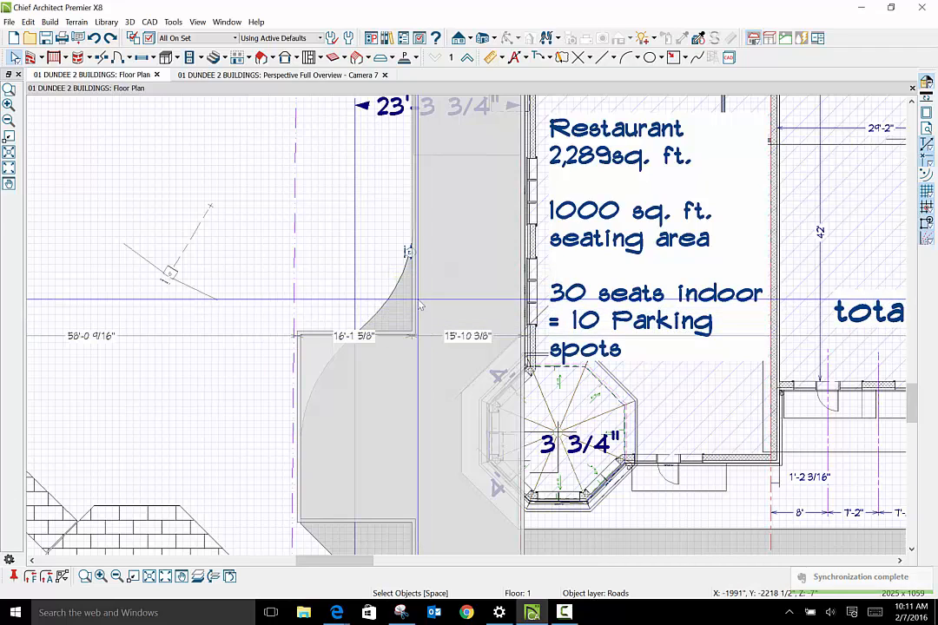
left_click(480, 549)
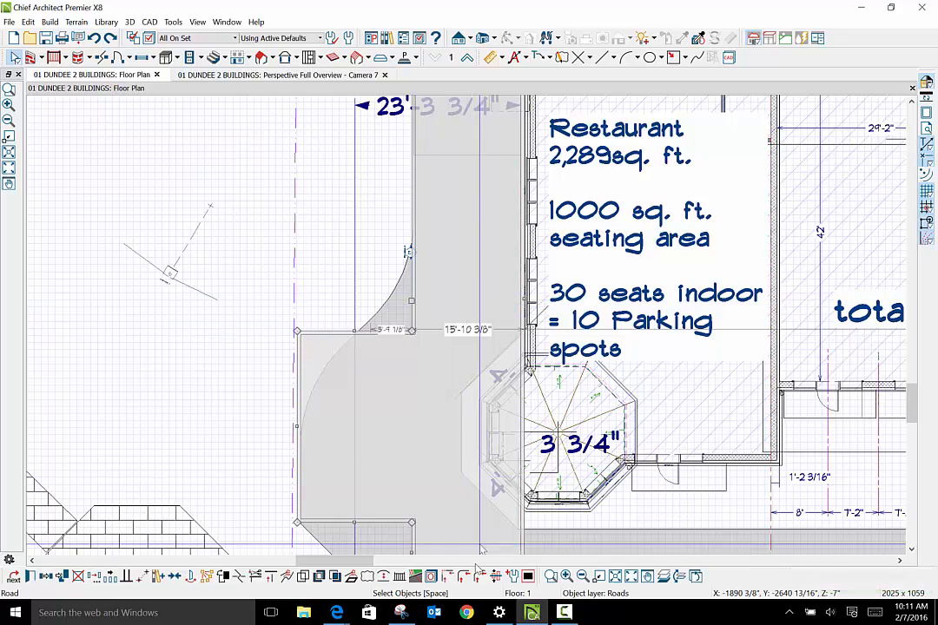
left_click(464, 577)
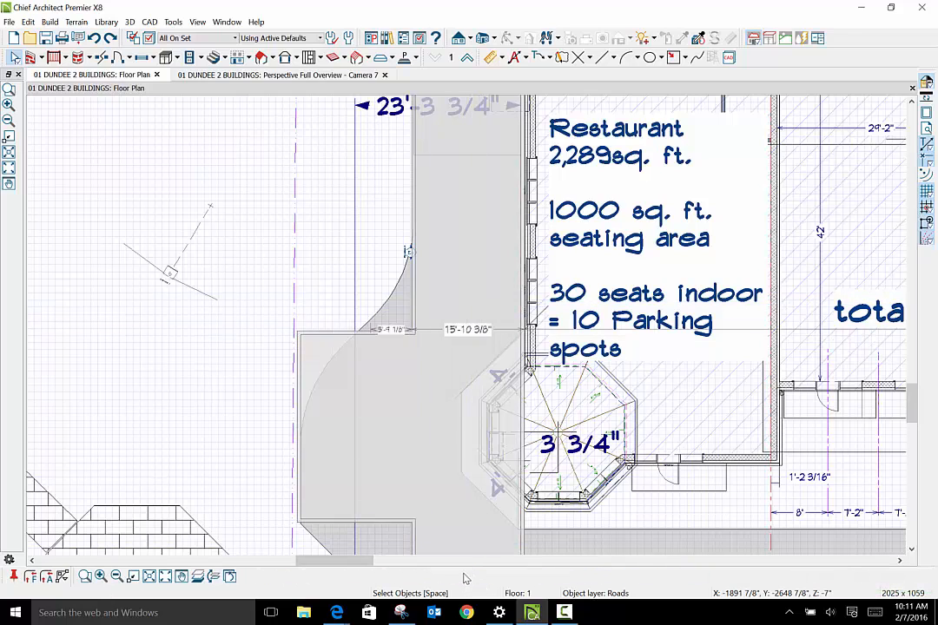
left_click(402, 340)
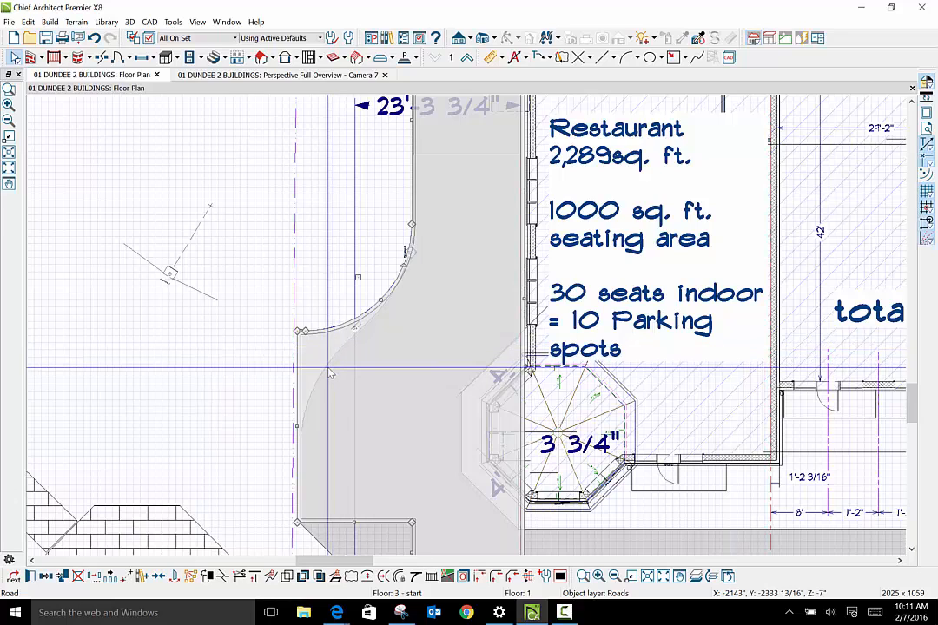
Save the plan.
left_click(9, 22)
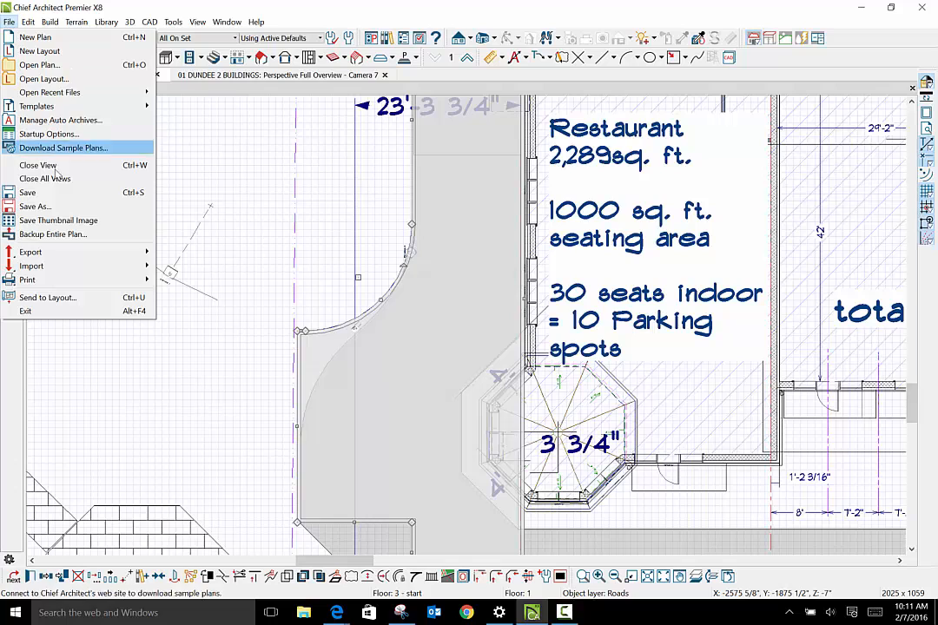
left_click(67, 193)
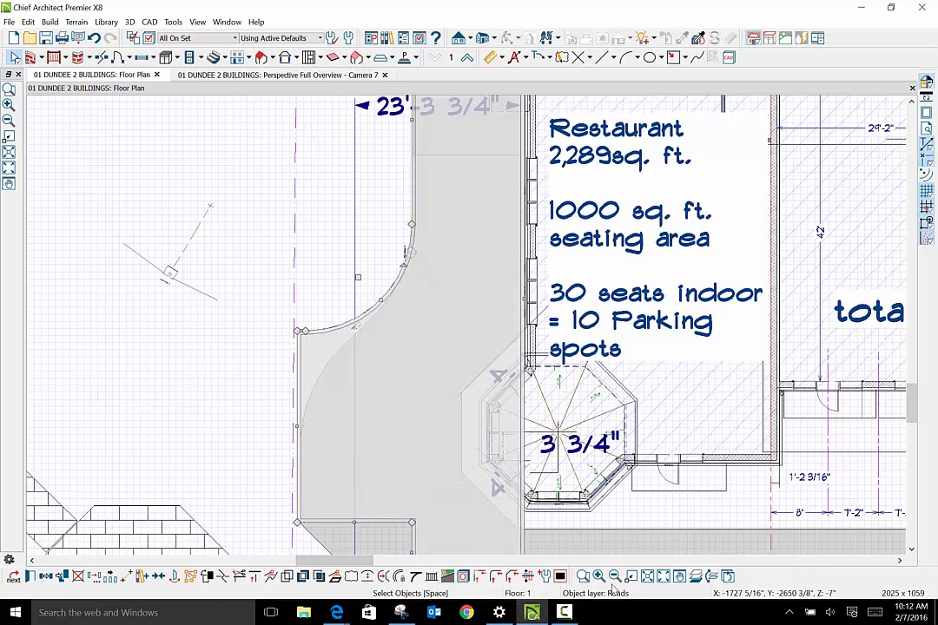
Try a 15' fillet between the curved road edge and the bump-out's outer side, and select that side edge.
left_click(499, 579)
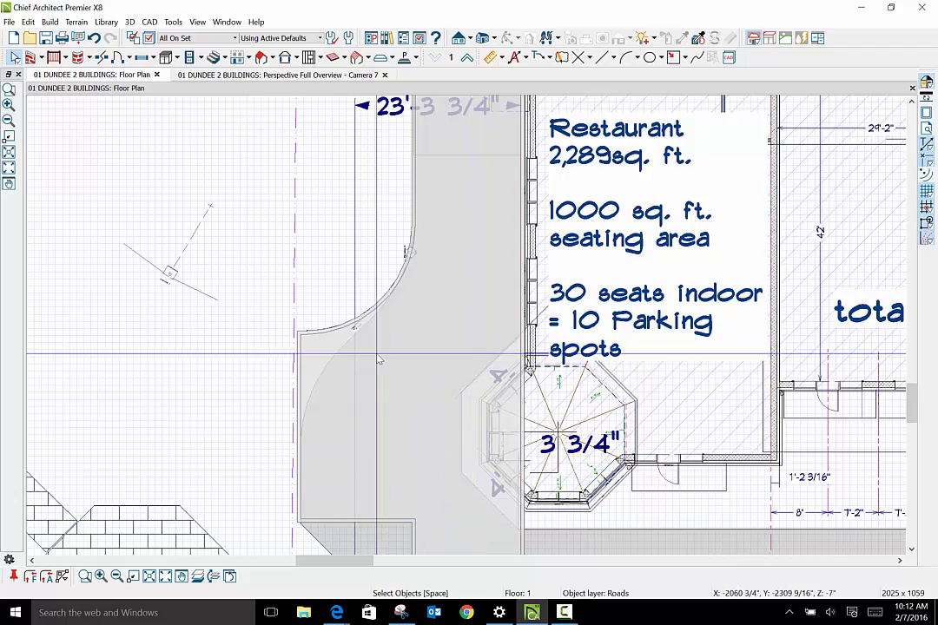
left_click(314, 342)
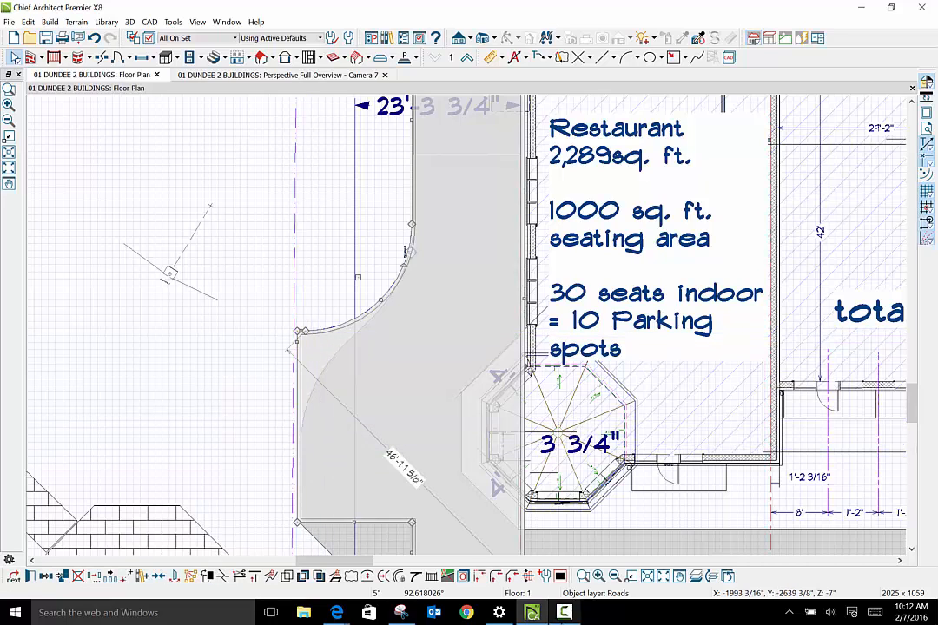
left_click(299, 378)
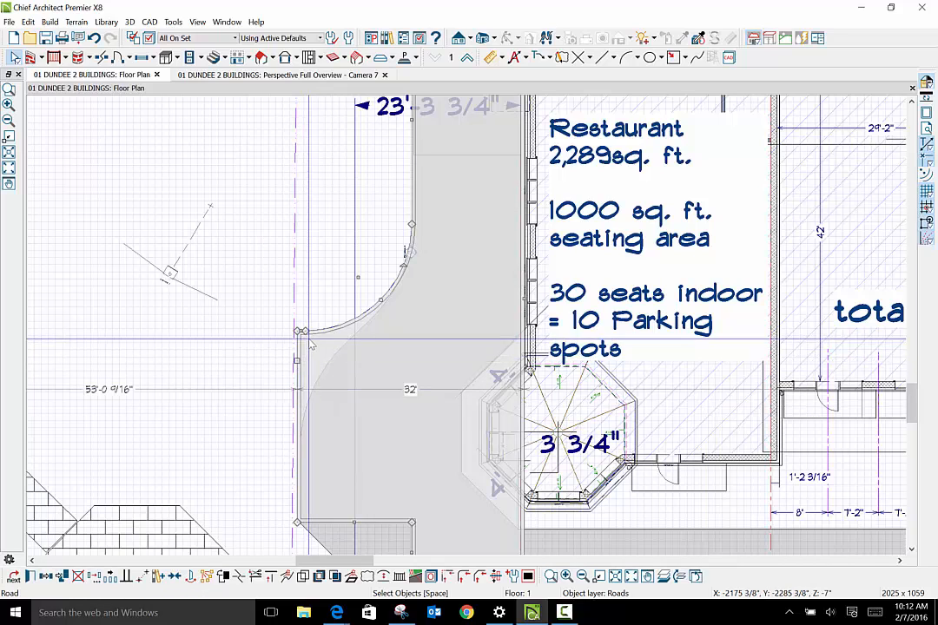
Examine the short straight segment between the fillet and the bump-out's outer corner, and compare the road edge with the driveway curve.
scroll(301, 351, "up", 2)
scroll(304, 348, "up", 2)
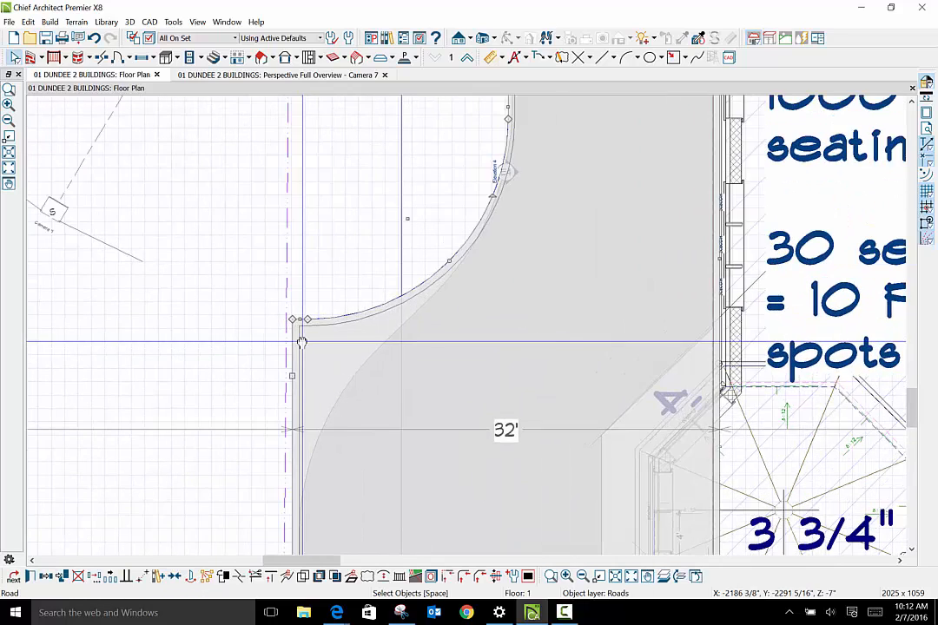
scroll(308, 326, "down", 3)
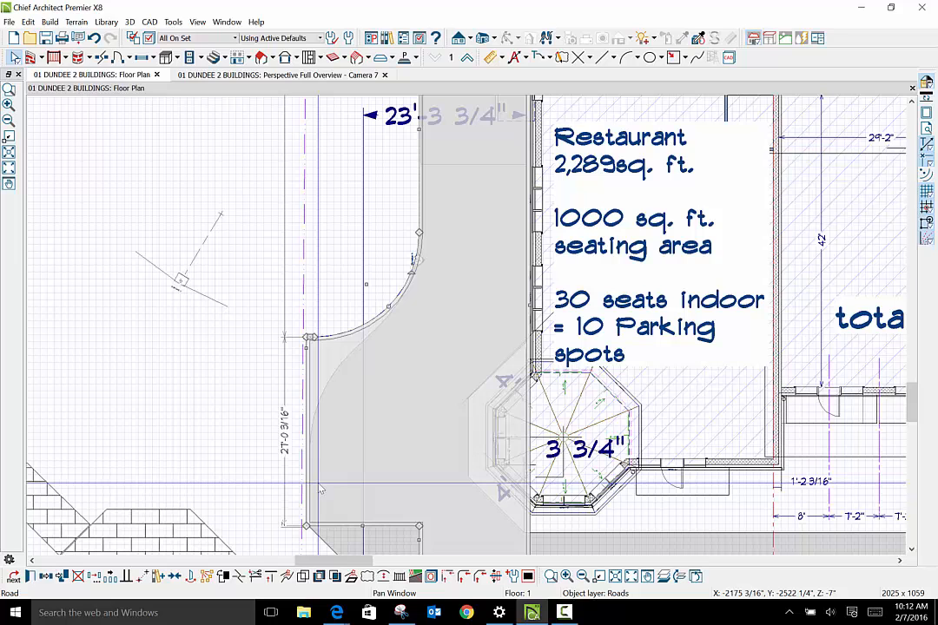
scroll(314, 356, "up", 3)
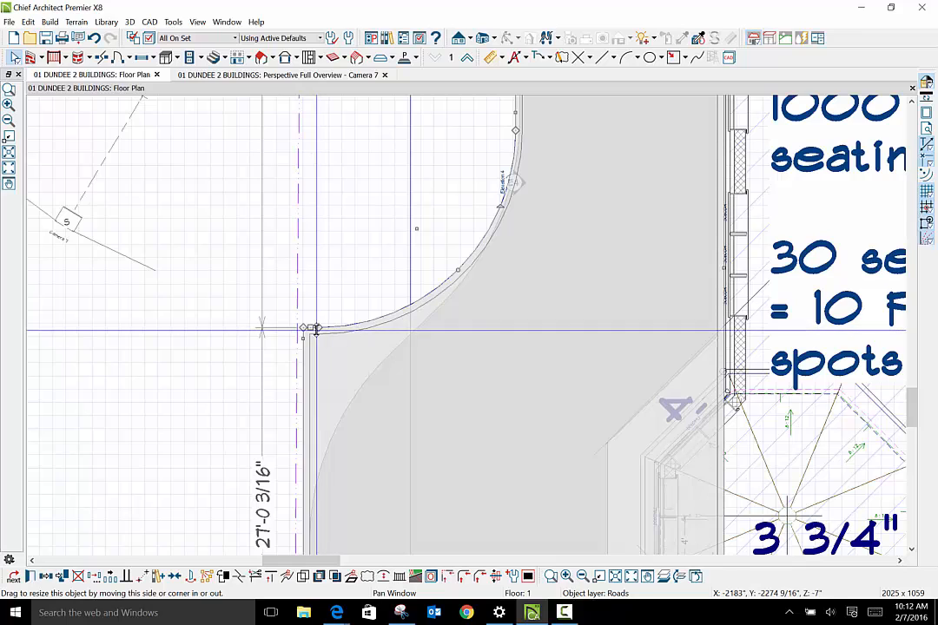
scroll(314, 330, "up", 1)
left_click(316, 333)
scroll(317, 330, "up", 4)
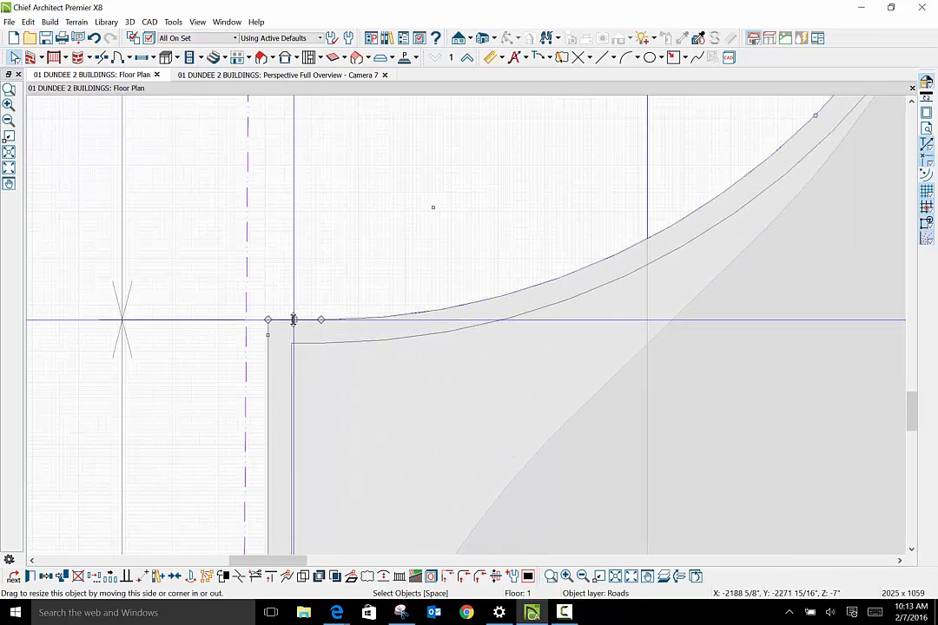
scroll(310, 412, "down", 4)
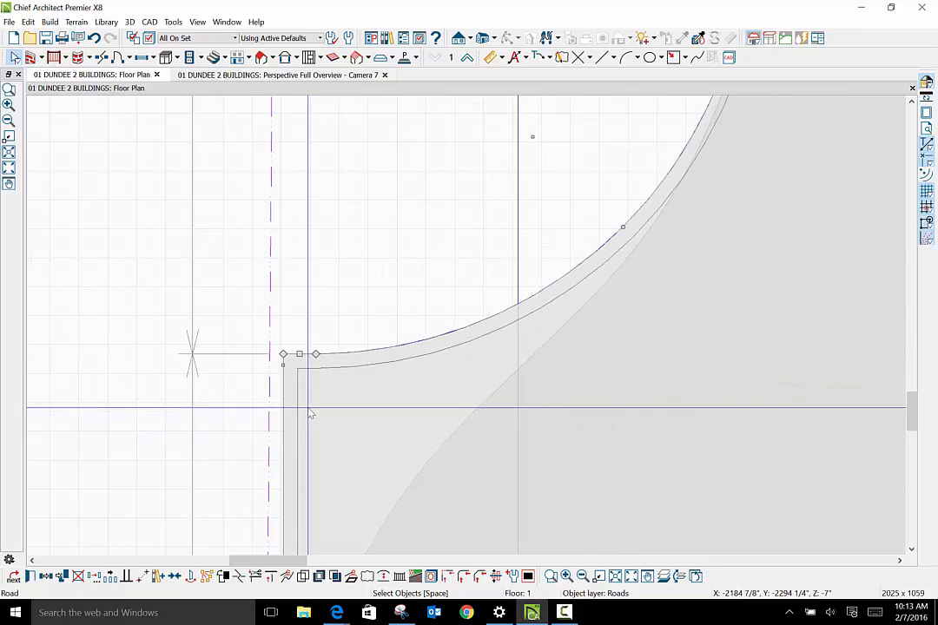
scroll(310, 413, "down", 2)
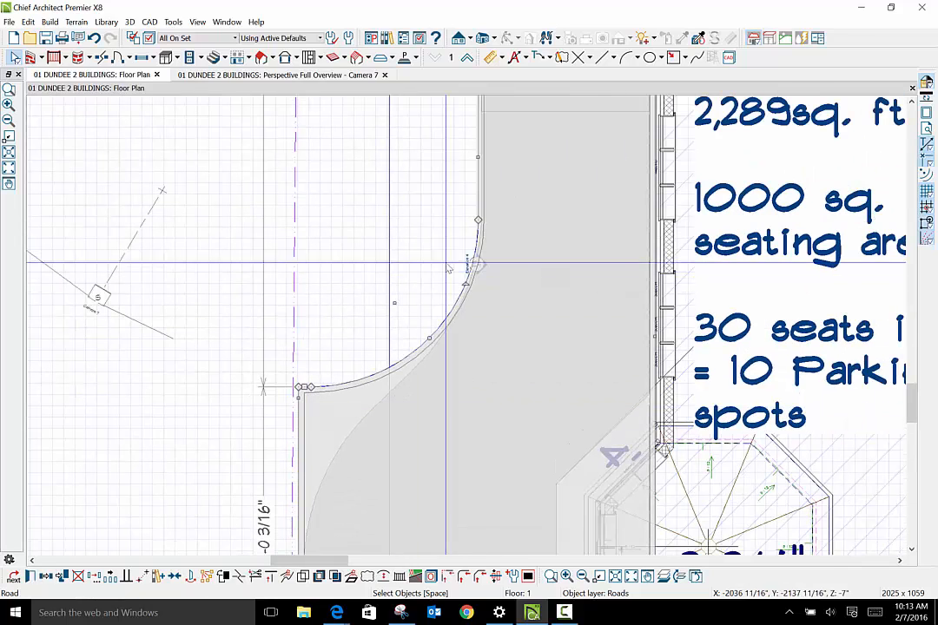
scroll(448, 333, "down", 1)
scroll(450, 325, "down", 1)
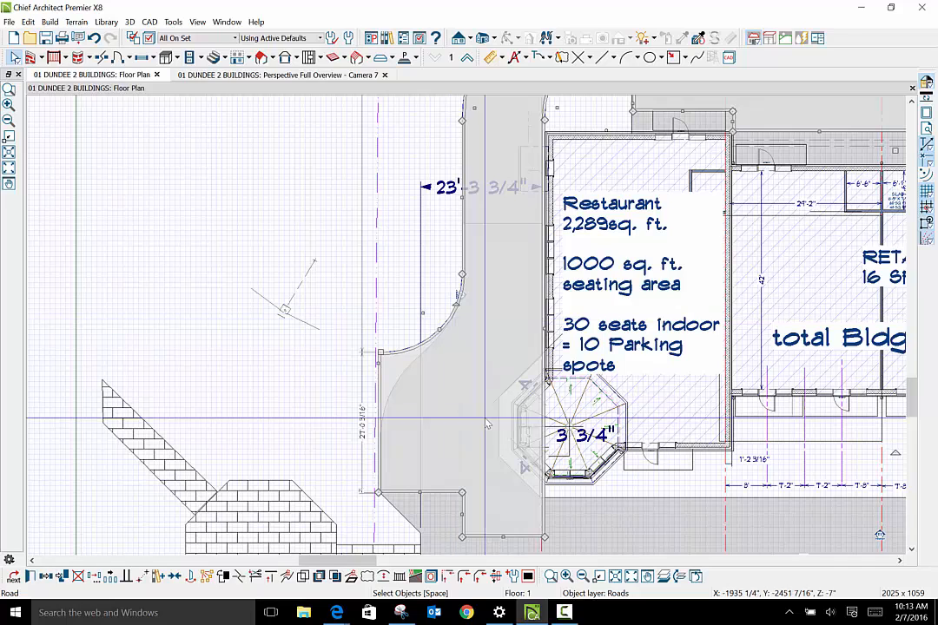
Undo the 15' fillet on the road's inside corner.
left_click(418, 347)
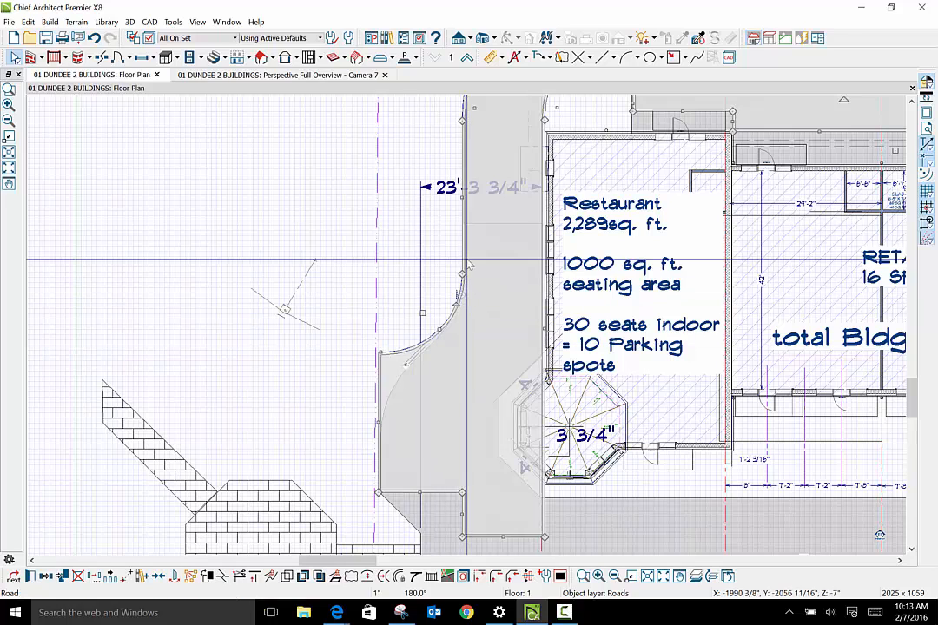
left_click(94, 39)
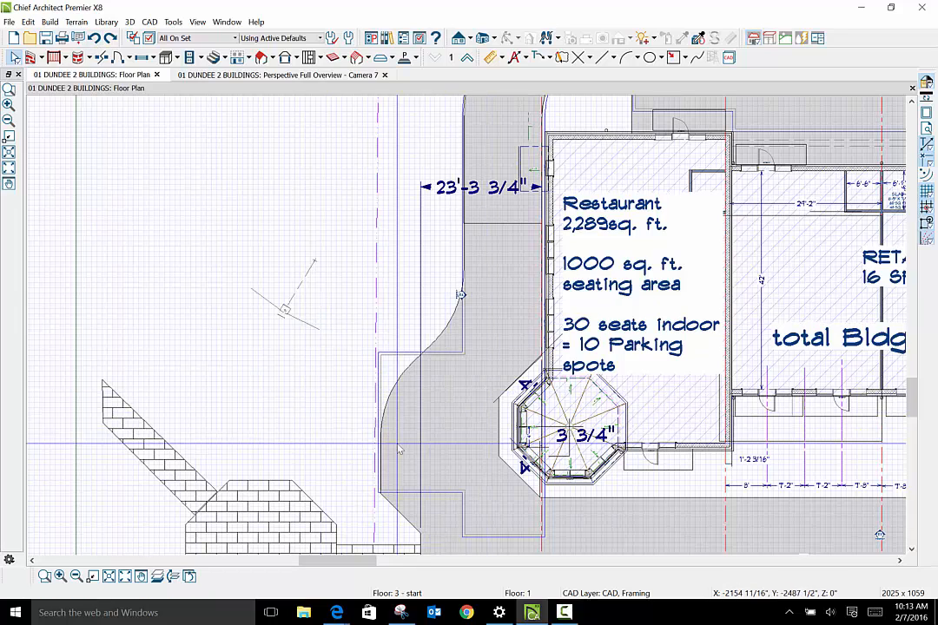
Move the road bump-out's upper edge slightly outward so the bump-out's outer side is about 27'-9" long.
scroll(389, 452, "up", 3)
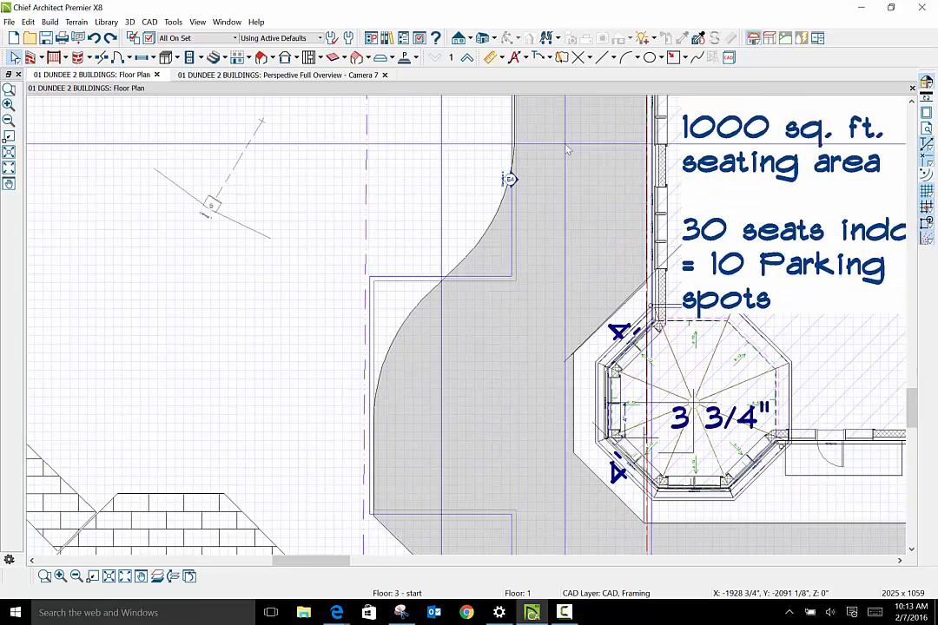
left_click(439, 283)
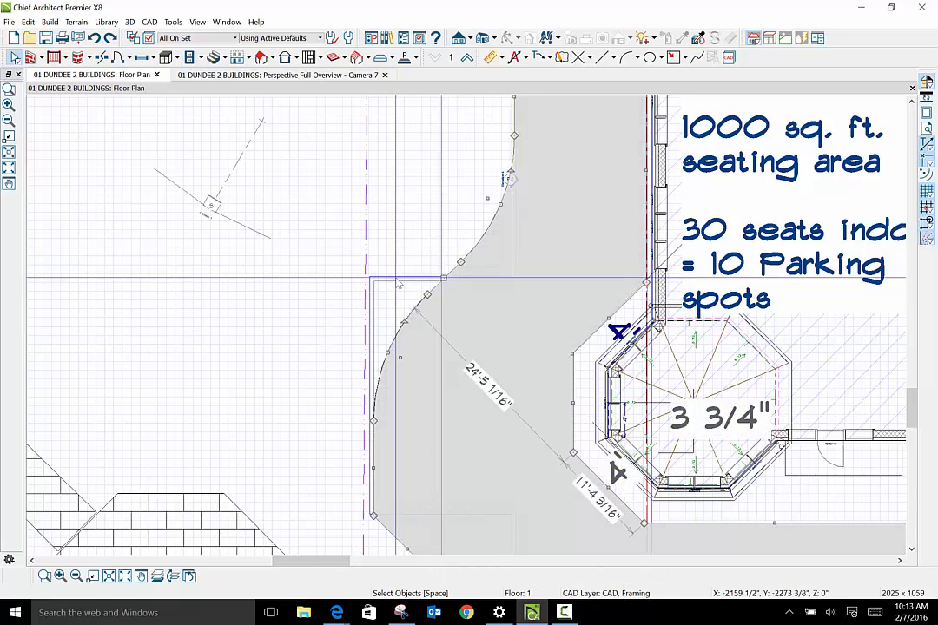
left_click(395, 277)
left_click_drag(397, 277, 398, 270)
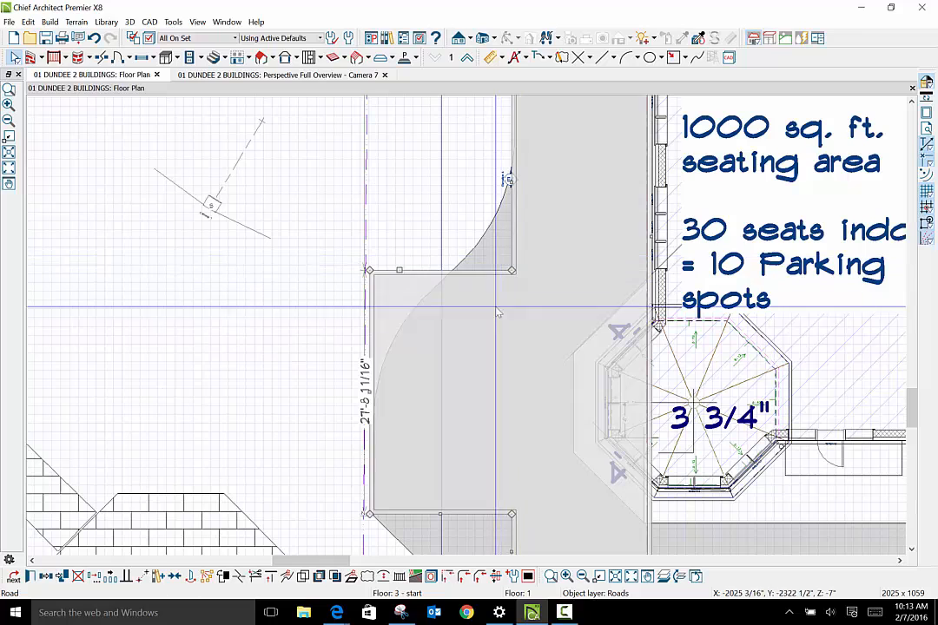
Set the fillet radius to 12' and fillet the inside corner between the road's outer edge and the bump-out's upper edge.
scroll(477, 417, "down", 2)
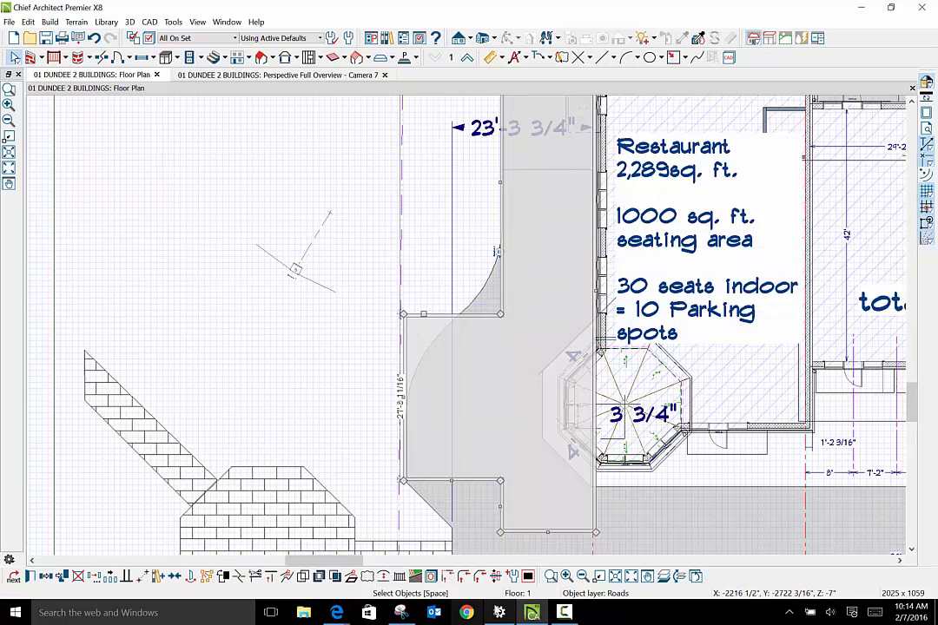
left_click(500, 287)
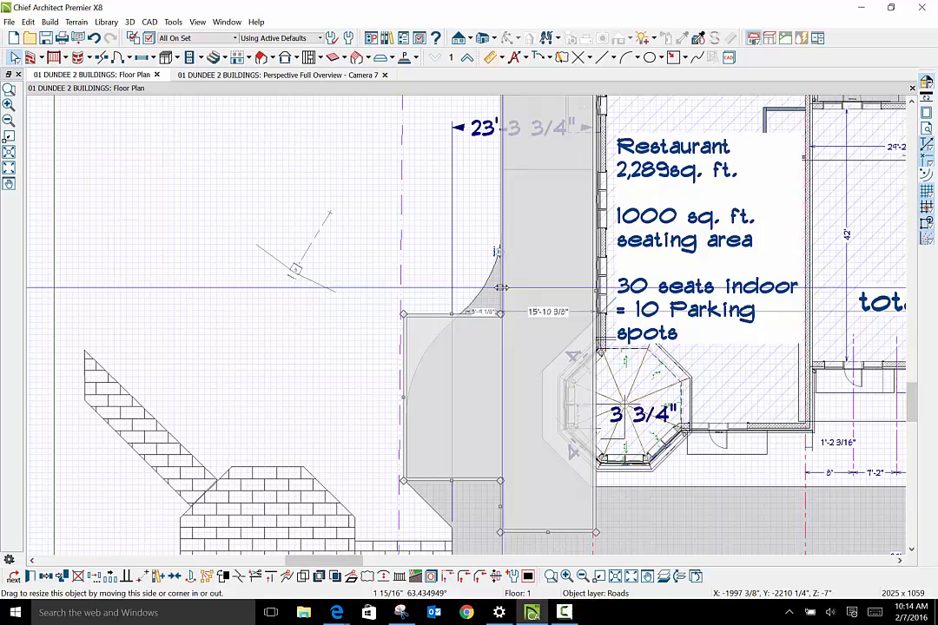
left_click(464, 579)
left_click(30, 577)
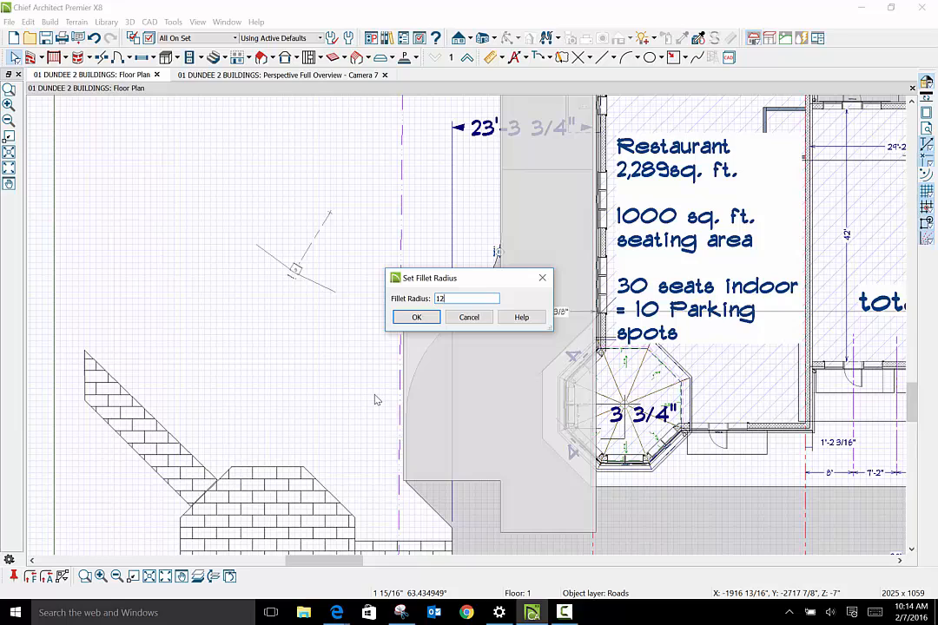
key("Return")
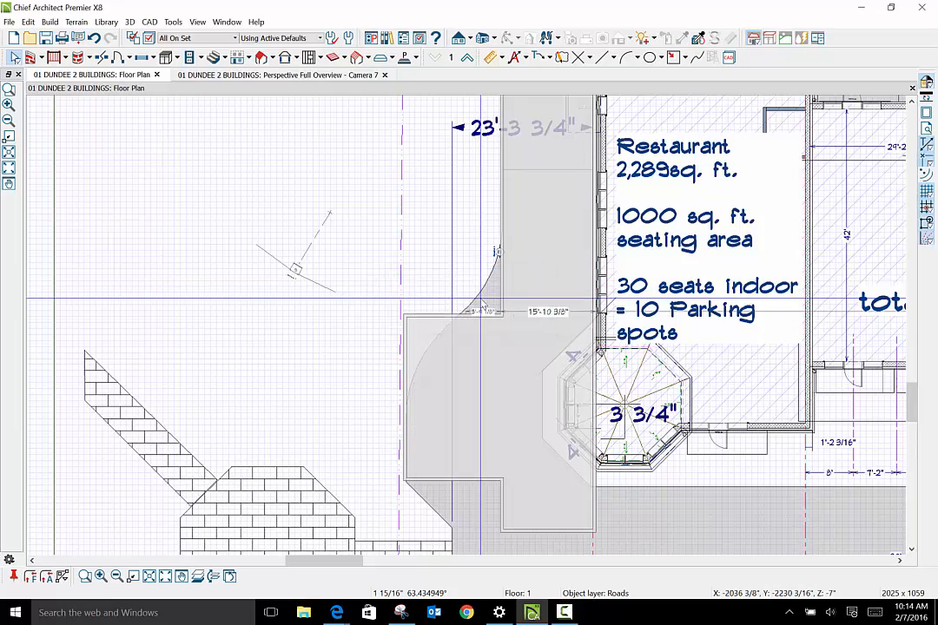
left_click(505, 287)
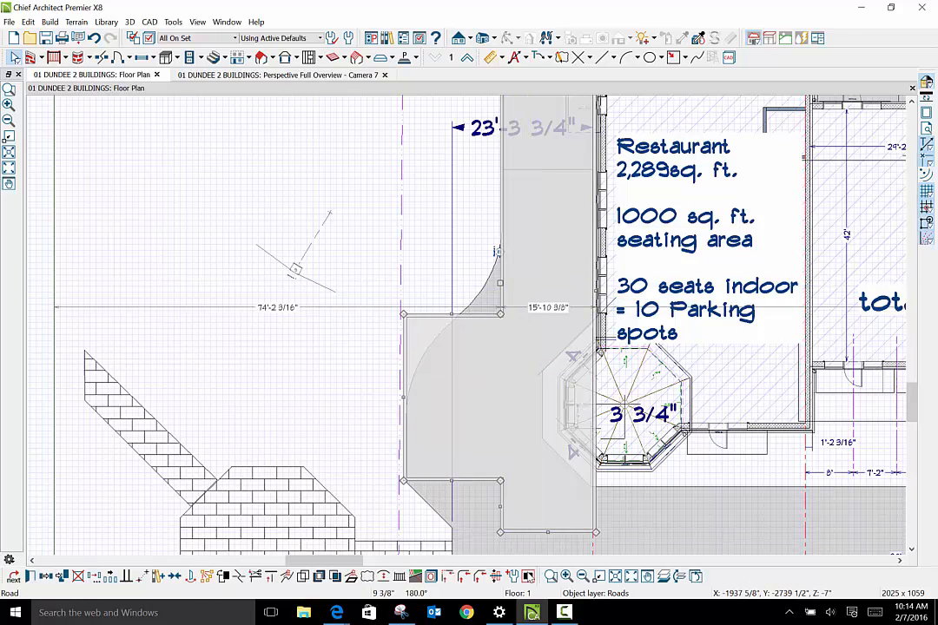
left_click(462, 576)
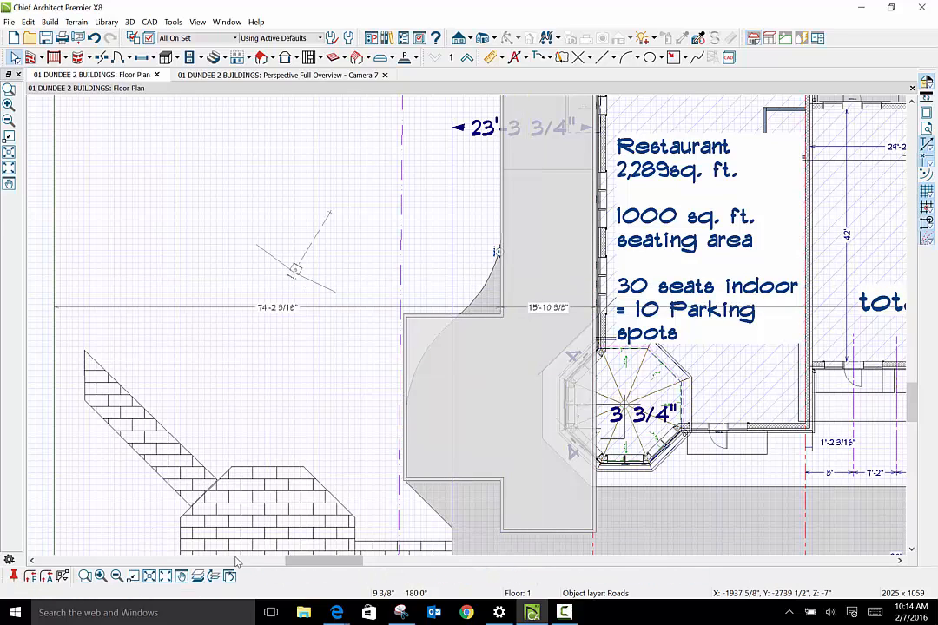
left_click(490, 322)
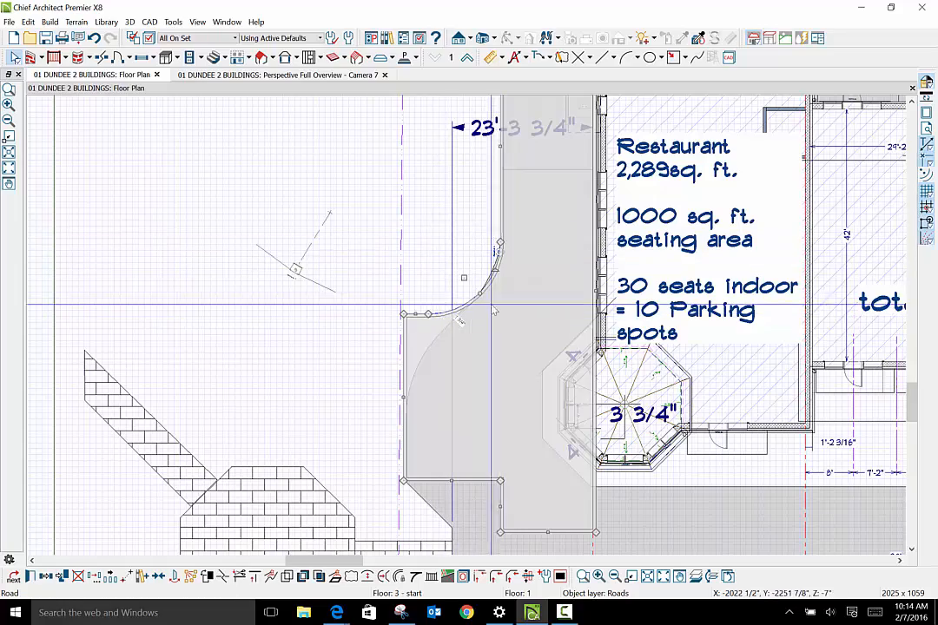
Compare the 12' fillet and the remaining square bump-out corner with the CAD driveway curve.
scroll(492, 311, "down", 4)
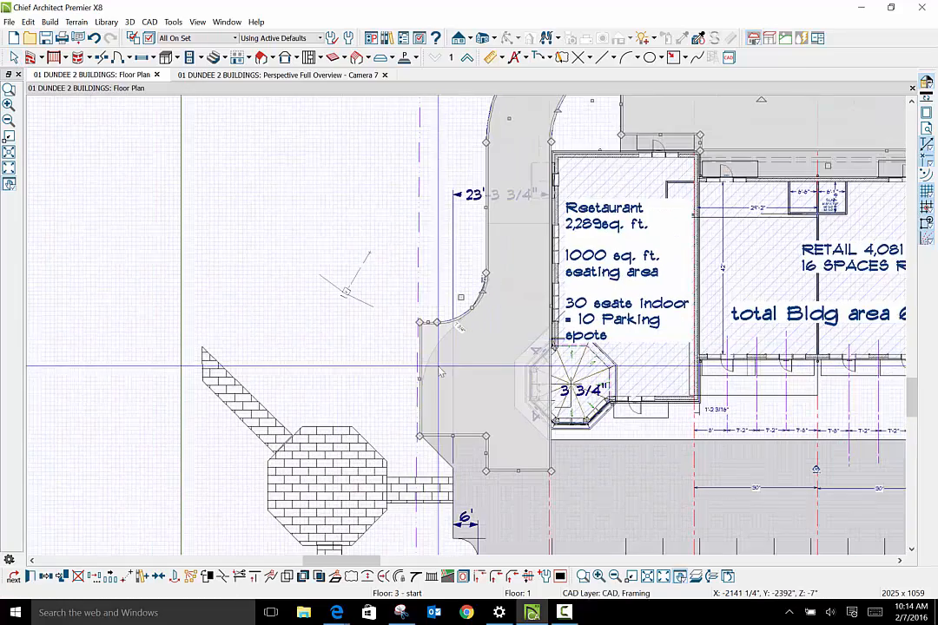
scroll(440, 373, "up", 5)
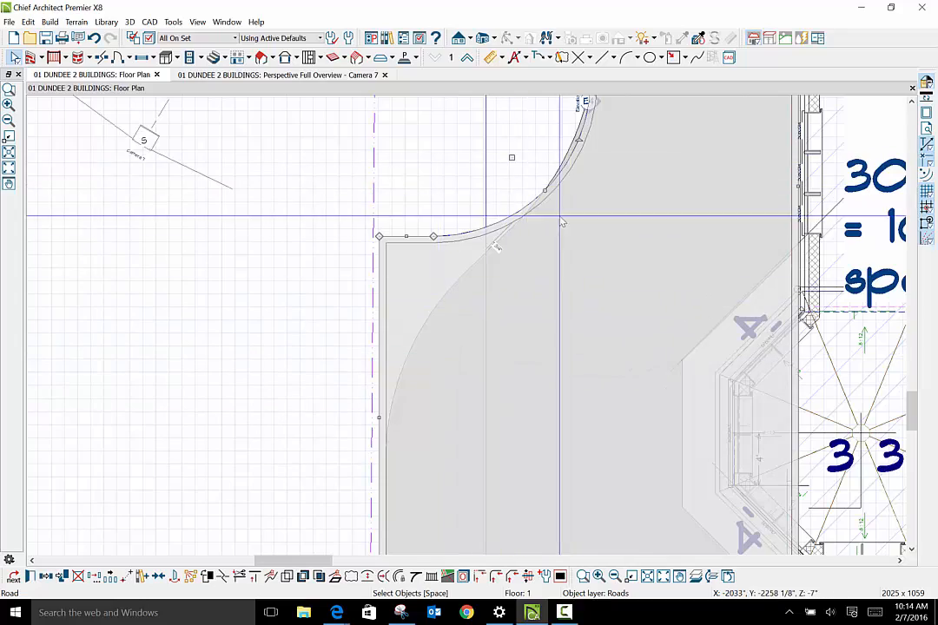
scroll(556, 257, "down", 1)
scroll(556, 257, "down", 1)
scroll(556, 257, "down", 1)
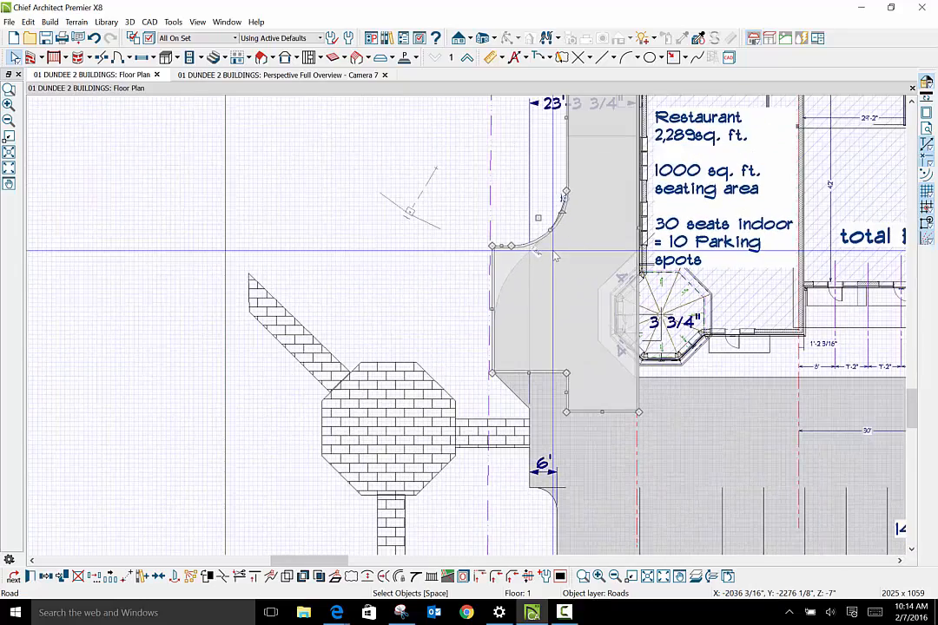
scroll(552, 243, "up", 1)
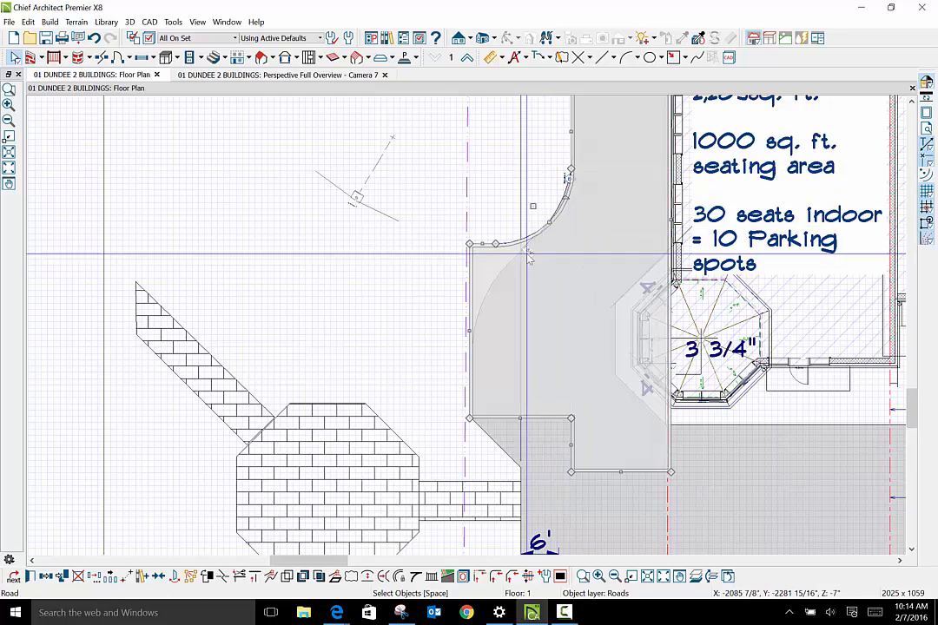
Examine the gap between the bump-out's square outer corner and the CAD driveway curve.
scroll(491, 276, "up", 2)
scroll(492, 276, "up", 1)
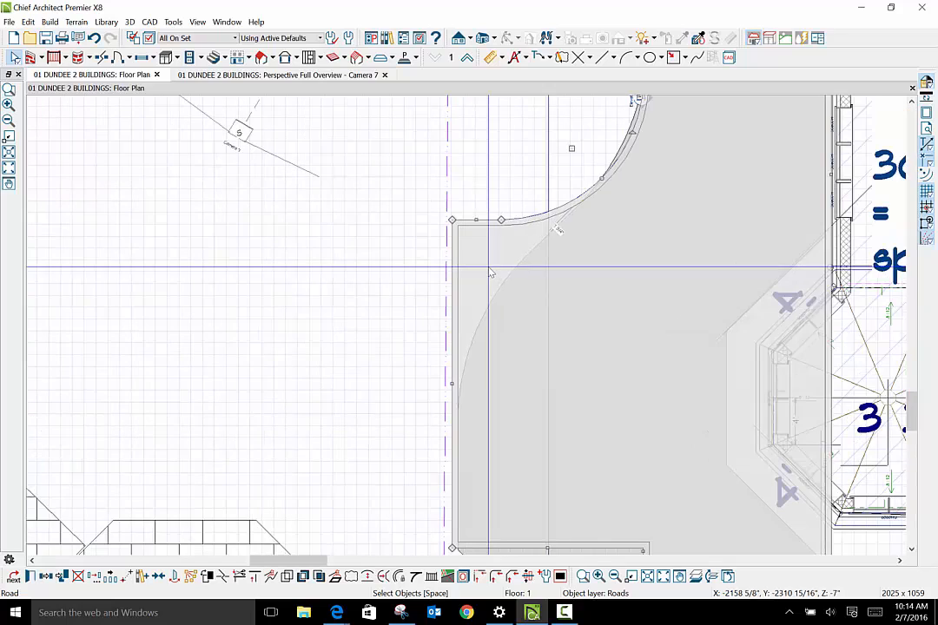
scroll(492, 275, "down", 3)
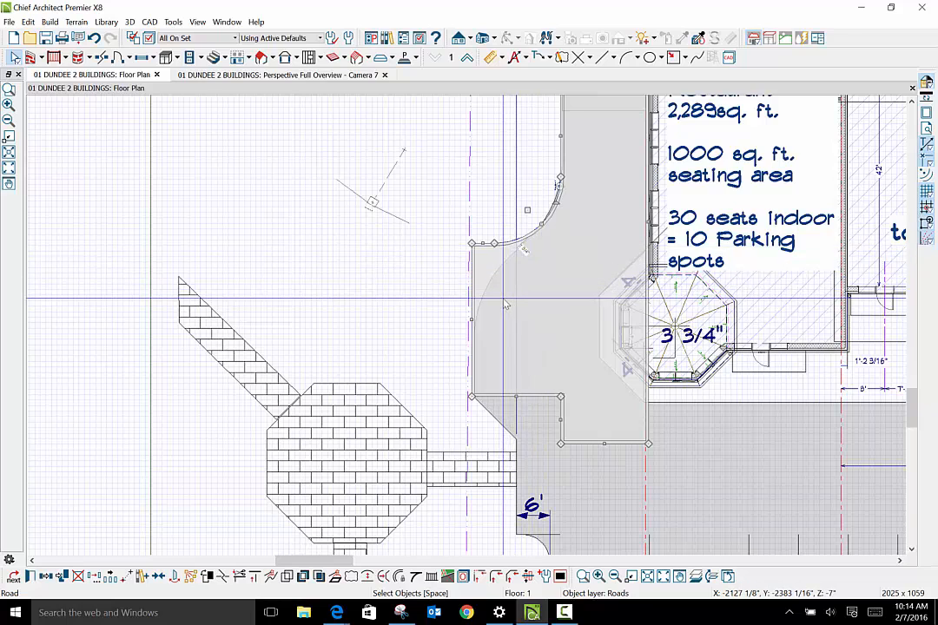
scroll(496, 250, "up", 1)
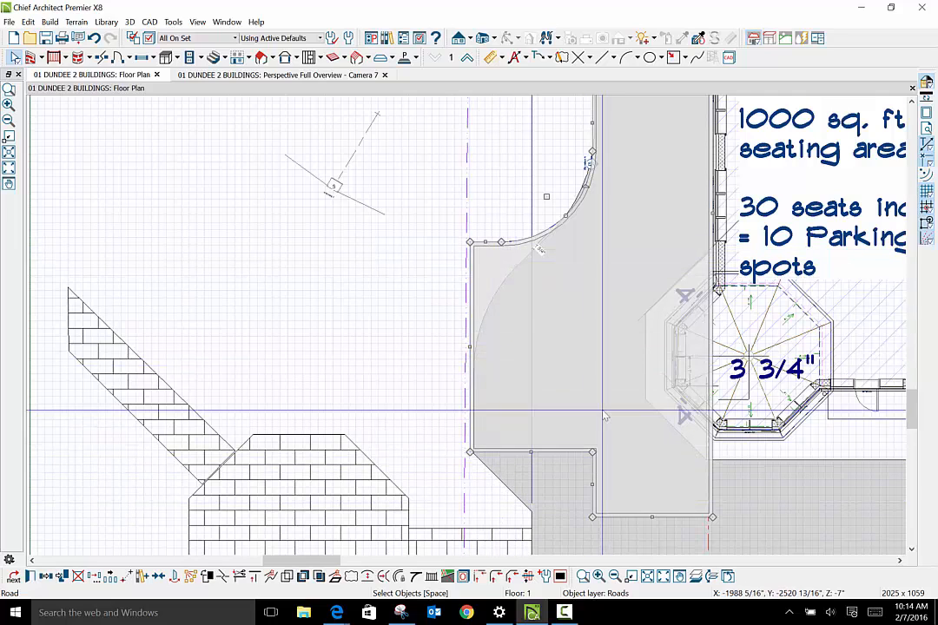
scroll(482, 285, "up", 1)
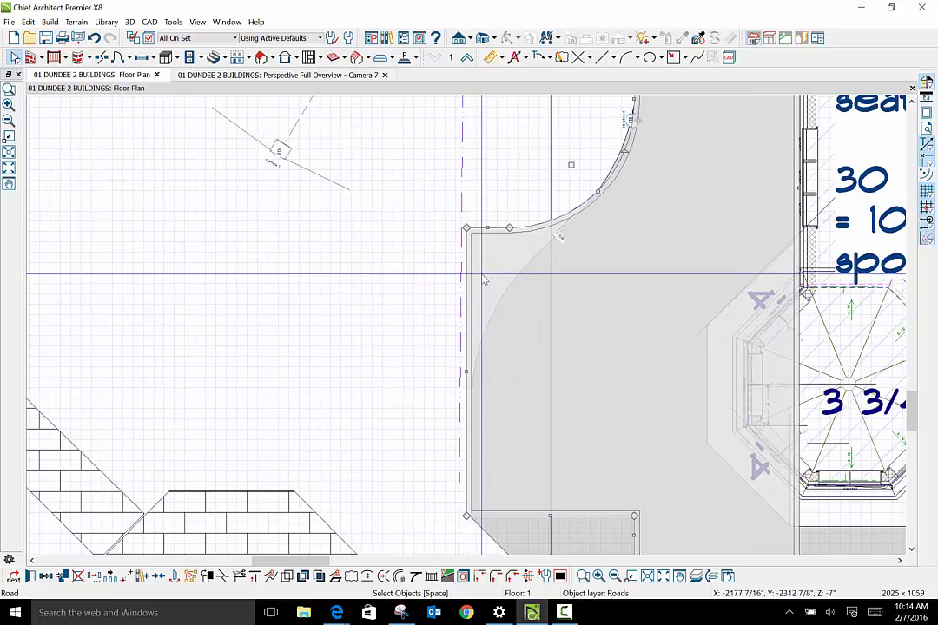
scroll(474, 260, "up", 1)
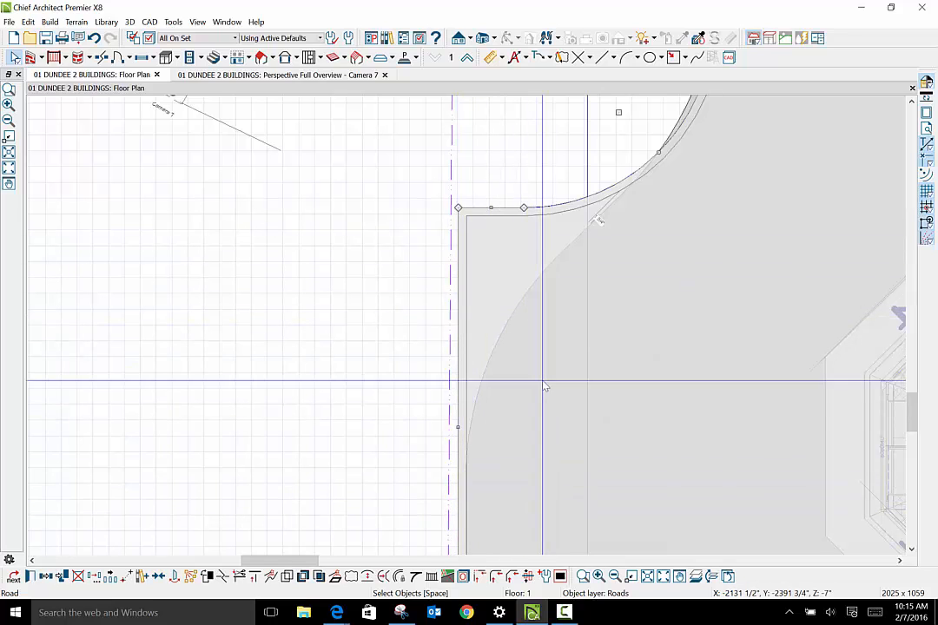
scroll(501, 396, "down", 5)
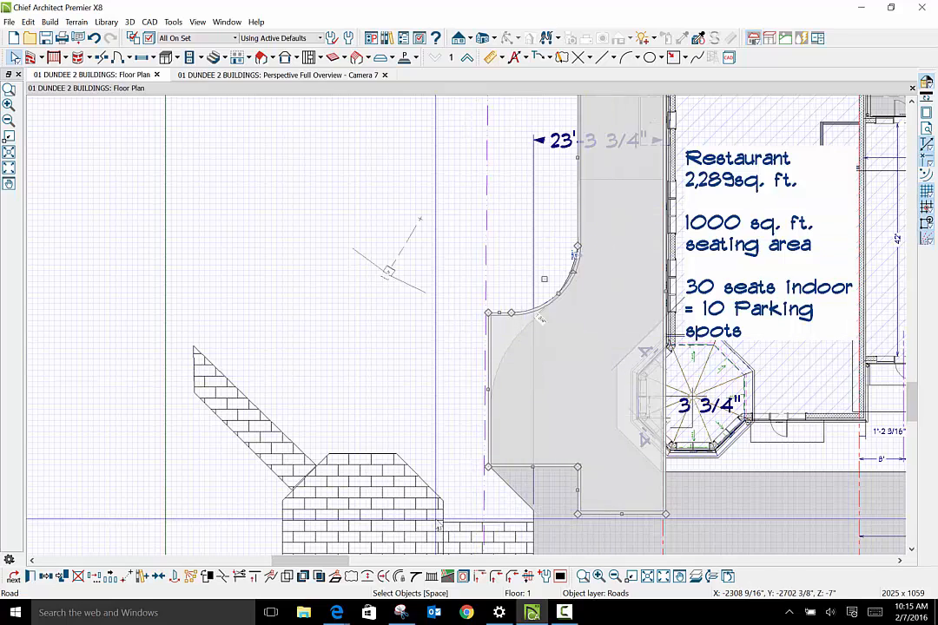
scroll(486, 515, "up", 2)
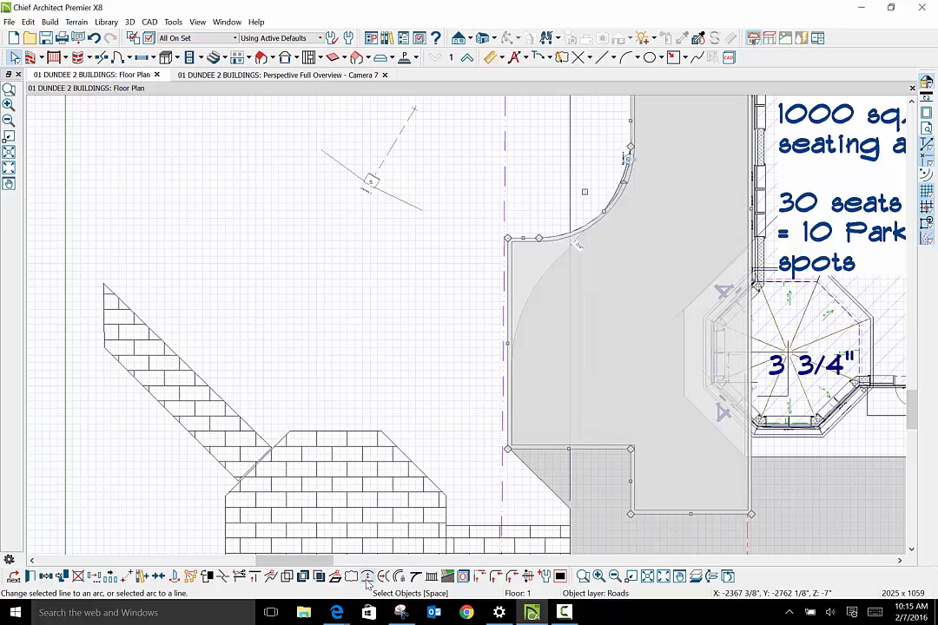
Set the fillet radius to 5' and try to fillet the bump-out's upper outer corner.
left_click(493, 577)
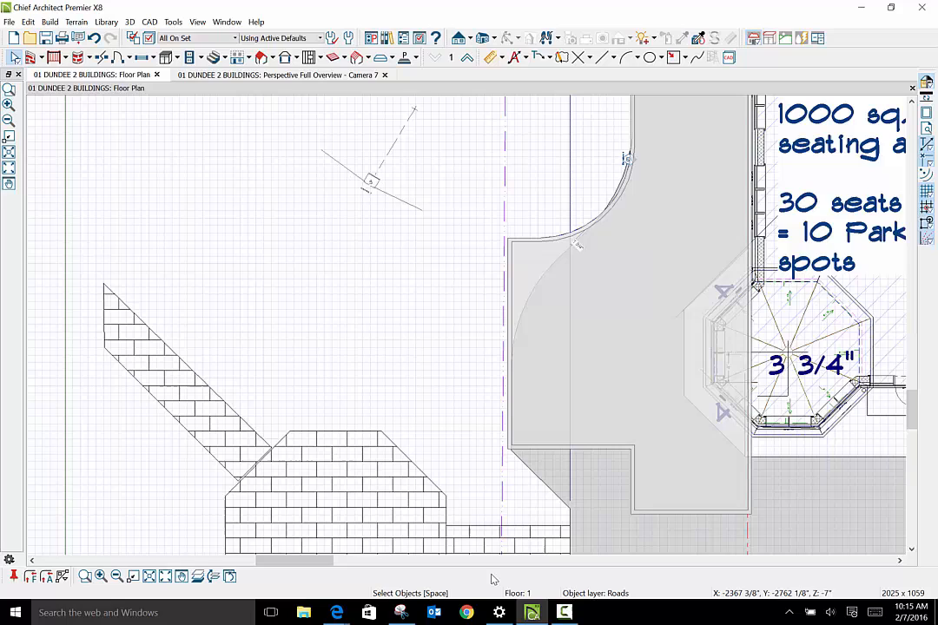
left_click(31, 577)
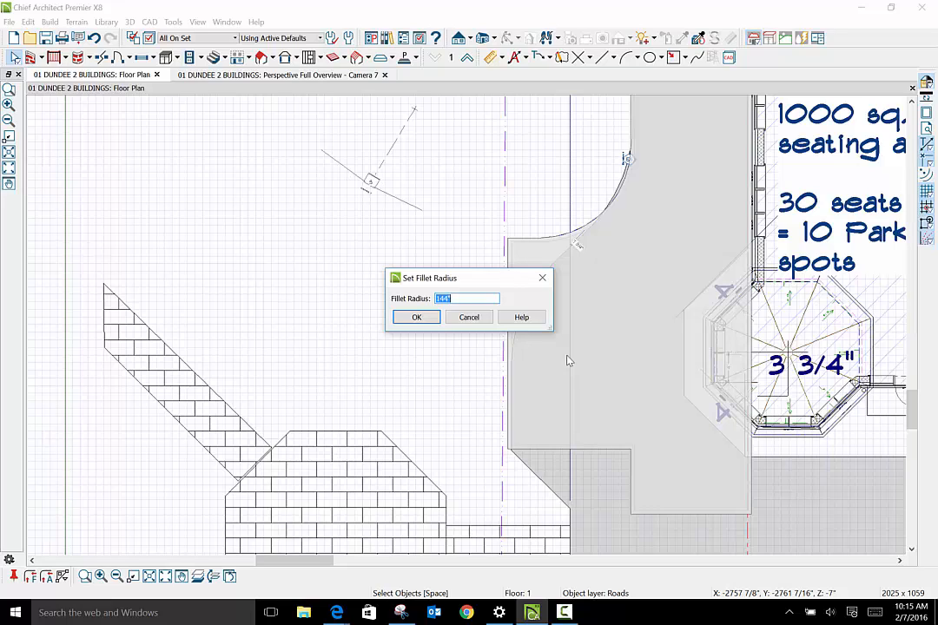
type("5")
key("Tab")
left_click(416, 318)
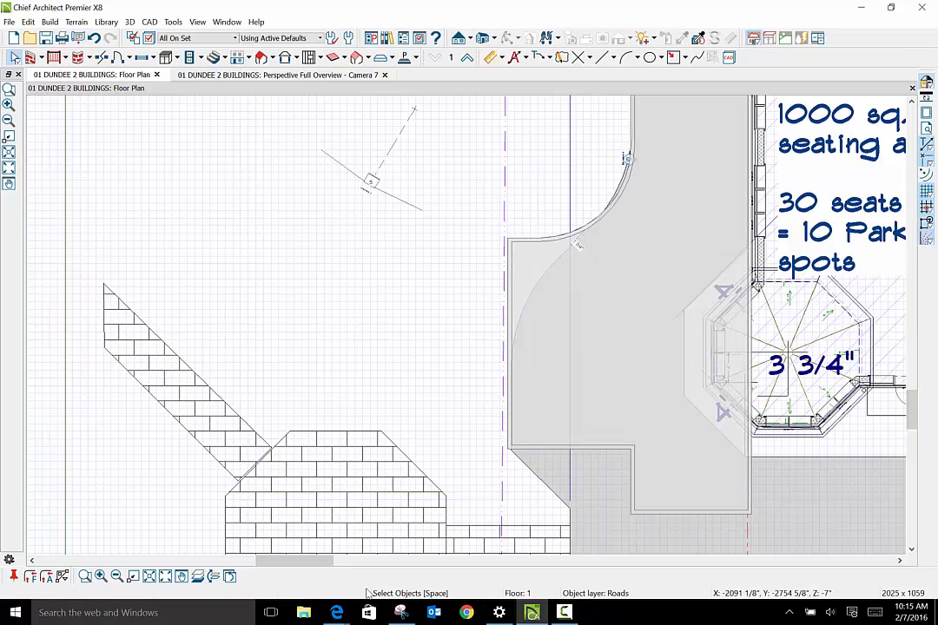
left_click(511, 249)
left_click(524, 239)
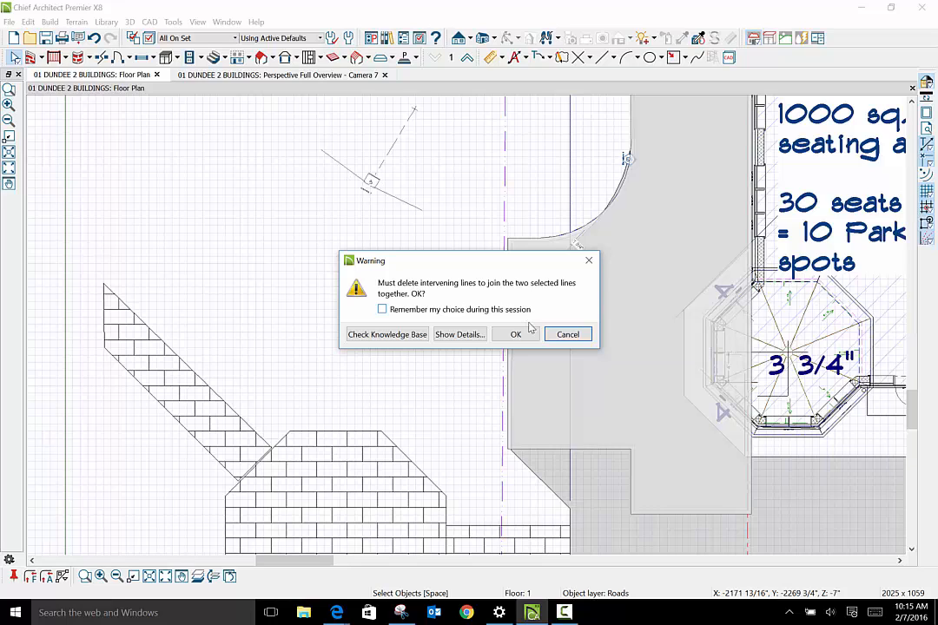
left_click(560, 335)
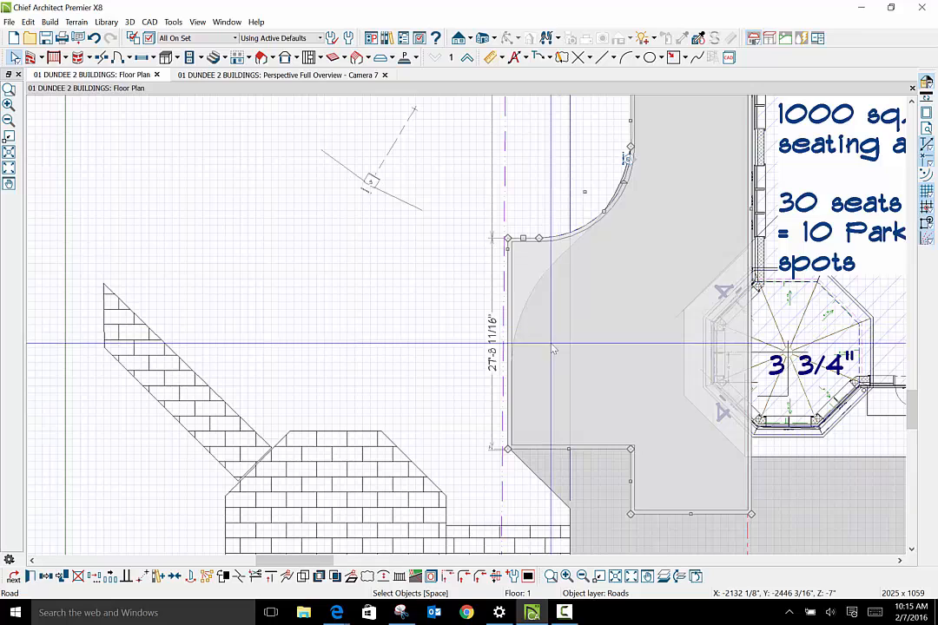
Fillet the corner between the bump-out's outer side and its upper edge with the 5' radius, then deselect the road.
scroll(509, 240, "up", 5)
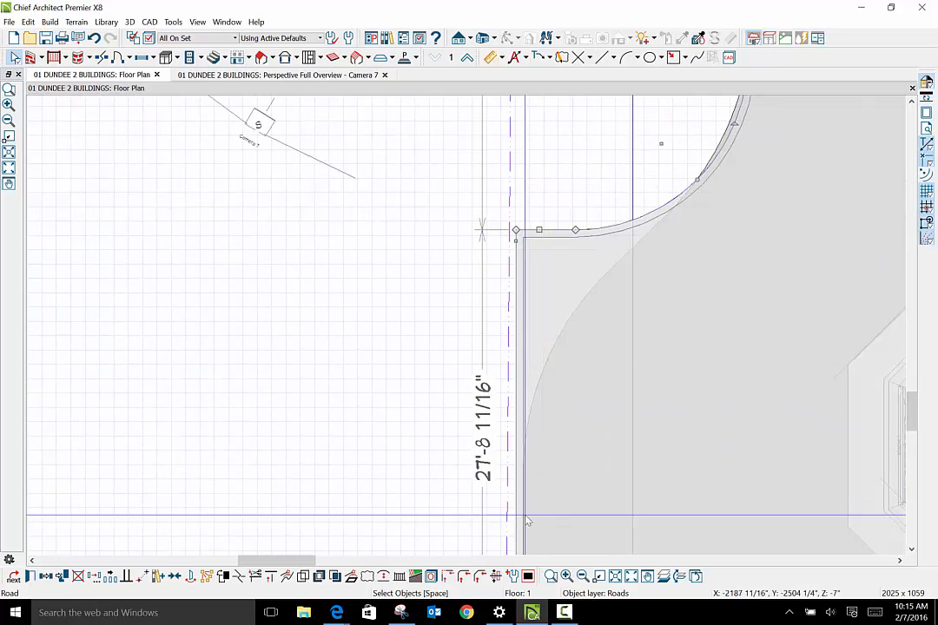
left_click(464, 576)
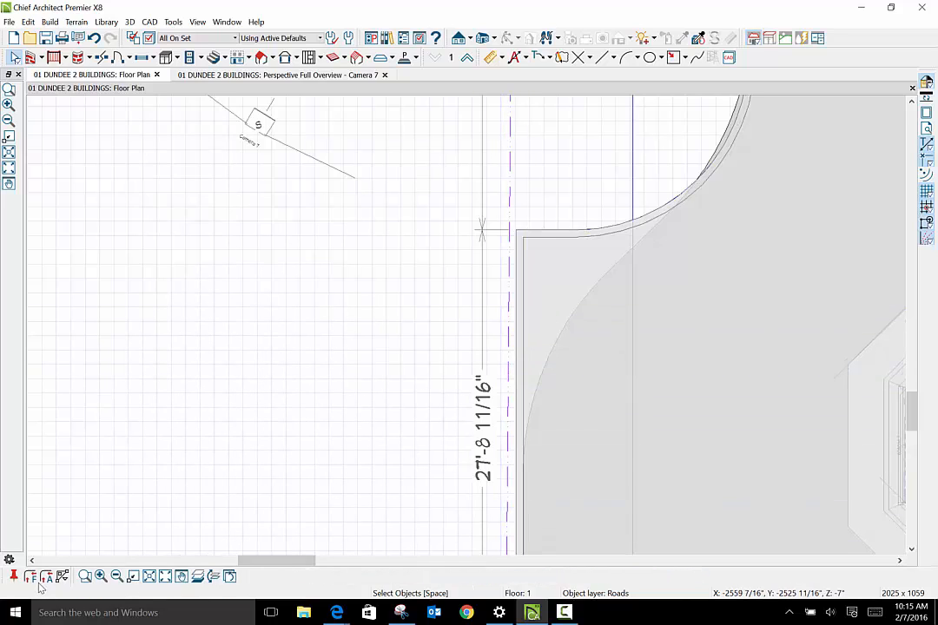
left_click(520, 267)
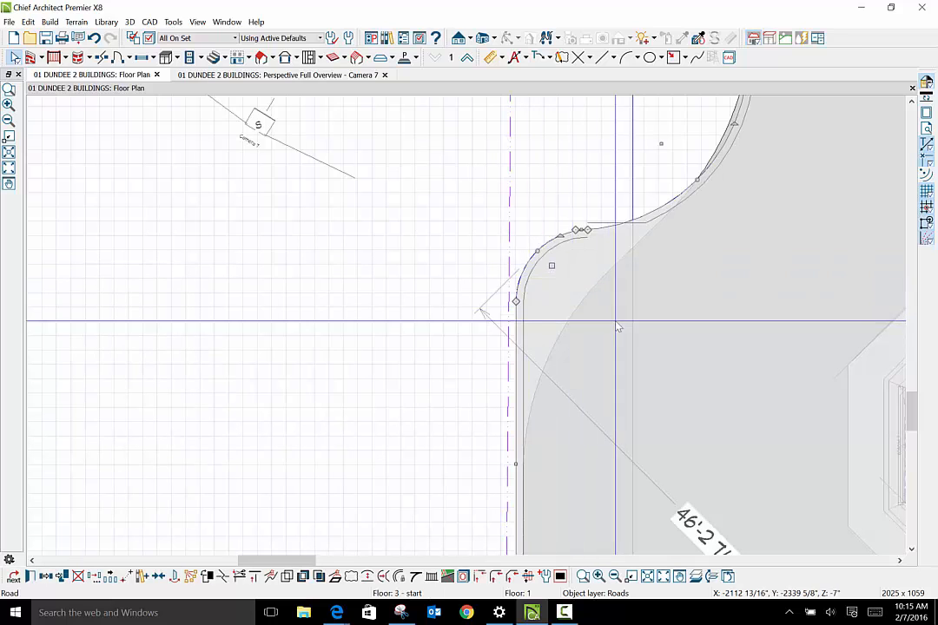
scroll(618, 319, "down", 2)
scroll(617, 316, "down", 1)
left_click(426, 241)
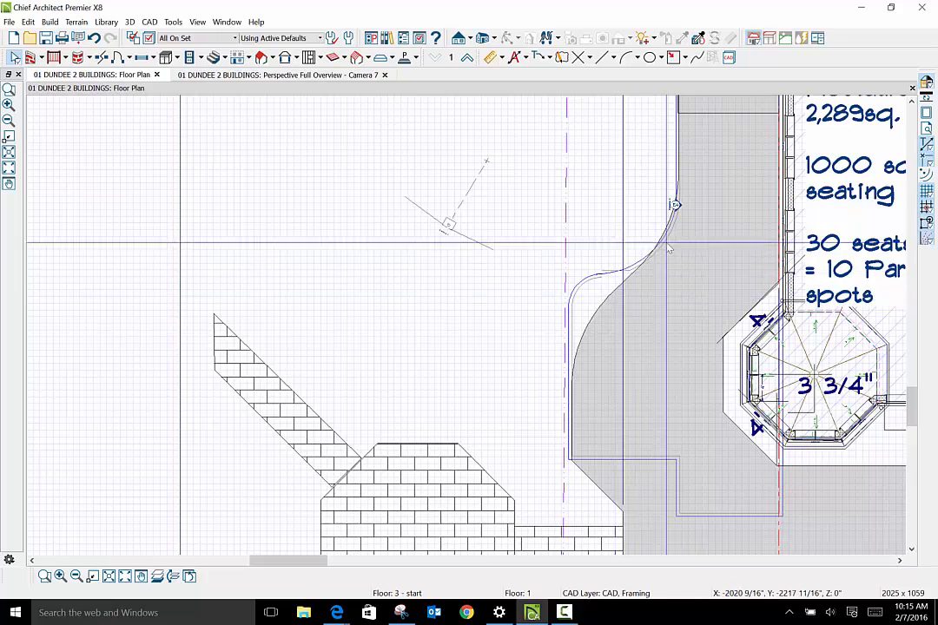
Compare the filleted road outline with the CAD driveway curve and undo both fillets along the bump-out's upper edge.
scroll(638, 361, "down", 2)
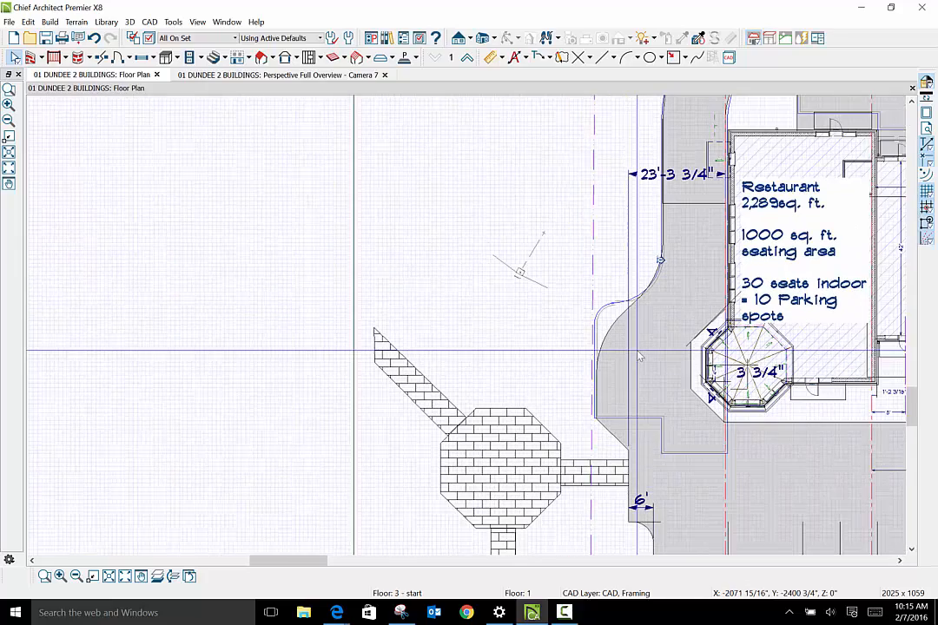
scroll(639, 360, "up", 3)
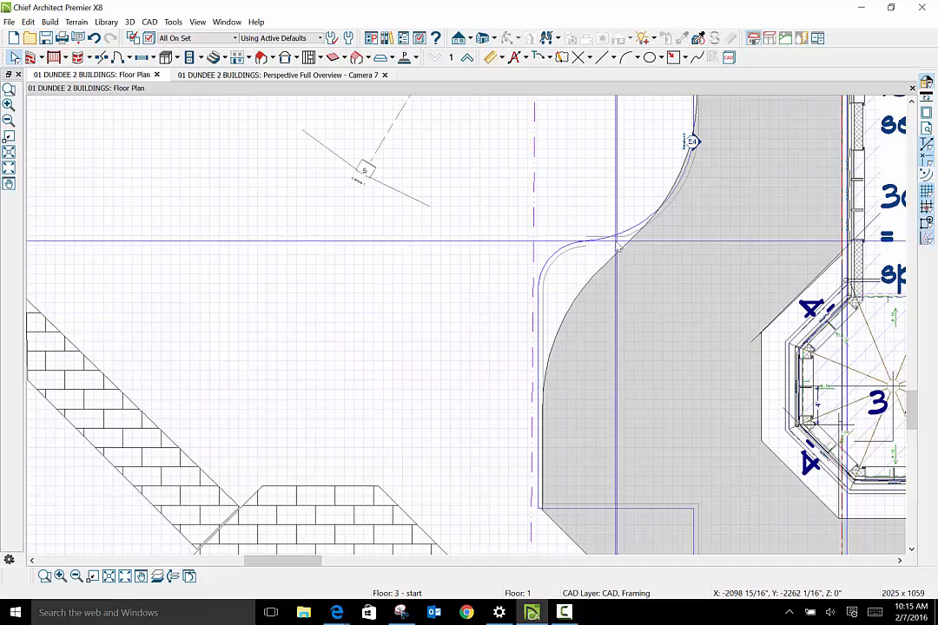
left_click(582, 295)
left_click(563, 266)
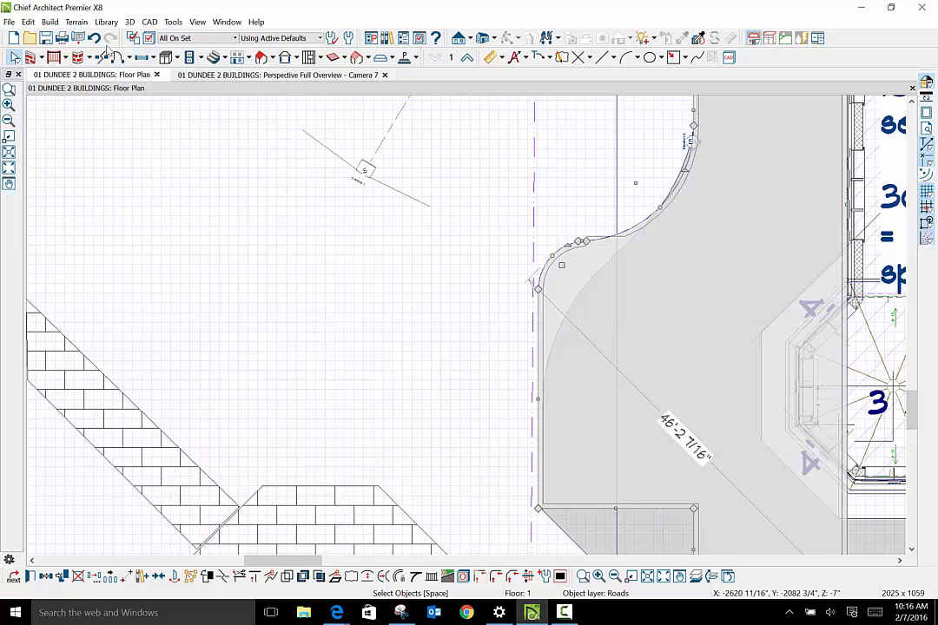
left_click(95, 38)
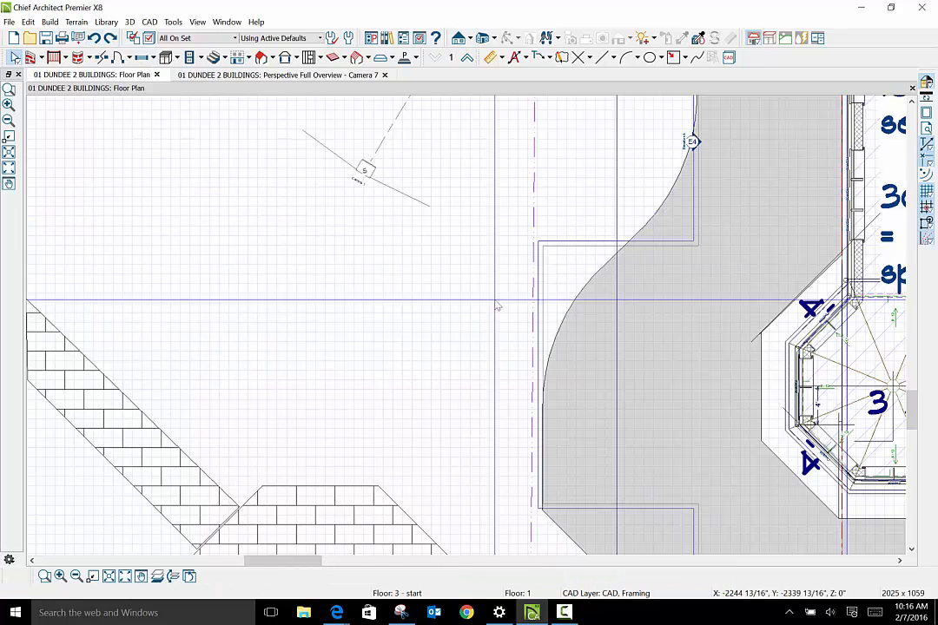
Add a break in the bump-out's upper edge, slightly outward of where the CAD driveway curve crosses it.
scroll(627, 287, "up", 1)
scroll(627, 286, "up", 2)
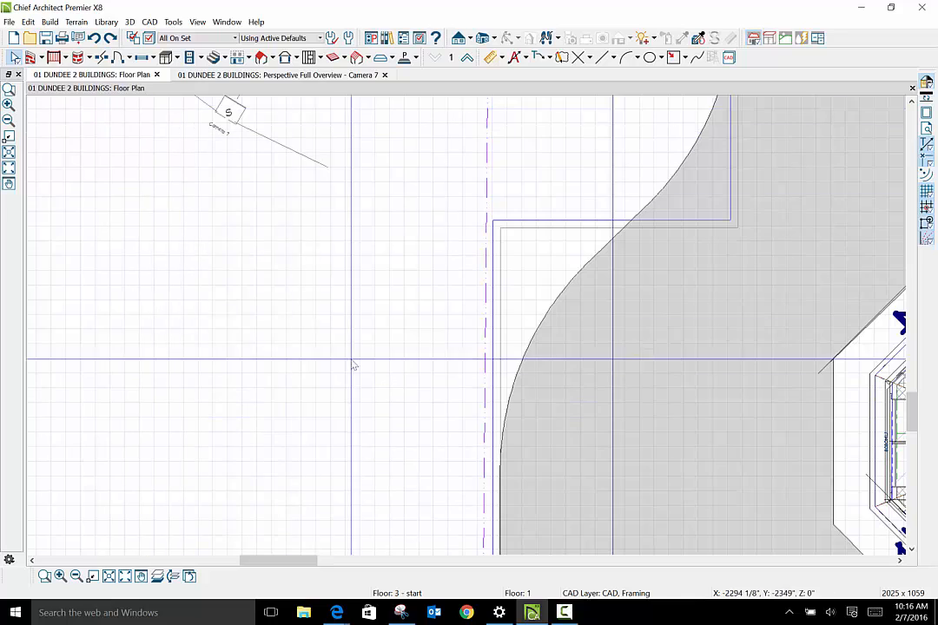
left_click(559, 231)
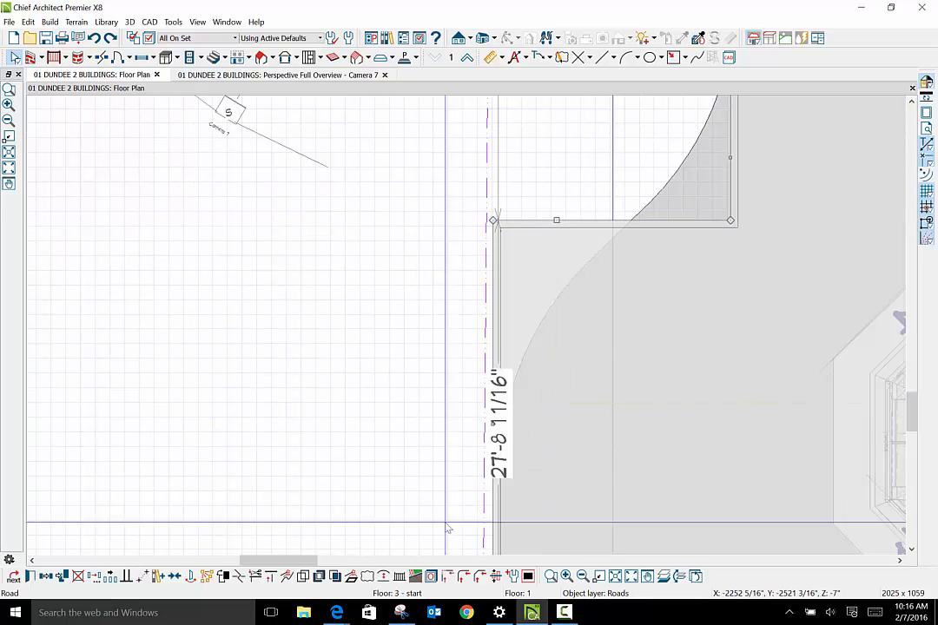
left_click(240, 576)
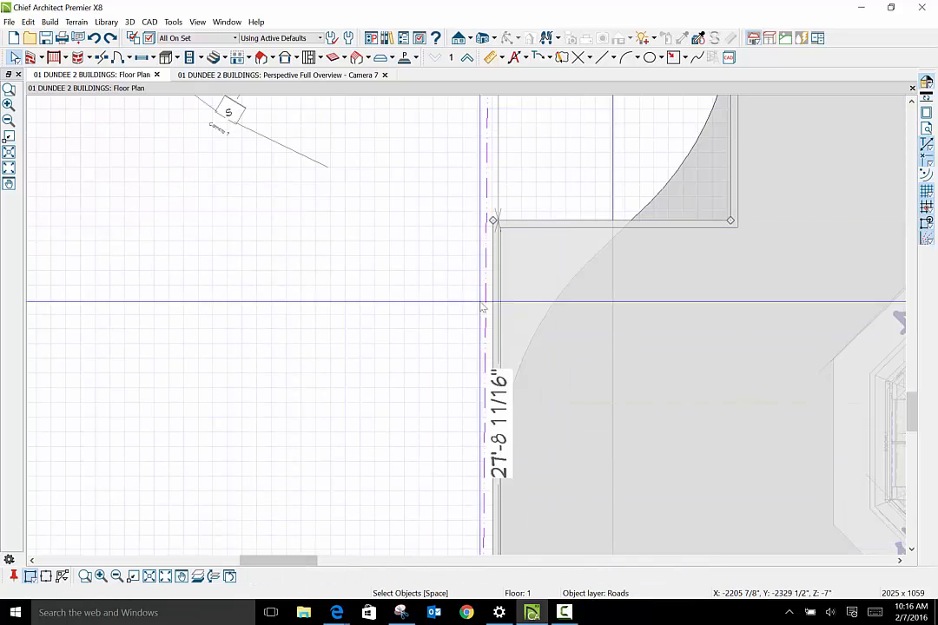
left_click(586, 223)
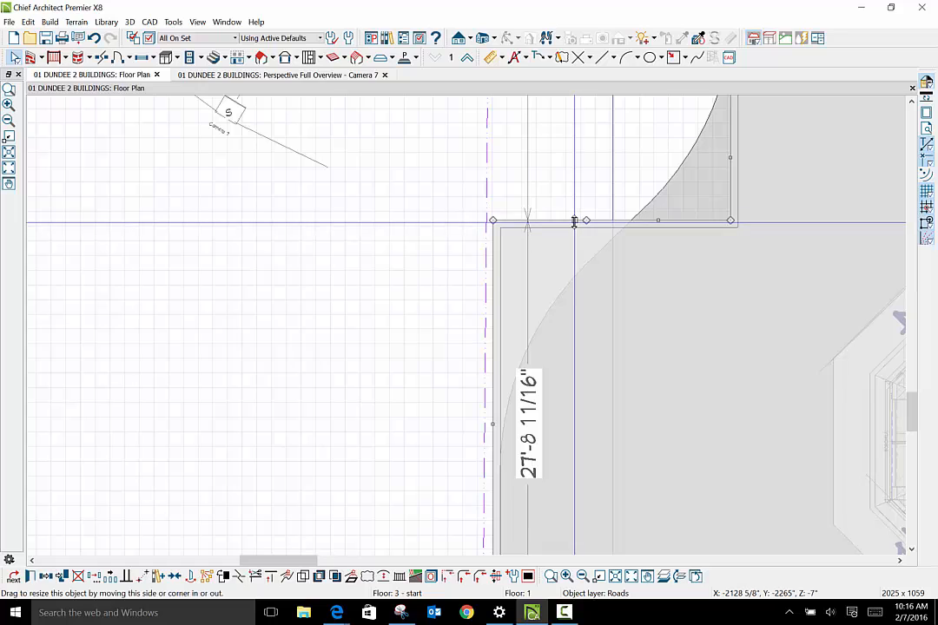
Move the upper edge's outer section inward until the bump-out's side is about 23'-7" long, and angle the connecting edge along the CAD driveway curve.
left_click_drag(575, 220, 561, 309)
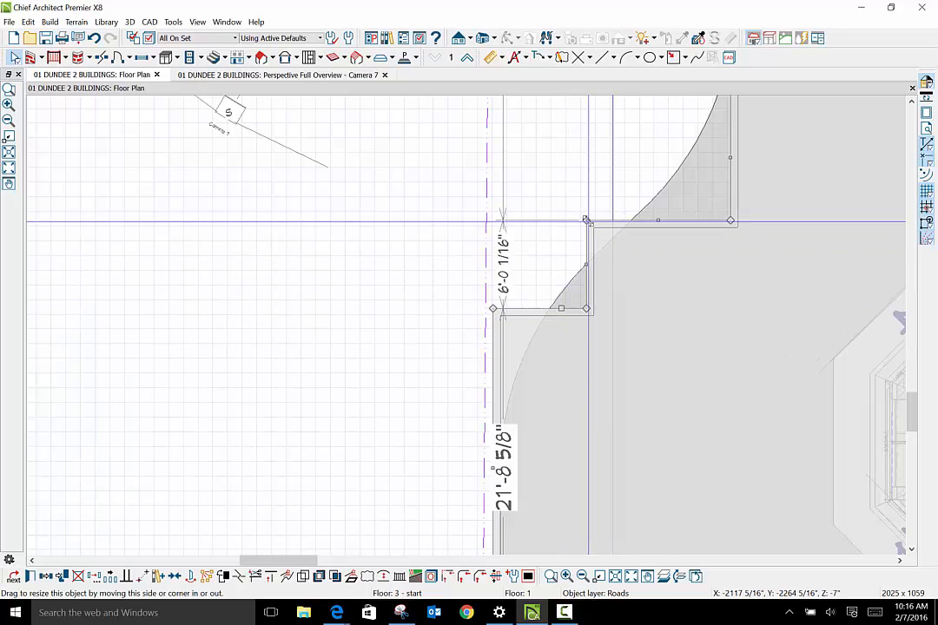
left_click_drag(586, 221, 637, 220)
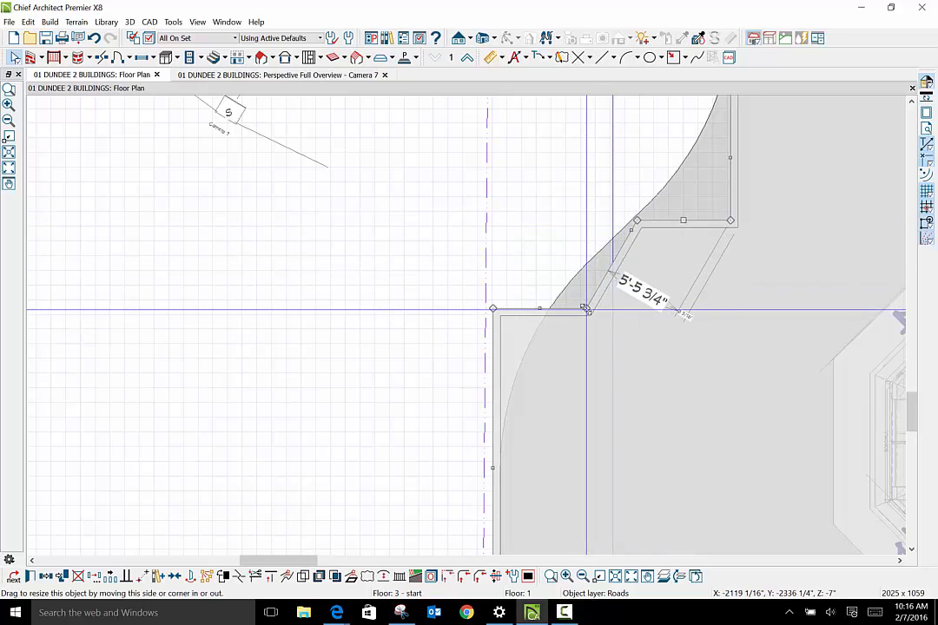
left_click_drag(587, 309, 486, 281)
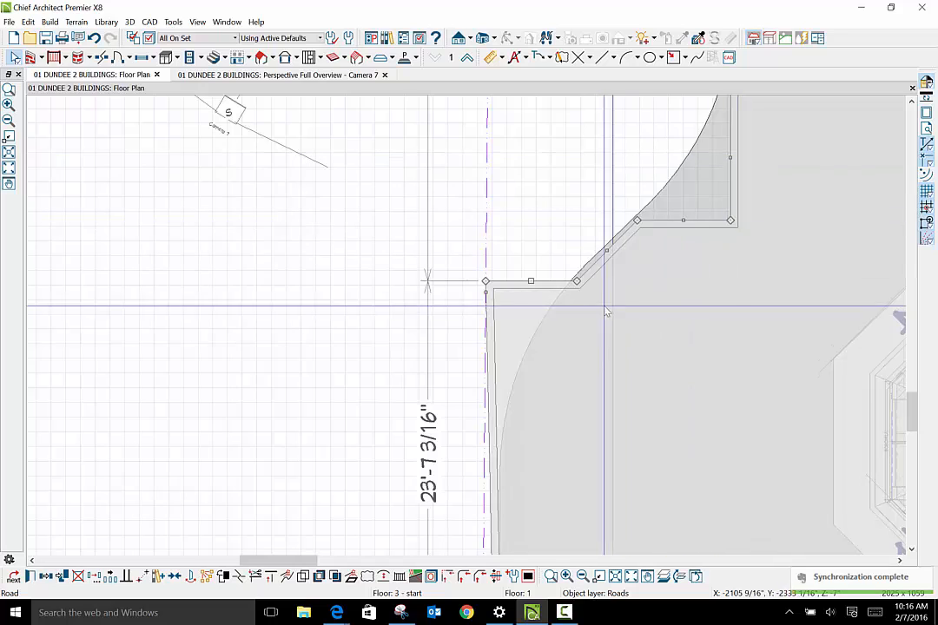
scroll(649, 297, "down", 2)
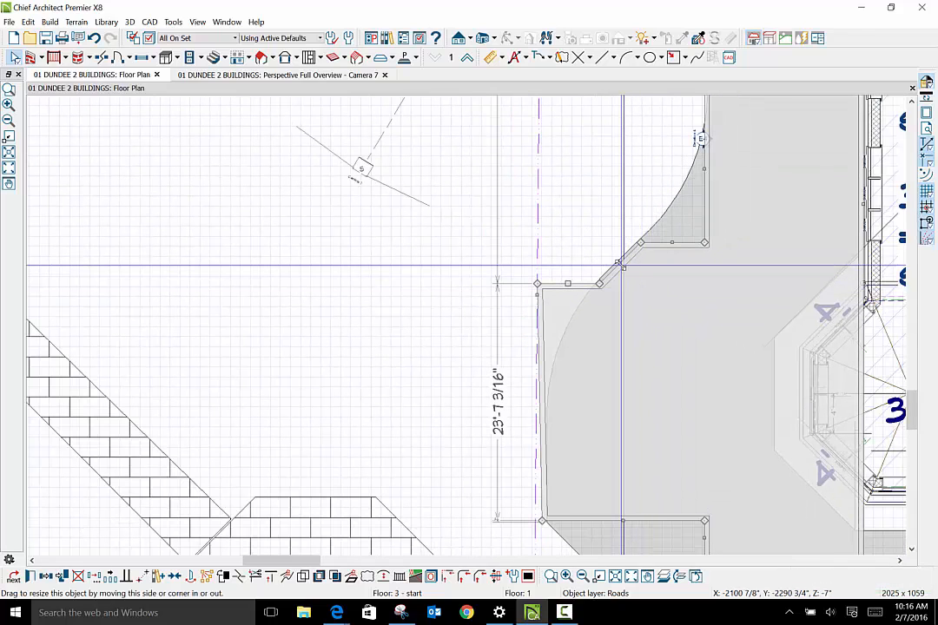
left_click_drag(622, 264, 621, 260)
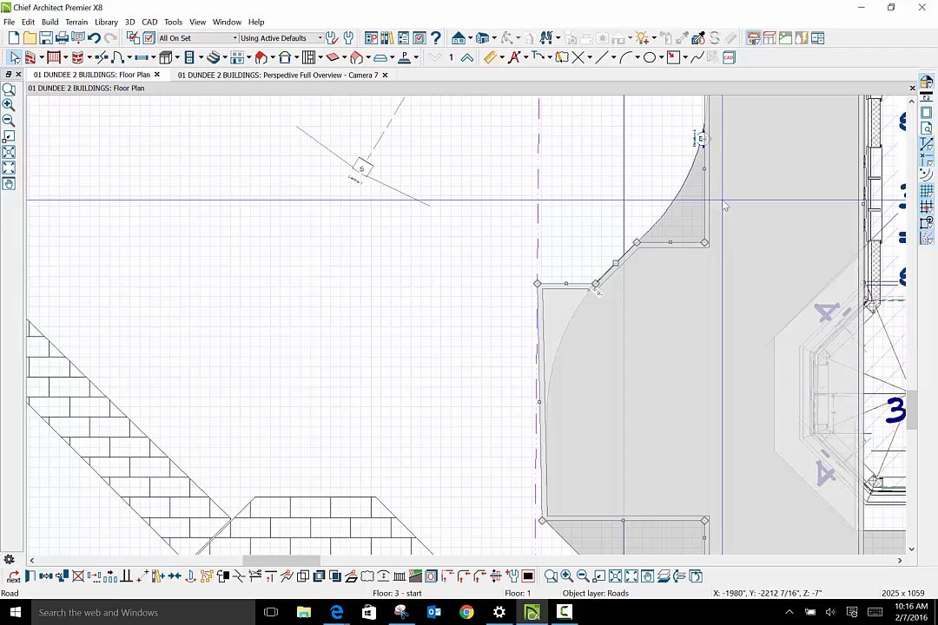
Reposition the bump-out's two upper-edge sections, placing the inner one about 28' and the outer one about 26'-7" from its lower edge.
scroll(726, 206, "down", 2)
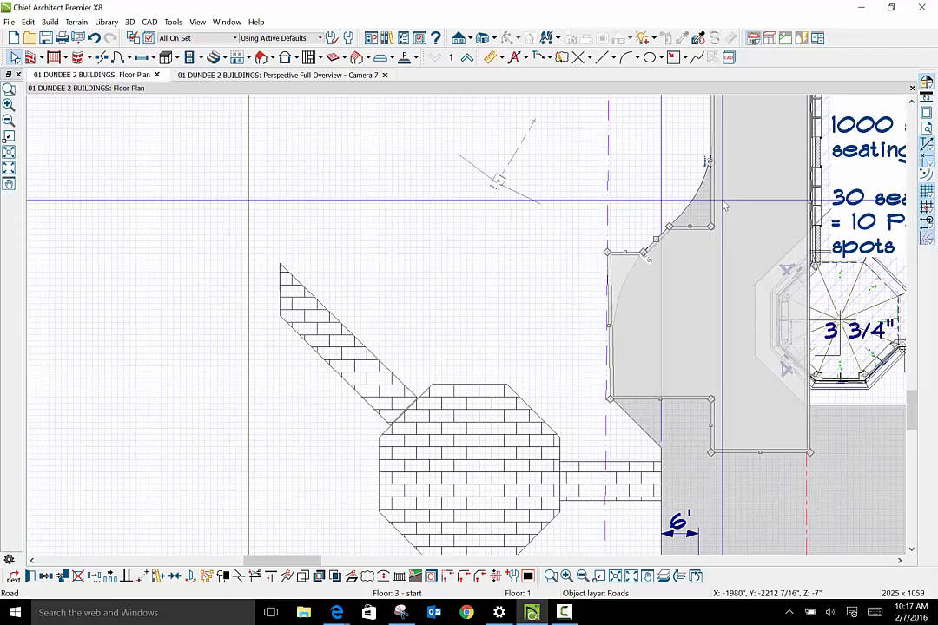
scroll(686, 228, "up", 2)
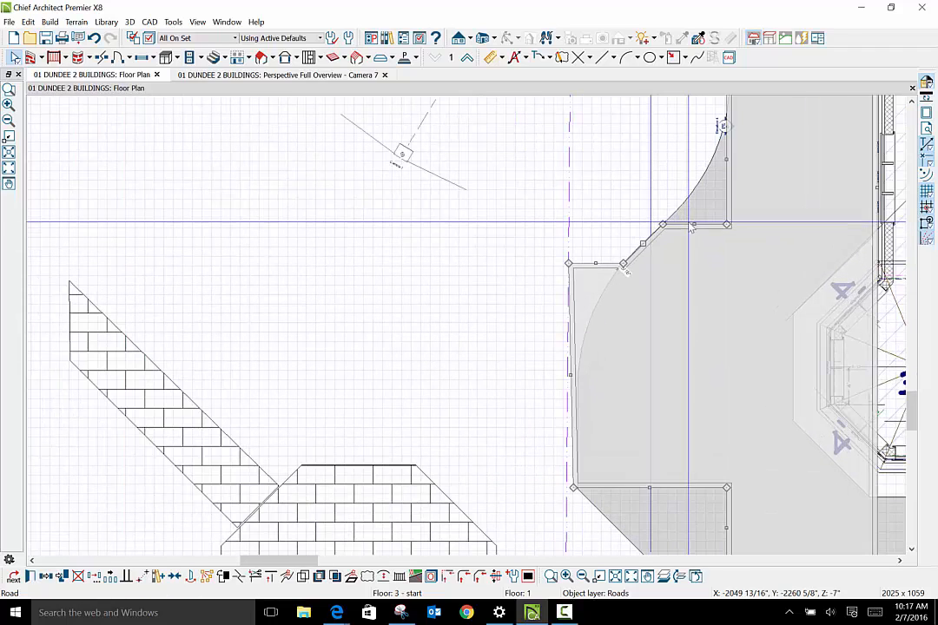
left_click_drag(692, 226, 685, 251)
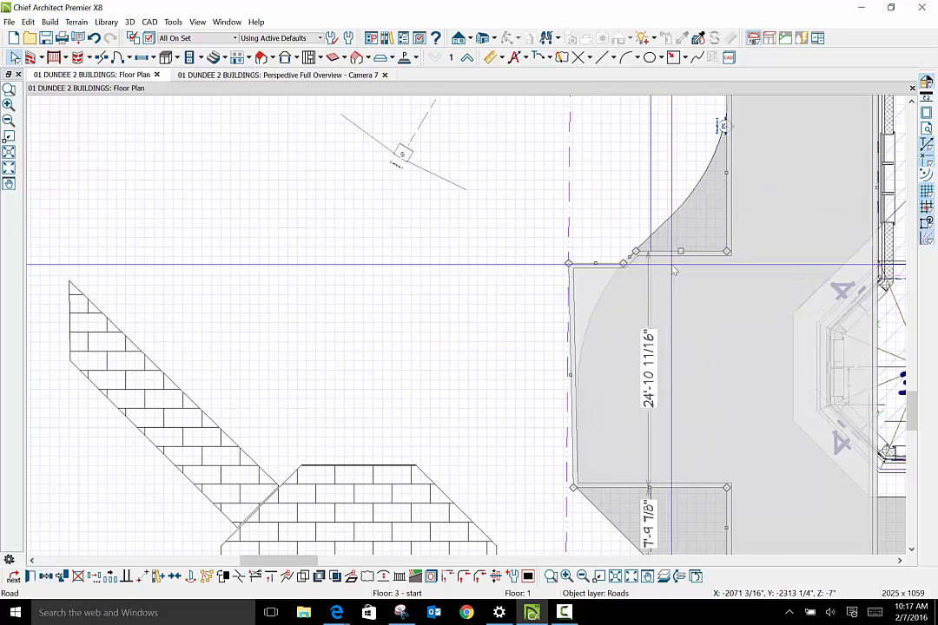
left_click_drag(680, 251, 680, 221)
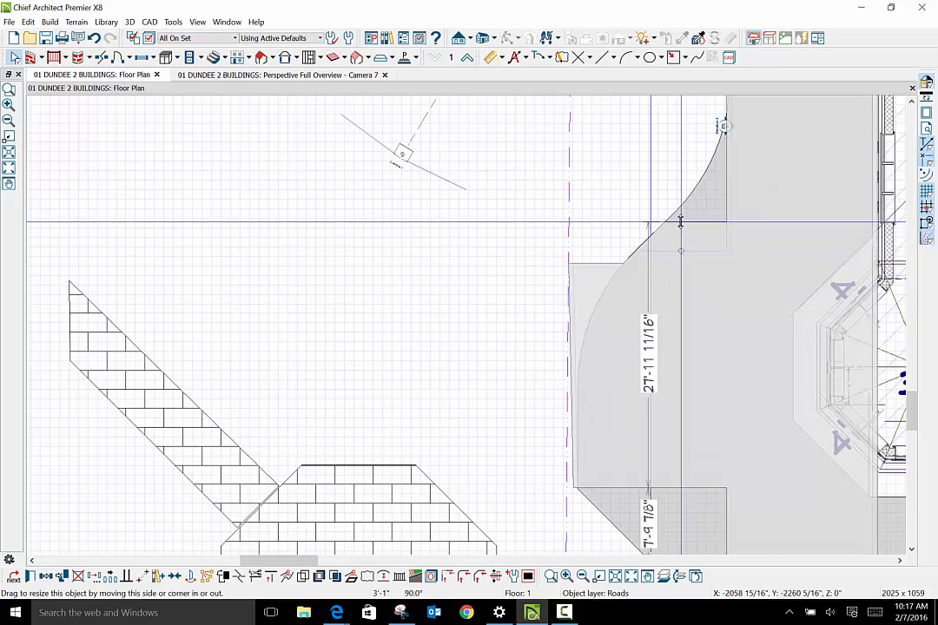
left_click_drag(597, 262, 600, 234)
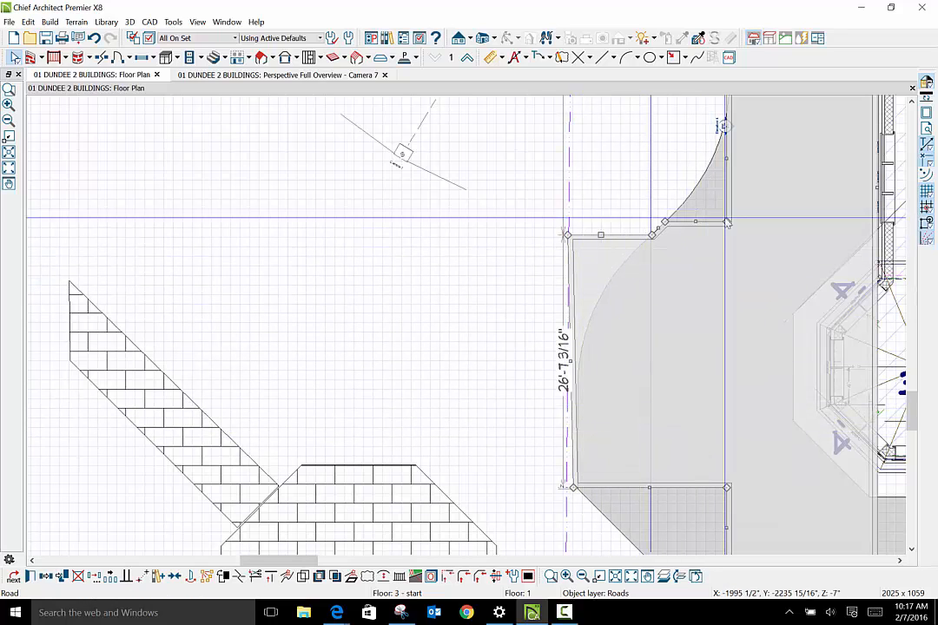
scroll(754, 141, "up", 1)
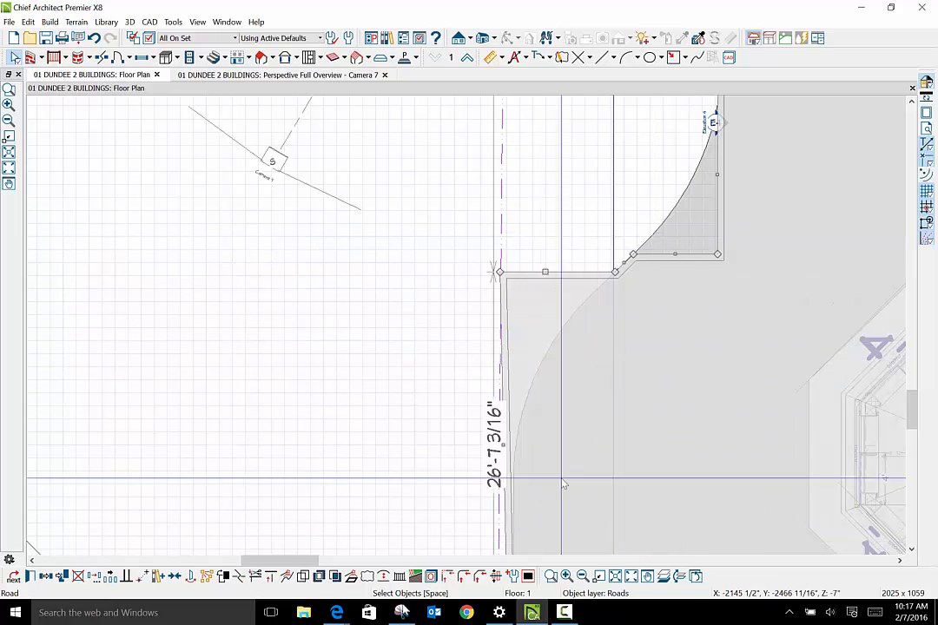
left_click(463, 577)
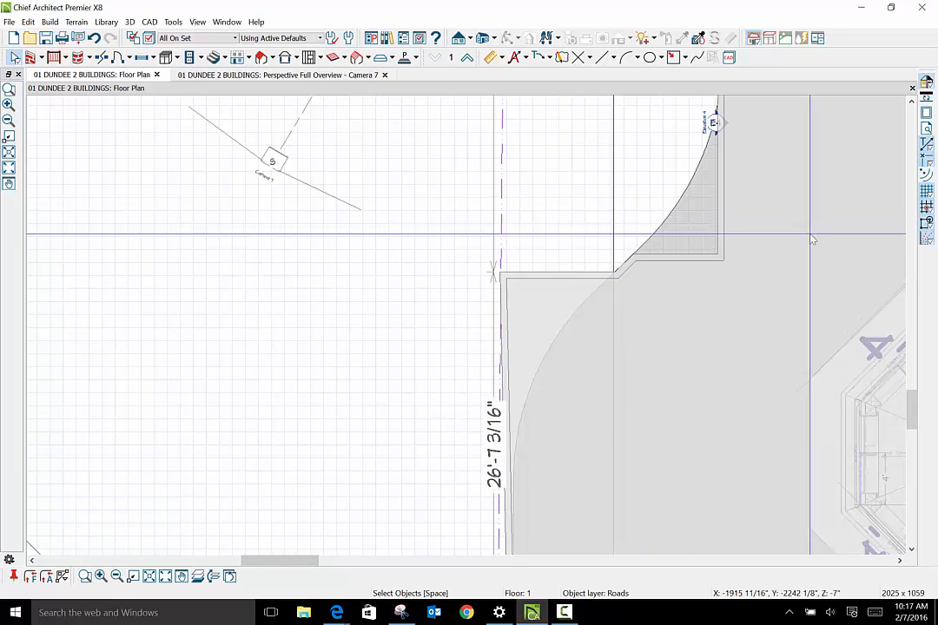
left_click(725, 212)
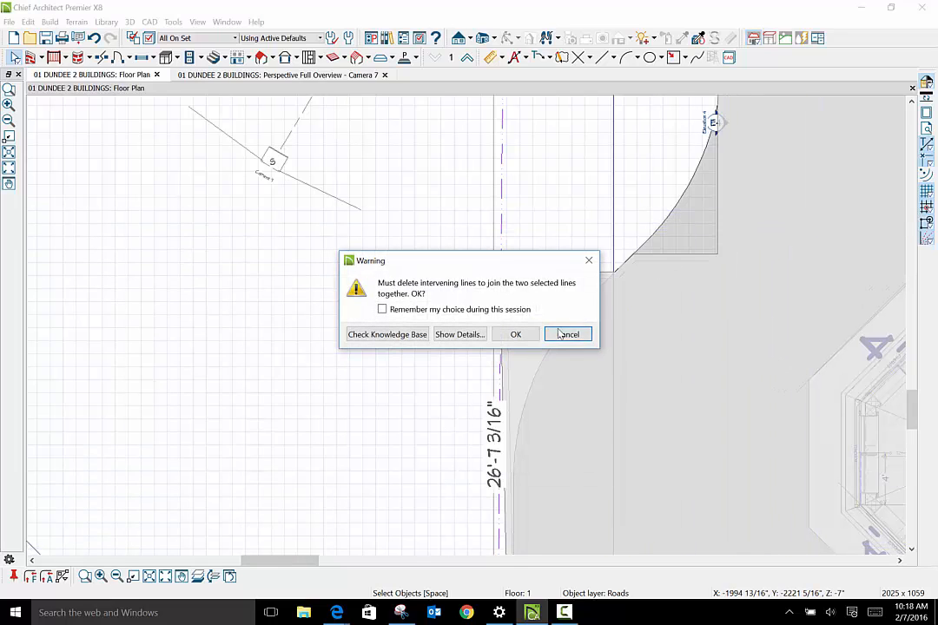
left_click(569, 335)
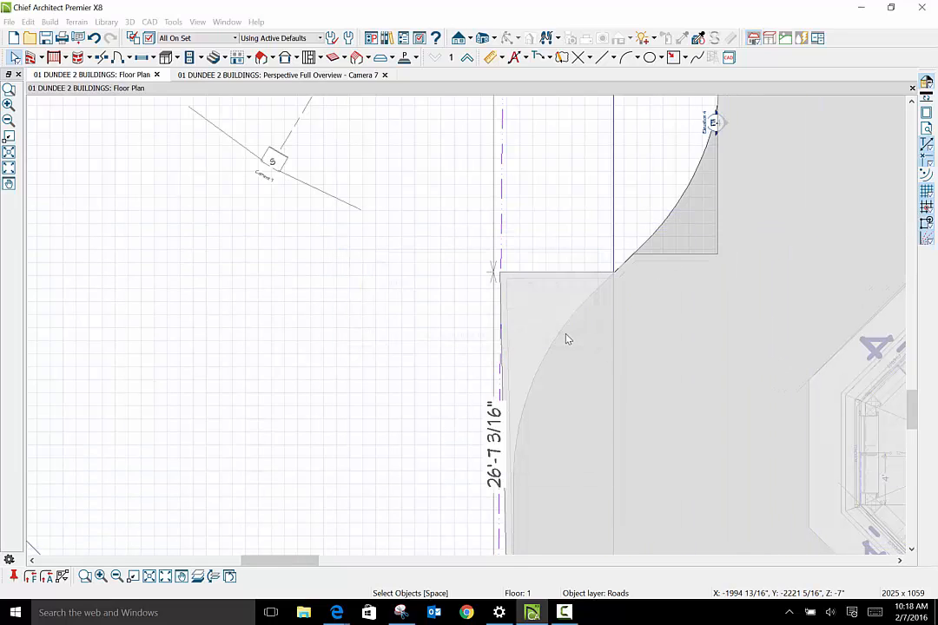
left_click(669, 230)
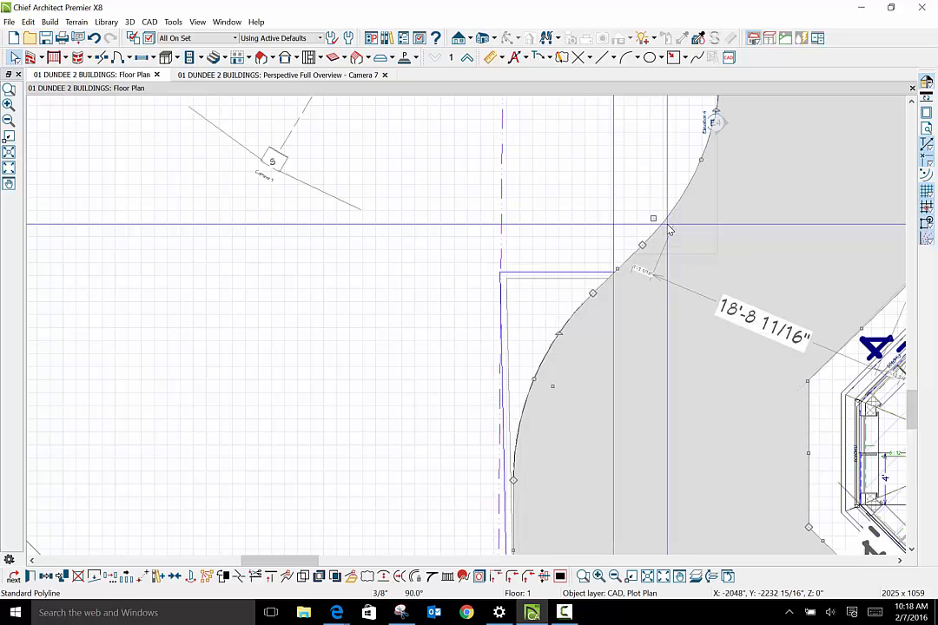
left_click_drag(669, 230, 549, 439)
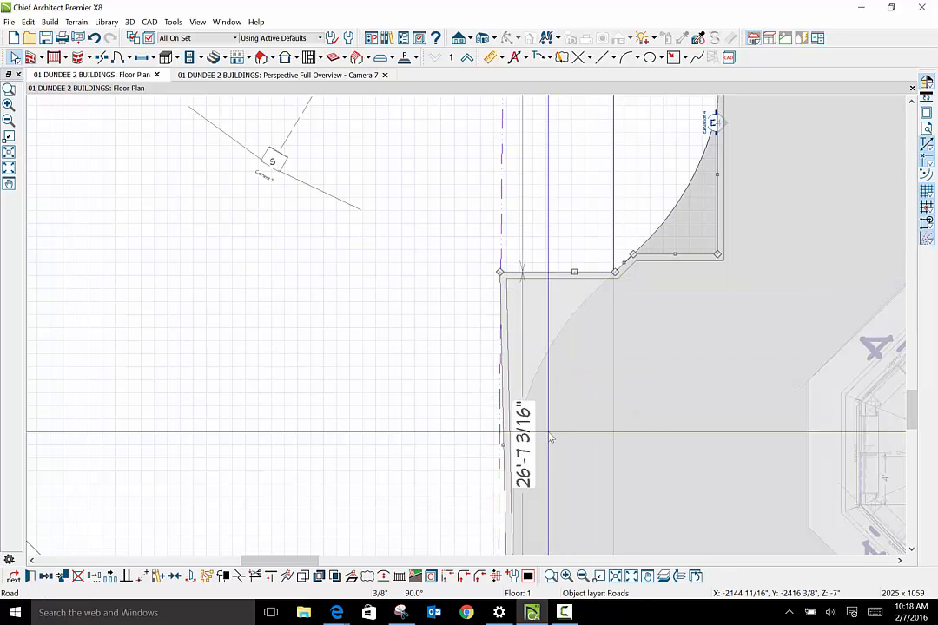
Set the fillet radius to 144" and fillet the corner between the road's vertical edge and the bump-out's inner upper section.
left_click(468, 578)
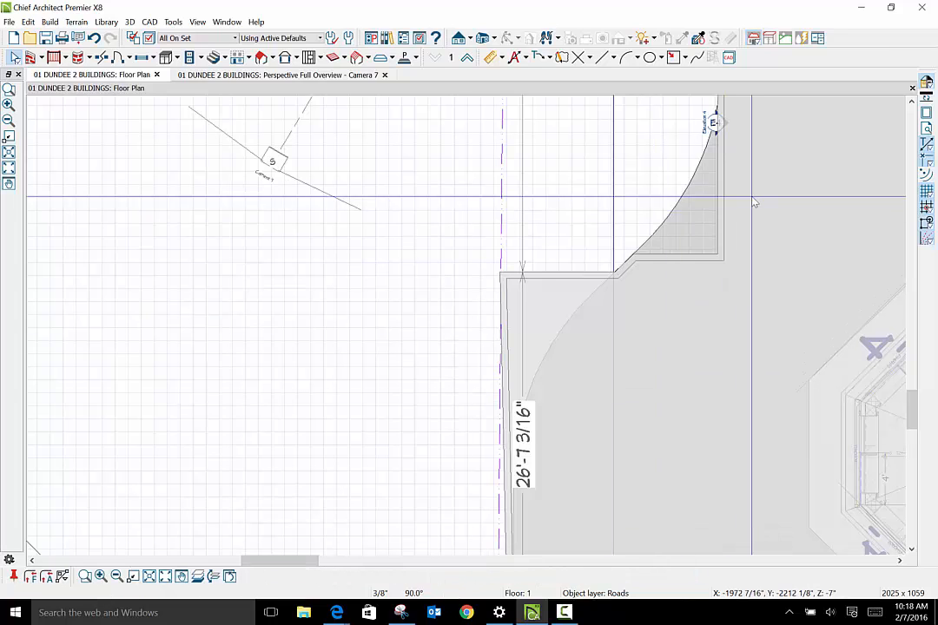
left_click(691, 258)
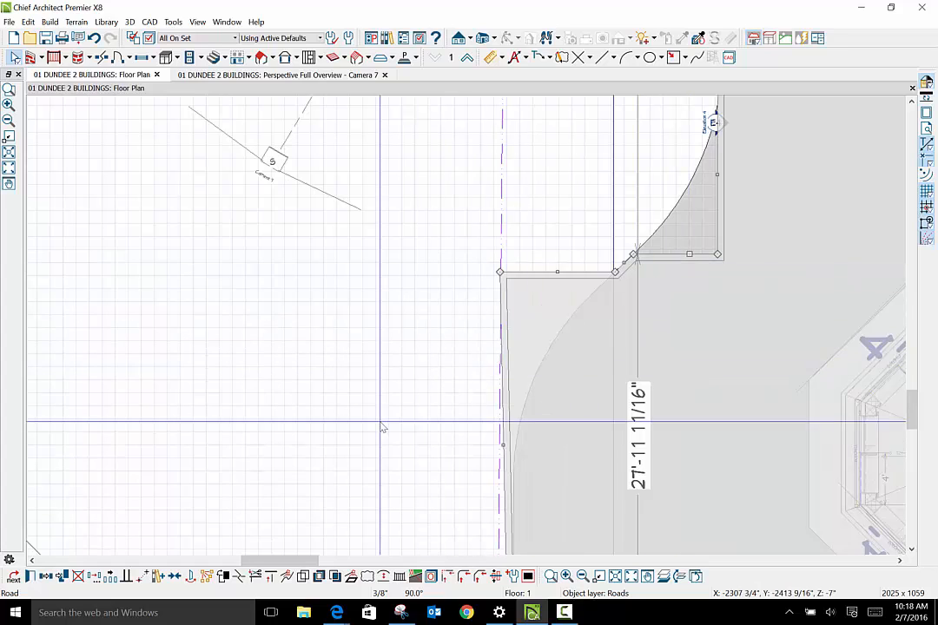
left_click(718, 218)
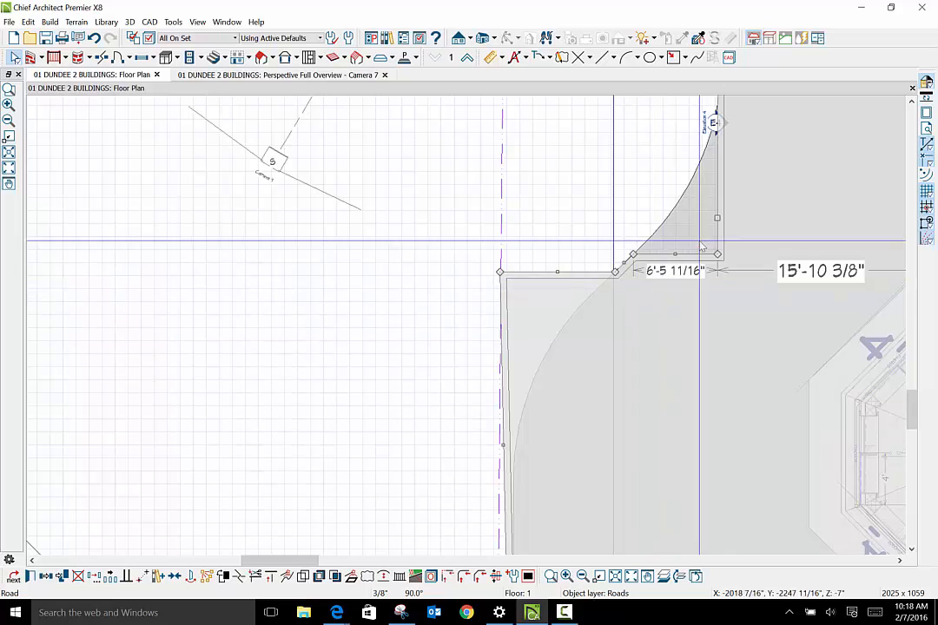
left_click(462, 574)
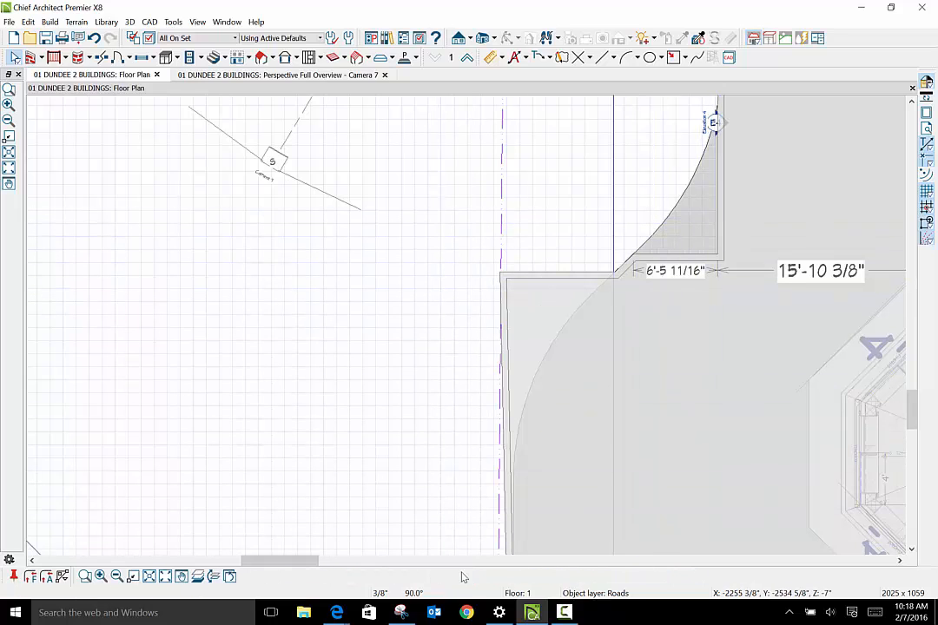
left_click(31, 577)
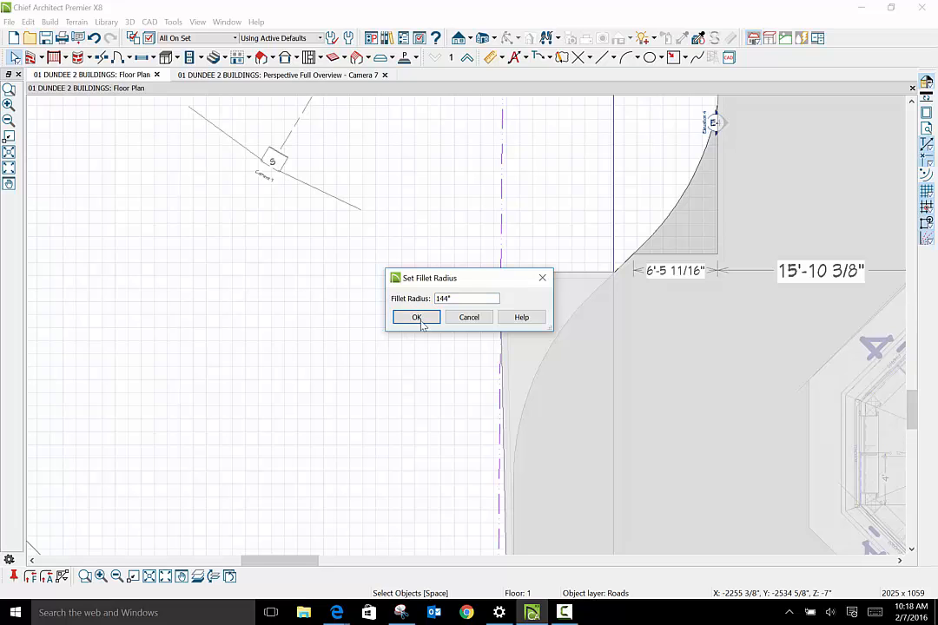
left_click(417, 318)
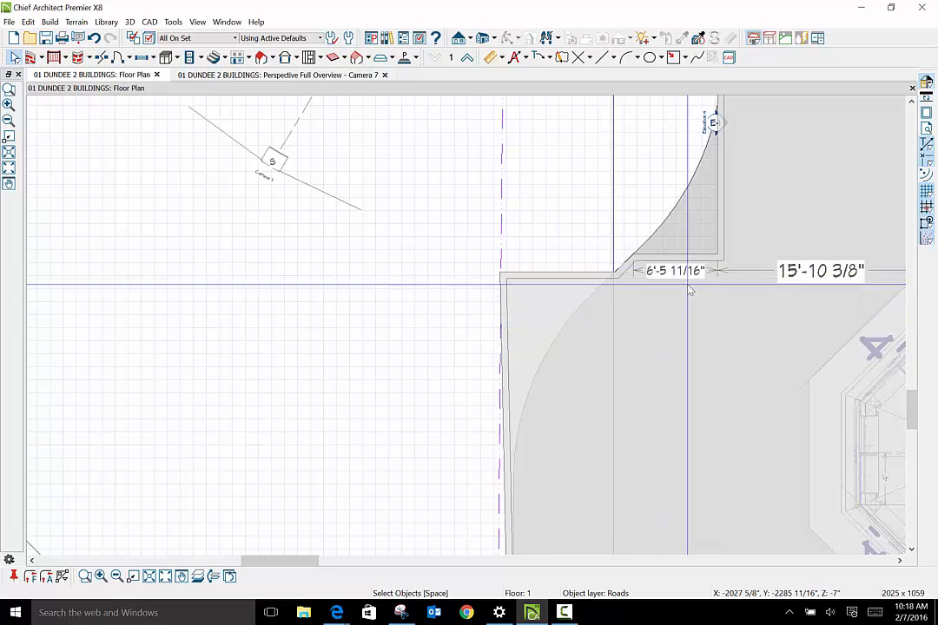
left_click(713, 222)
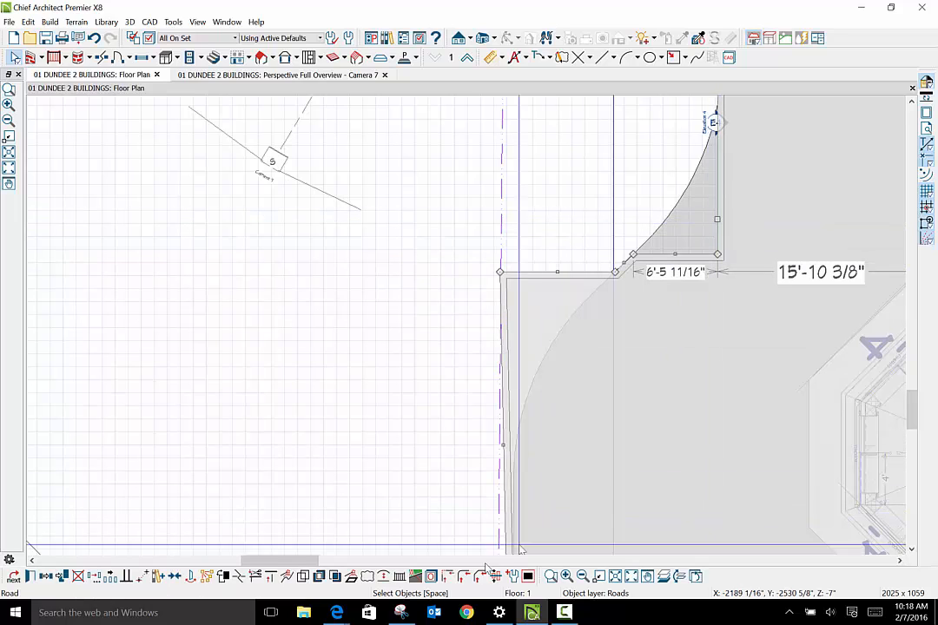
key("Escape")
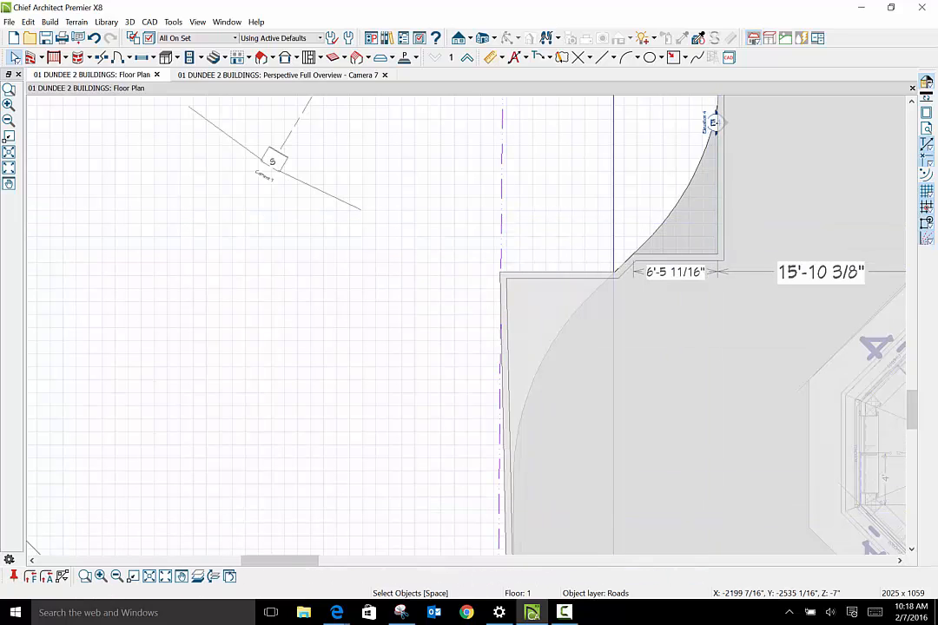
left_click(695, 262)
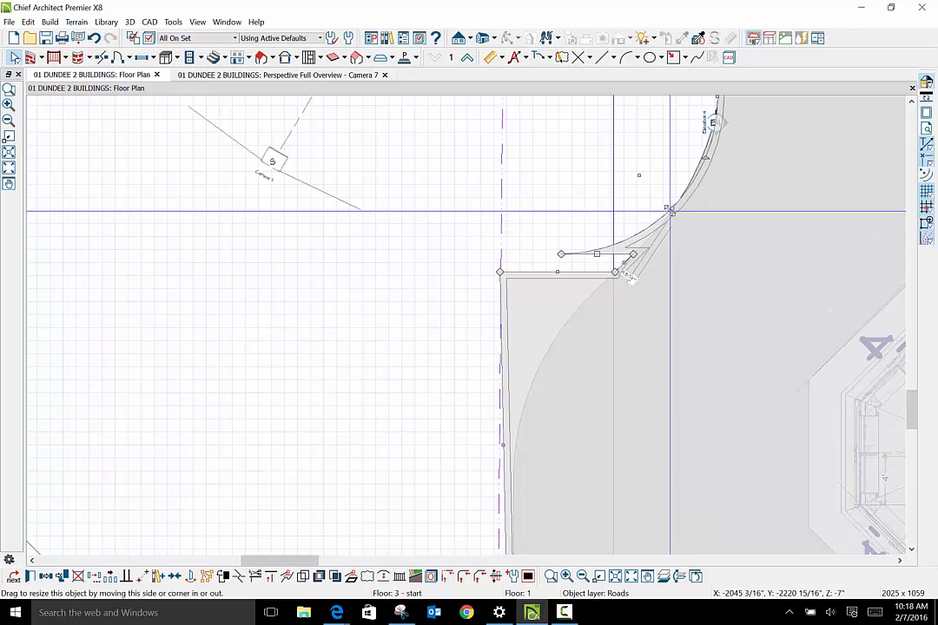
Compare the road's new fillet with the CAD driveway curve at the bump-out and undo that fillet.
scroll(611, 311, "down", 1)
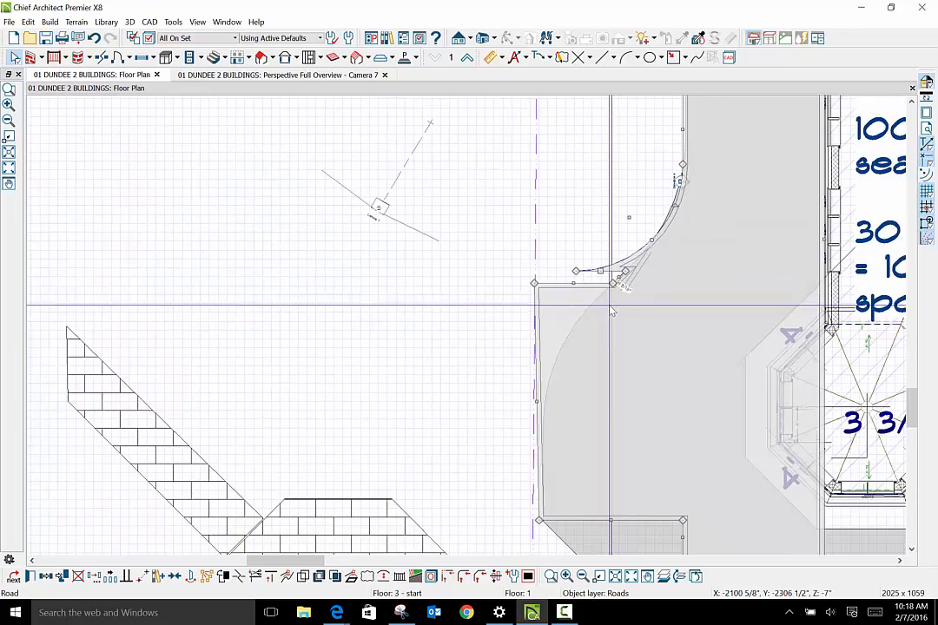
scroll(612, 311, "down", 3)
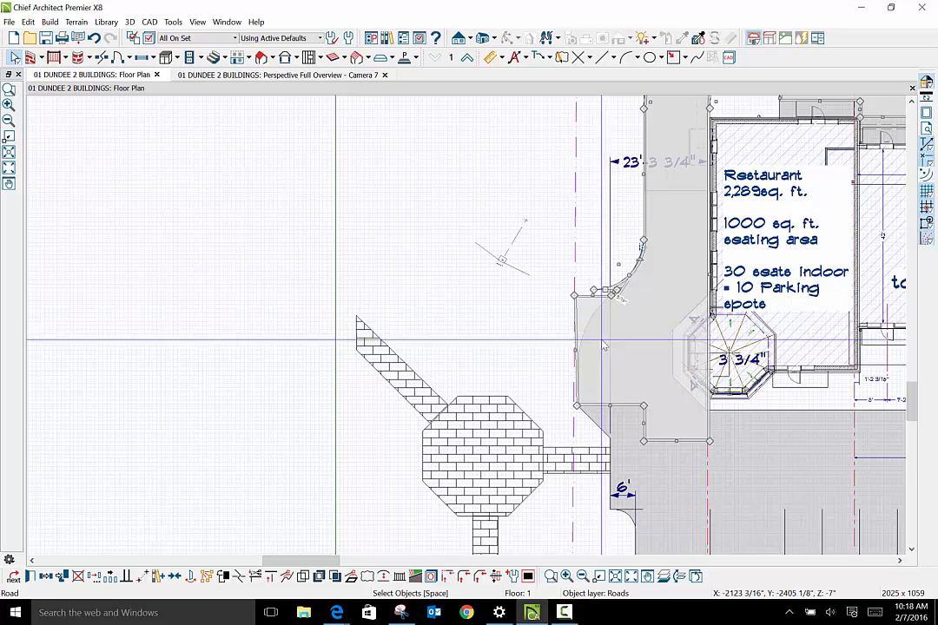
scroll(606, 345, "up", 3)
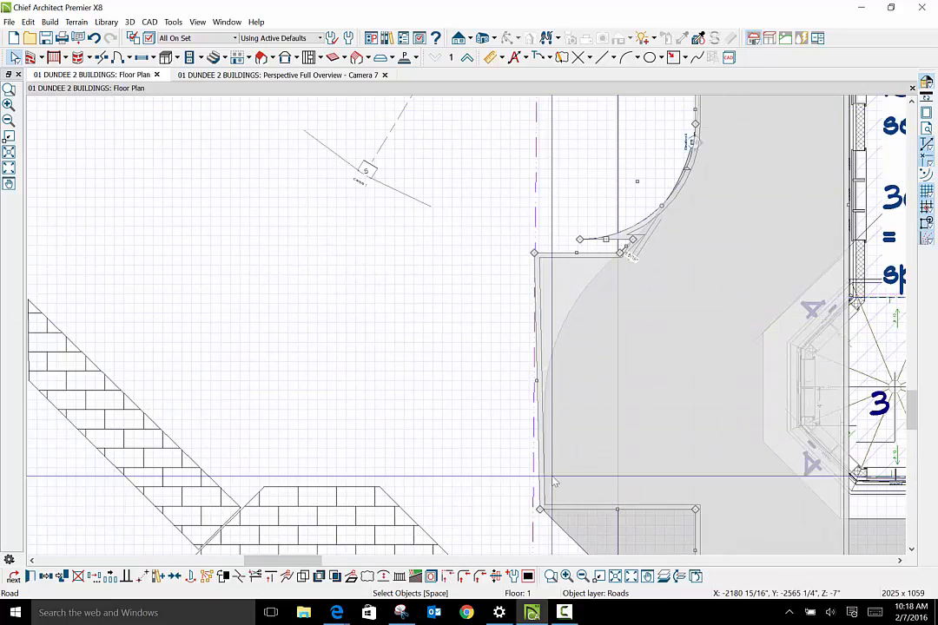
scroll(613, 502, "down", 3)
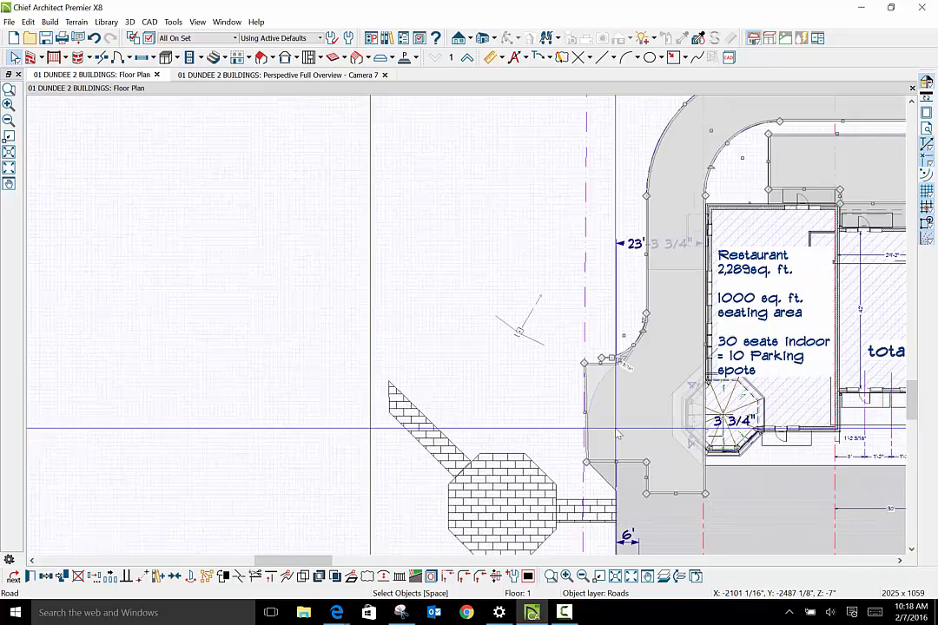
scroll(619, 435, "down", 2)
scroll(617, 430, "down", 2)
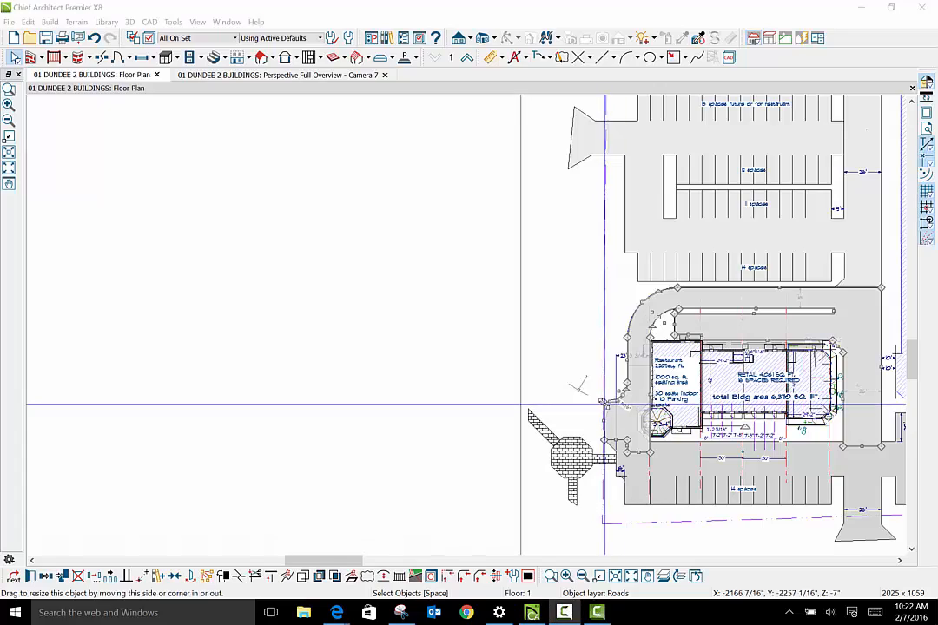
scroll(486, 374, "up", 2)
scroll(636, 381, "up", 4)
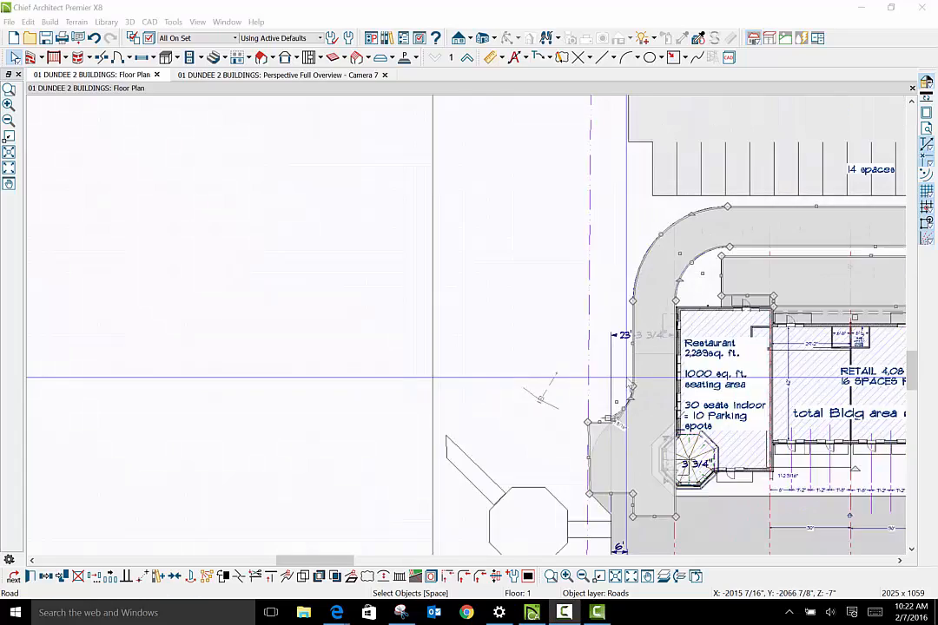
scroll(586, 423, "up", 2)
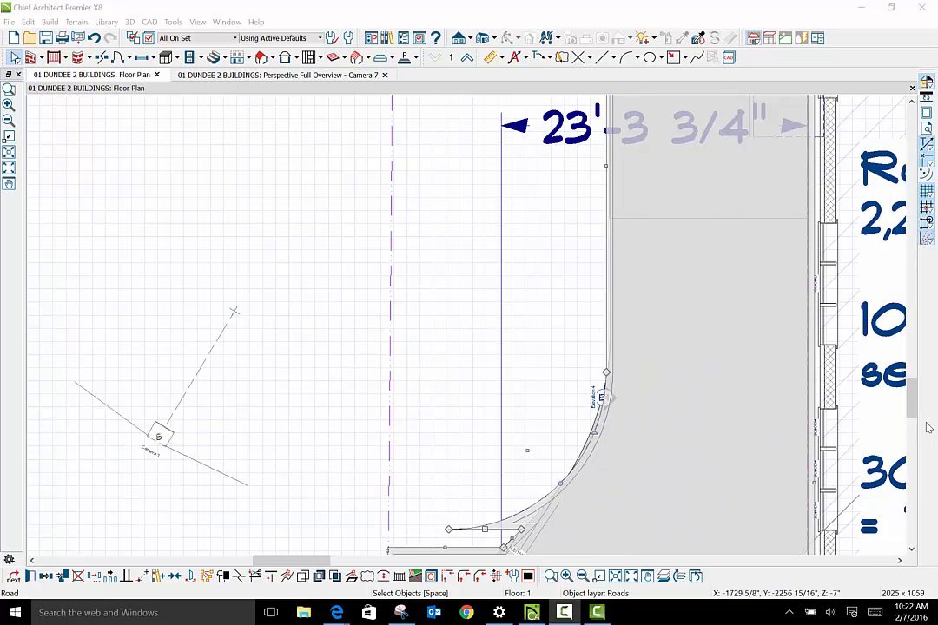
mouse_move(914, 405)
left_mouse_down()
mouse_move(914, 438)
mouse_move(914, 402)
mouse_move(916, 411)
left_mouse_up()
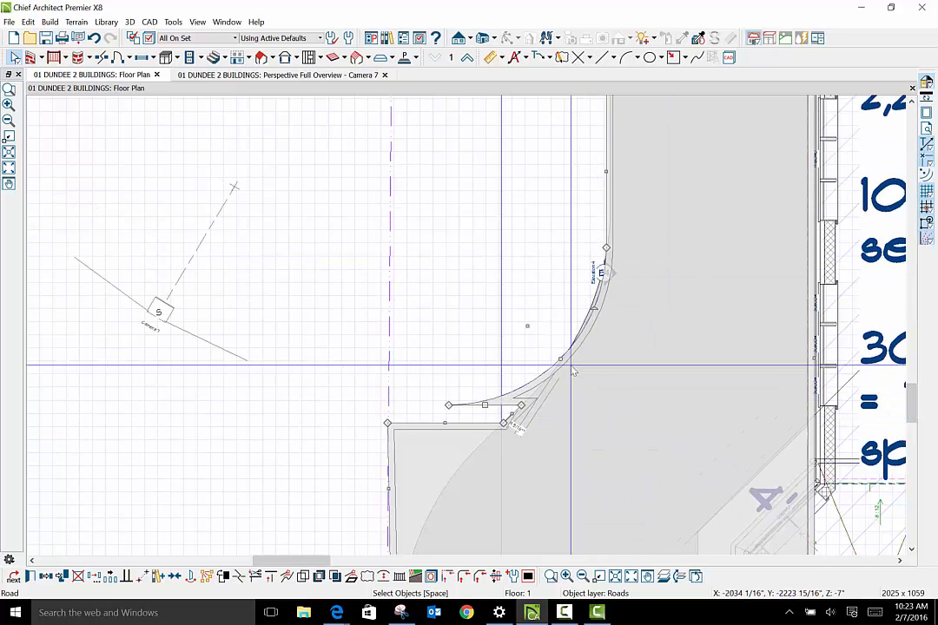
left_click(95, 38)
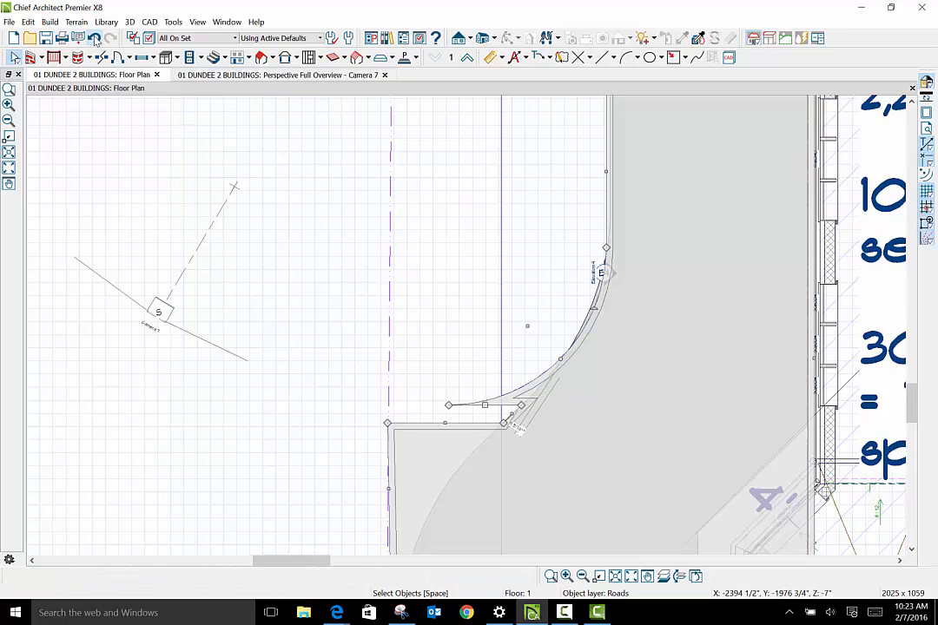
left_click(95, 38)
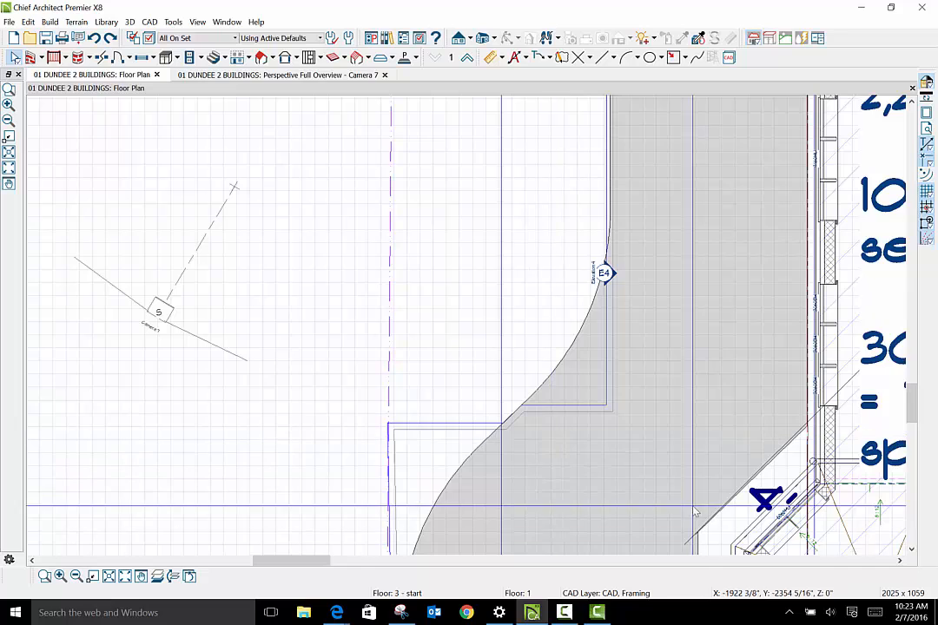
Move the bump-out's inner upper section to about 42'-8" from the road's far upper edge and shift the angled connecting edge outward, parallel to itself.
left_click(583, 419)
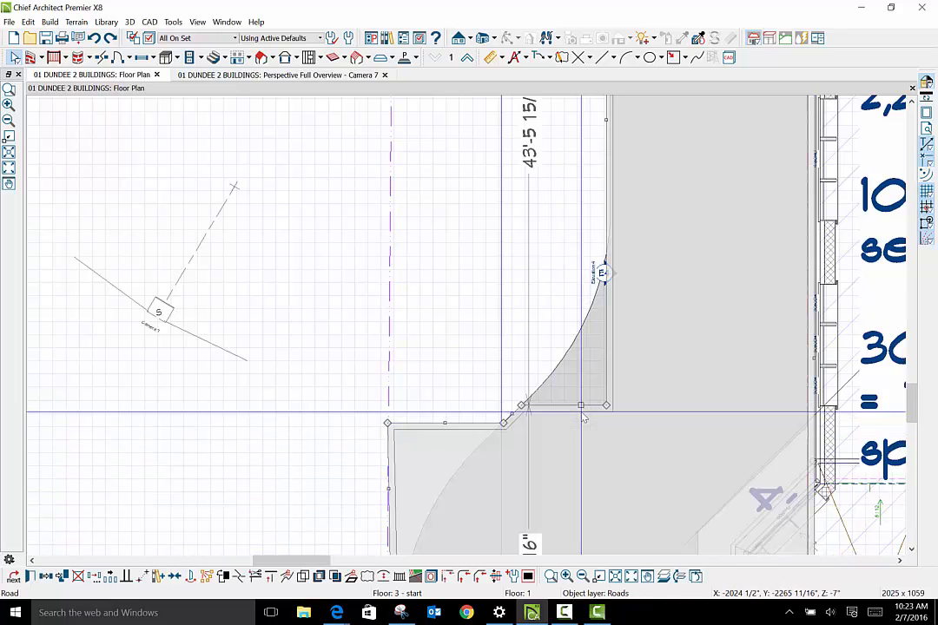
left_click_drag(580, 405, 580, 371)
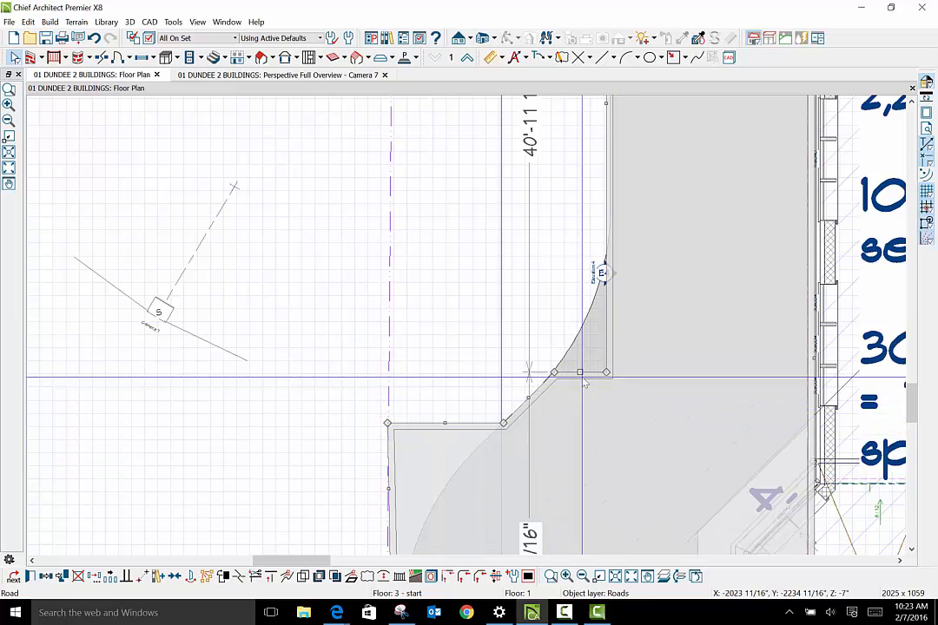
left_click_drag(582, 373, 582, 373)
left_click_drag(579, 388, 578, 391)
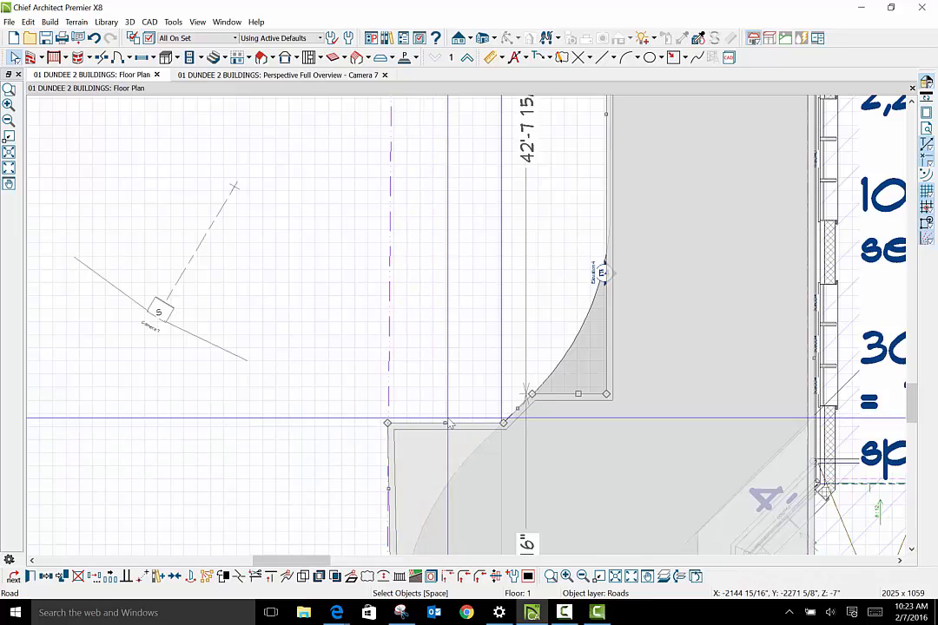
left_click_drag(515, 406, 500, 397)
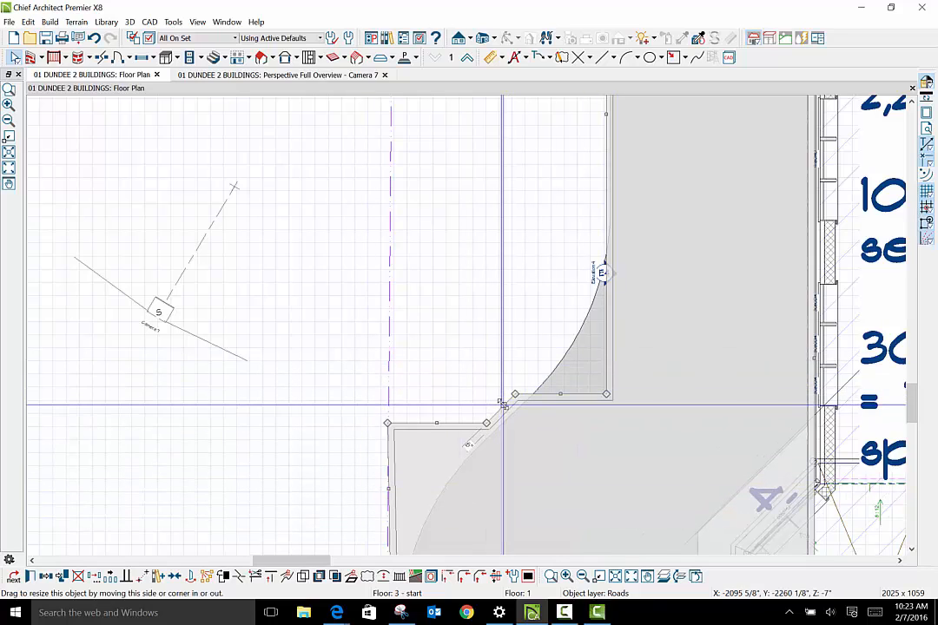
mouse_move(502, 406)
left_mouse_down()
mouse_move(511, 411)
mouse_move(504, 425)
left_mouse_up()
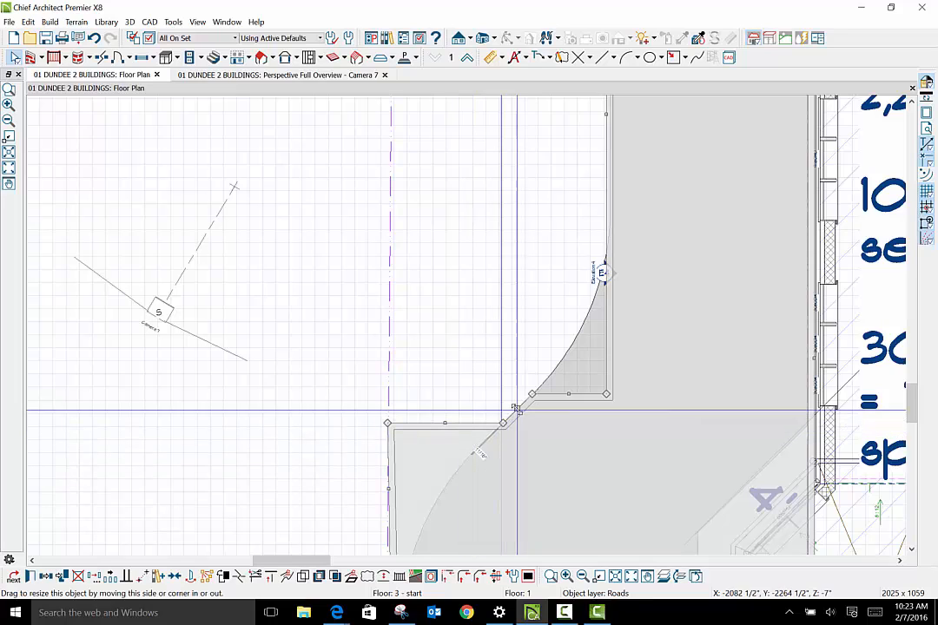
left_click_drag(517, 408, 504, 399)
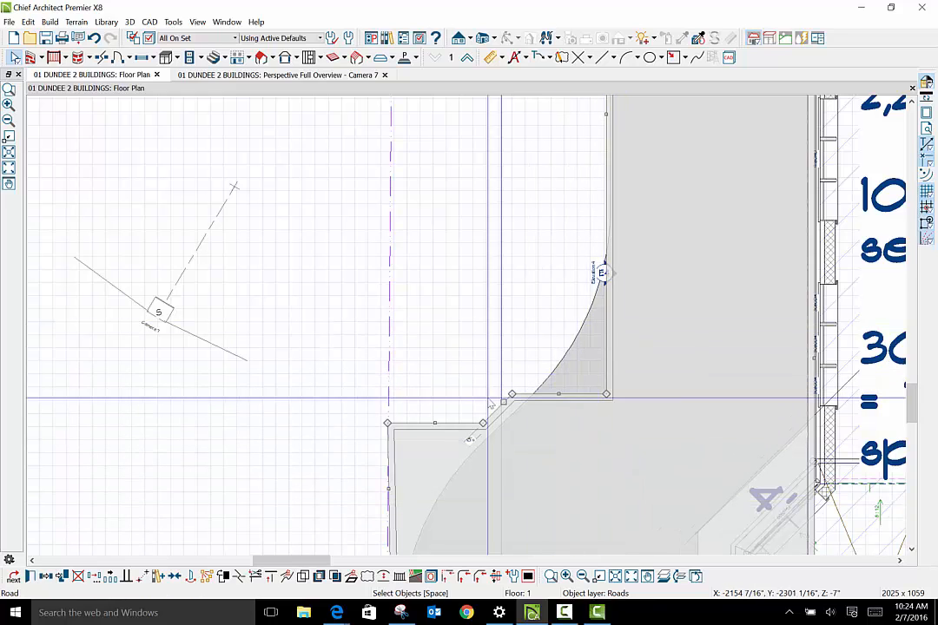
Raise the bump-out's inner upper section and pull its corner to the road's vertical edge near the Elevation 4 marker, lengthening the angled edge.
scroll(596, 389, "down", 3)
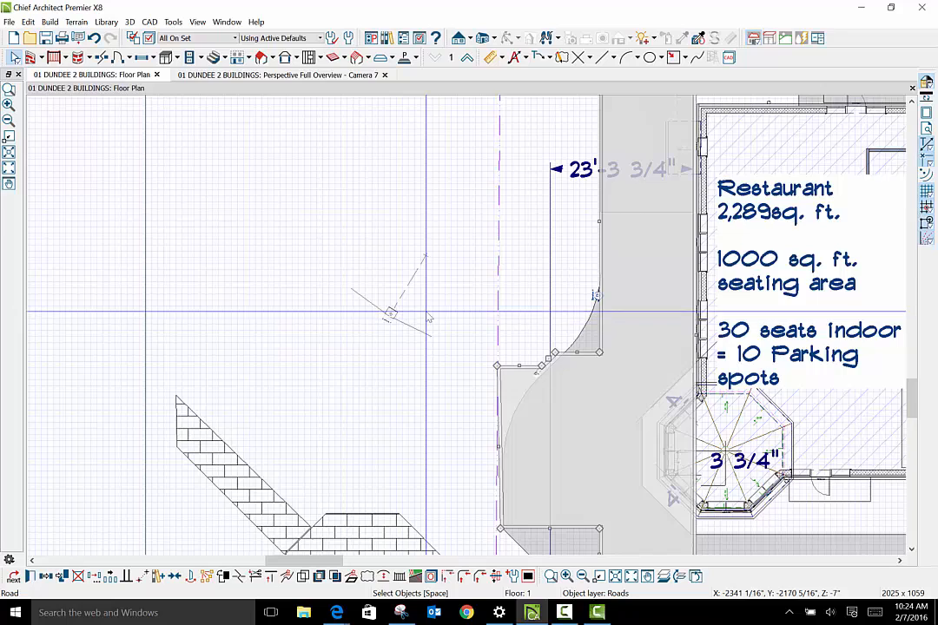
scroll(428, 326, "up", 2)
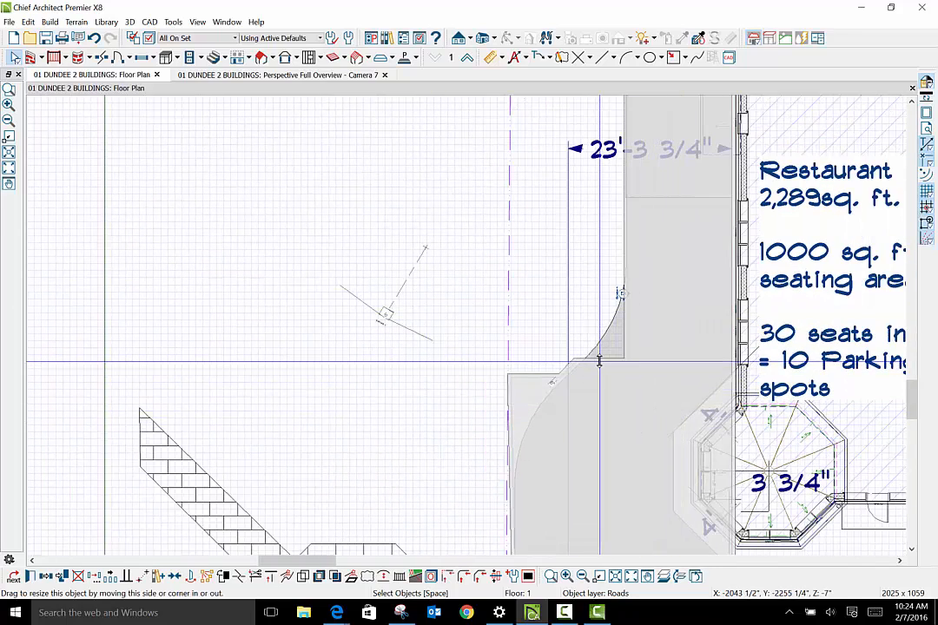
left_click_drag(599, 361, 598, 328)
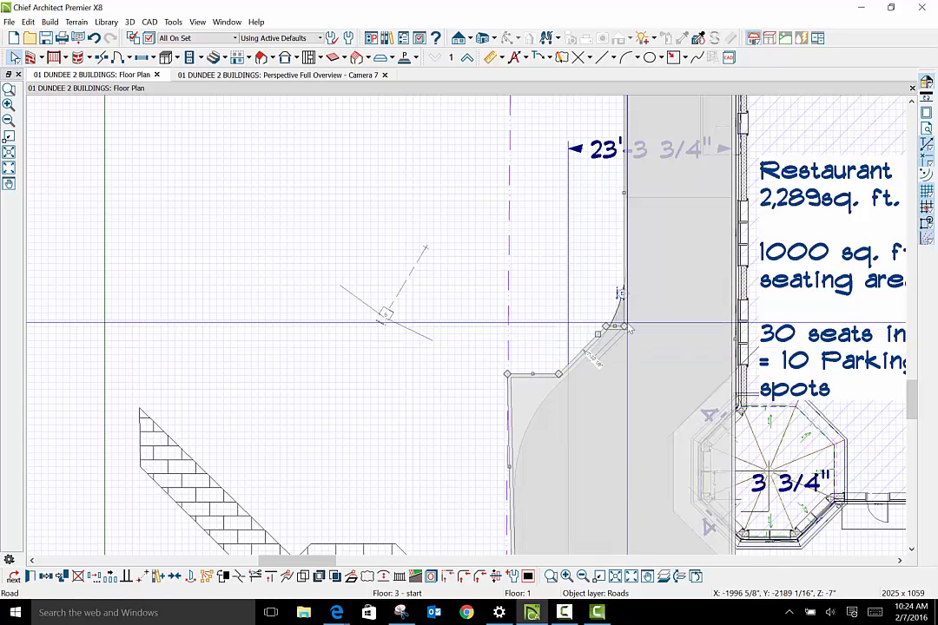
scroll(599, 328, "up", 3)
scroll(631, 331, "up", 2)
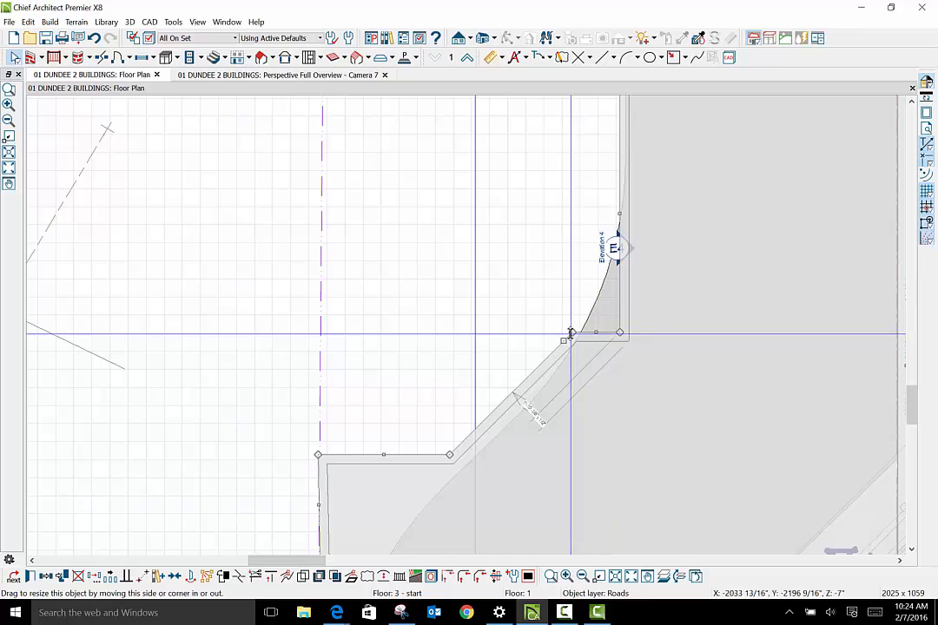
left_click_drag(572, 332, 620, 251)
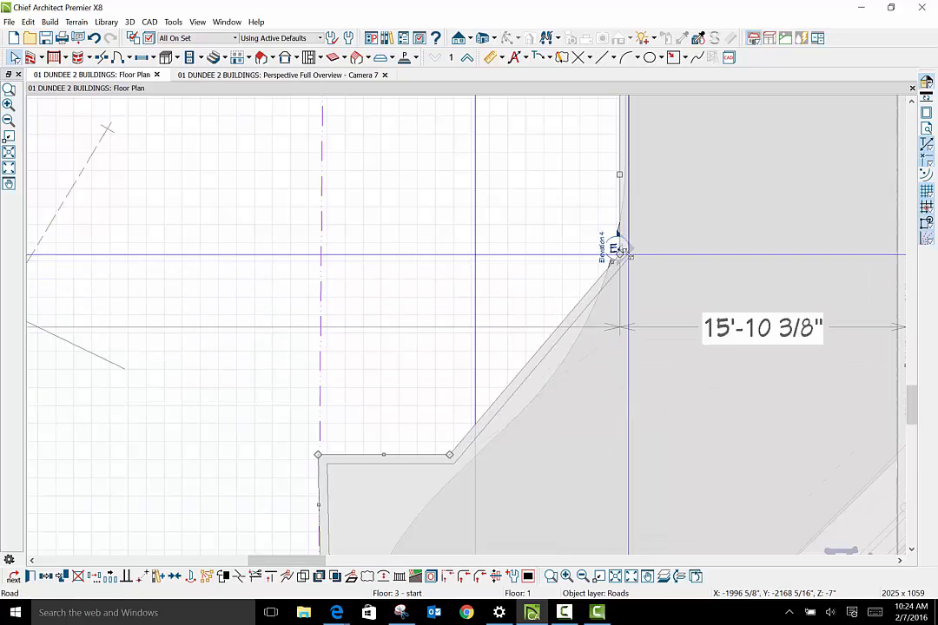
Make the road's angled bump-out edge parallel to the slanted wall of the restaurant's octagonal turret.
scroll(571, 374, "down", 3)
scroll(572, 374, "down", 2)
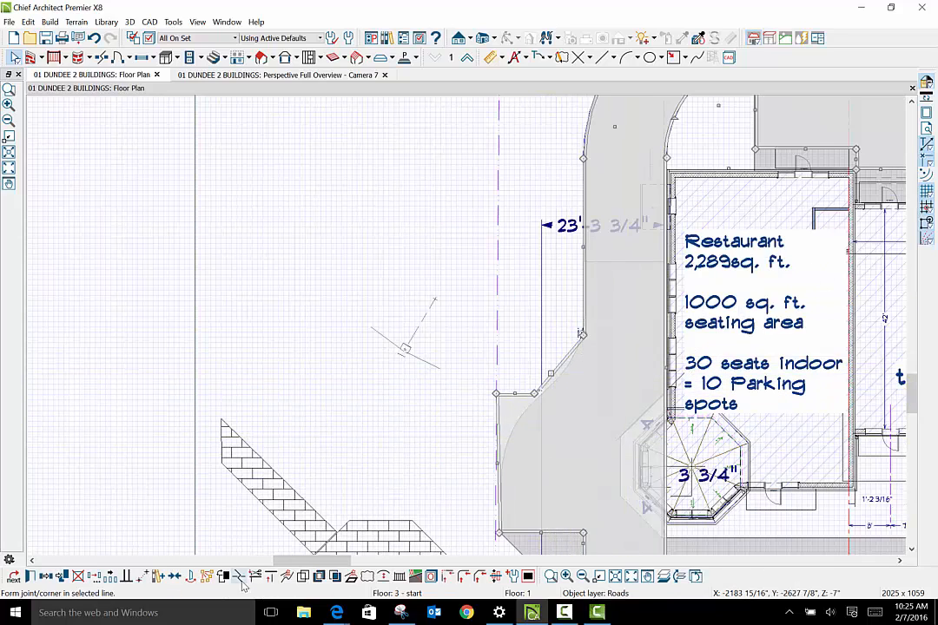
left_click(128, 580)
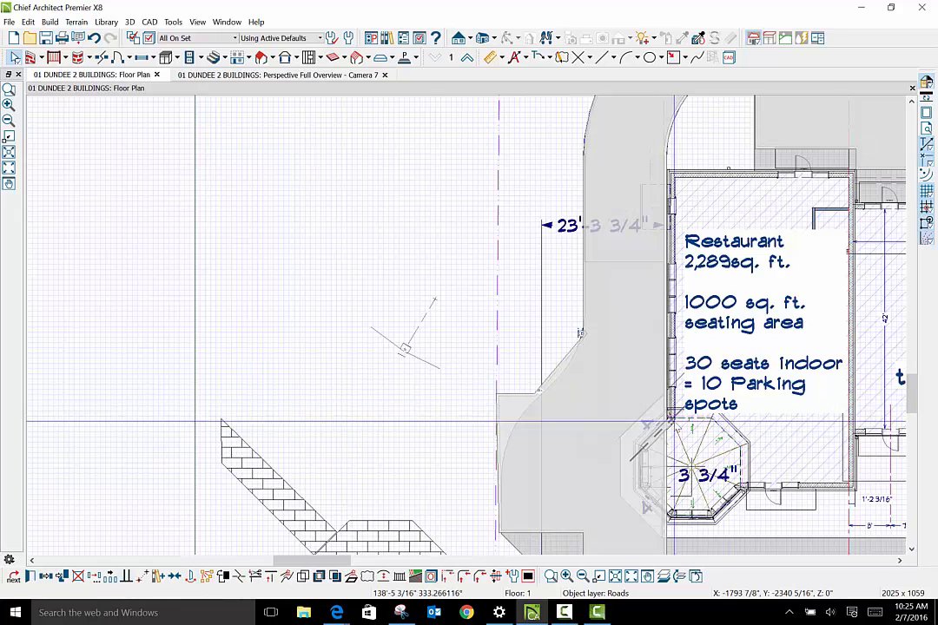
left_click(671, 422)
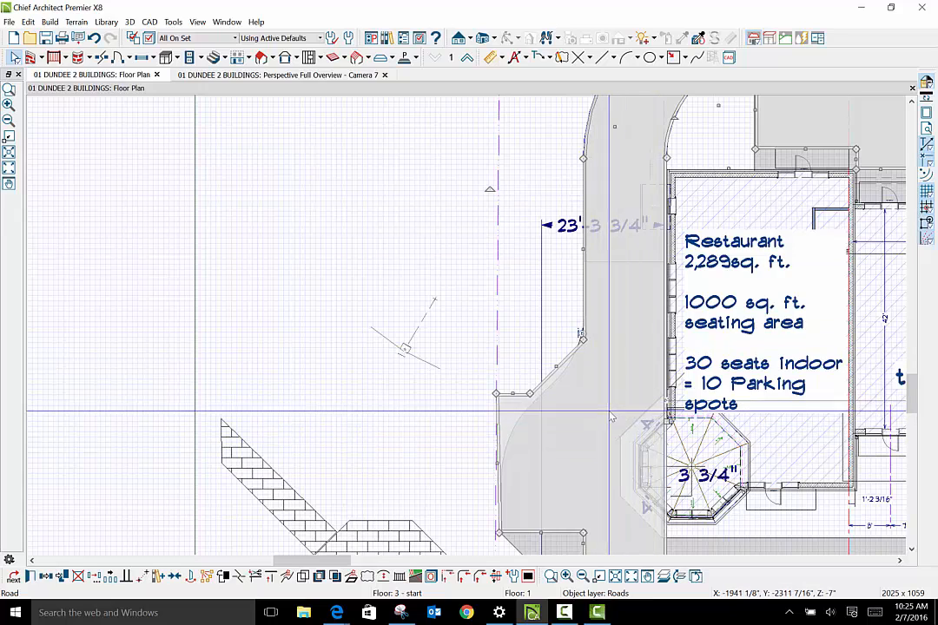
Nudge the bump-out's upper outer corner inward and collapse its short upper section so the angled edge meets the outer vertical edge directly.
scroll(612, 415, "up", 1)
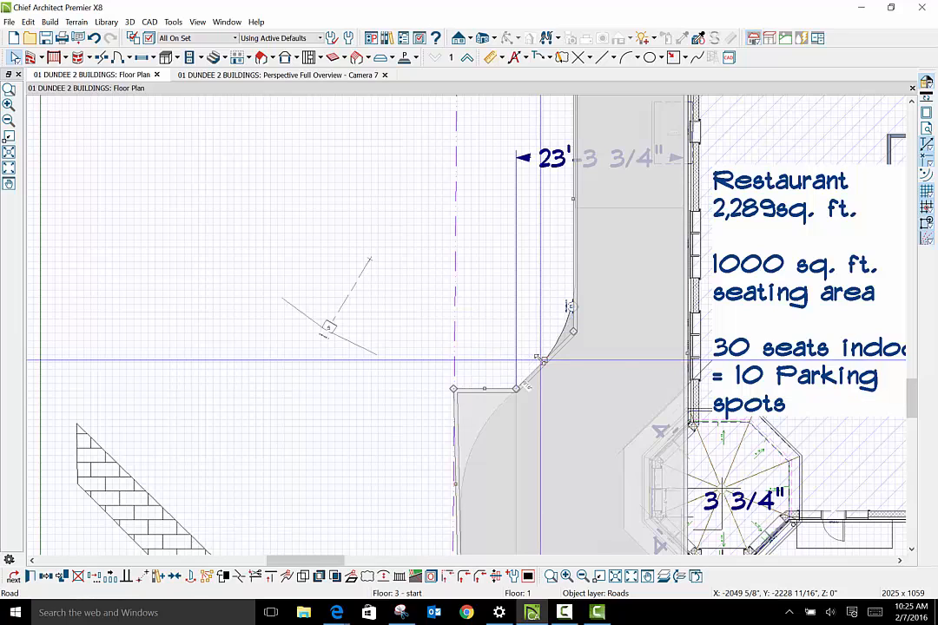
scroll(526, 413, "down", 3)
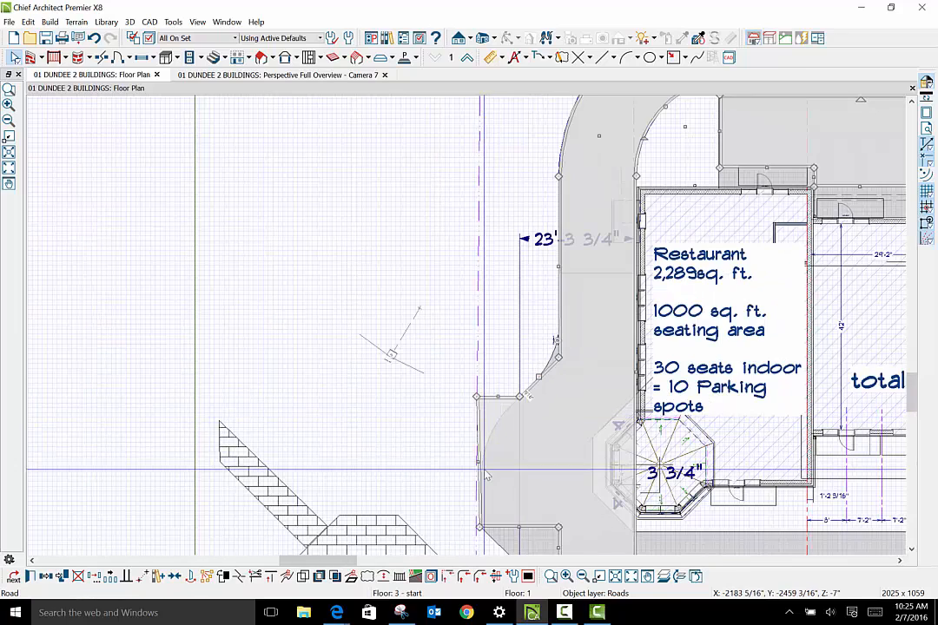
scroll(487, 476, "up", 2)
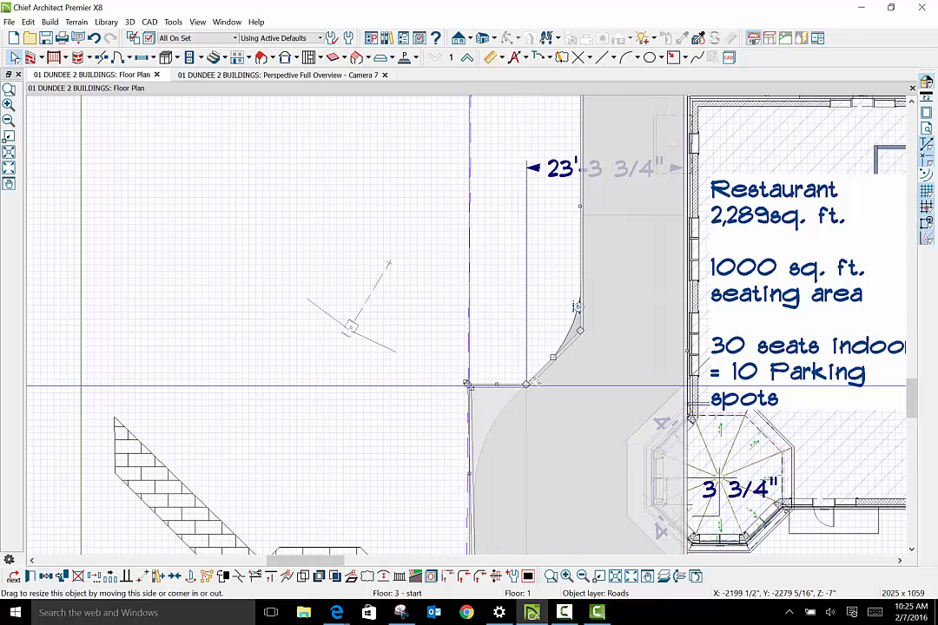
mouse_move(469, 385)
left_mouse_down()
mouse_move(510, 390)
mouse_move(472, 385)
left_mouse_up()
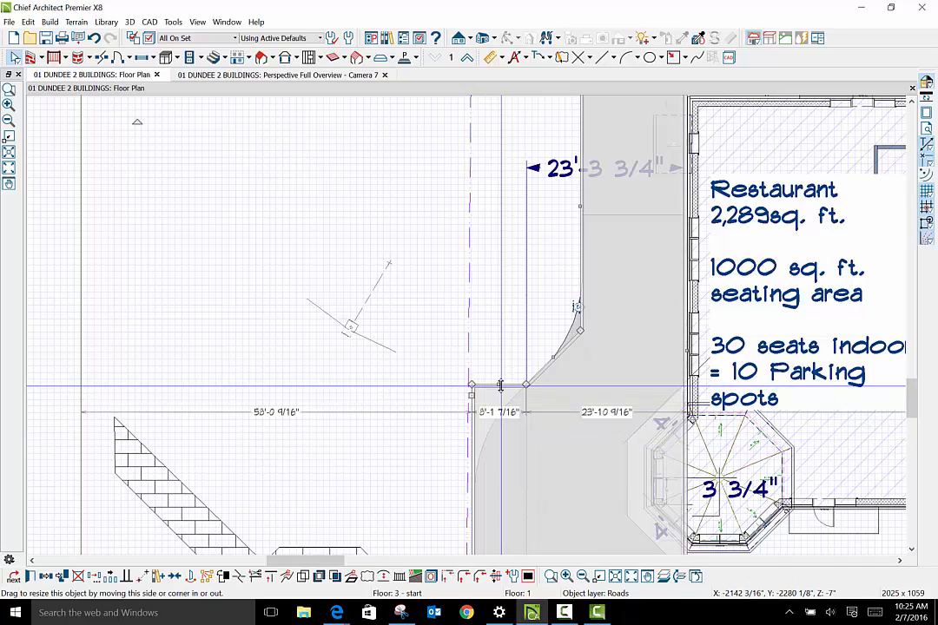
left_click_drag(500, 385, 496, 437)
scroll(476, 445, "up", 3)
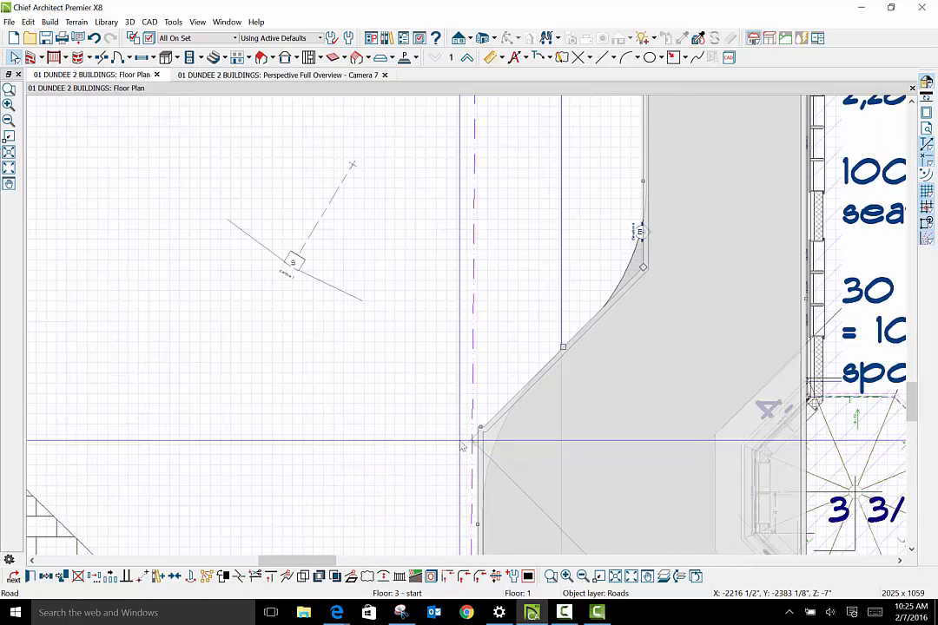
mouse_move(491, 423)
left_mouse_down()
mouse_move(511, 404)
mouse_move(511, 350)
mouse_move(440, 419)
mouse_move(487, 422)
left_mouse_up()
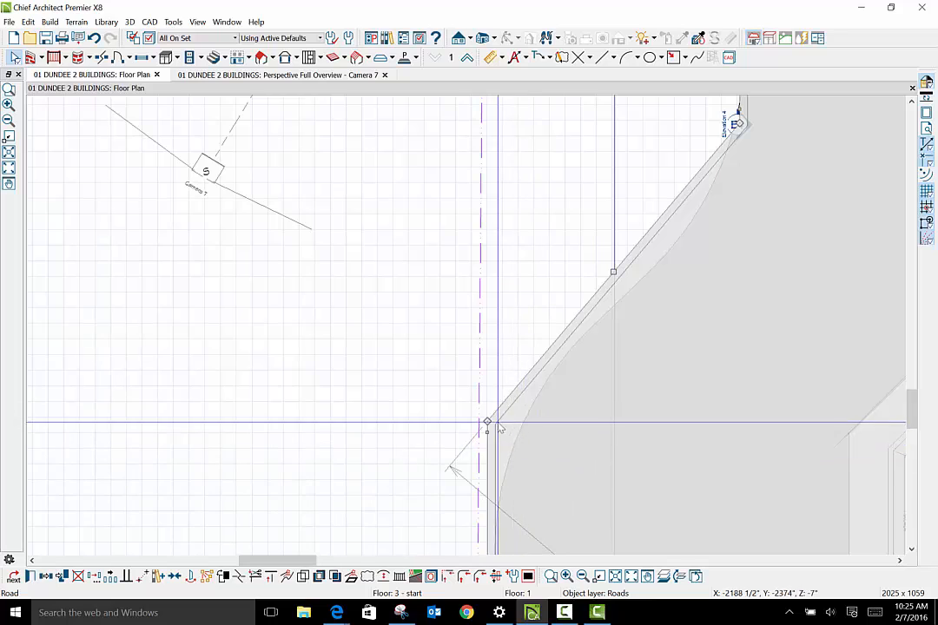
Shift the road's angled edge inward, parallel to itself, onto the straight part of the CAD driveway curve below the Elevation 4 marker.
scroll(529, 401, "up", 2)
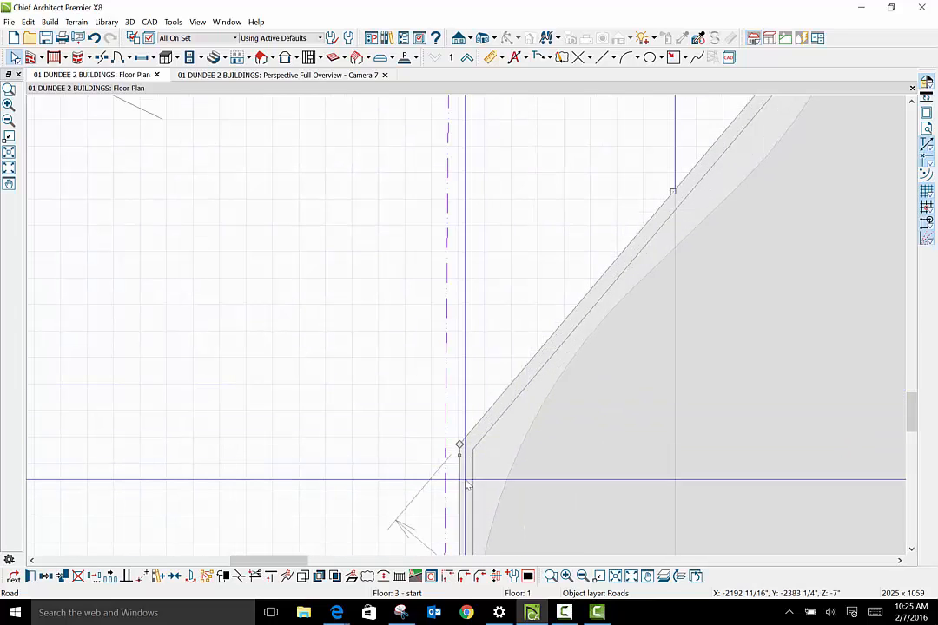
left_click_drag(467, 485, 520, 393)
scroll(519, 393, "down", 2)
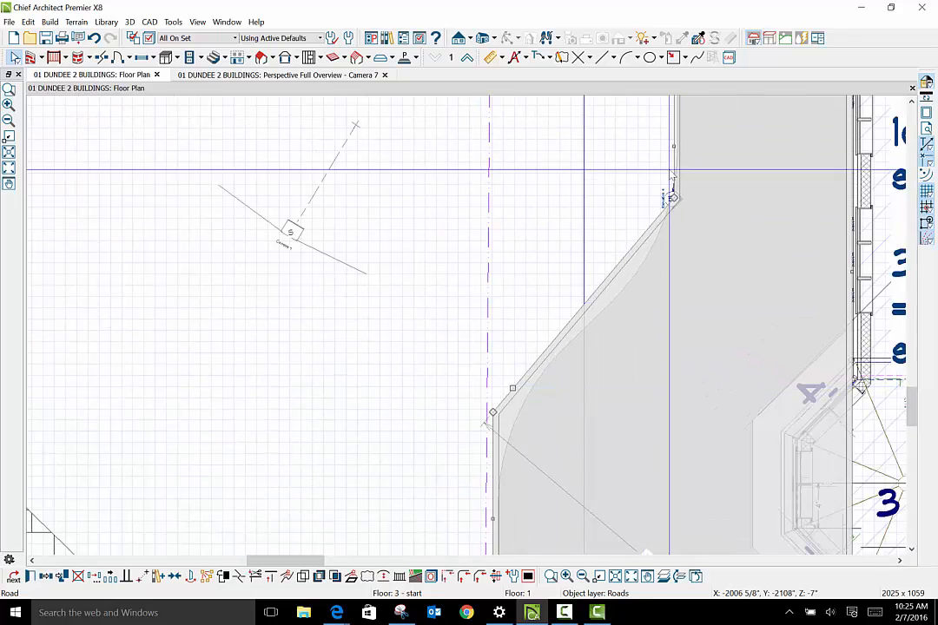
scroll(672, 198, "up", 1)
left_click_drag(678, 215, 613, 269)
scroll(561, 347, "down", 5)
scroll(427, 372, "down", 4)
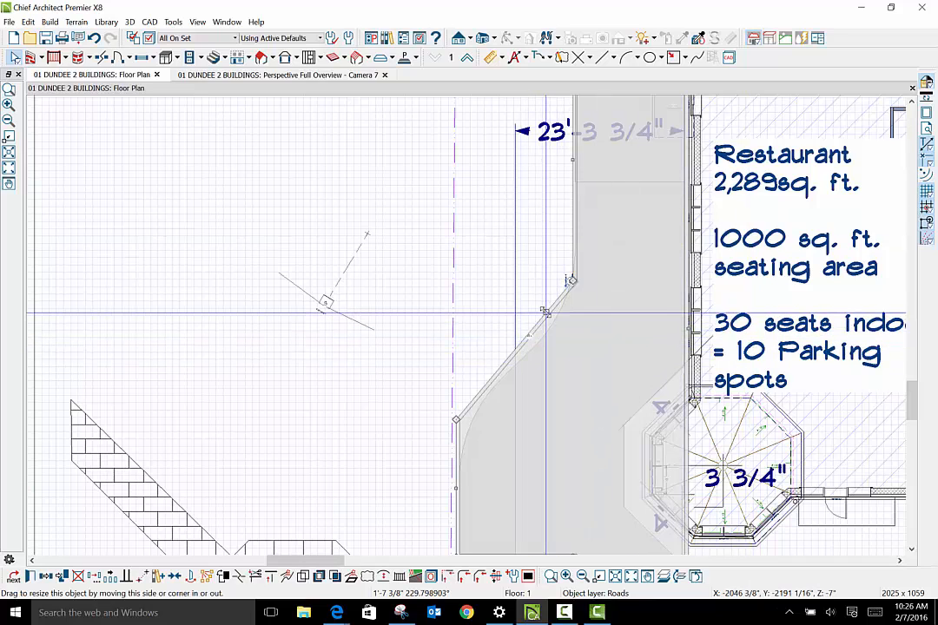
left_click_drag(545, 313, 549, 320)
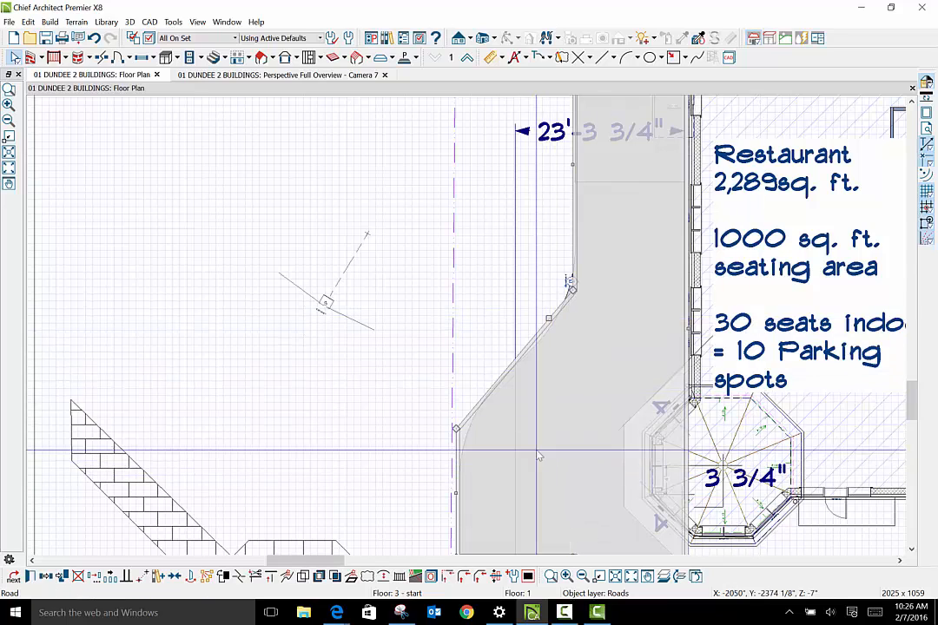
Set the fillet radius to 20' and fillet the road corner between the upper vertical edge and the angled edge.
scroll(552, 382, "up", 2)
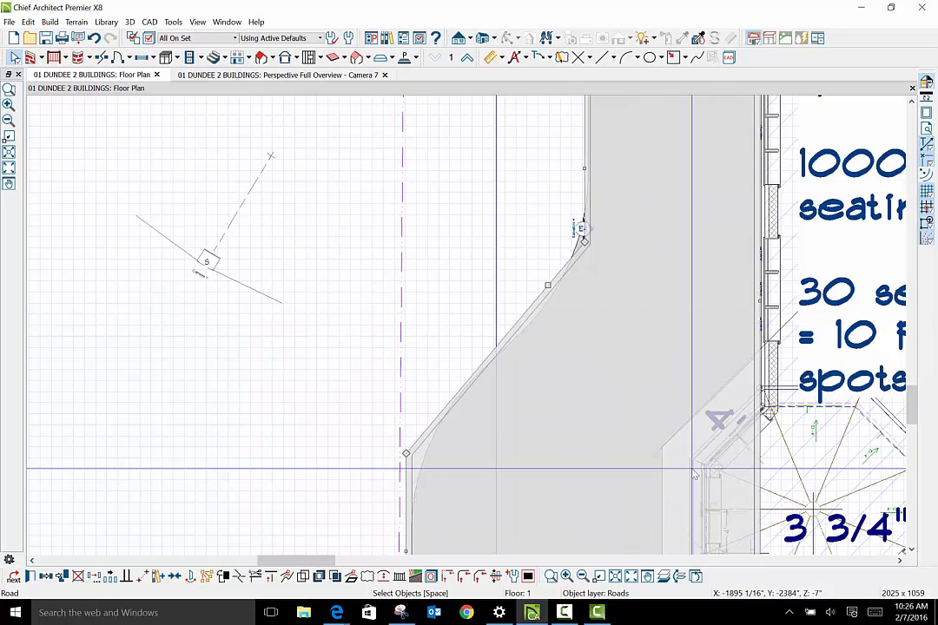
left_click(464, 577)
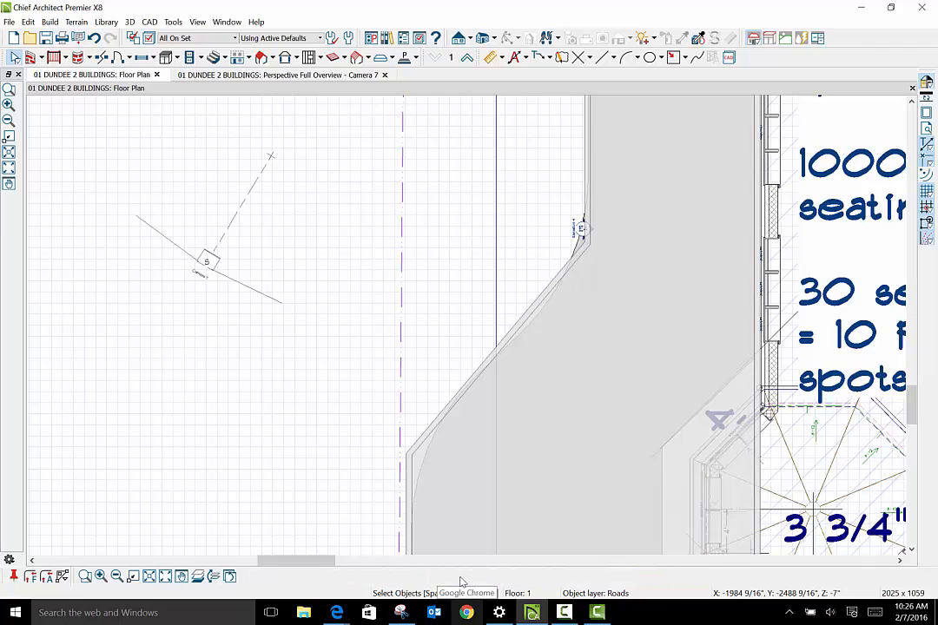
left_click(29, 578)
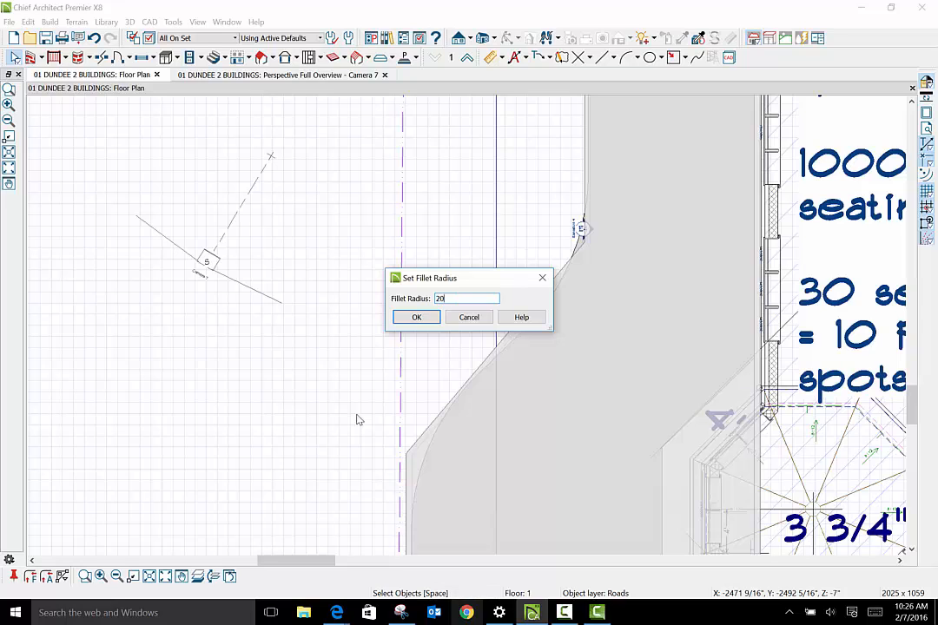
key("Return")
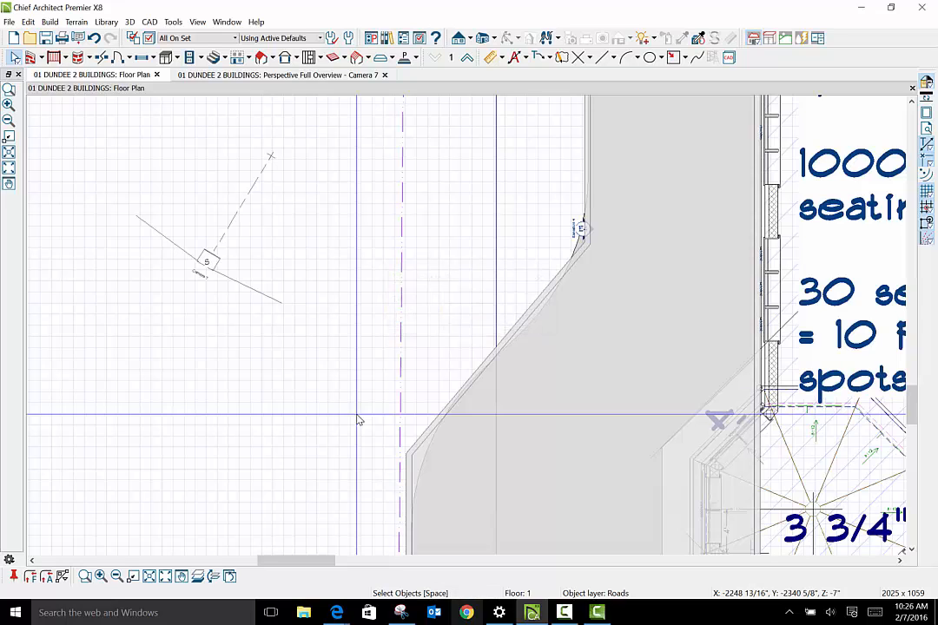
left_click(588, 169)
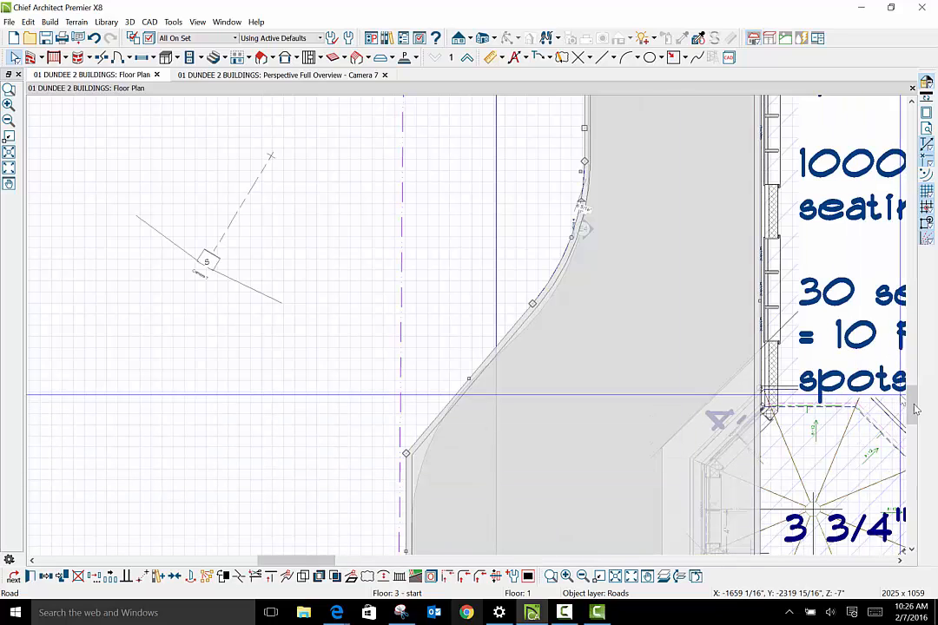
Fillet the road corner between the angled edge and the bump-out's outer vertical edge with the same radius, and deselect the road.
left_click_drag(914, 410, 916, 423)
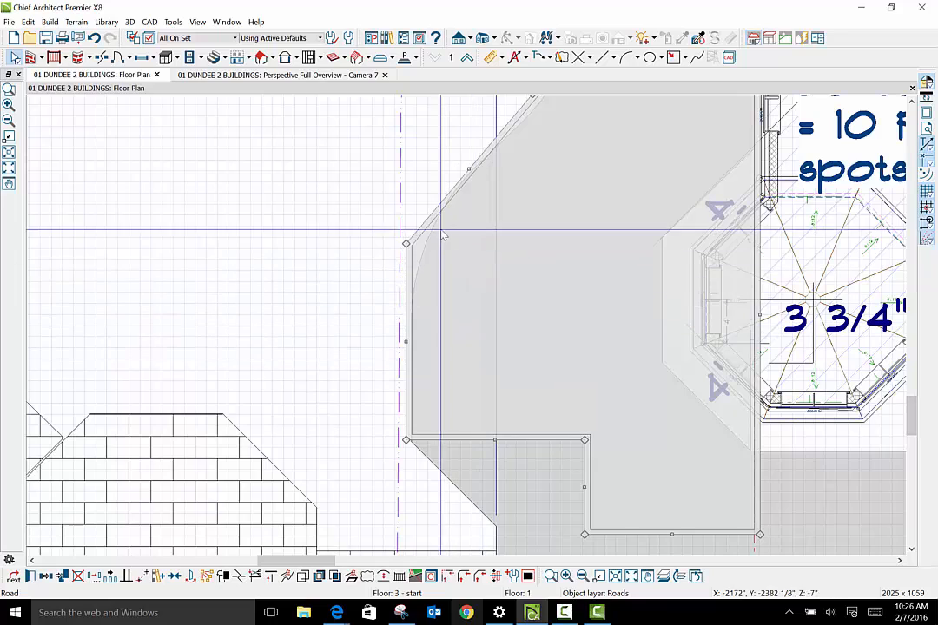
left_click(464, 580)
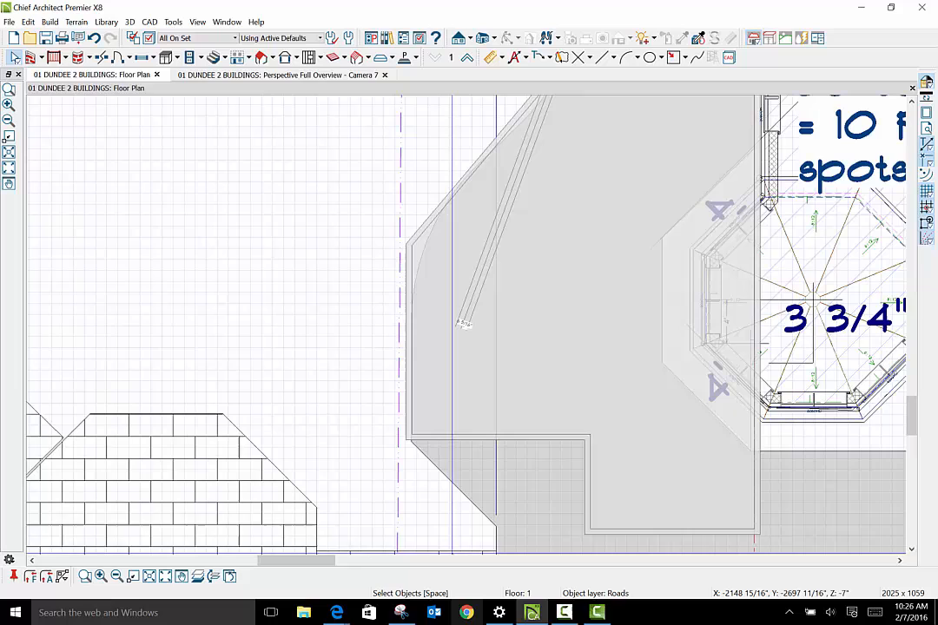
left_click(410, 310)
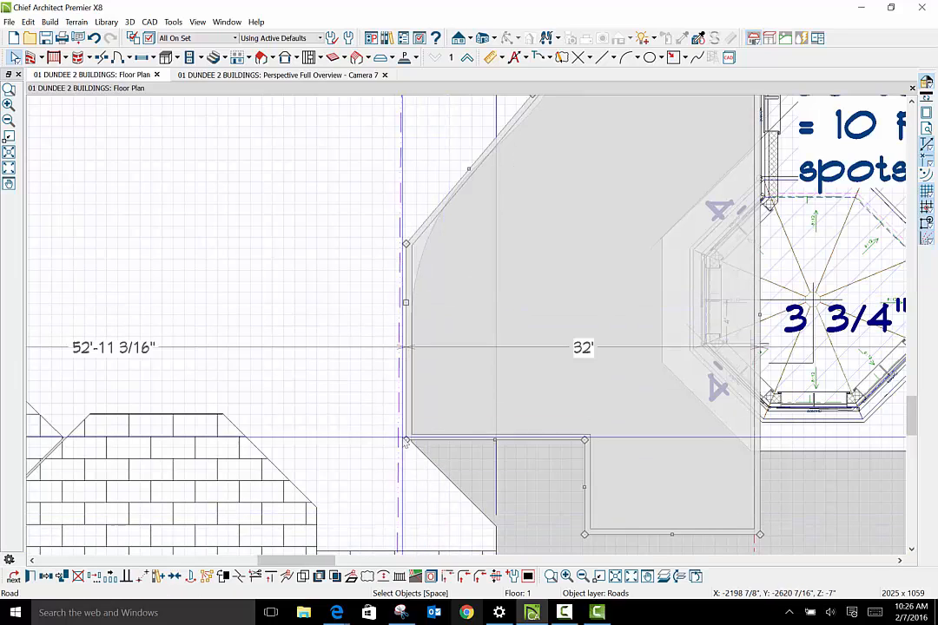
left_click(464, 577)
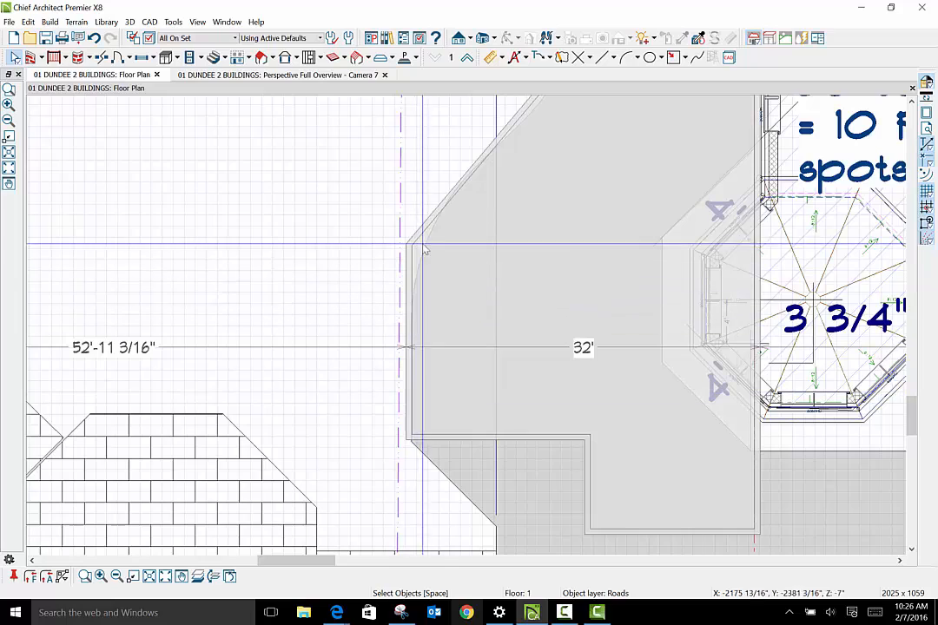
left_click(437, 216)
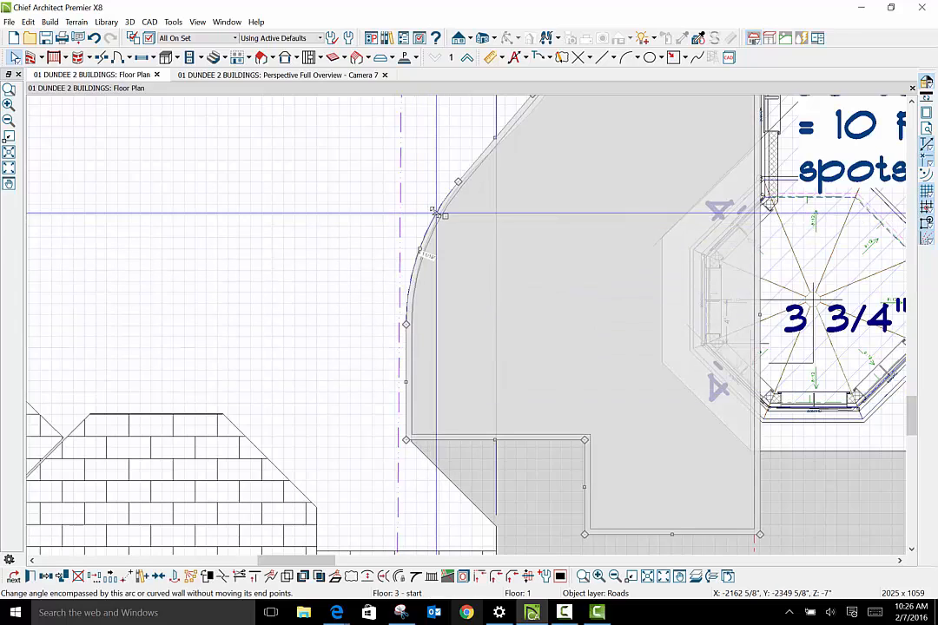
scroll(456, 387, "down", 1)
scroll(456, 387, "down", 2)
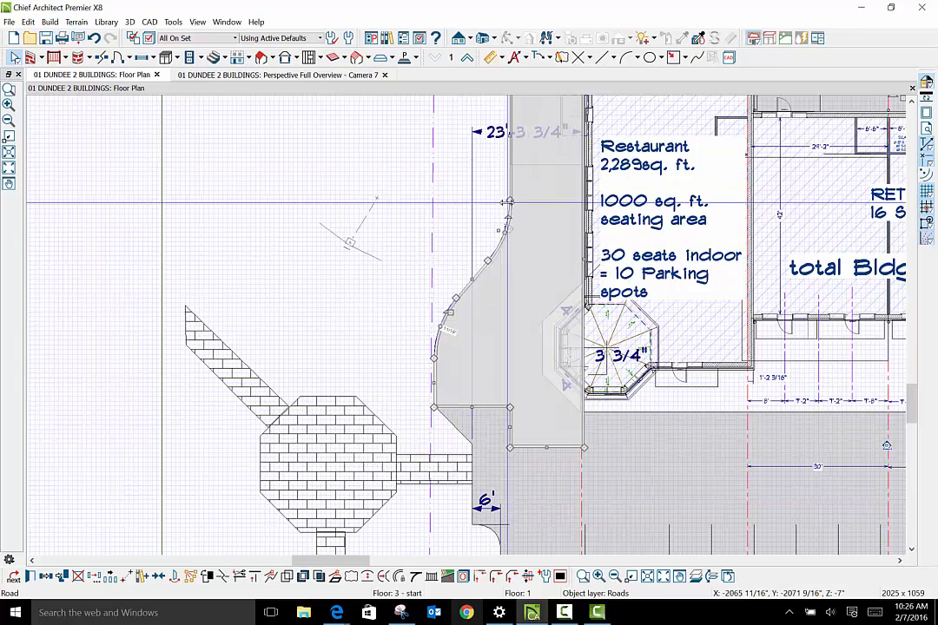
left_click(324, 338)
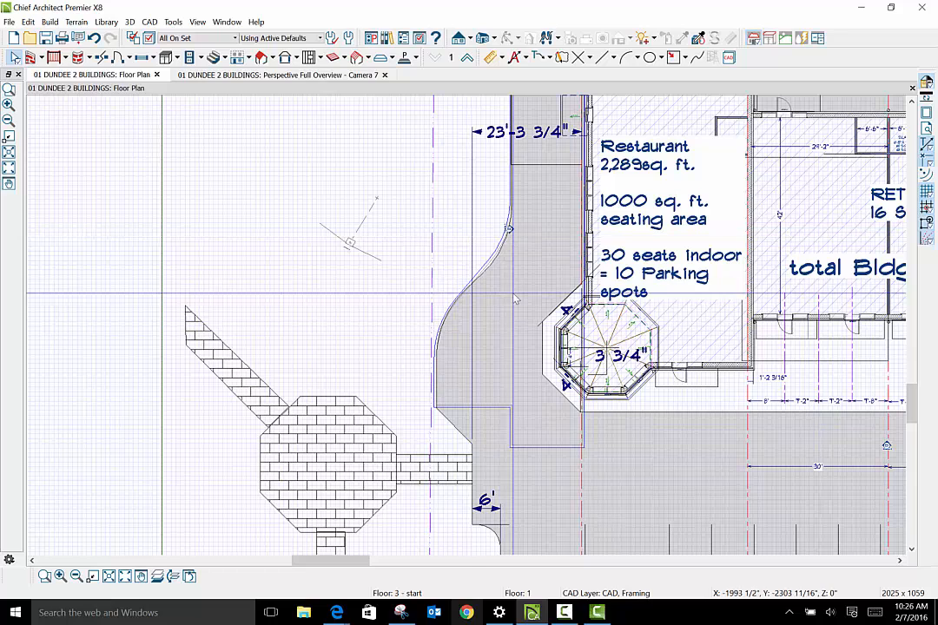
Reselect the road and add a break in its building-side edge where the CAD outline around the octagonal turret begins.
left_click(491, 374)
scroll(492, 375, "down", 1)
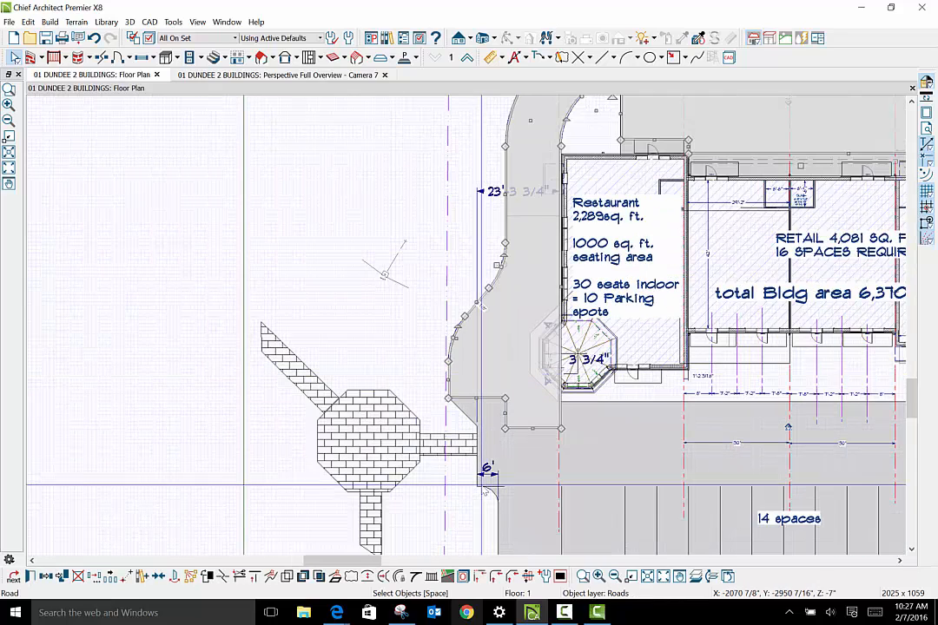
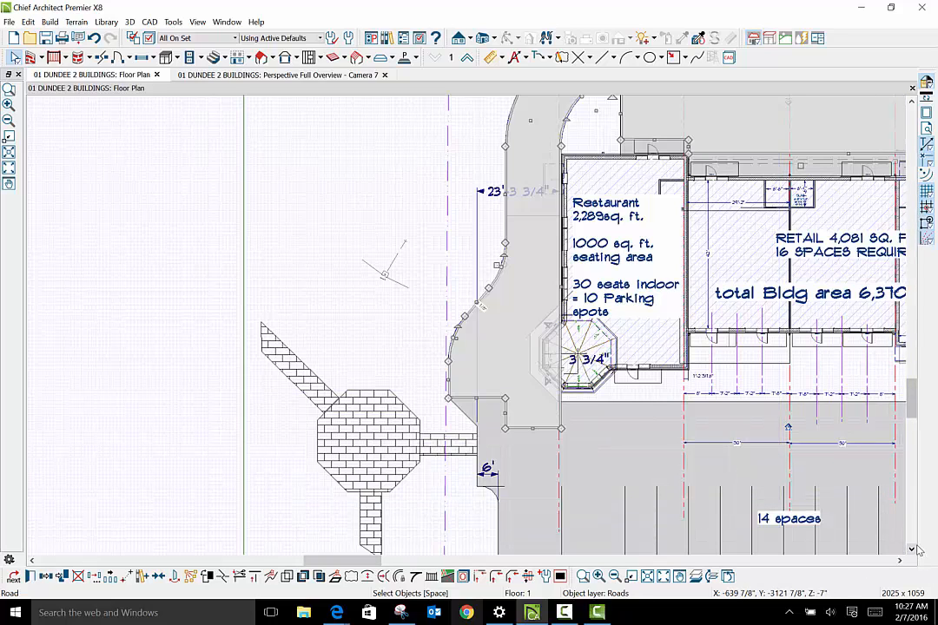
left_click(911, 549)
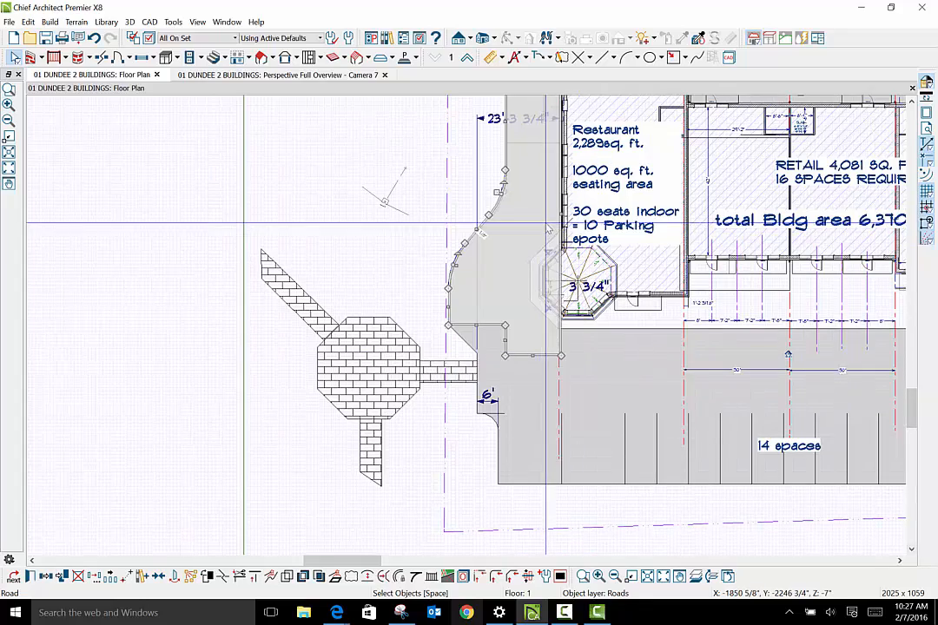
scroll(566, 244, "up", 2)
scroll(568, 245, "up", 1)
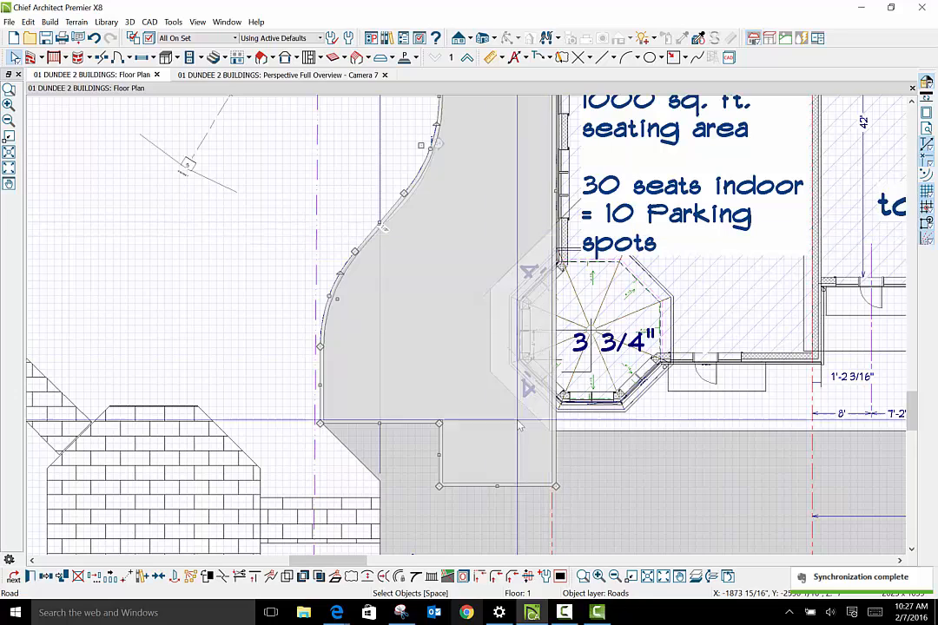
left_click(223, 578)
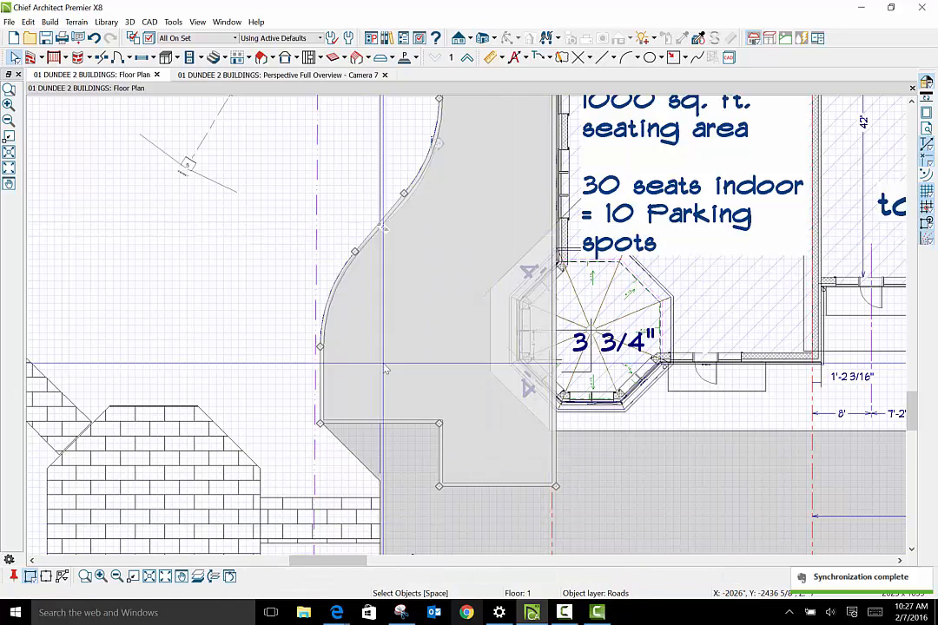
left_click(555, 228)
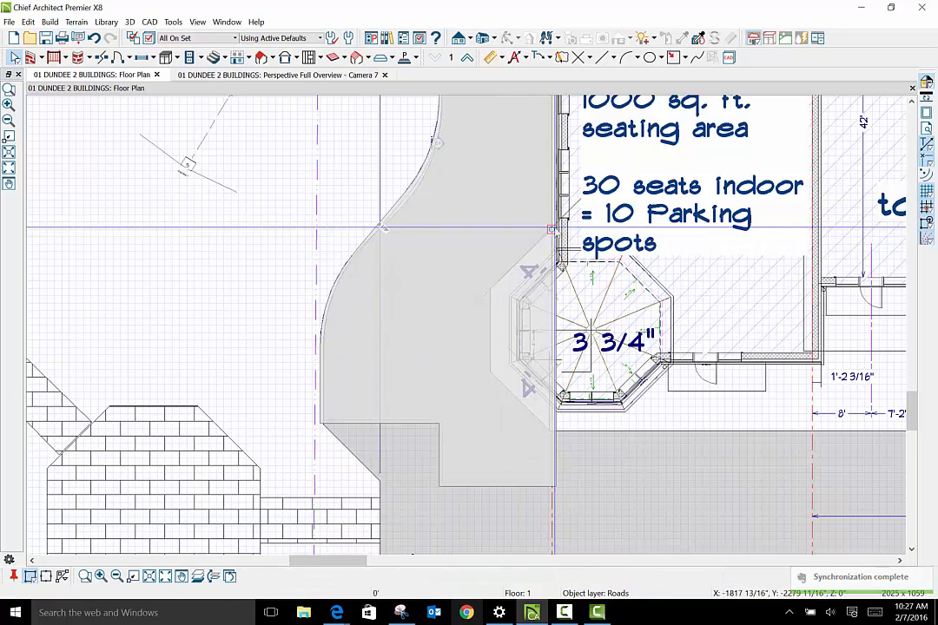
Add a second break beside the turret and pull that corner out to the upper outer corner of the CAD outline around it.
left_click(238, 577)
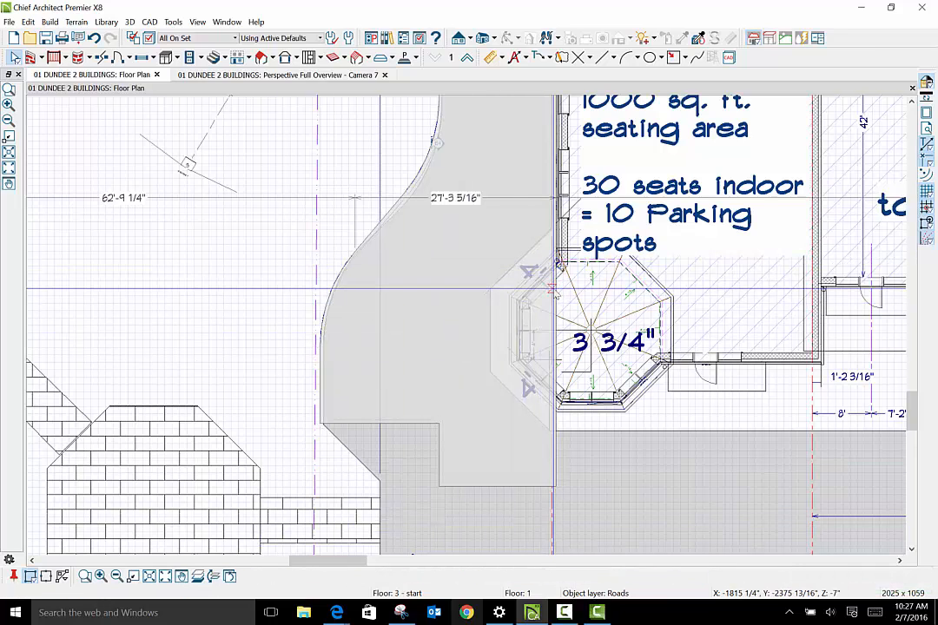
left_click(555, 287)
left_click_drag(555, 289, 491, 293)
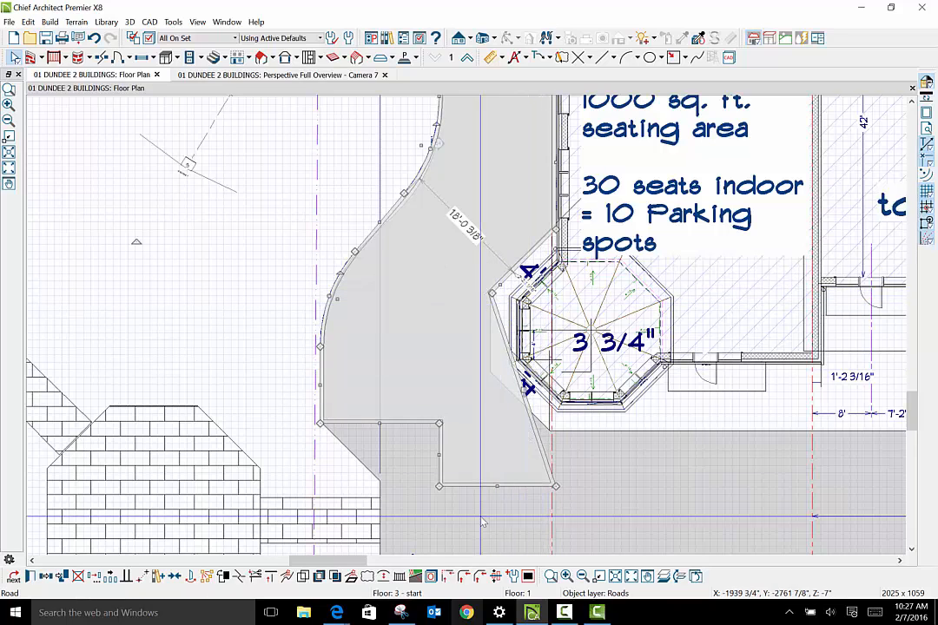
Add breaks in the slanted road edge beside the octagonal turret, below the upper outer corner of the CAD outline.
left_click(240, 578)
left_click(515, 368)
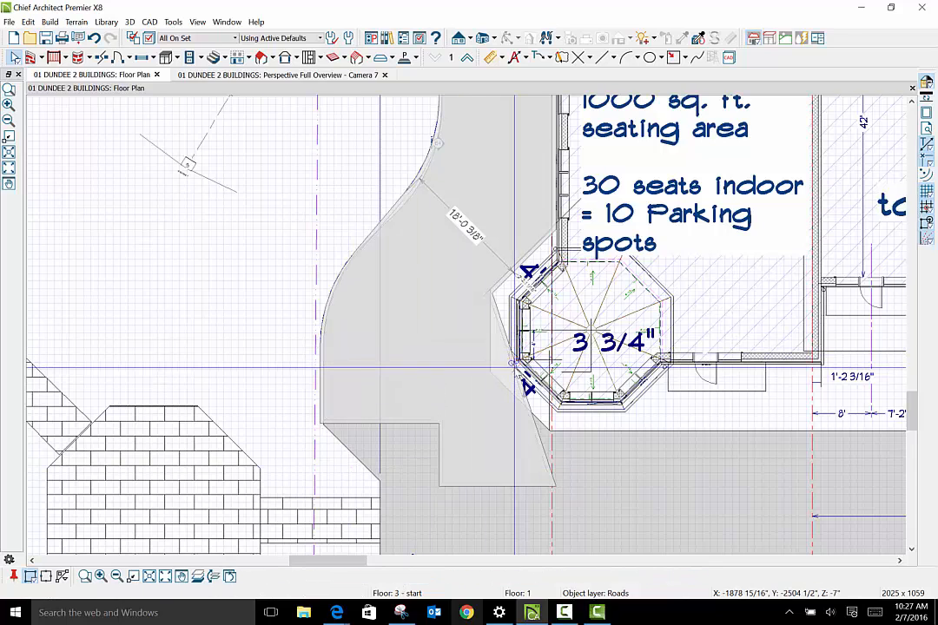
left_click(514, 368)
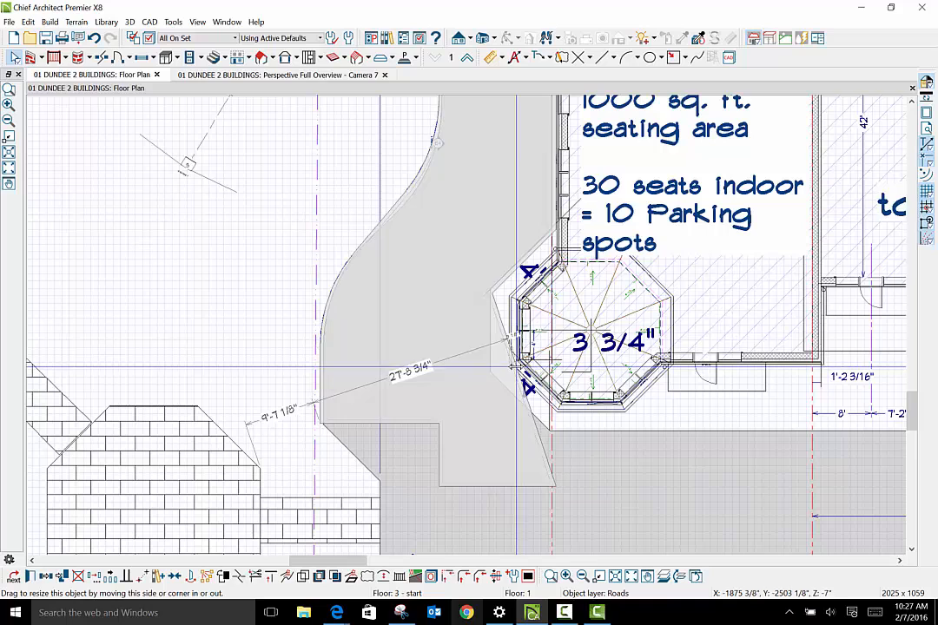
mouse_move(514, 367)
left_mouse_down()
mouse_move(489, 374)
mouse_move(512, 366)
left_mouse_up()
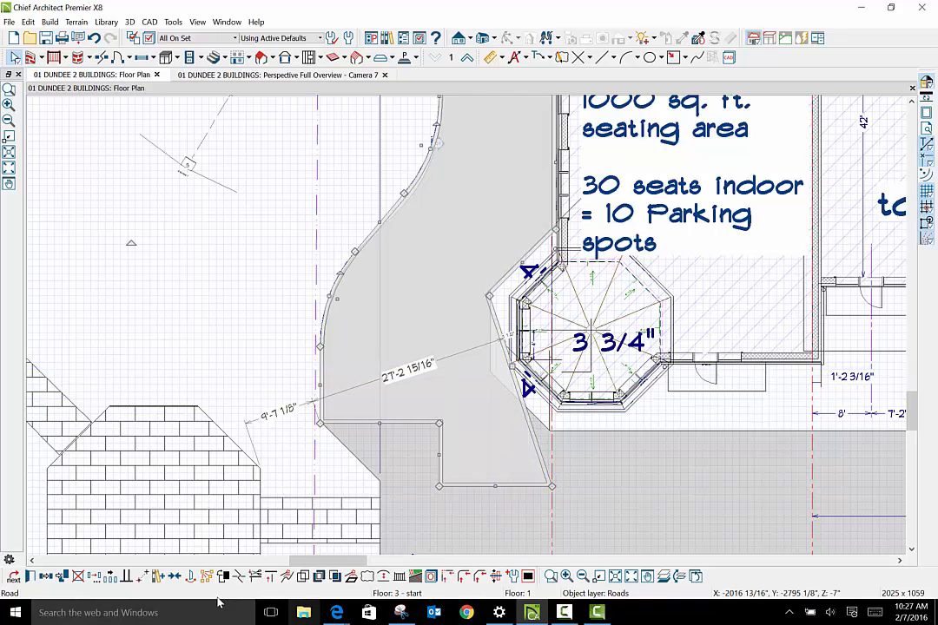
left_click(237, 579)
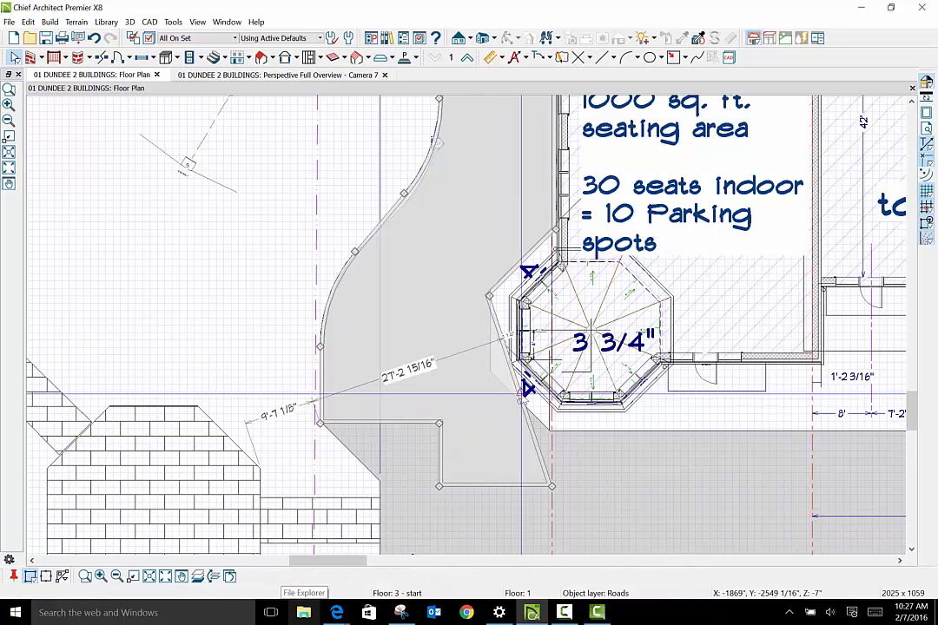
left_click(520, 399)
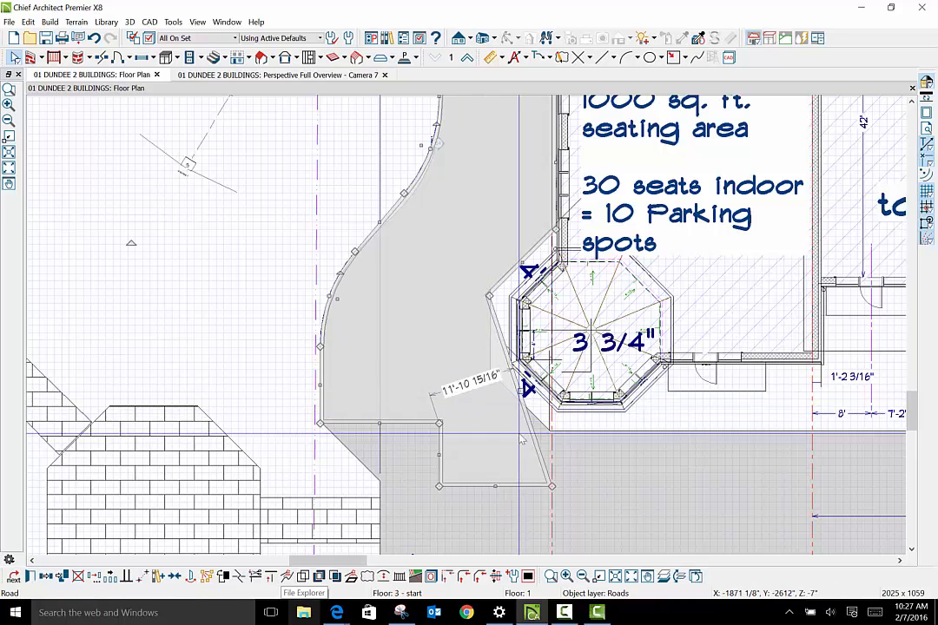
Add another break below the turret and move the road corners onto the CAD outline's lower outer corner and its junction with the parking lot.
scroll(520, 423, "up", 3)
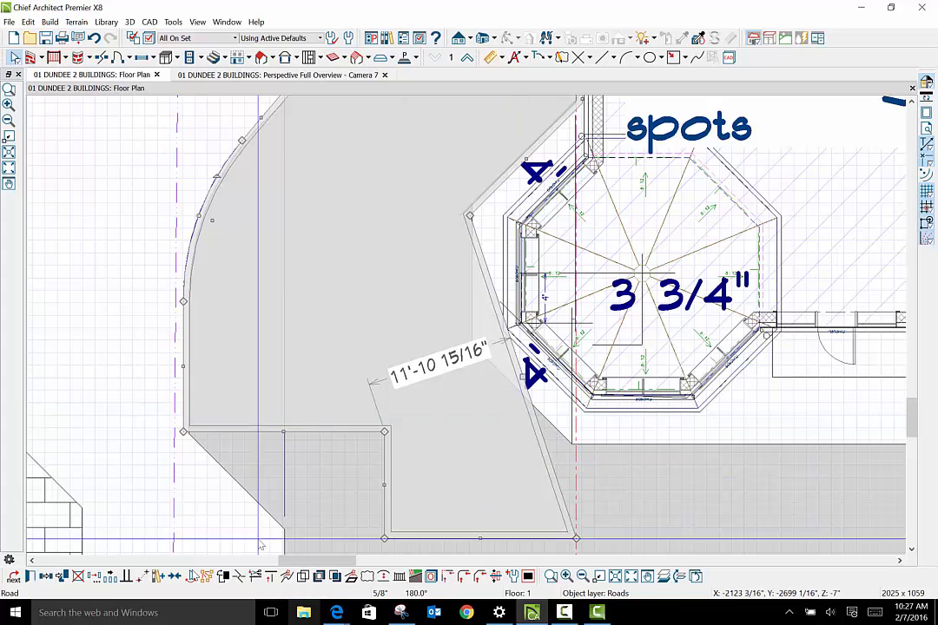
left_click(238, 577)
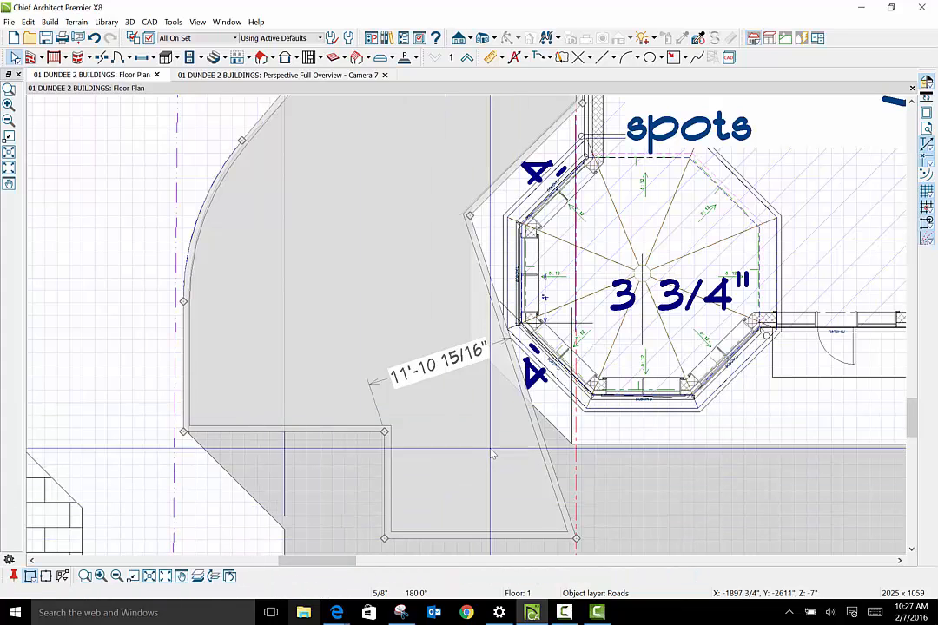
left_click(537, 423)
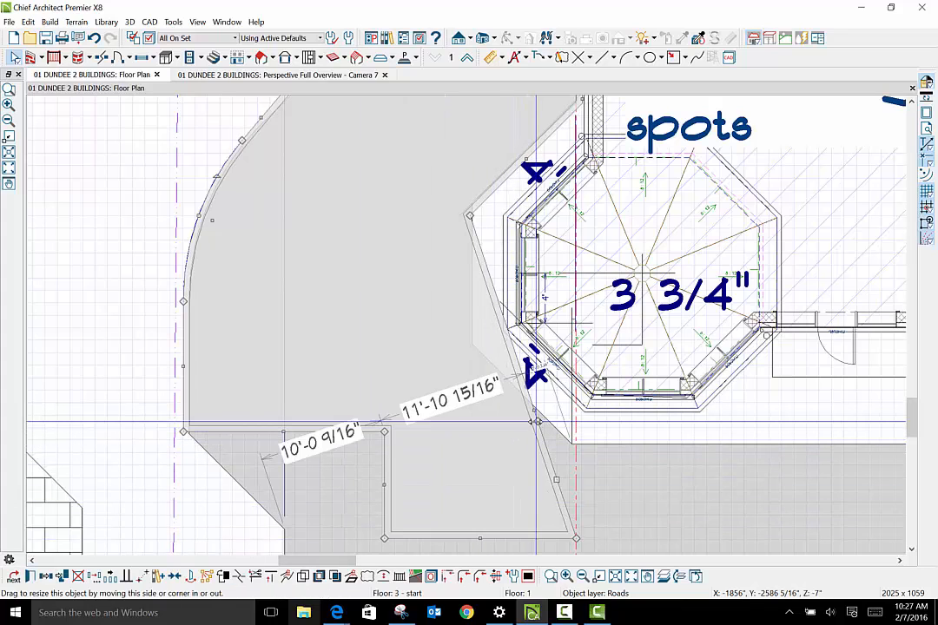
left_click_drag(537, 423, 469, 395)
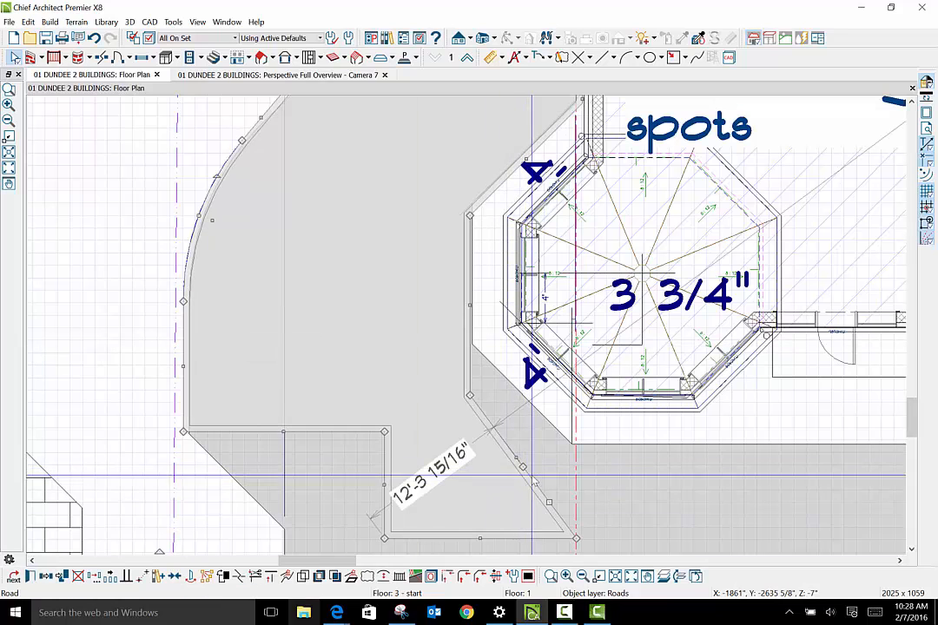
left_click_drag(519, 466, 469, 343)
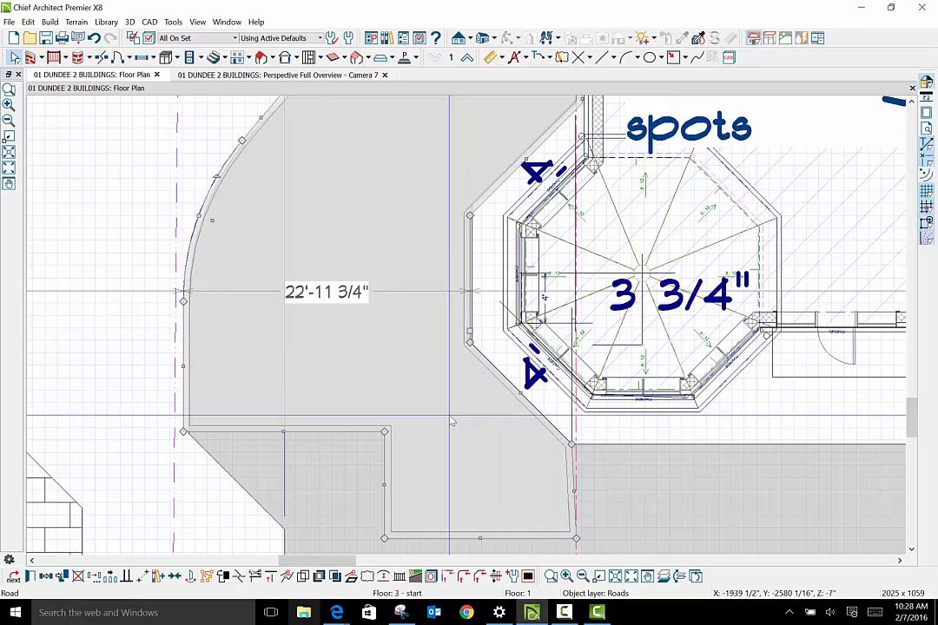
Extend the road's lower end edge down to the lower edge of the parking lot.
scroll(497, 425, "down", 2)
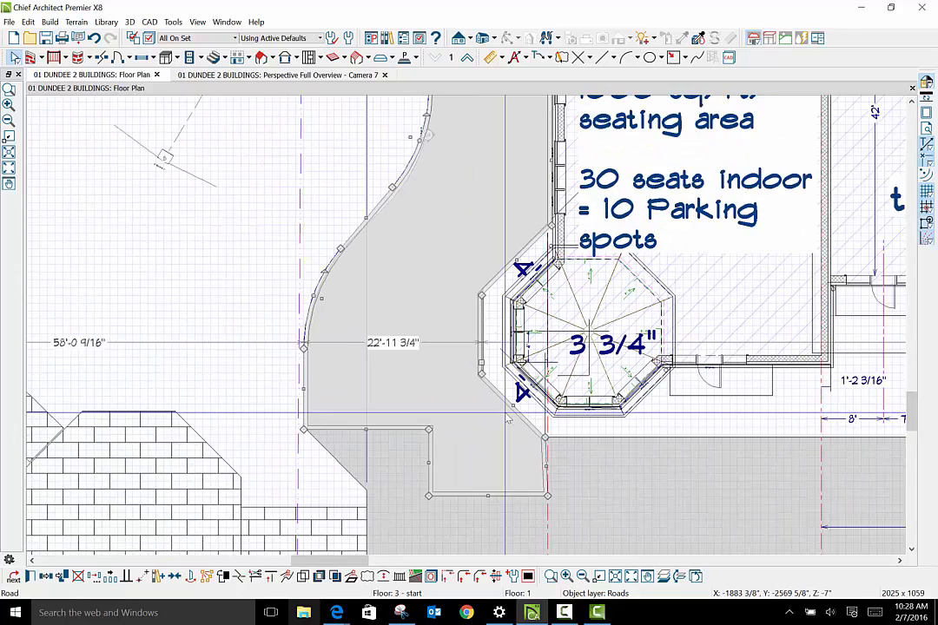
scroll(507, 419, "down", 1)
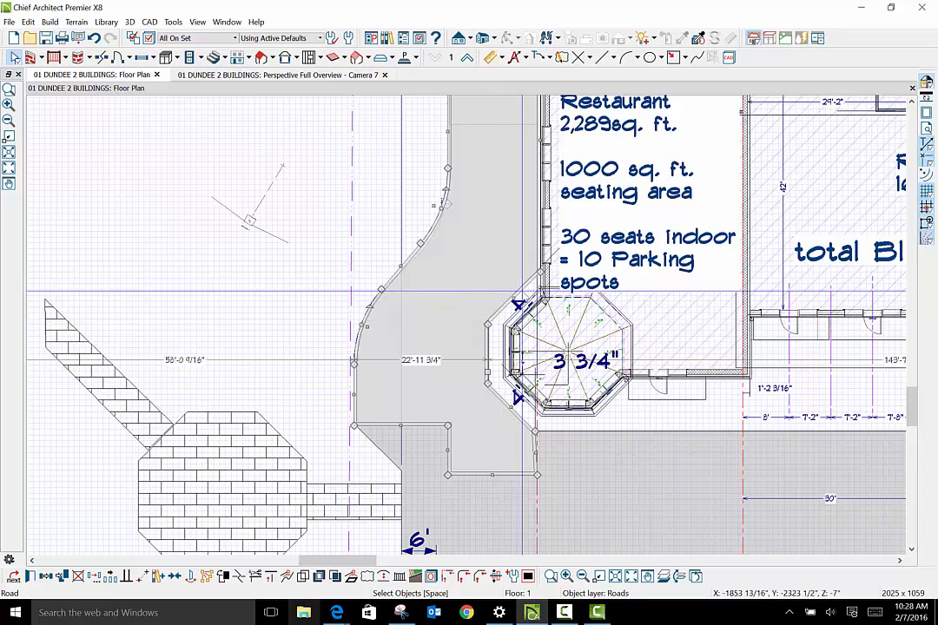
scroll(491, 476, "down", 1)
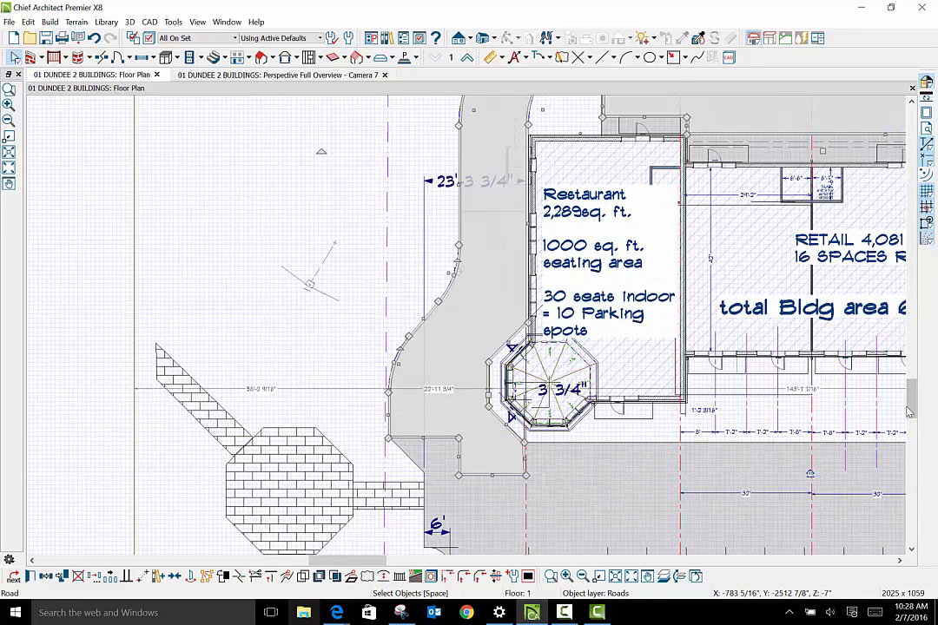
mouse_move(912, 417)
left_mouse_down()
mouse_move(912, 441)
mouse_move(912, 430)
left_mouse_up()
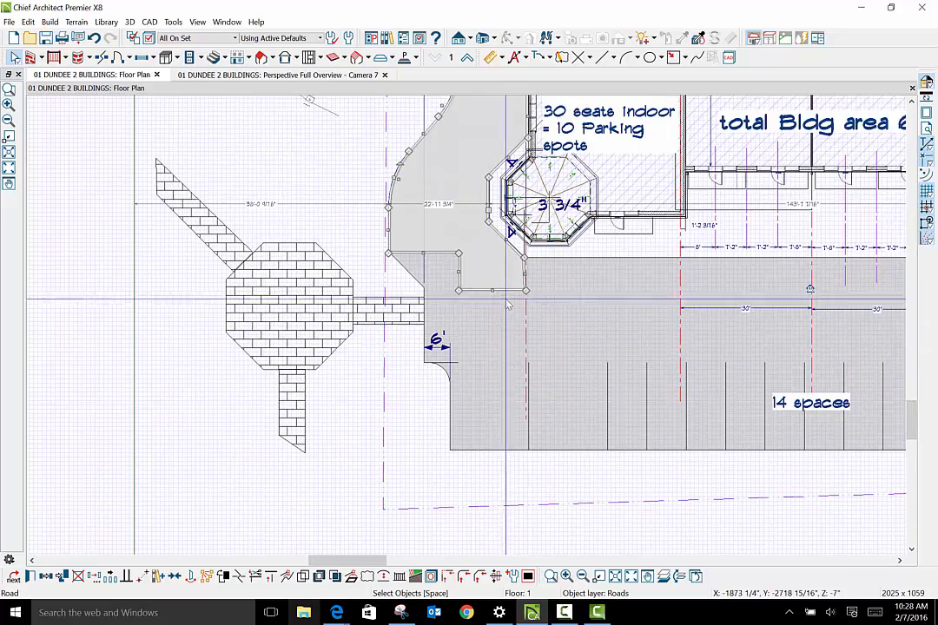
left_click_drag(493, 290, 495, 449)
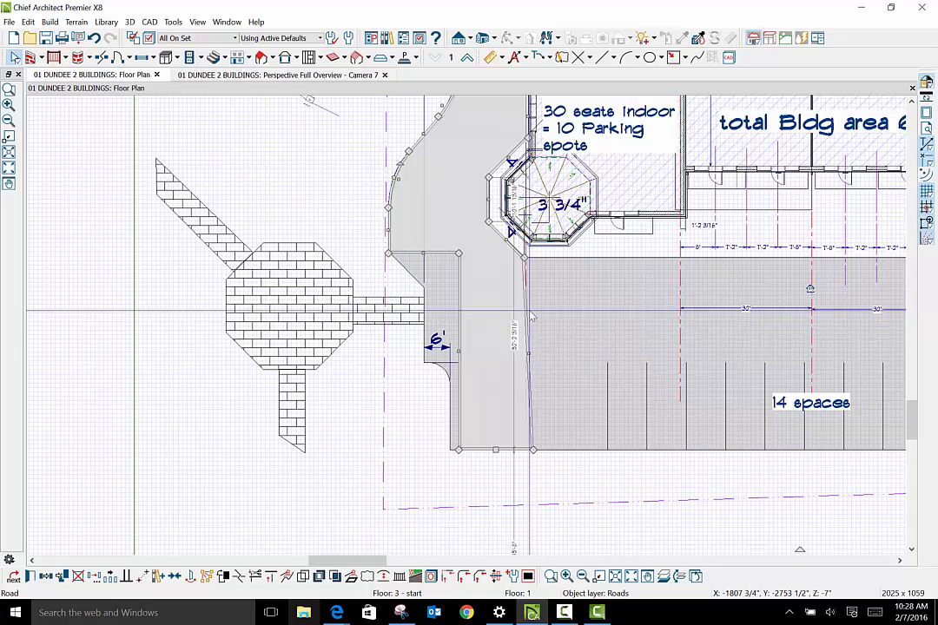
left_click(532, 419)
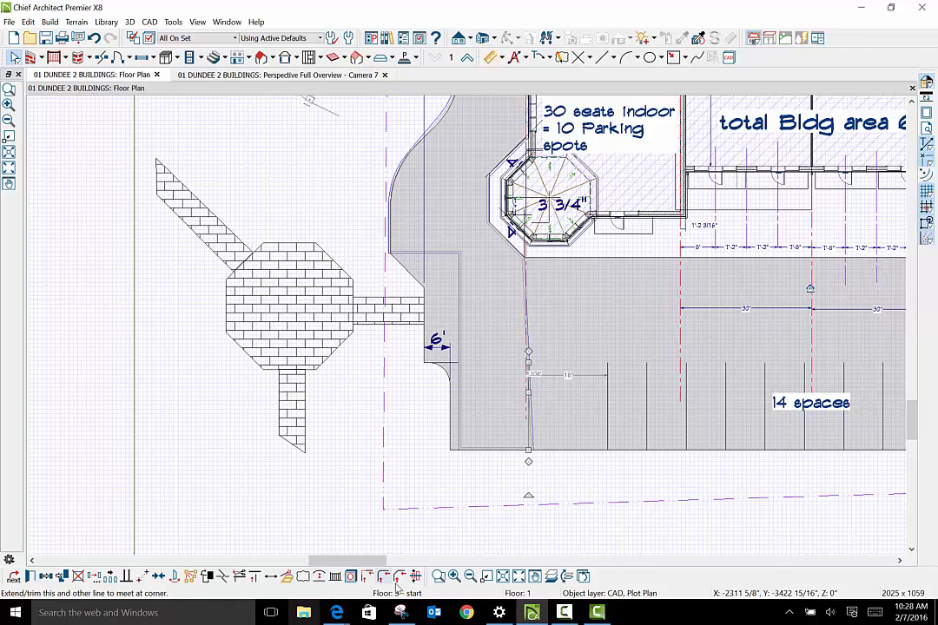
left_click(126, 576)
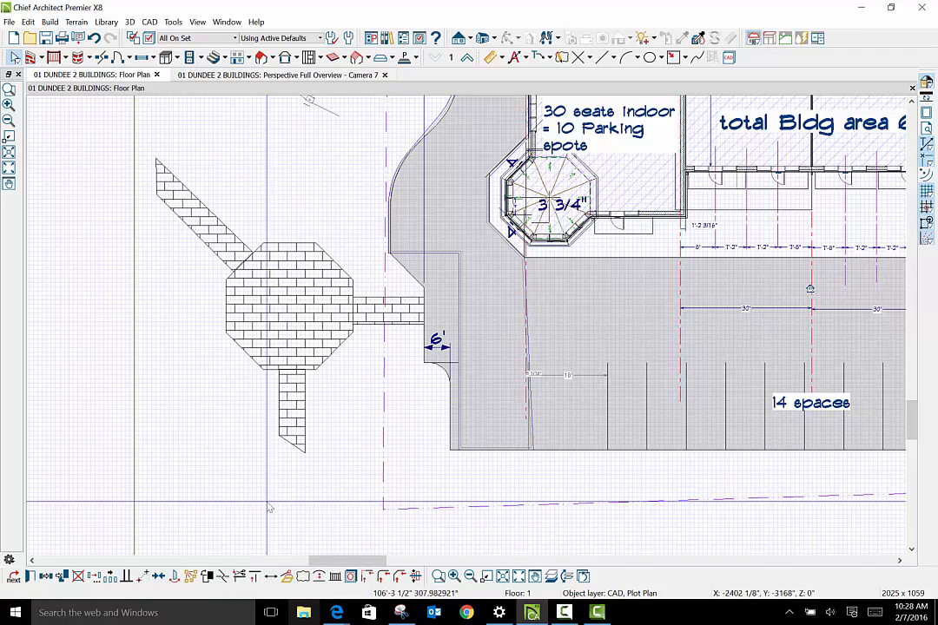
left_click(490, 332)
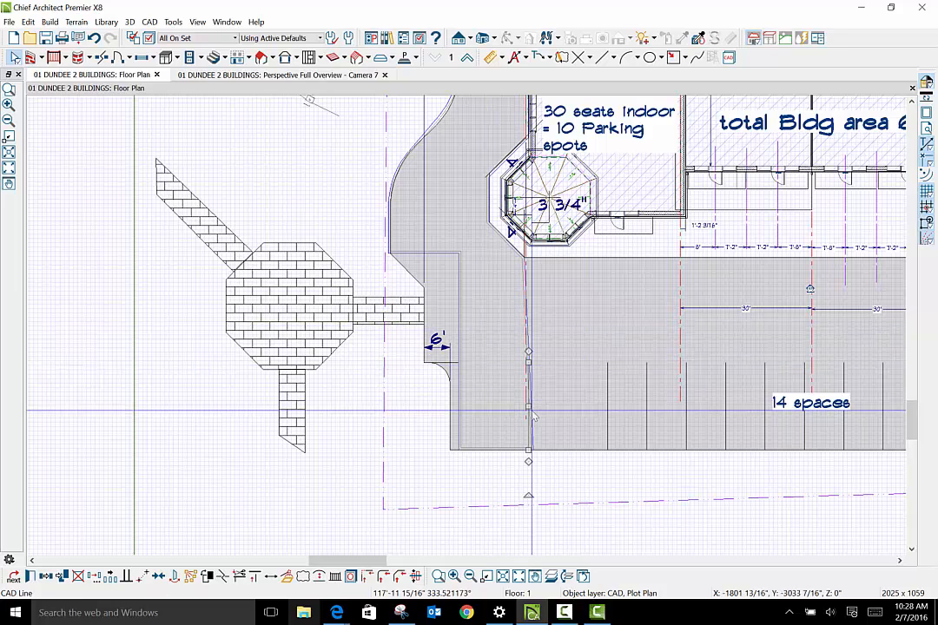
left_click(569, 390)
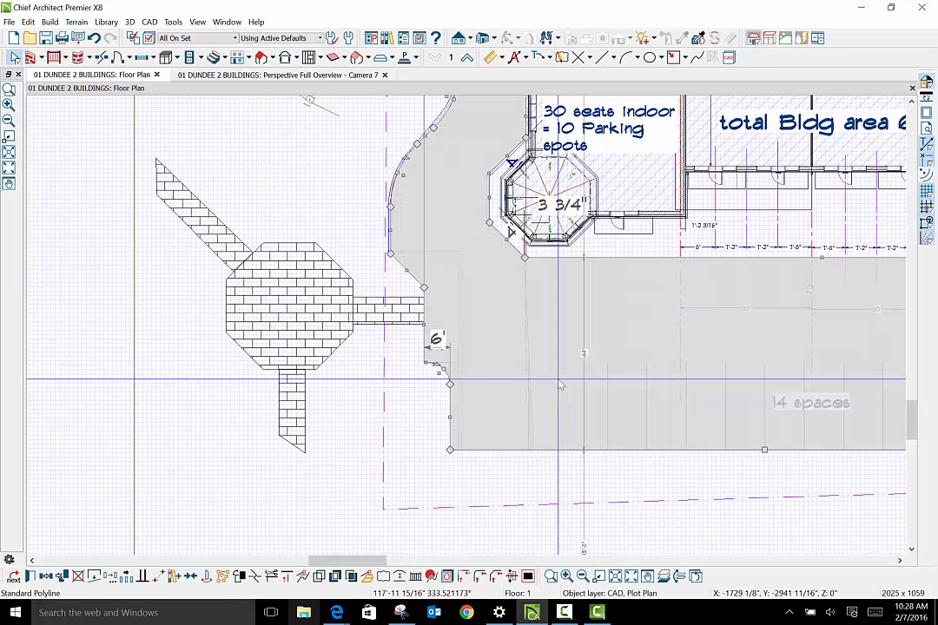
left_click(527, 434)
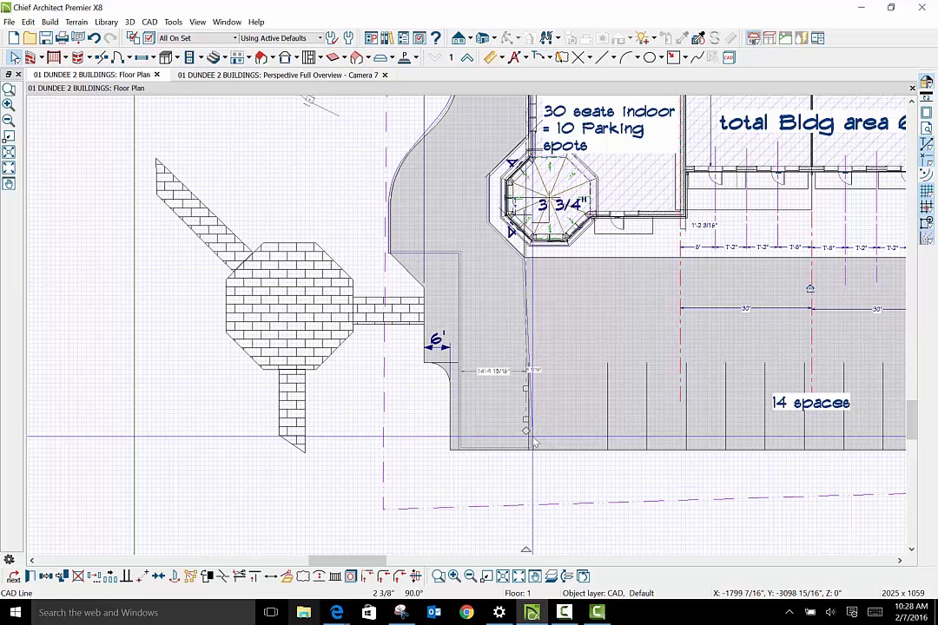
scroll(532, 400, "up", 2)
key("Escape")
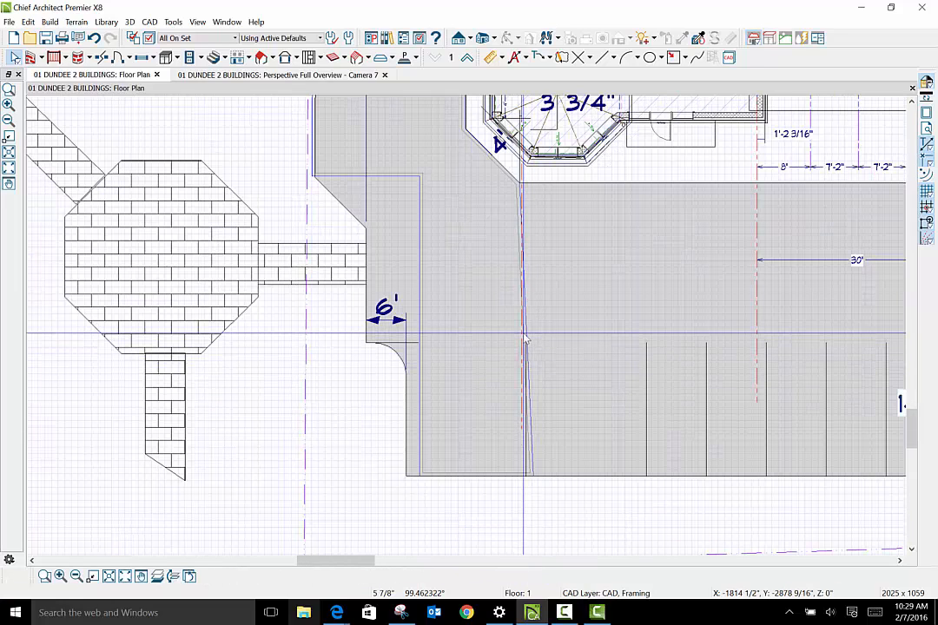
Reselect the road, straighten its slanted parking-side edge to vertical, and move it out beside the second stall line for a width of 33'-5 1/2".
left_click(523, 333)
left_click(532, 467)
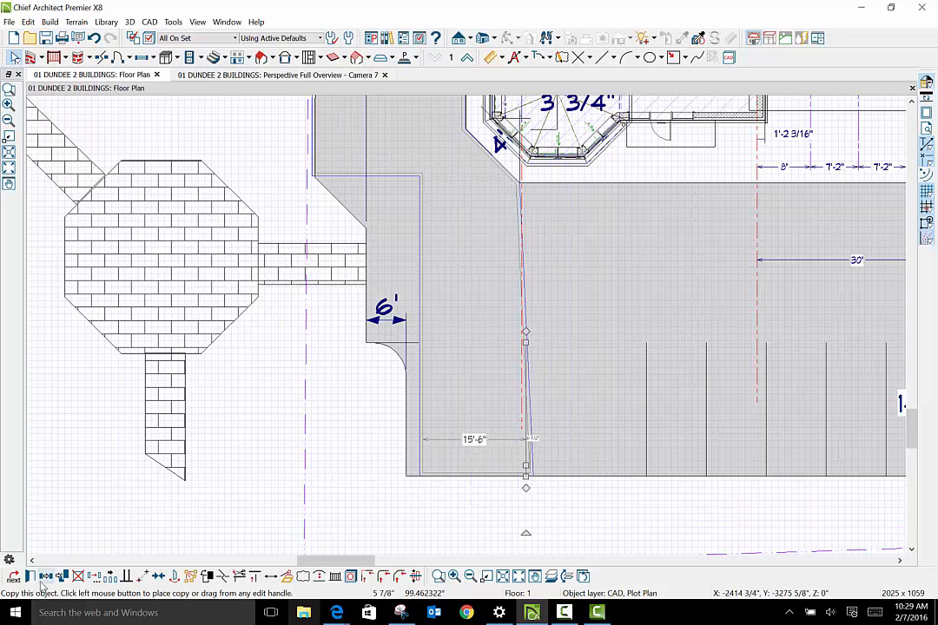
left_click(13, 578)
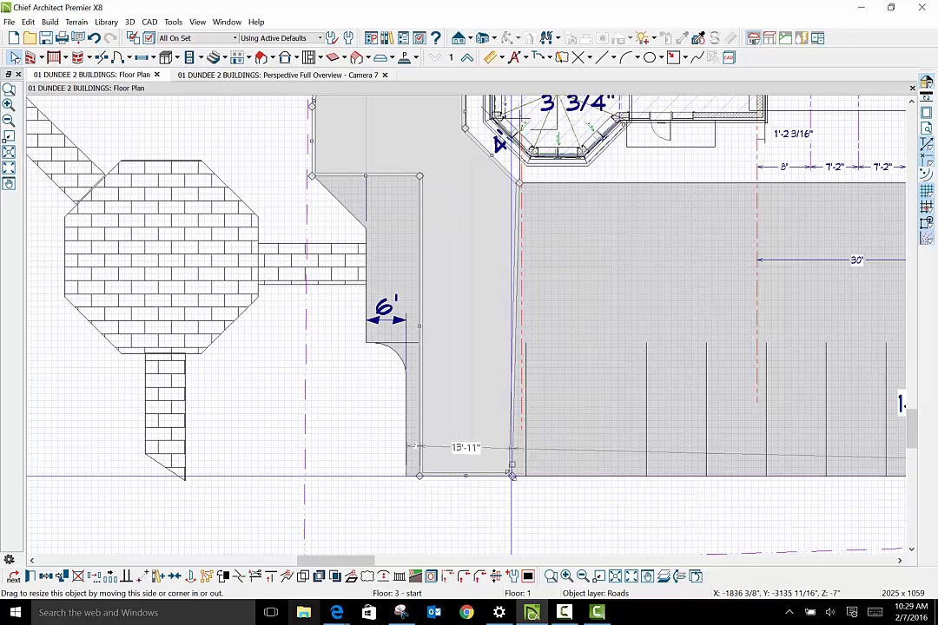
left_click(516, 307)
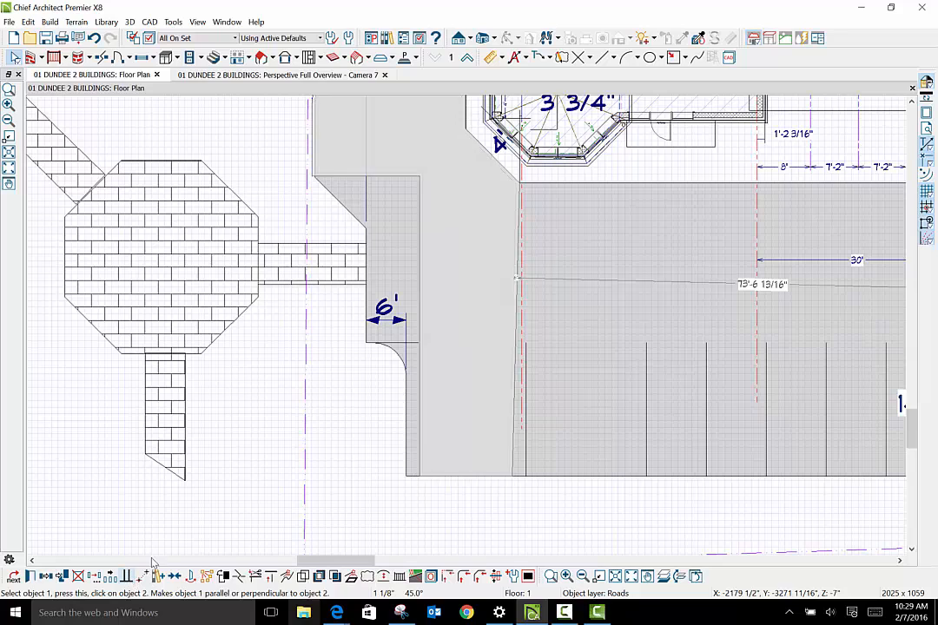
left_click(441, 270)
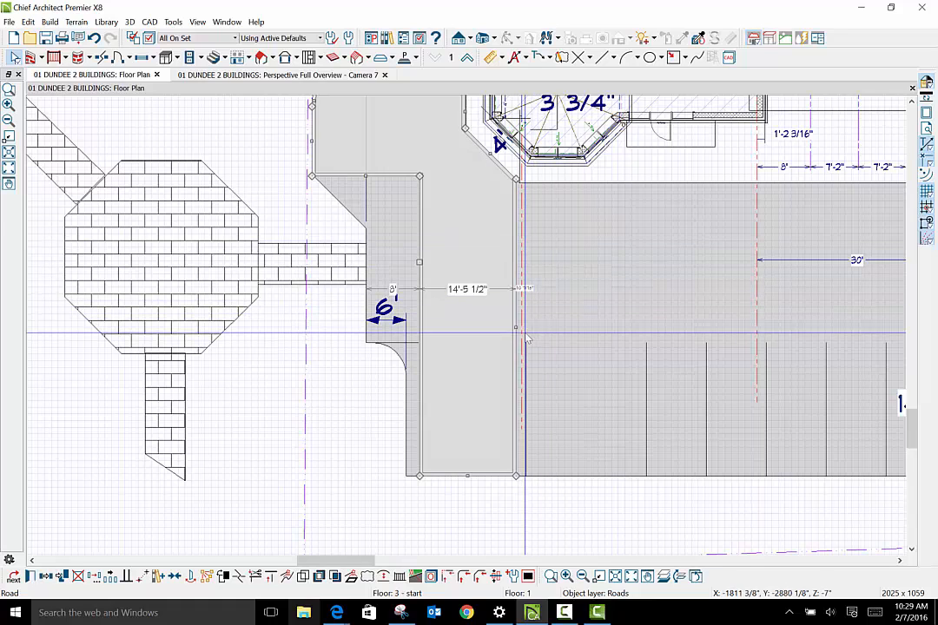
left_click_drag(518, 327, 643, 326)
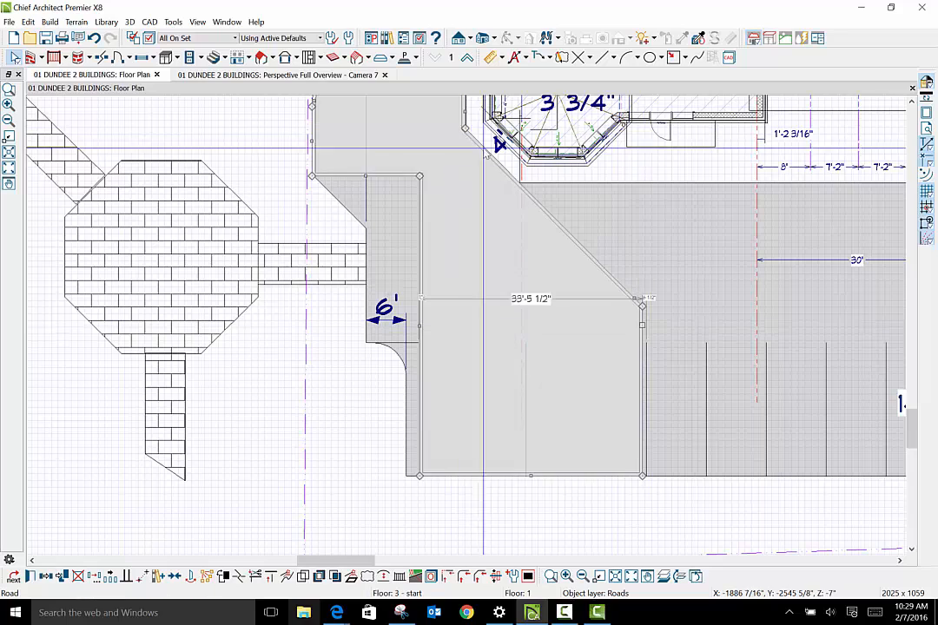
Add a break where the turret outline meets the parking lot and raise the road's parking-side corner to the lot's upper edge.
left_click(242, 577)
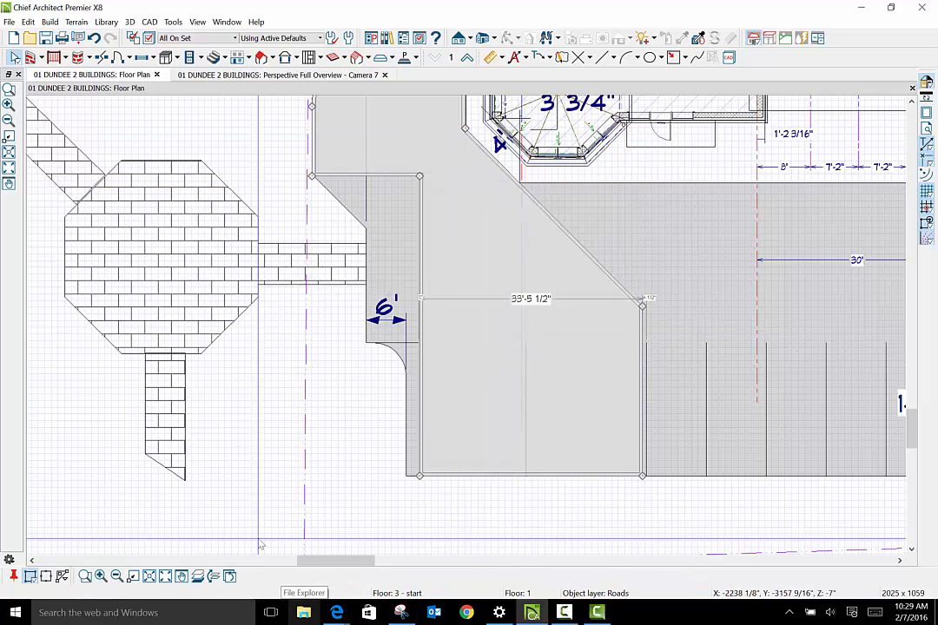
left_click(518, 185)
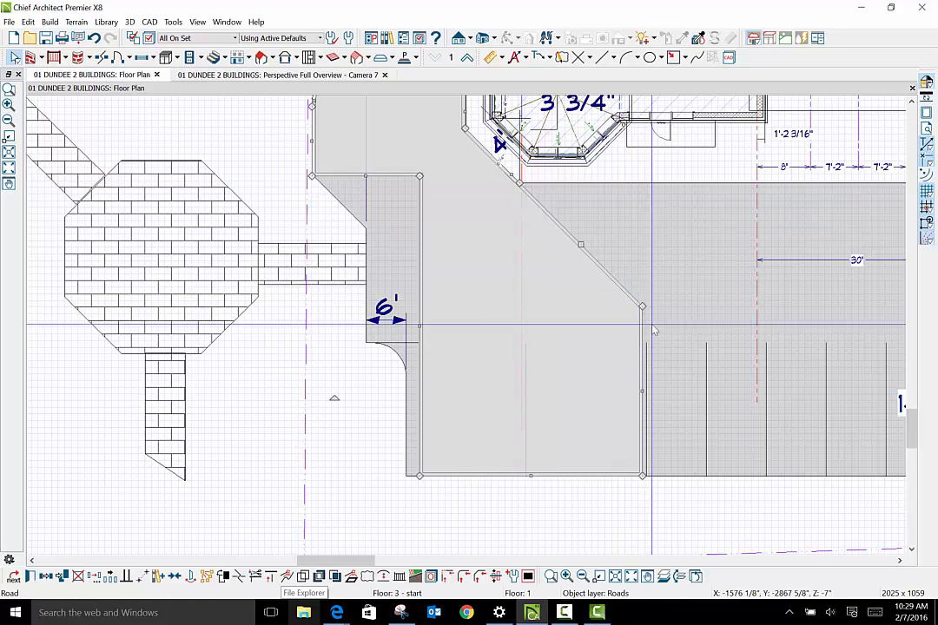
left_click_drag(643, 307, 647, 172)
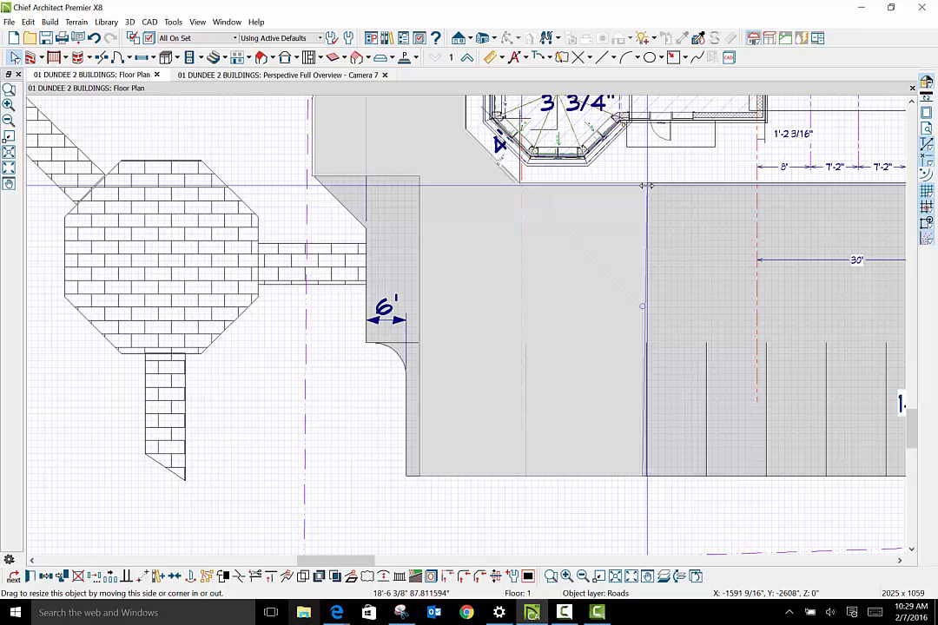
left_click_drag(640, 185, 641, 184)
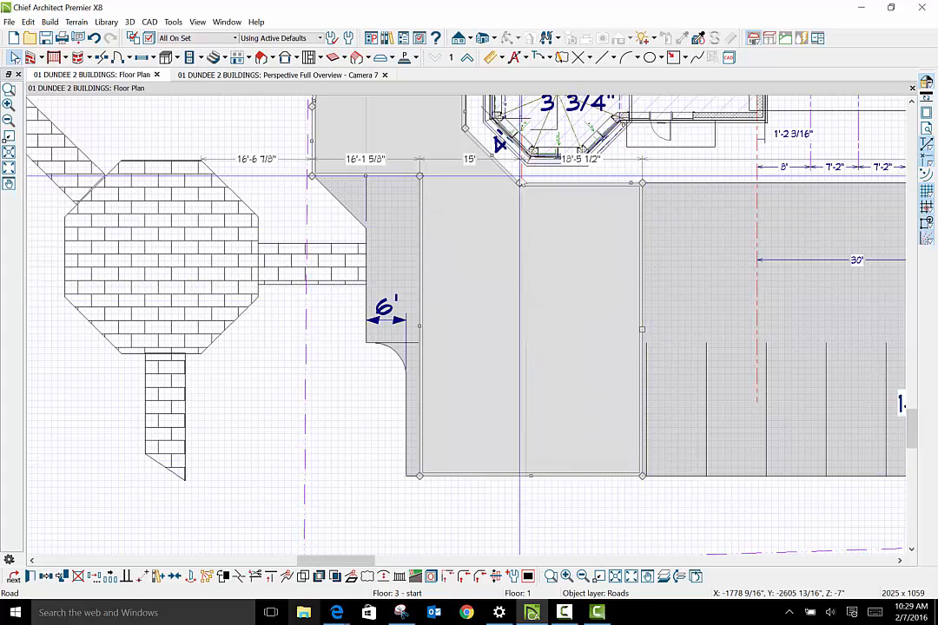
Move the lower road section's outer vertical edge out to the parking lot's outer edge, making the section 35'-5 1/2" wide.
scroll(511, 521, "up", 3)
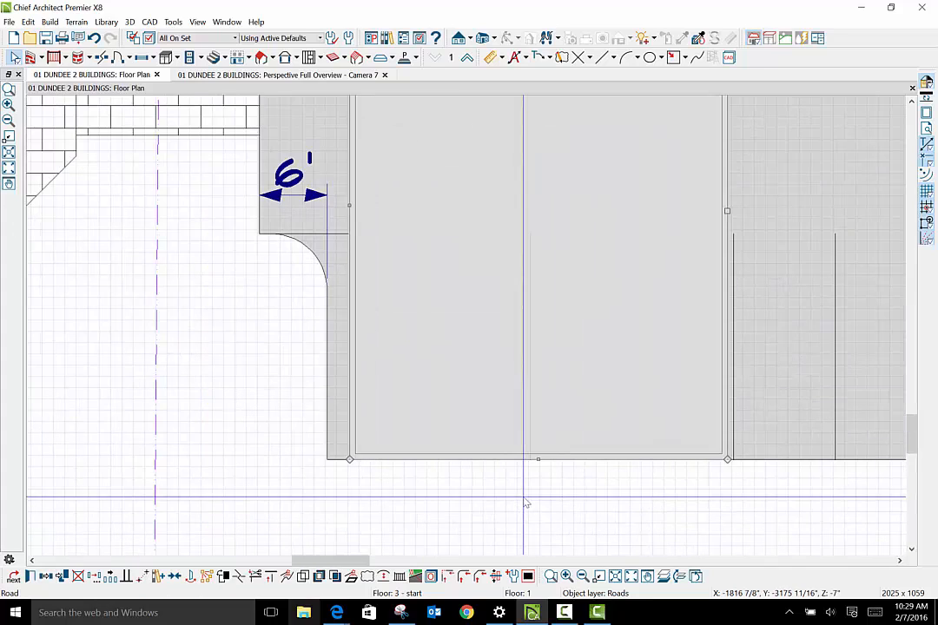
scroll(522, 495, "down", 3)
scroll(534, 517, "up", 2)
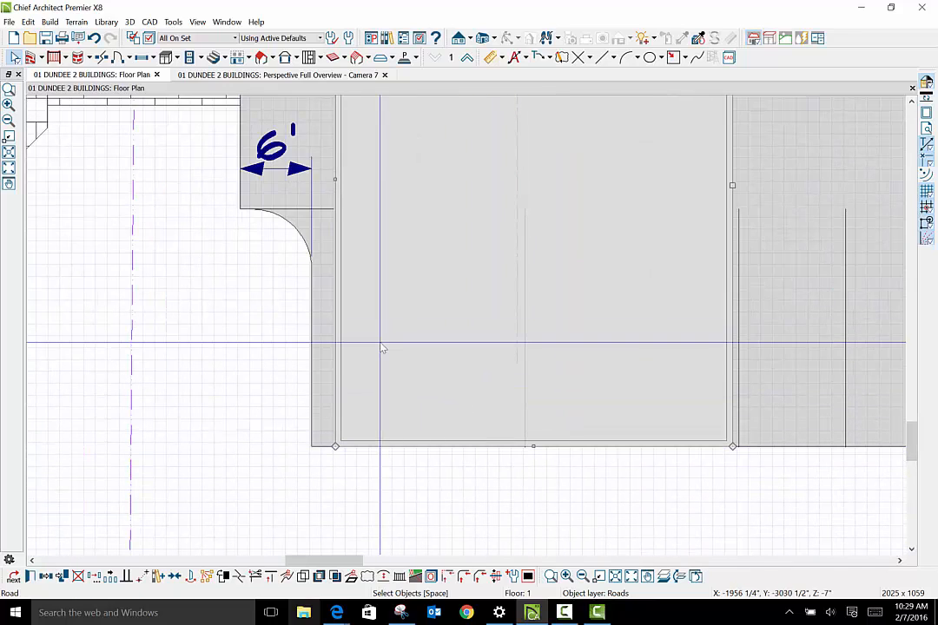
scroll(380, 365, "down", 1)
scroll(383, 363, "down", 1)
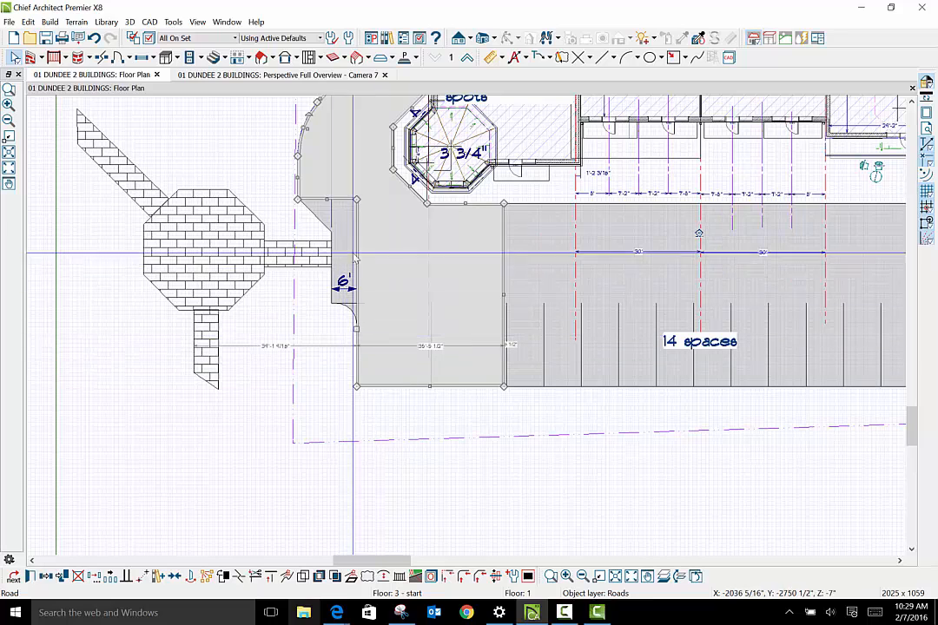
Try to add a break in the road's short horizontal edge in line with the 6' strip's outer side.
scroll(298, 235, "up", 1)
scroll(298, 235, "up", 3)
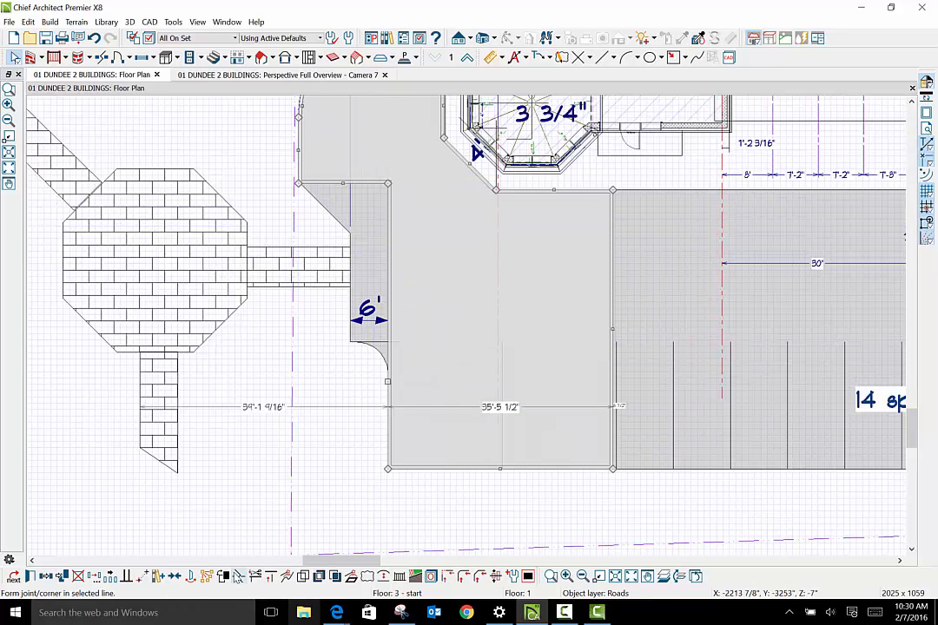
left_click(237, 576)
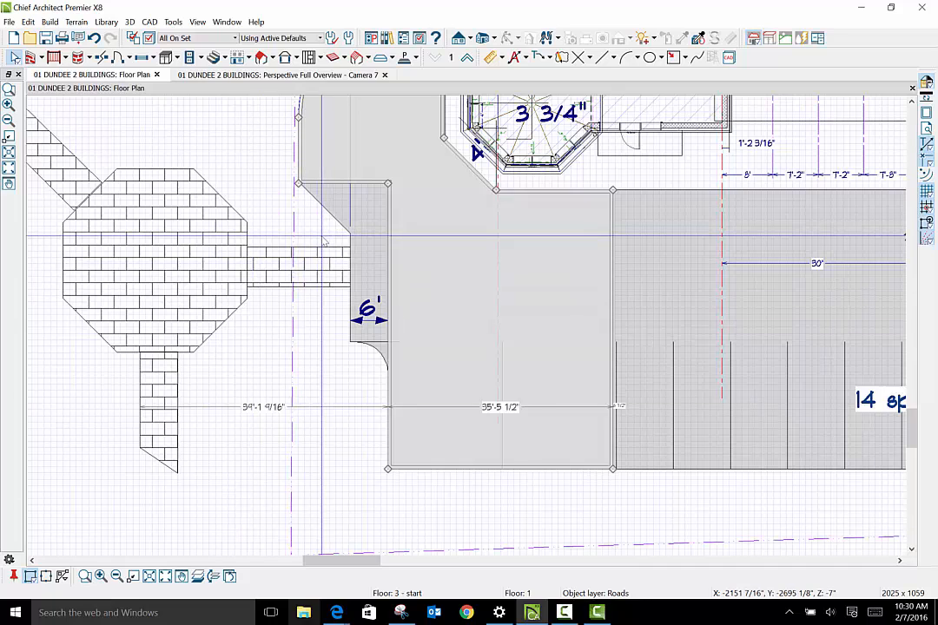
left_click(348, 184)
left_click(348, 207)
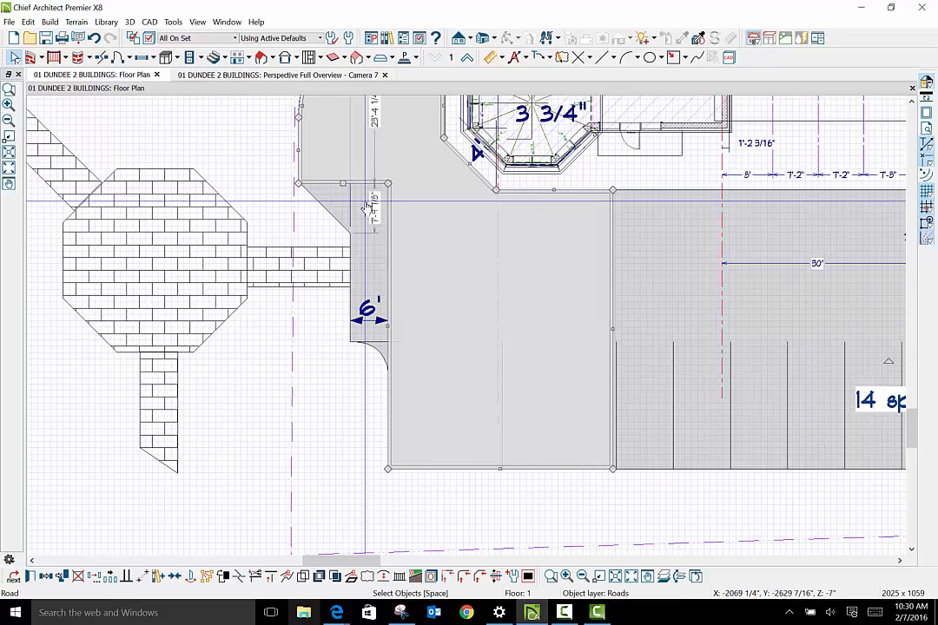
Add a break in the road's vertical edge beside the 6' strip and move the corner above it to the end of the outline's slanted side.
left_click(238, 577)
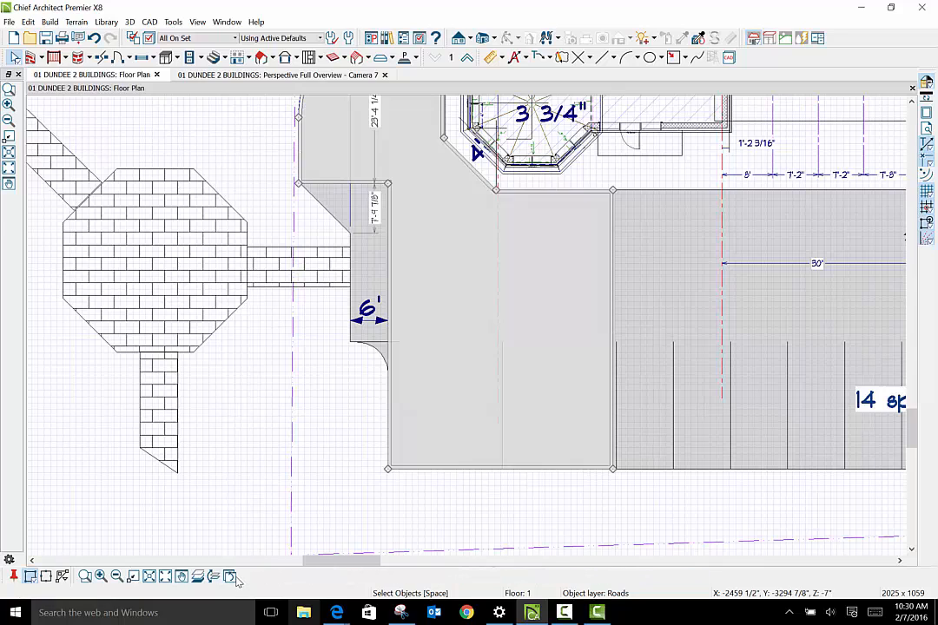
left_click(389, 242)
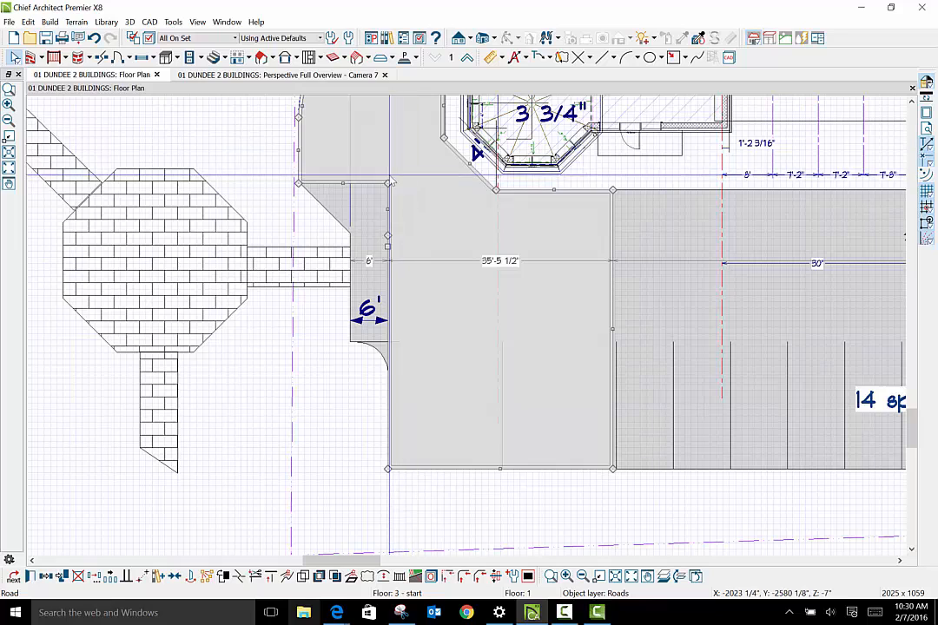
left_click_drag(387, 243, 348, 232)
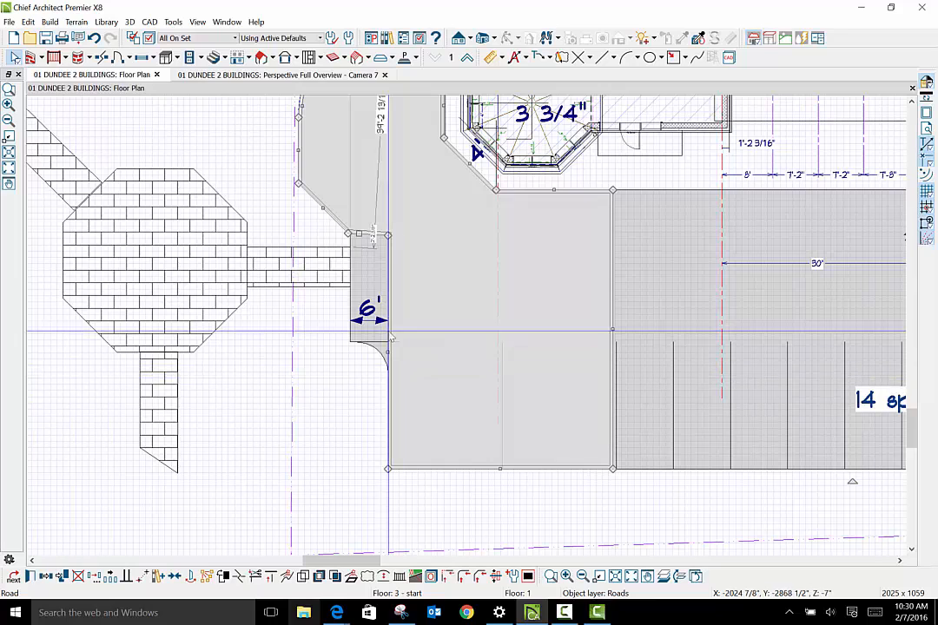
Make the short edge across the 6' strip parallel to the road's lower edge and move it down to about 34'-4 7/8" above that edge.
left_click(375, 233)
left_click(374, 233)
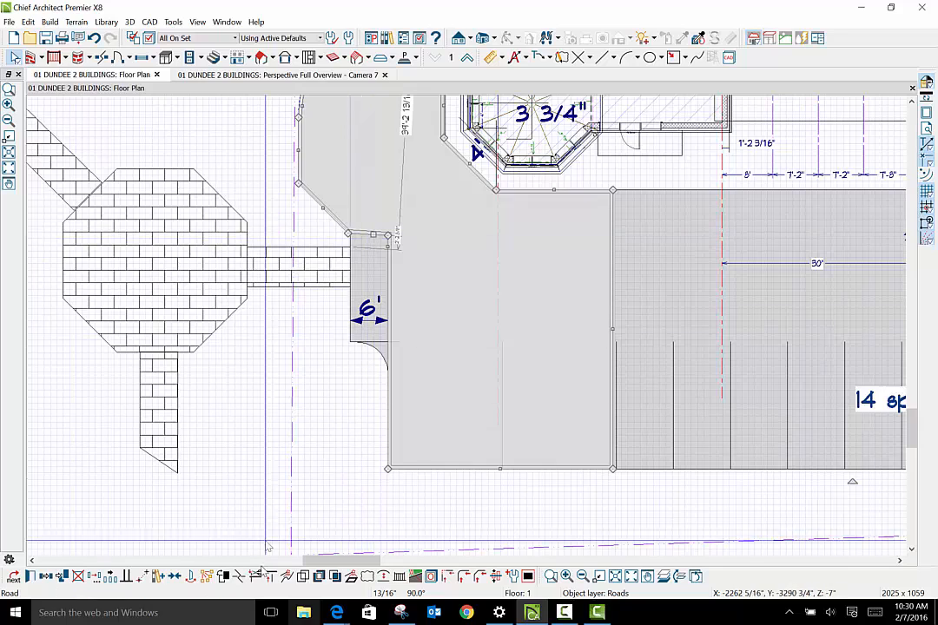
left_click(126, 577)
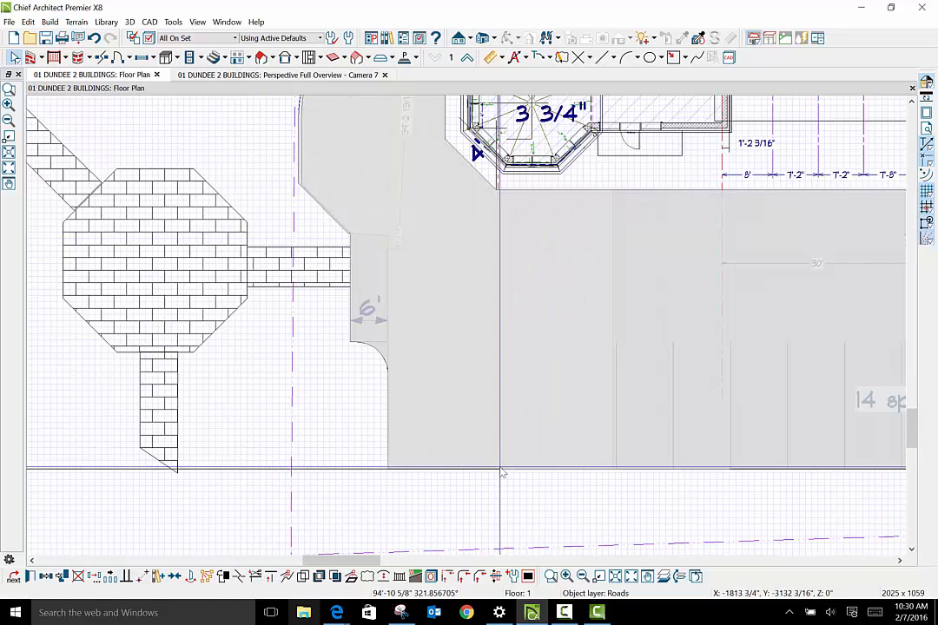
left_click(502, 473)
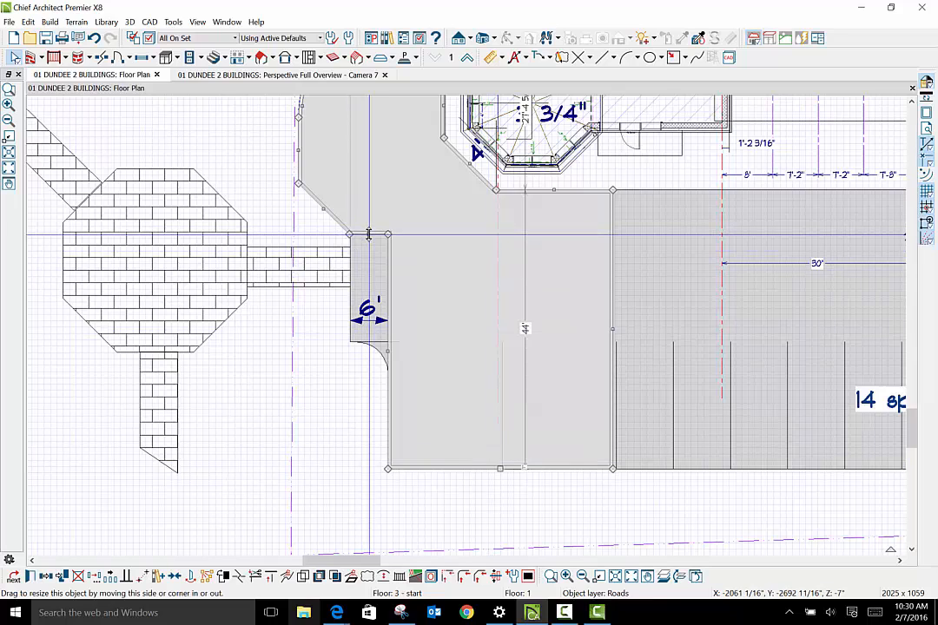
left_click_drag(369, 235, 372, 250)
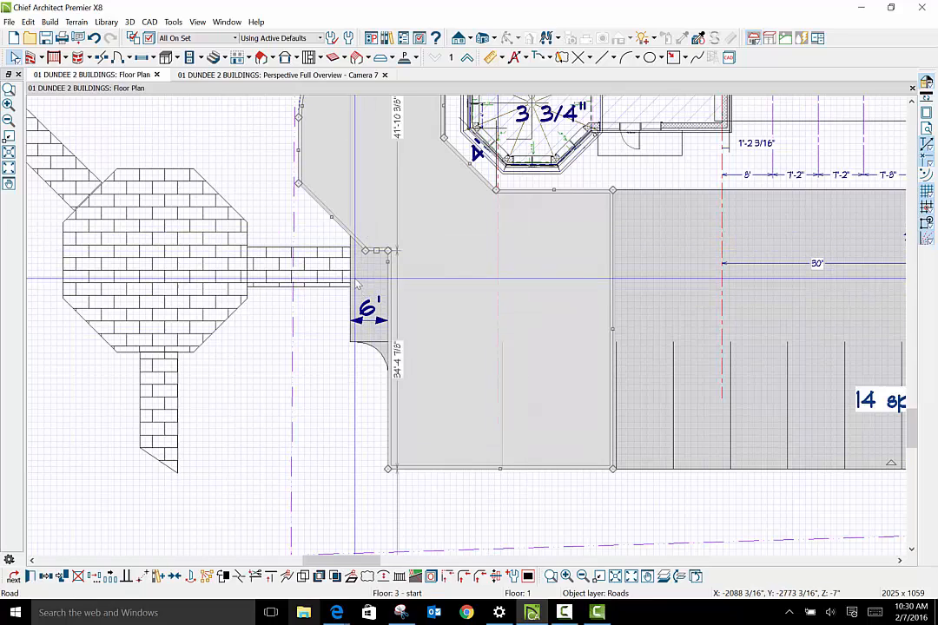
Try to add a break in the road's slanted edge where it meets the 6' strip's outer side.
scroll(356, 284, "up", 3)
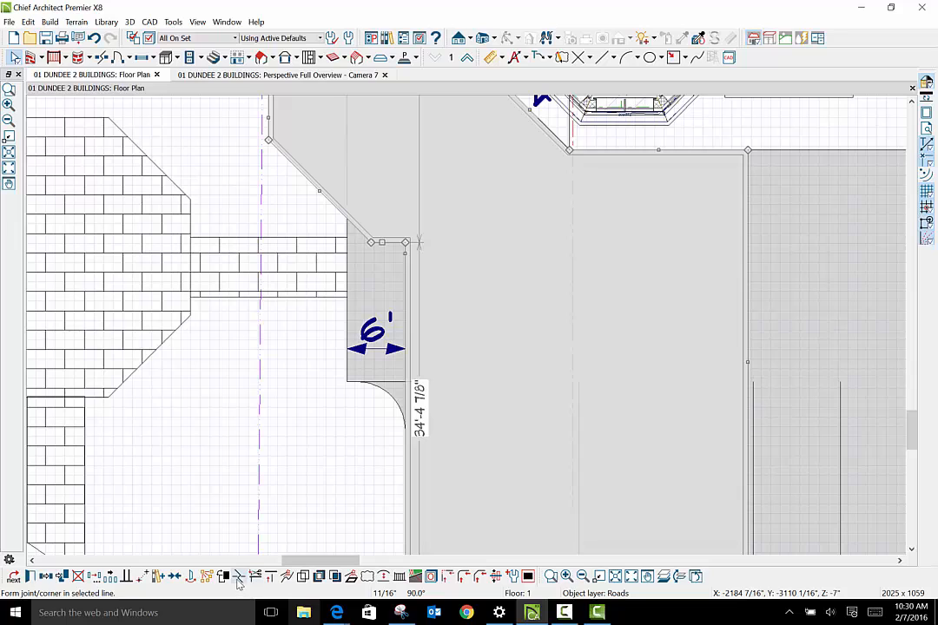
left_click(238, 577)
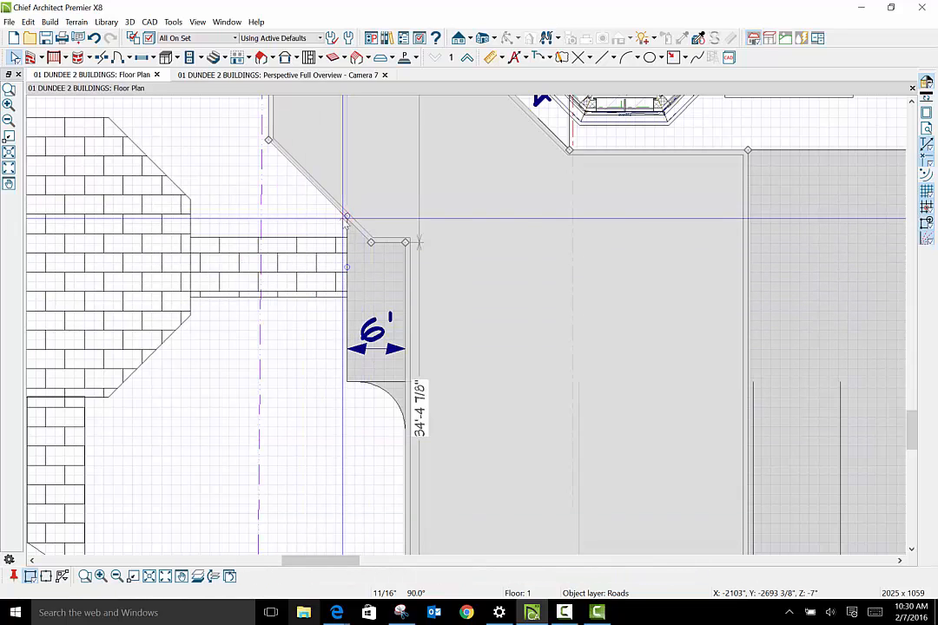
left_click(372, 242)
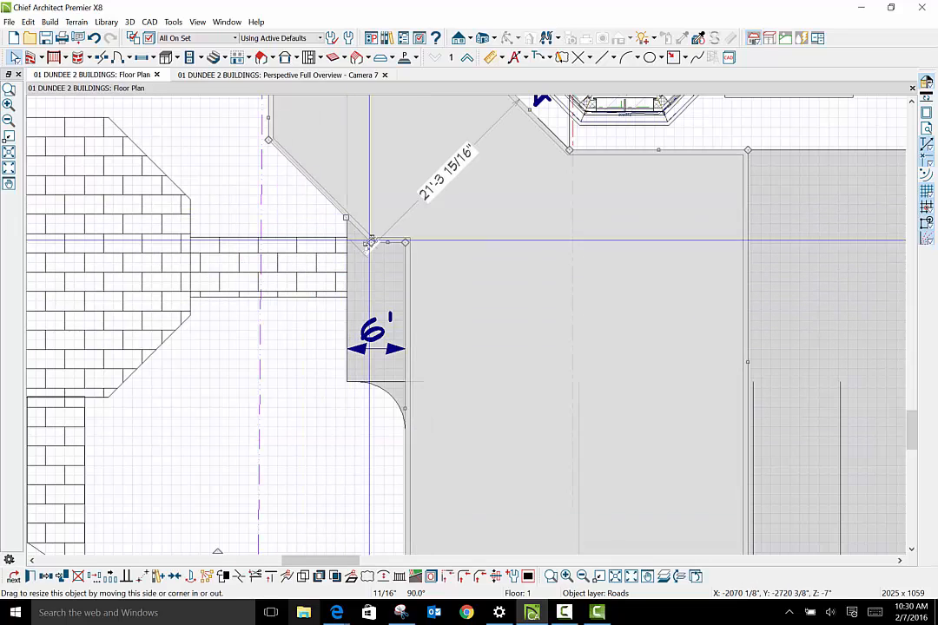
mouse_move(372, 242)
left_mouse_down()
mouse_move(361, 246)
mouse_move(368, 240)
left_mouse_up()
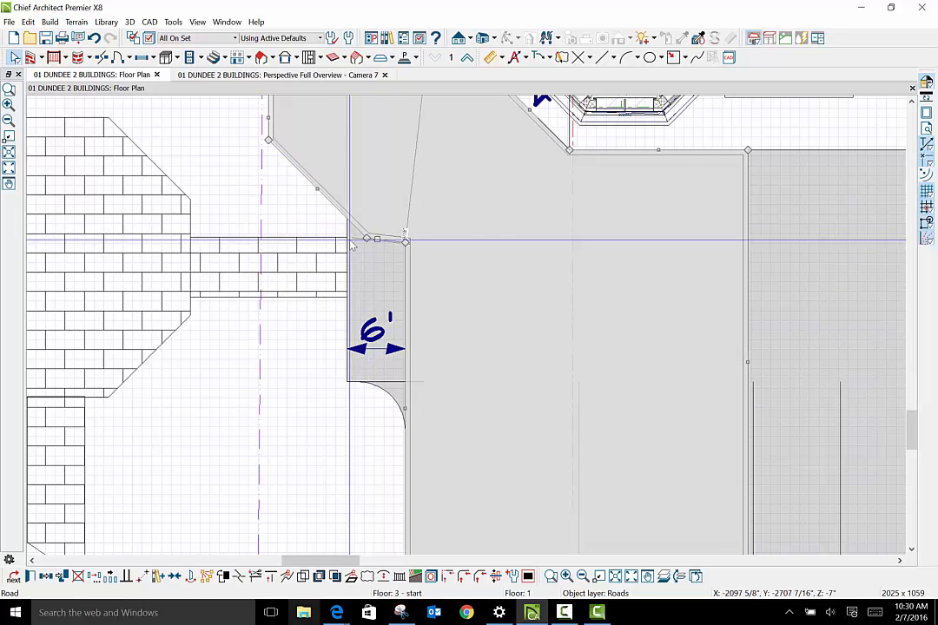
left_click(243, 577)
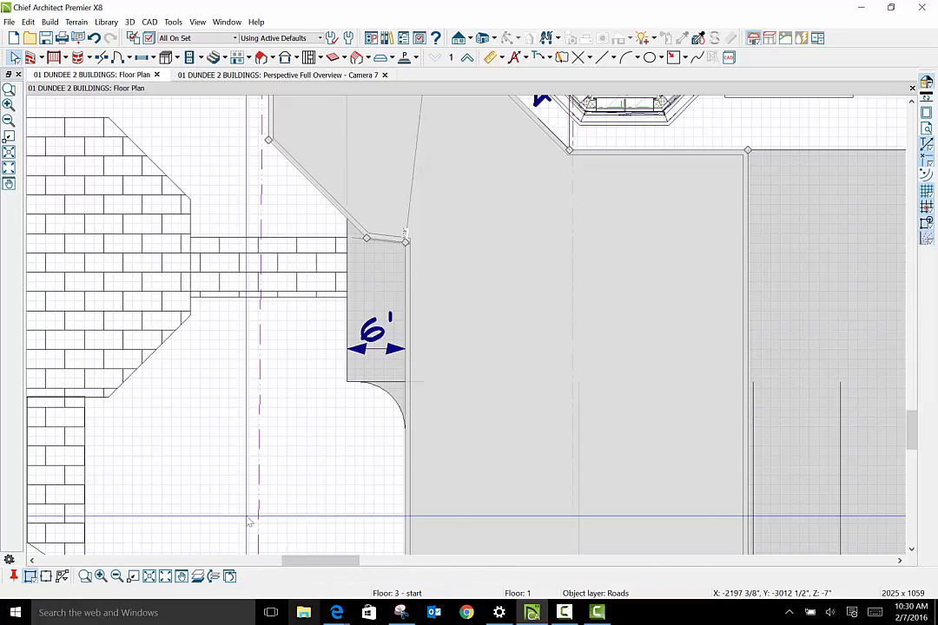
left_click(348, 217)
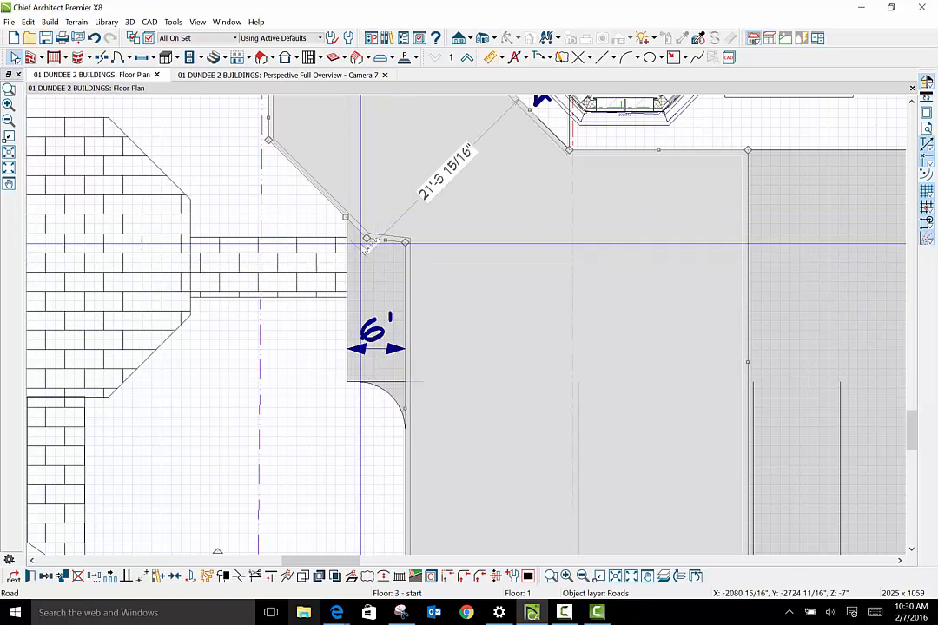
Reselect the road and try again to break its slanted edge at the driveway outline's corner.
left_click(362, 182)
left_click(331, 205)
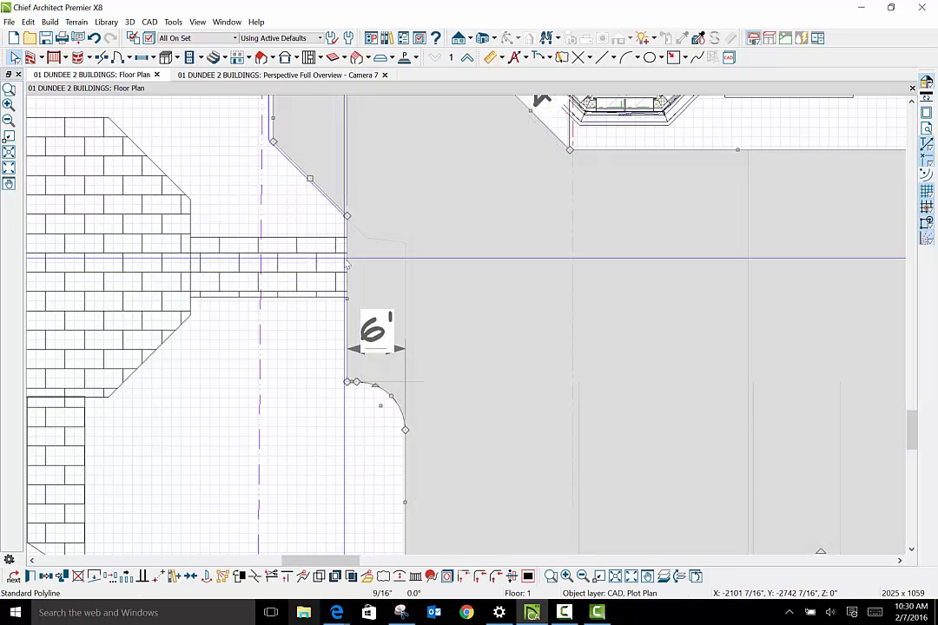
left_click(346, 265)
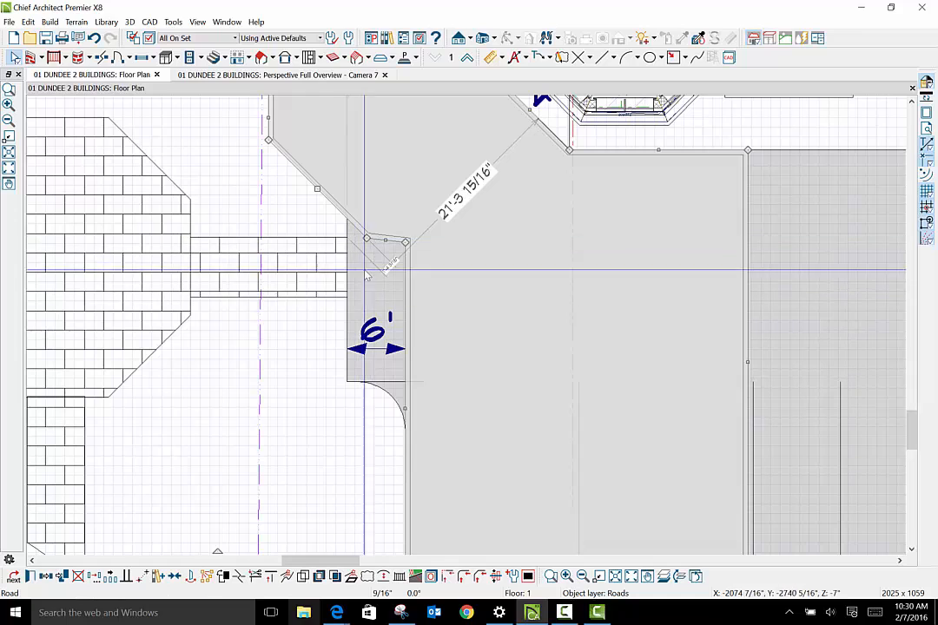
scroll(319, 255, "up", 3)
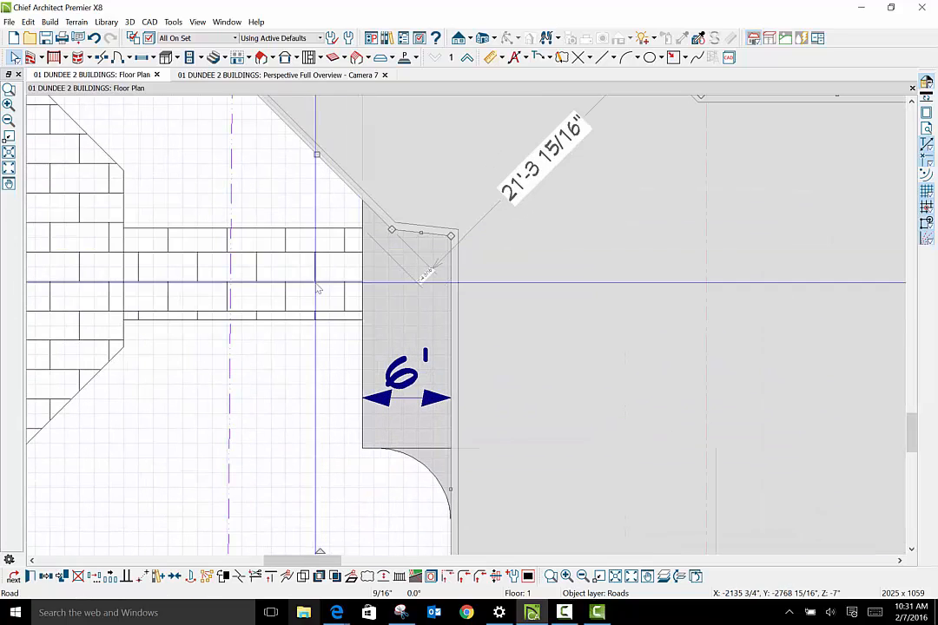
left_click(240, 578)
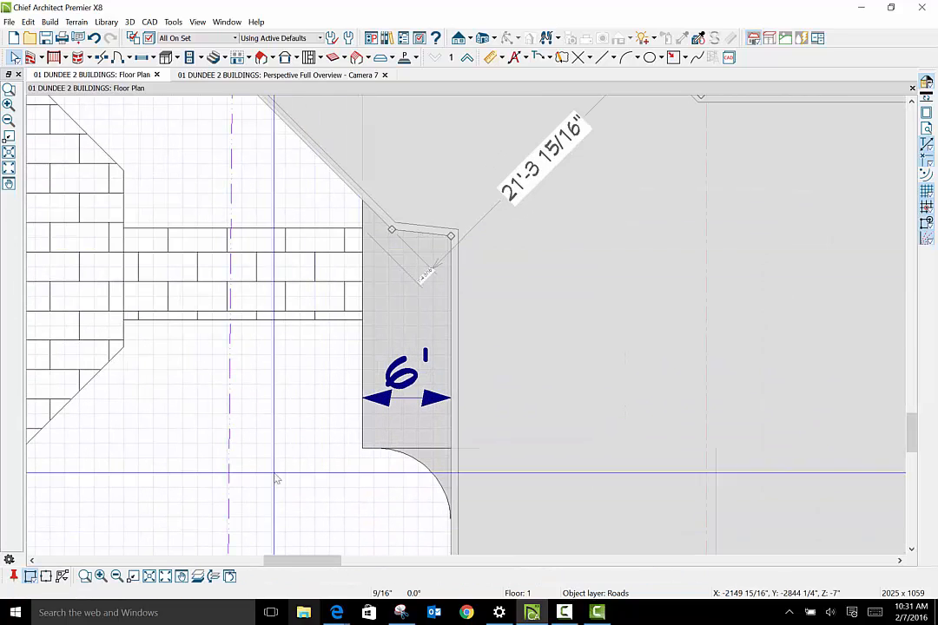
left_click(364, 197)
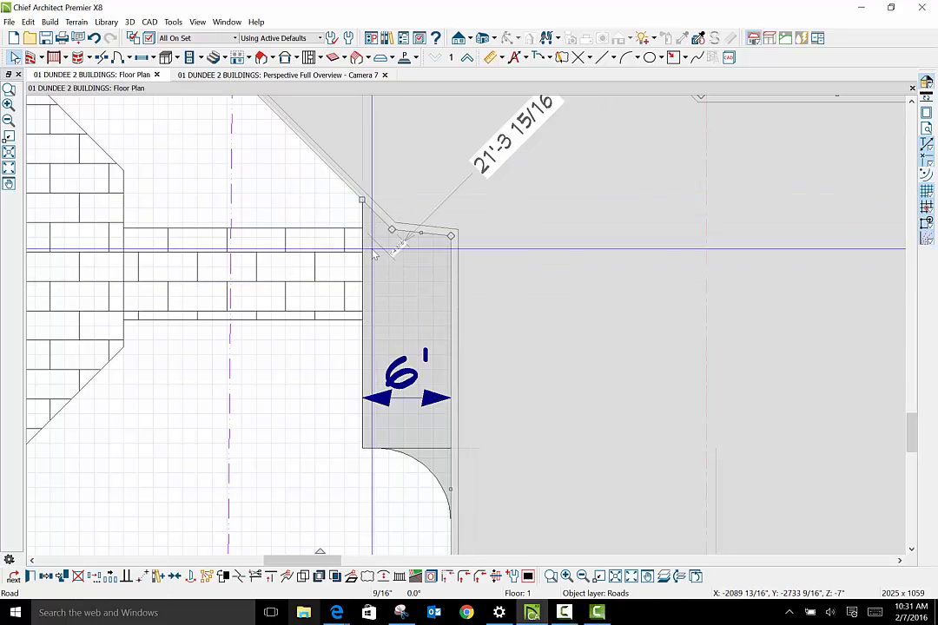
mouse_move(393, 230)
left_mouse_down()
mouse_move(375, 237)
mouse_move(406, 211)
mouse_move(392, 229)
left_mouse_up()
left_click(332, 172)
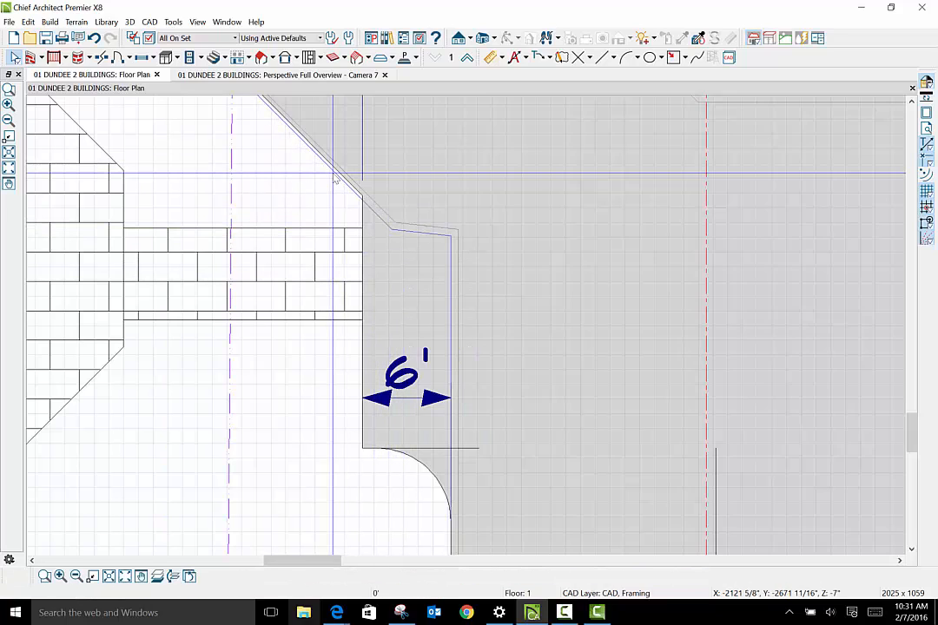
left_click(334, 172)
left_click_drag(333, 172, 336, 169)
left_click(170, 532)
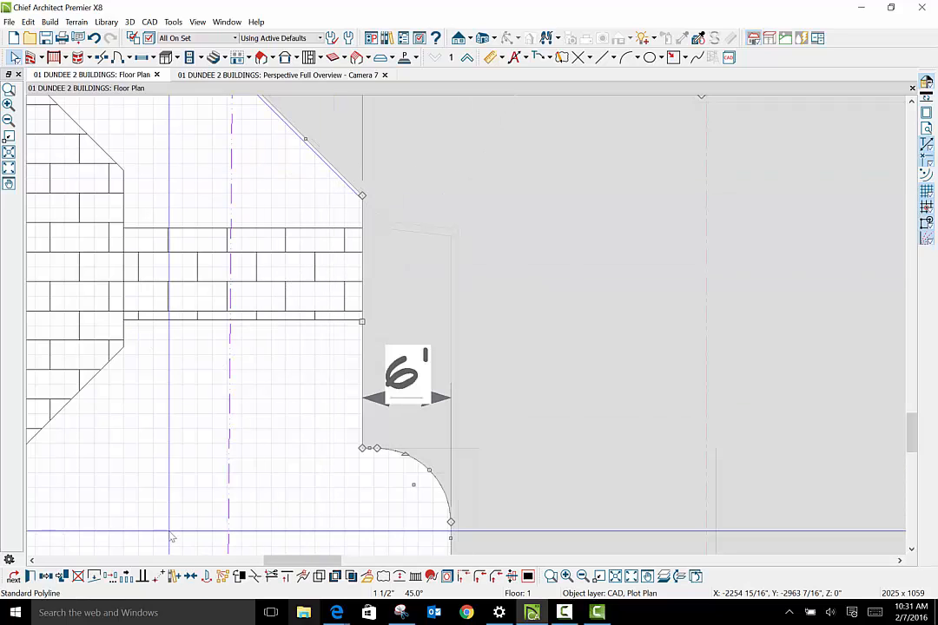
key("Escape")
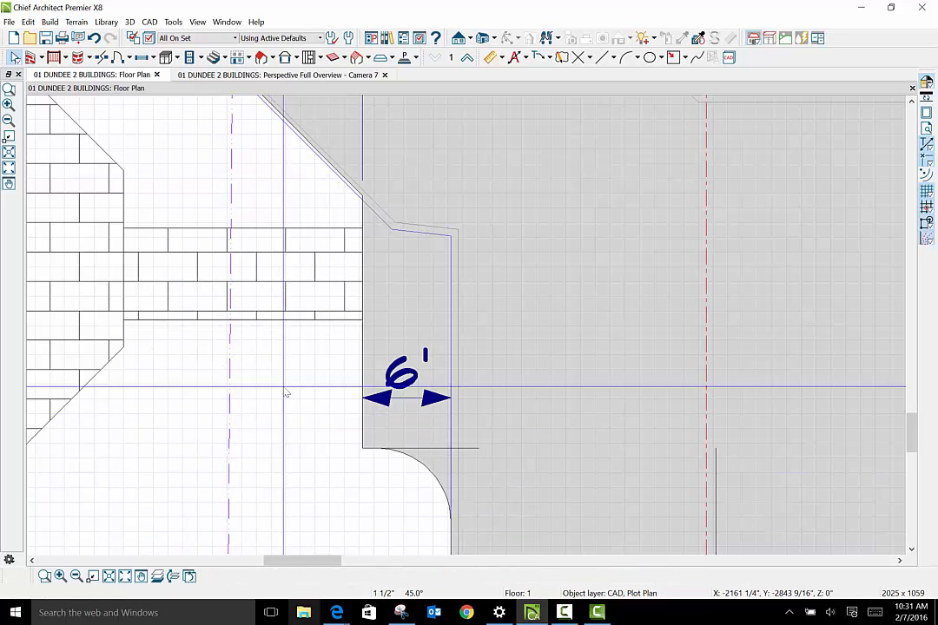
Select the road and add a break in its slanted edge at the driveway outline's corner above the 6' strip.
left_click(385, 220)
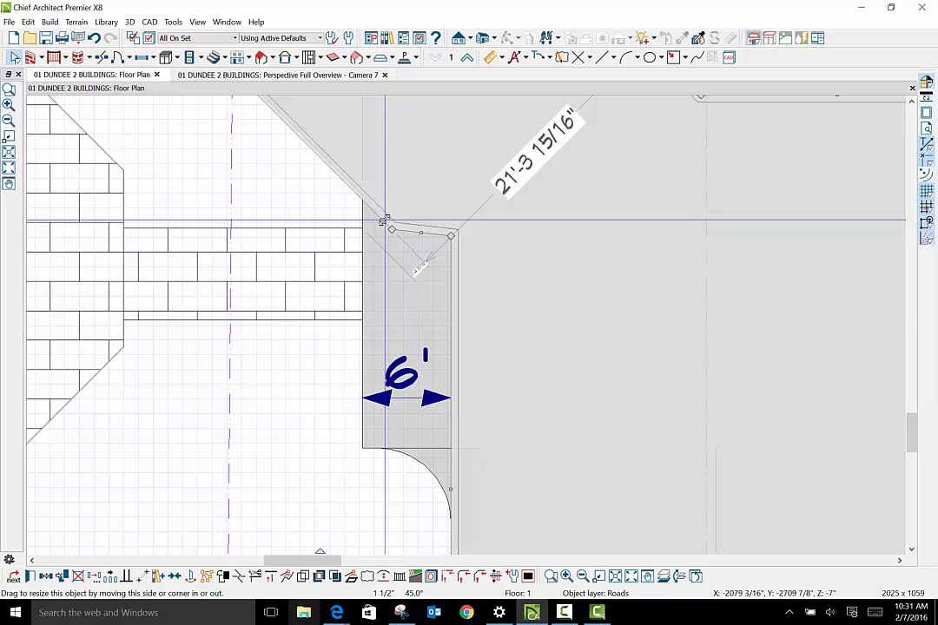
left_click(238, 580)
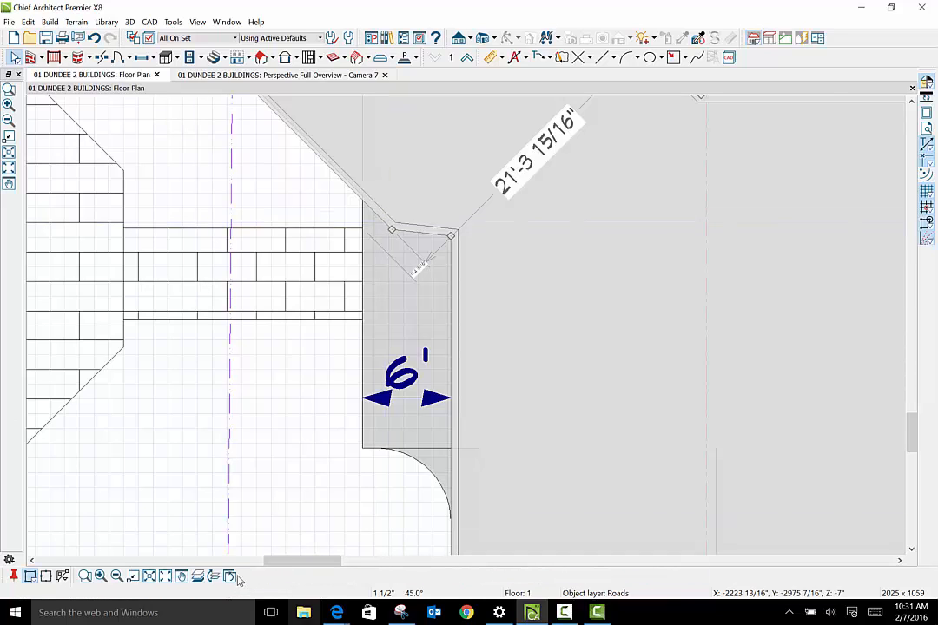
left_click(363, 197)
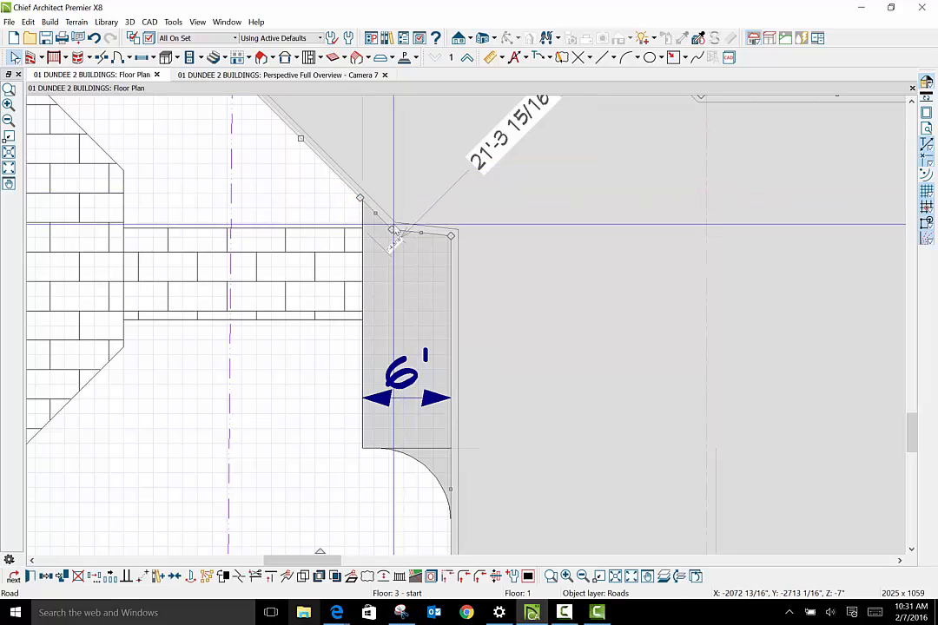
Move the road corner down to the 6' strip's lower outer corner and align the vertical edge about 9'-0 3/8" from the property line.
left_click_drag(391, 230, 360, 444)
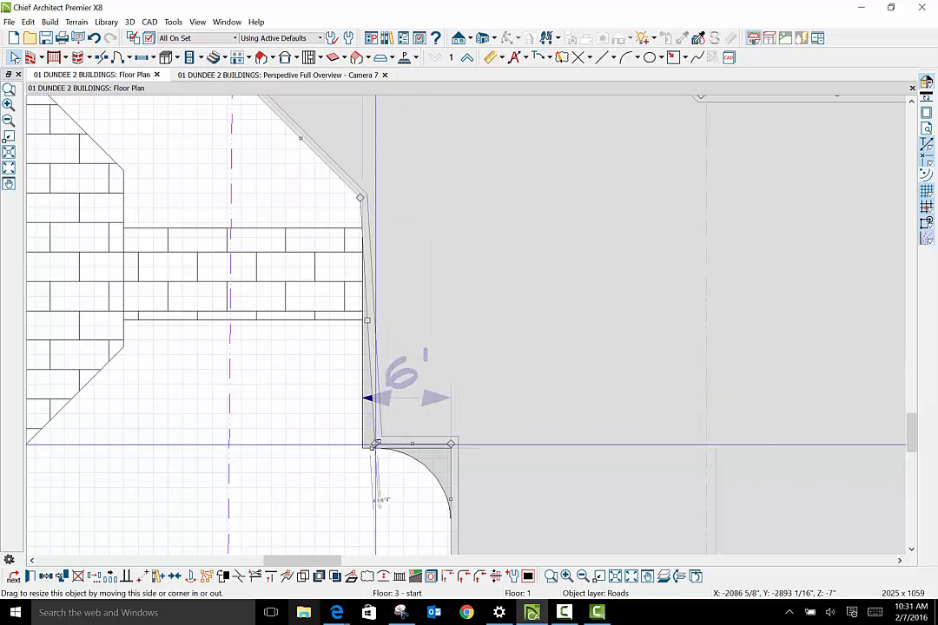
left_click_drag(374, 444, 362, 443)
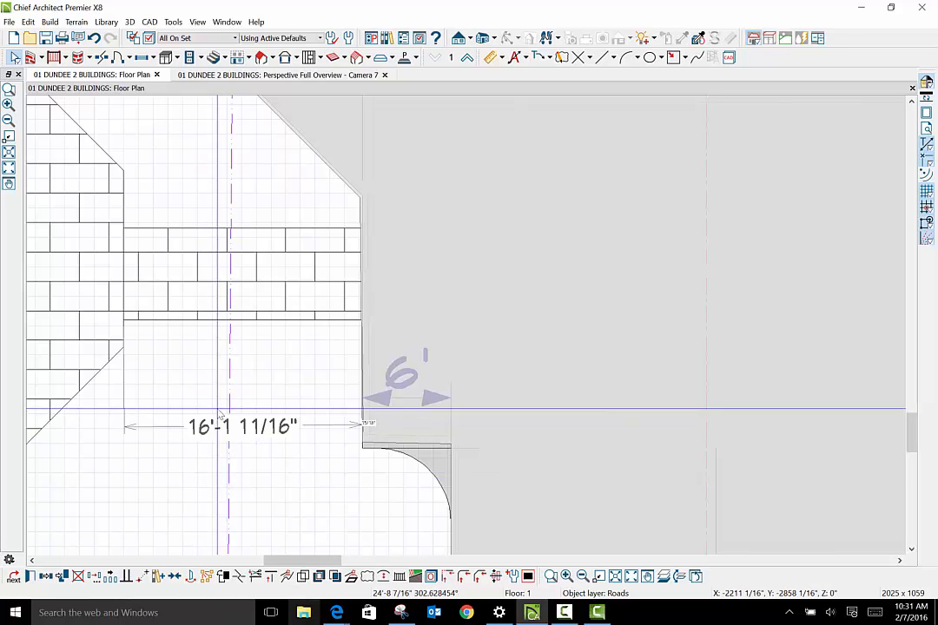
left_click_drag(362, 412, 232, 391)
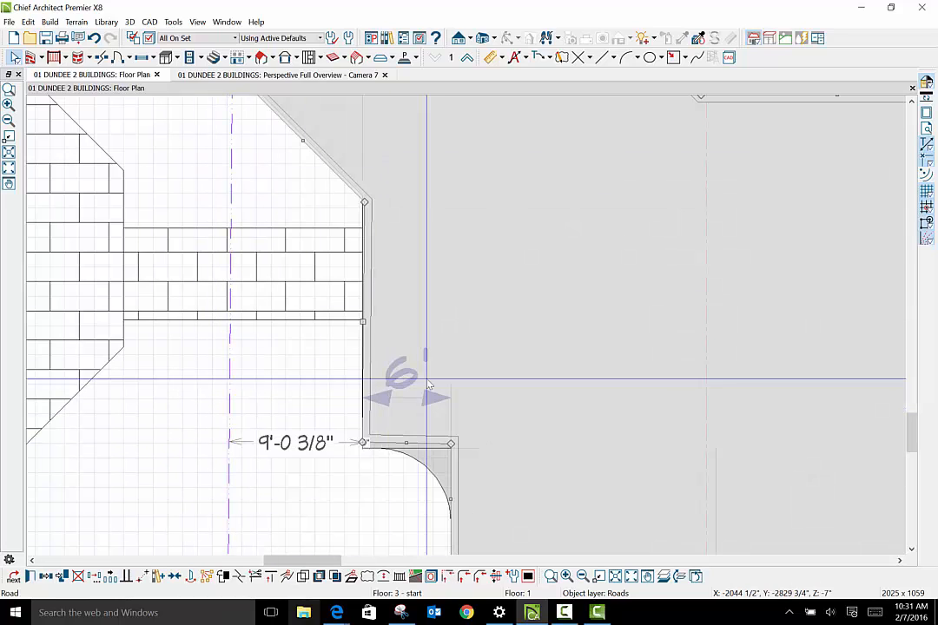
Examine the reshaped road edge and the driveway outline's rounded corner below the 6' strip.
scroll(383, 364, "down", 2)
scroll(385, 367, "down", 2)
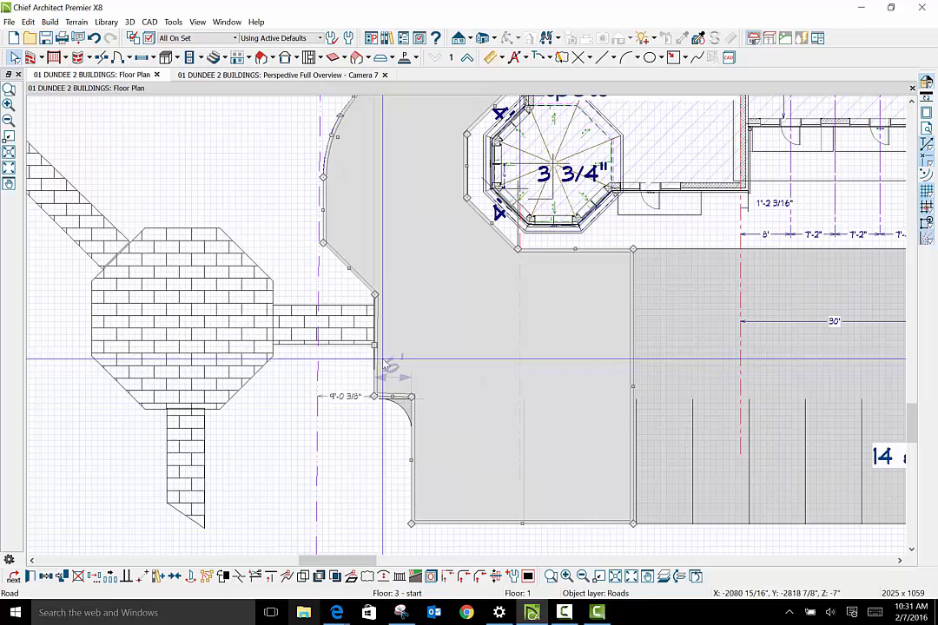
scroll(385, 366, "down", 2)
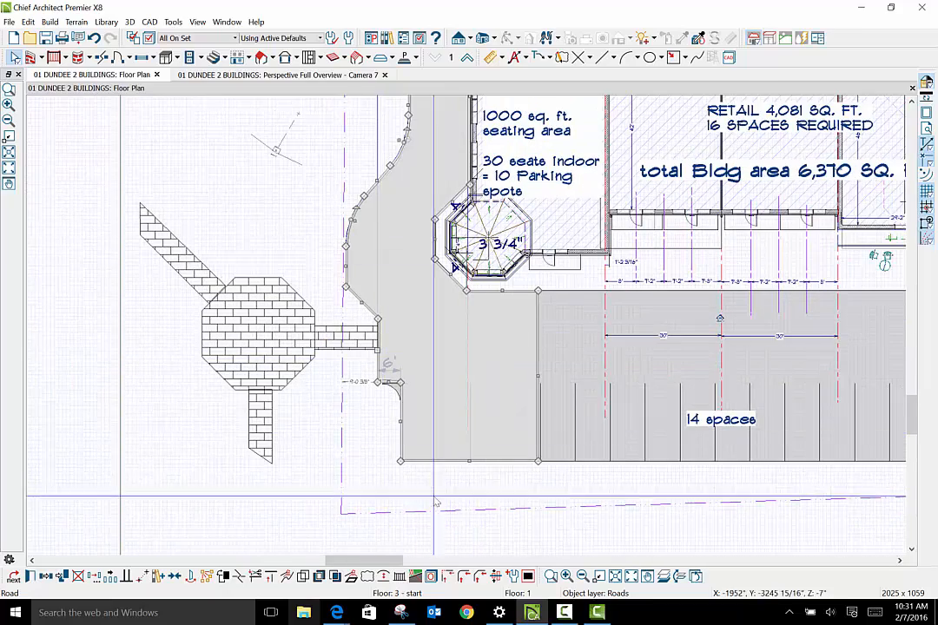
scroll(434, 502, "up", 4)
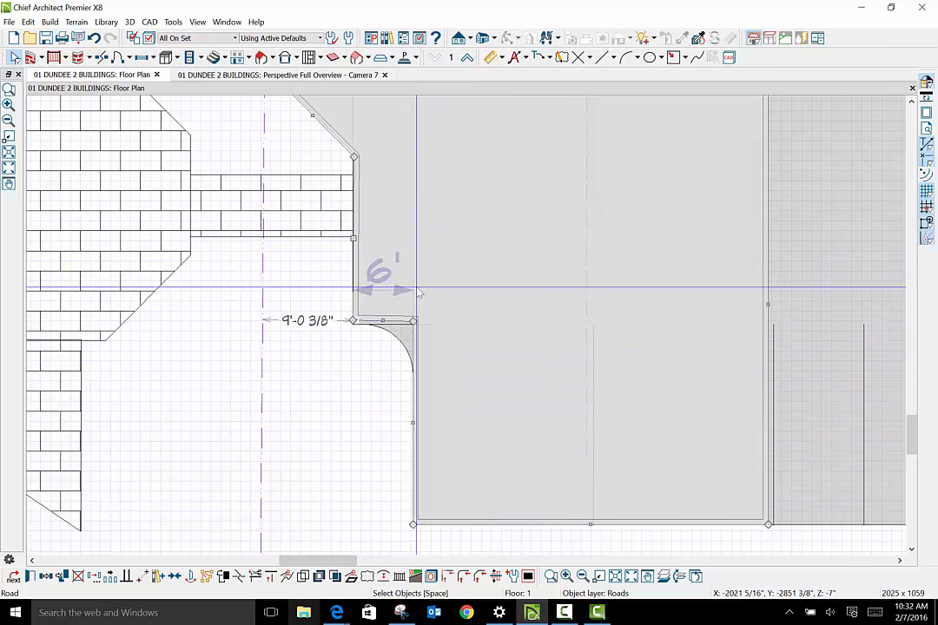
left_click(414, 372)
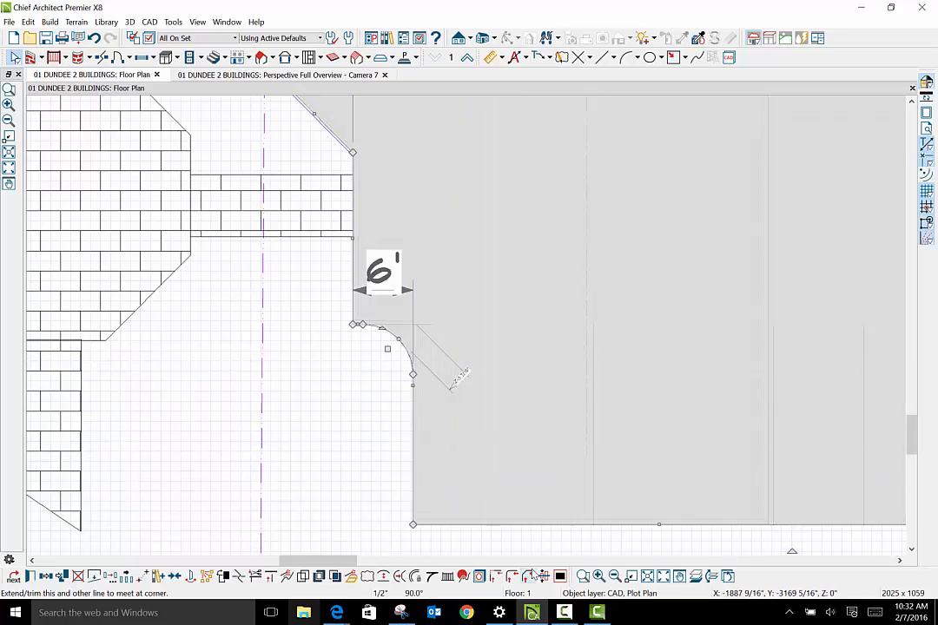
key("Escape")
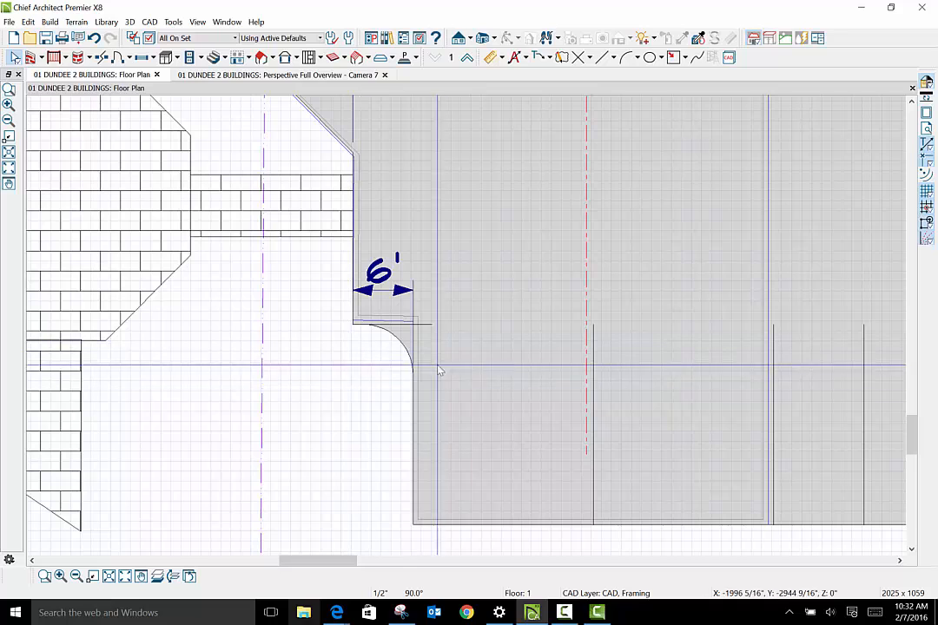
Select the terrain road beside the rounded corner of the driveway outline and set the fillet radius to 60".
left_click(417, 403)
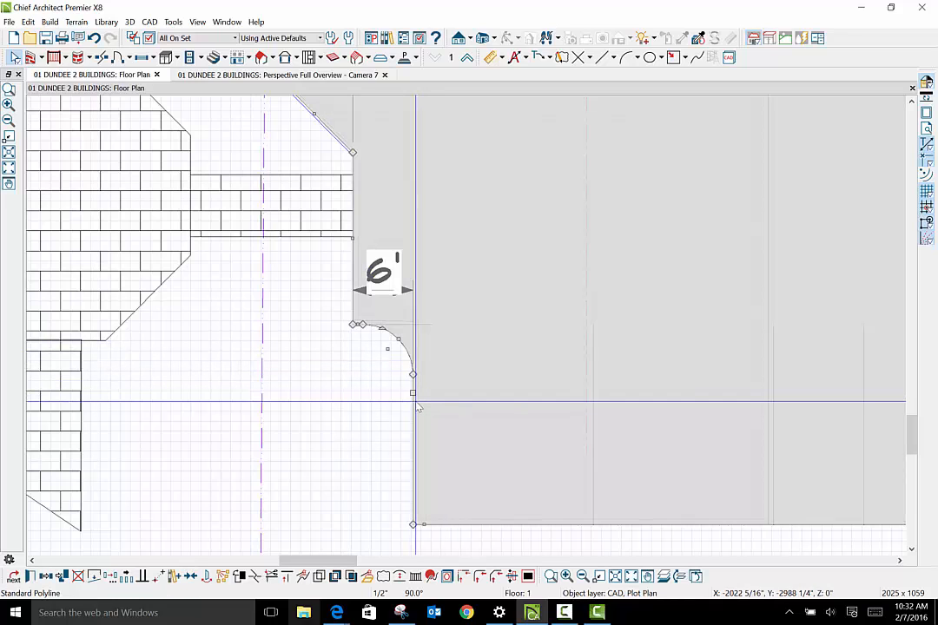
left_click(418, 408)
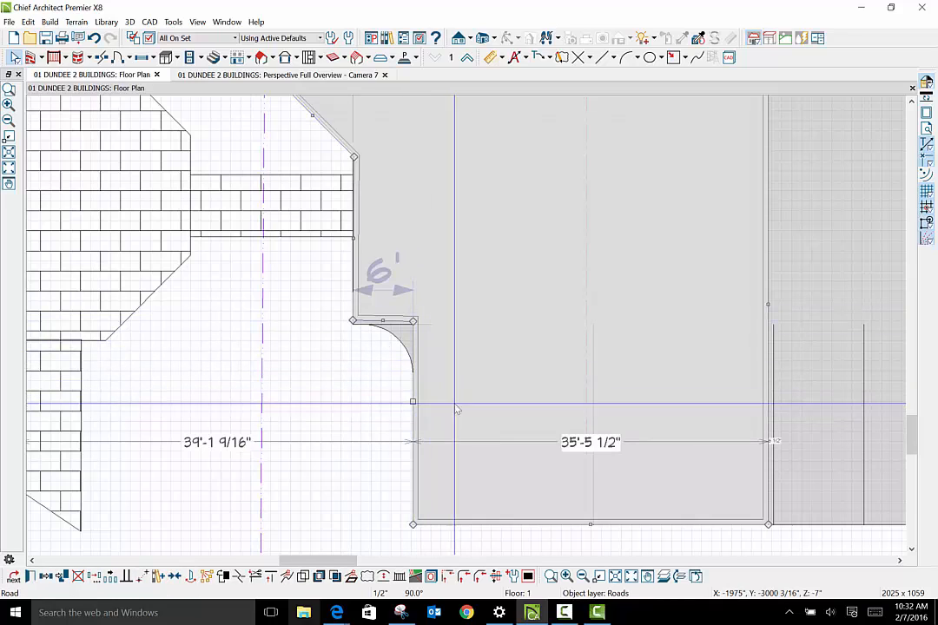
key("Escape")
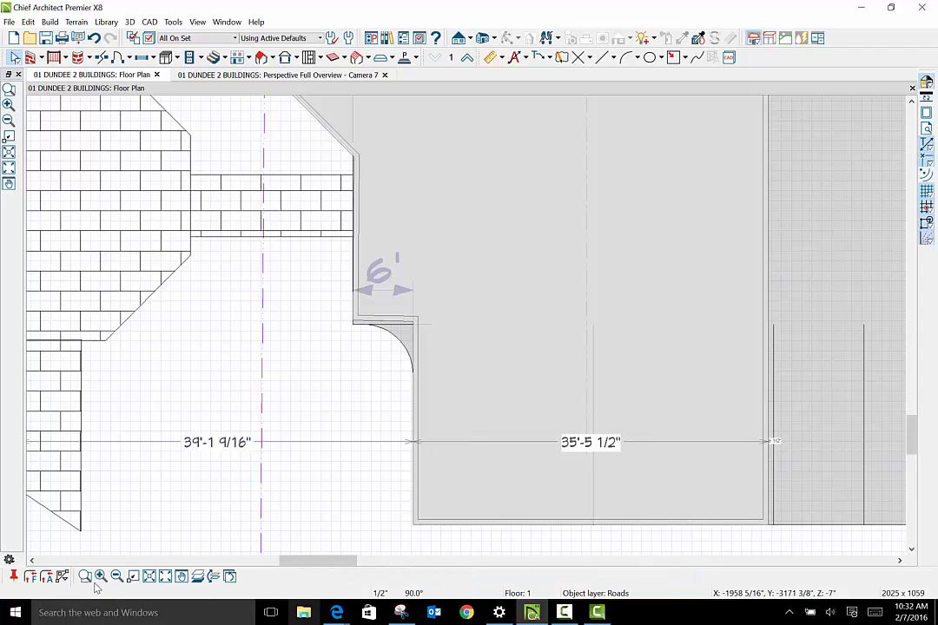
left_click(30, 577)
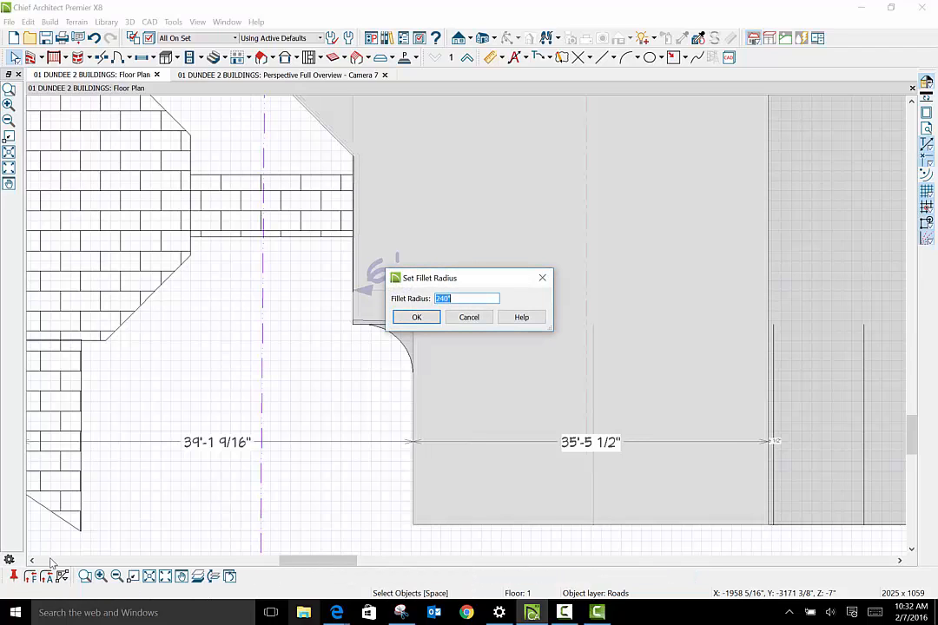
type("60")
left_click(423, 321)
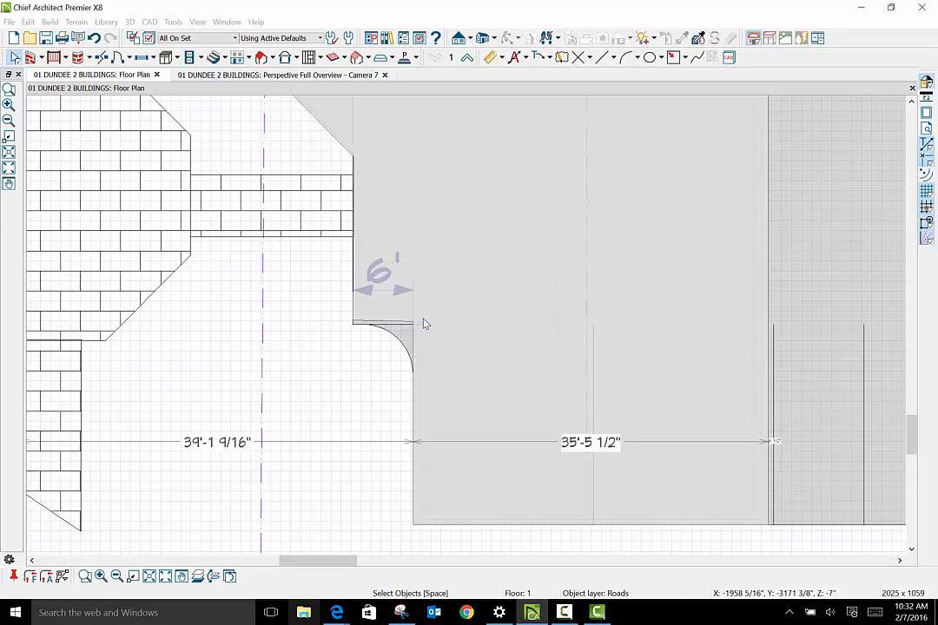
Try to fillet the road's corner at the lower end of the 6' strip.
left_click(412, 400)
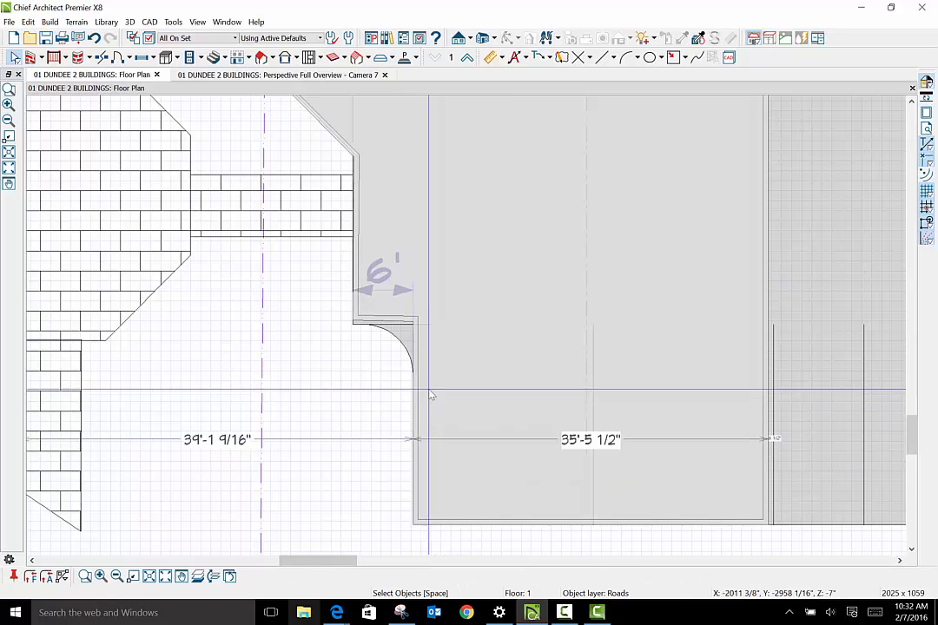
left_click(416, 344)
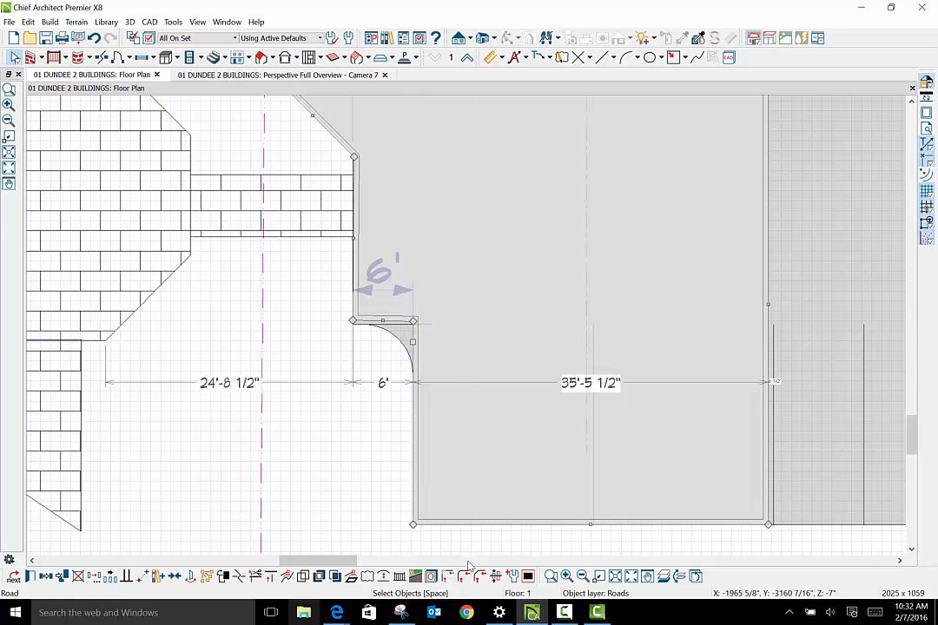
left_click(395, 324)
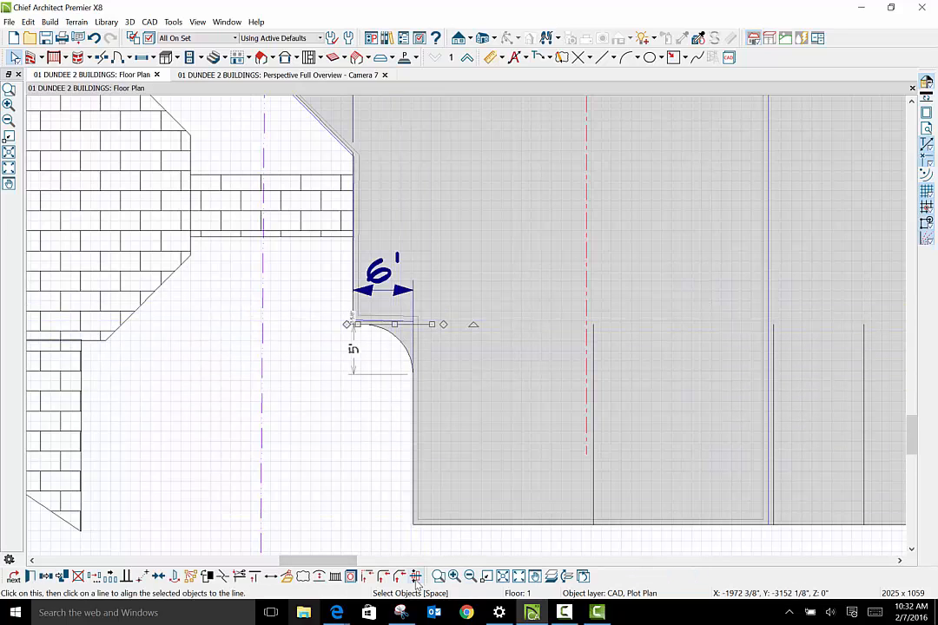
left_click(413, 323)
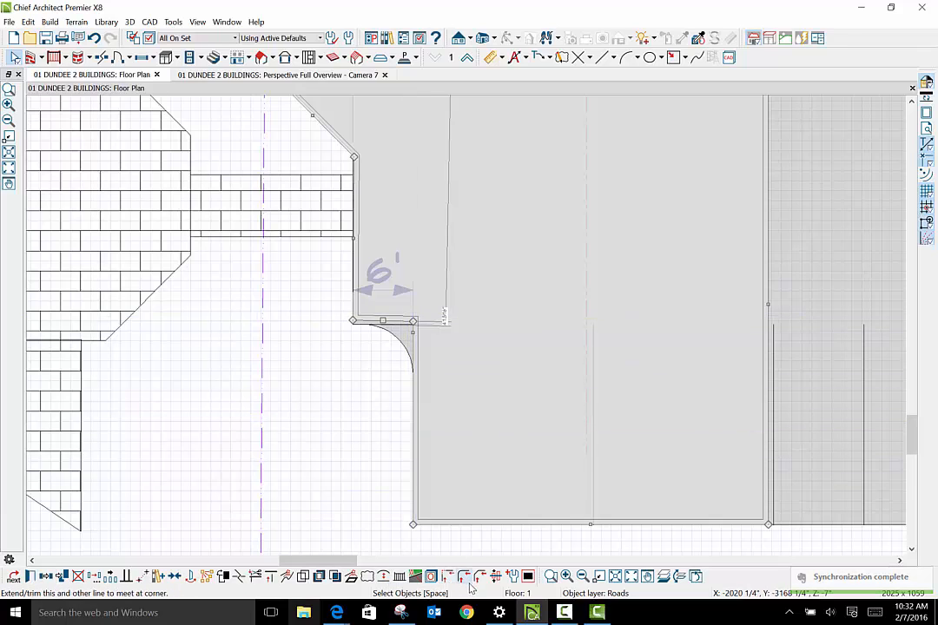
key("Escape")
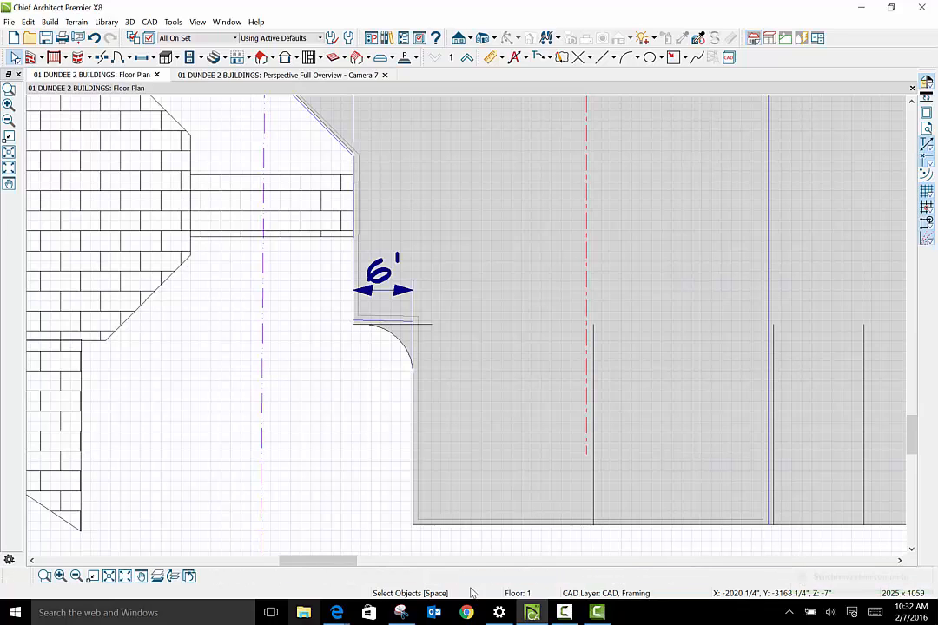
Fillet the road corner between the 6' strip's lower edge and the vertical edge to follow the outline's arc.
left_click(420, 352)
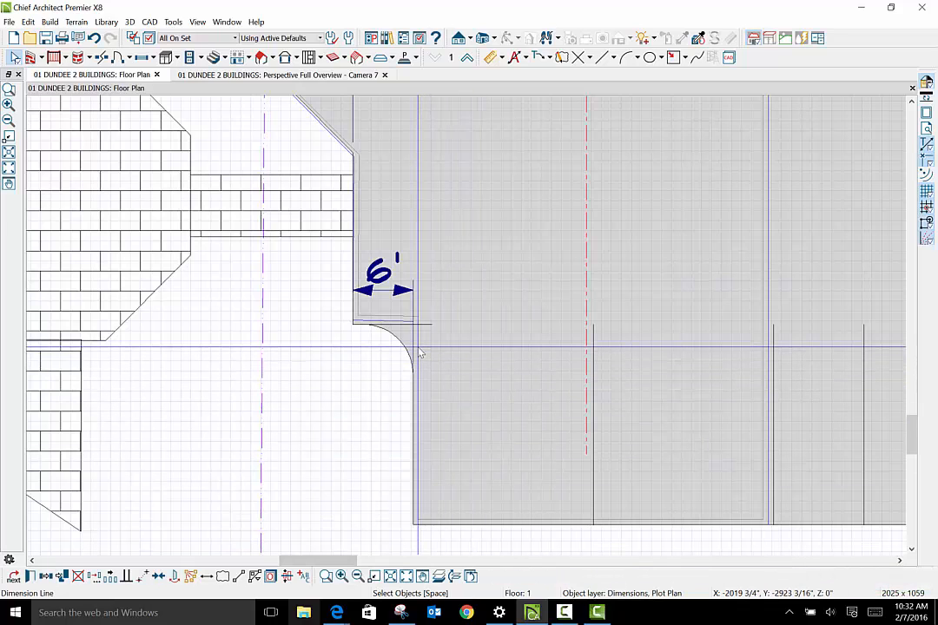
left_click(440, 444)
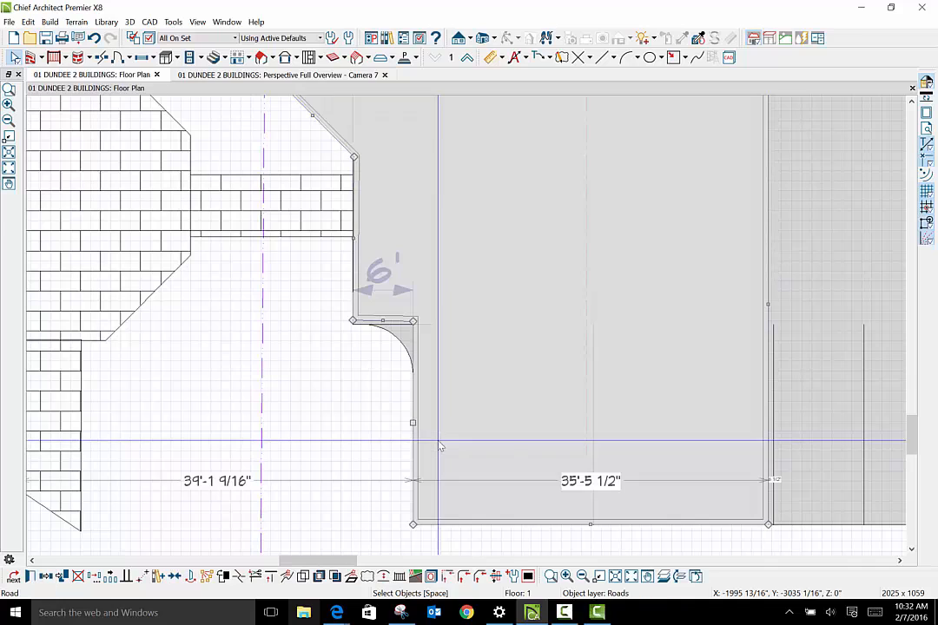
left_click(465, 577)
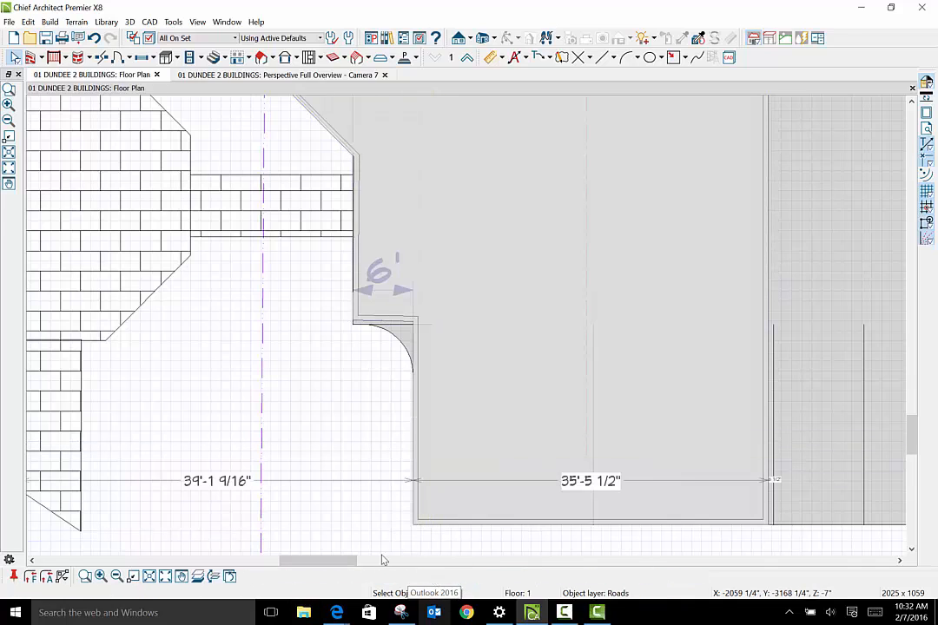
left_click(415, 345)
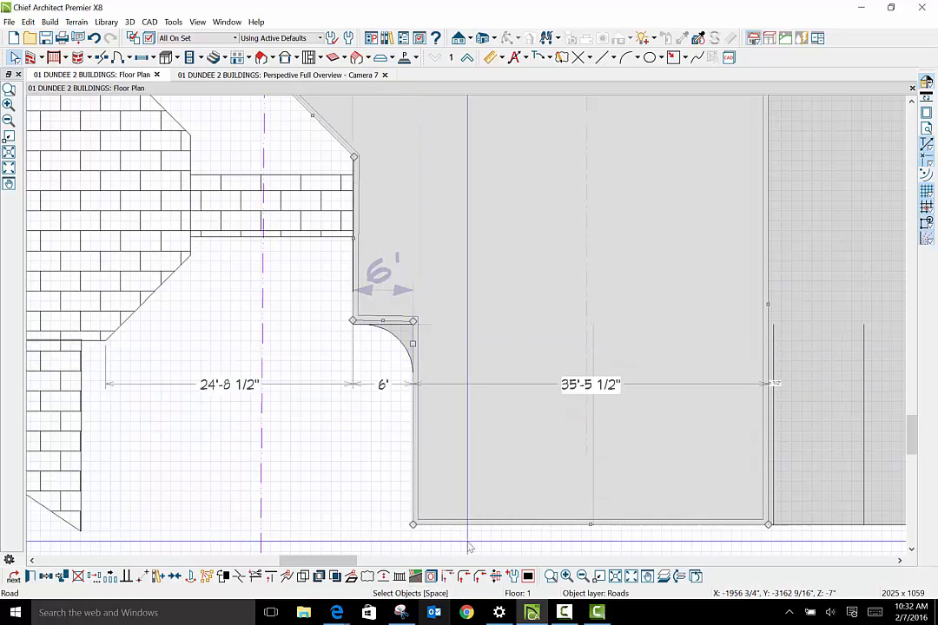
left_click(464, 578)
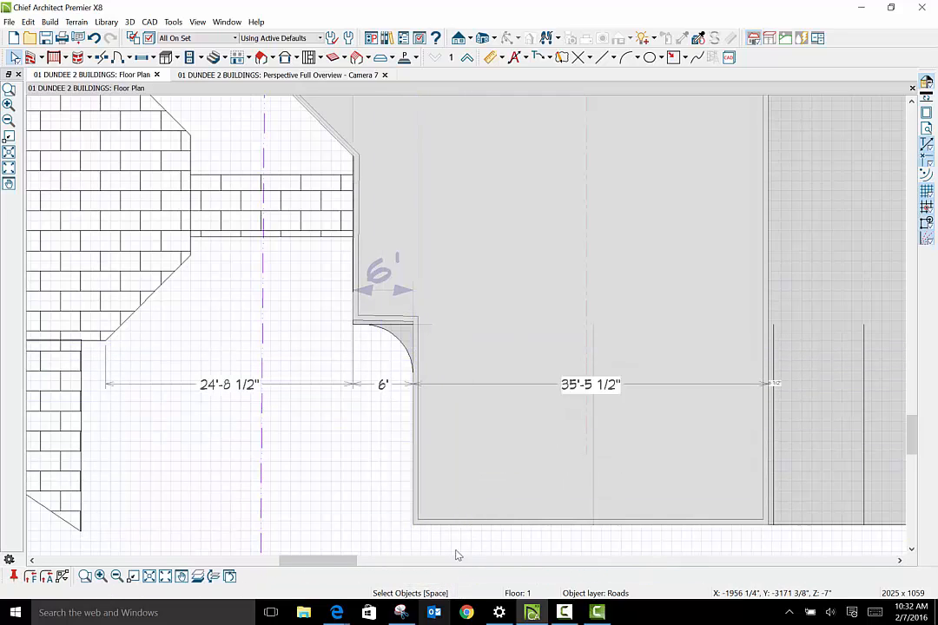
left_click(405, 328)
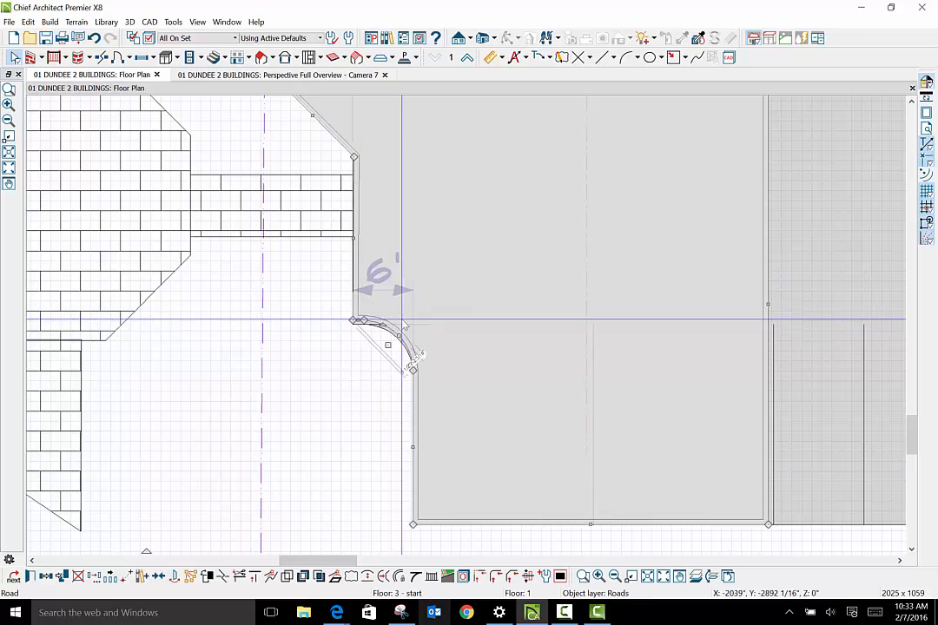
Extend the road's straight end edge across the parking row to the far end of the 14 spaces.
scroll(362, 361, "down", 5)
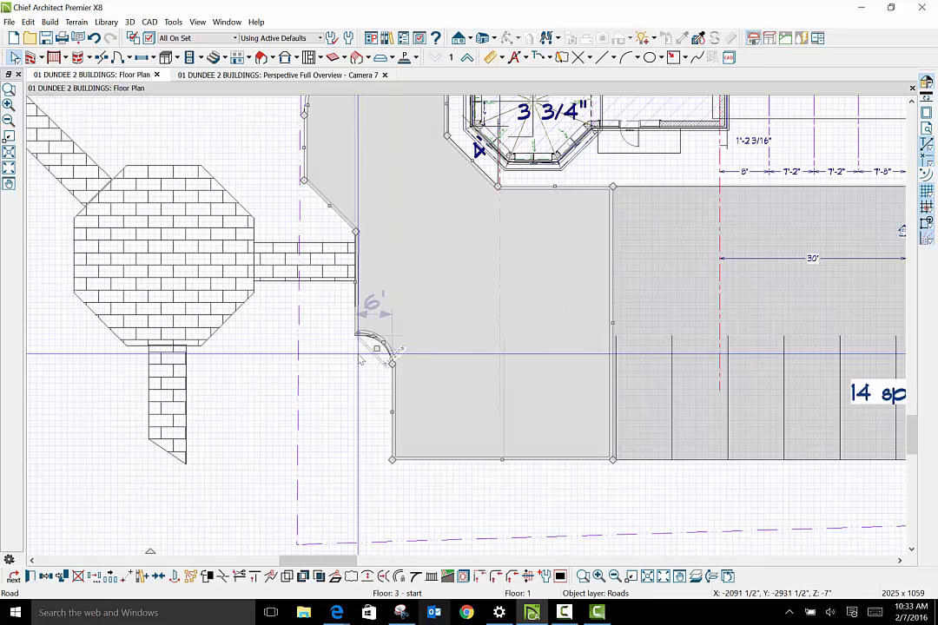
left_click(466, 497)
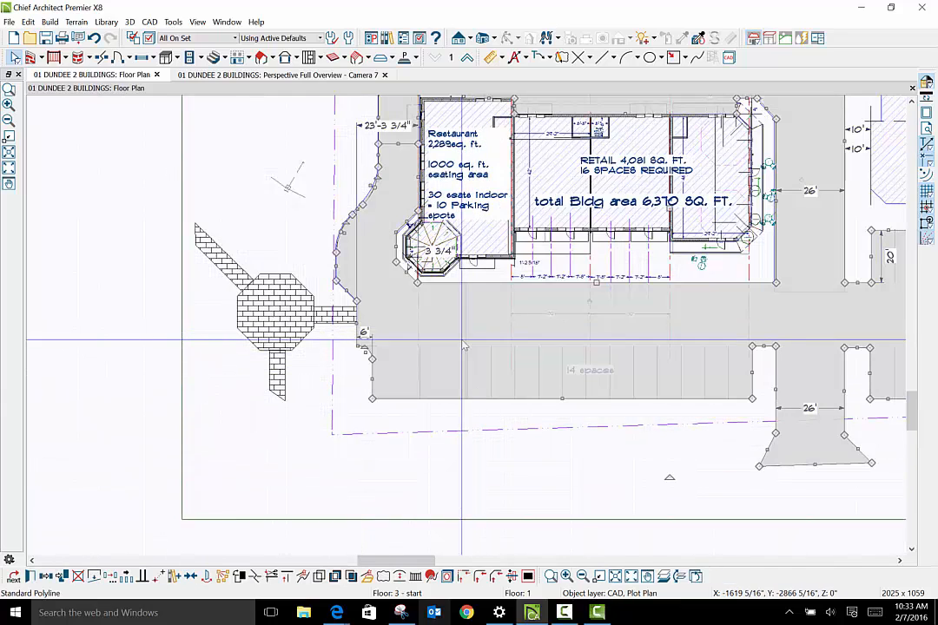
key("Escape")
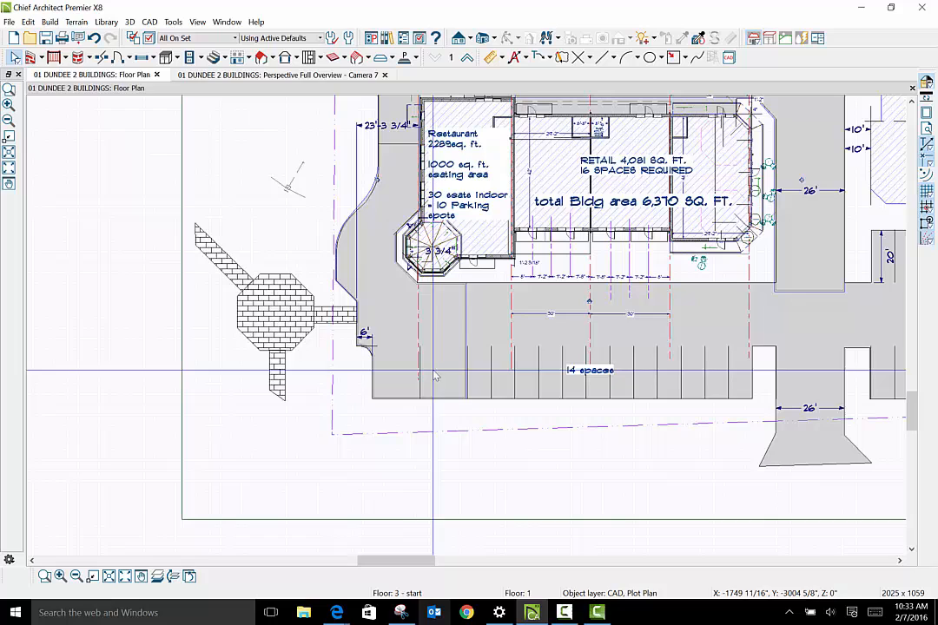
left_click(467, 341)
left_click_drag(466, 340, 749, 333)
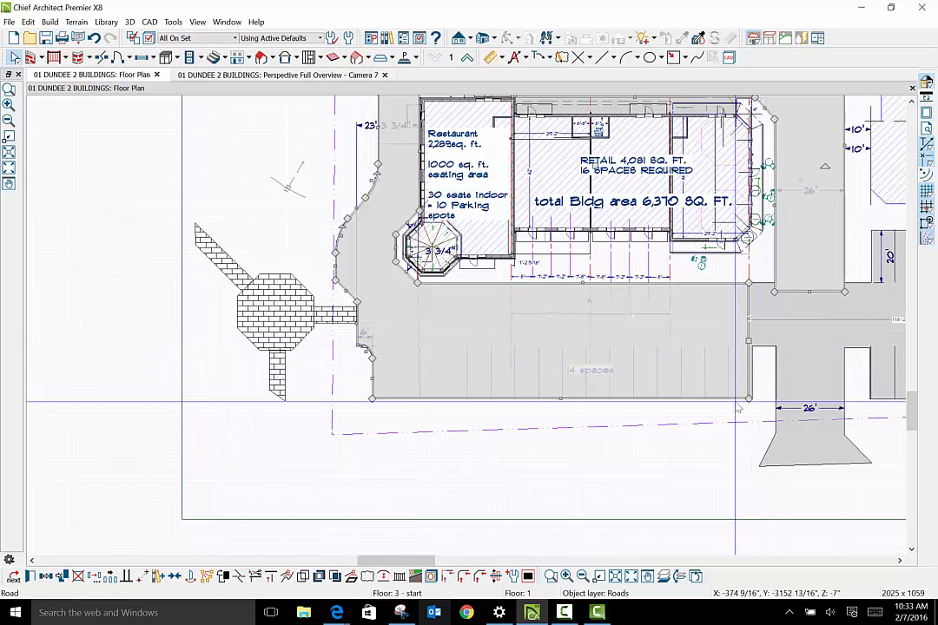
Pull the road's lower end on the 26' drive back to the driveway outline and align the parking section's end edge with the 14-space row's outline.
scroll(807, 310, "up", 3)
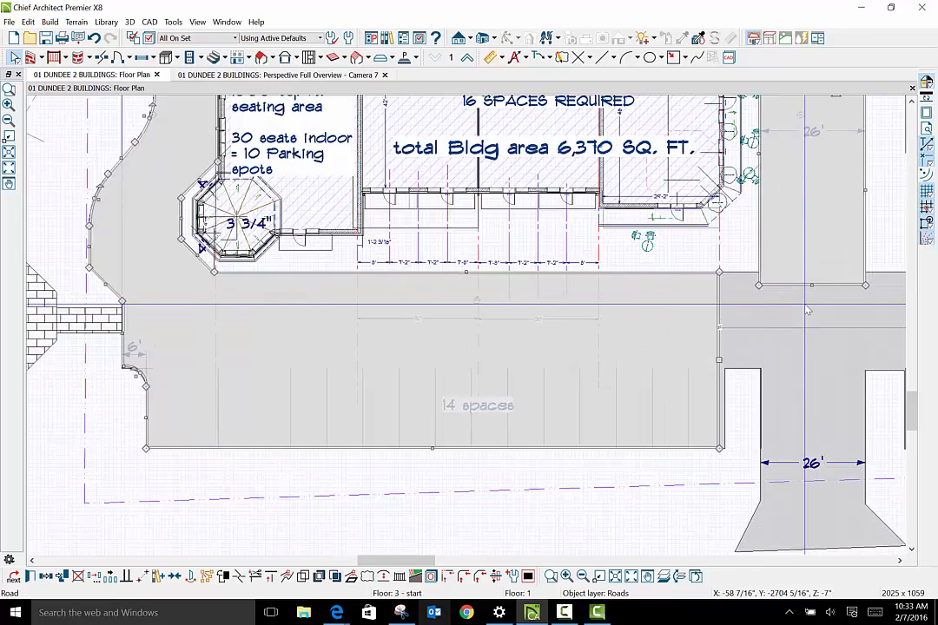
left_click(900, 560)
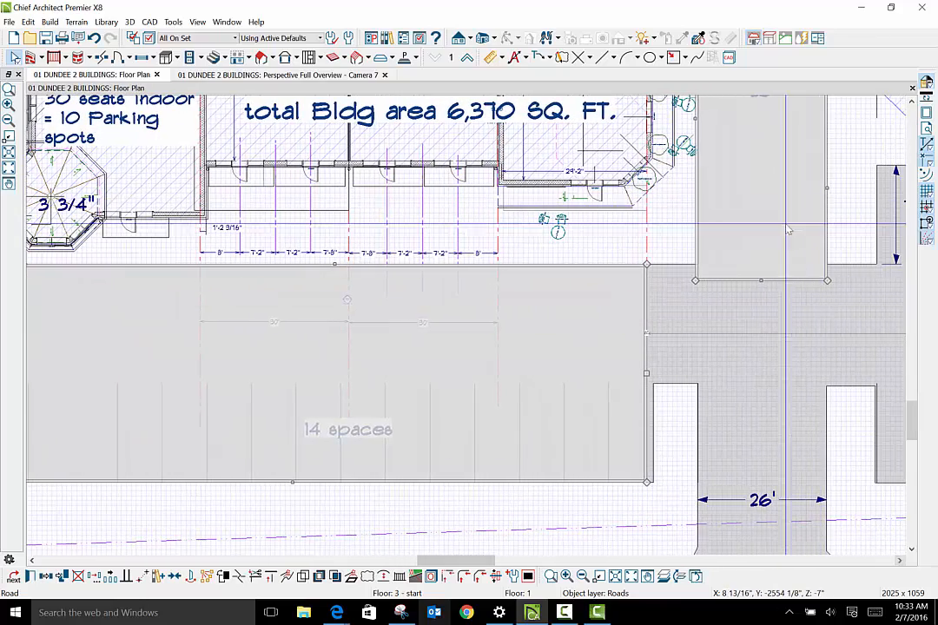
scroll(773, 295, "up", 2)
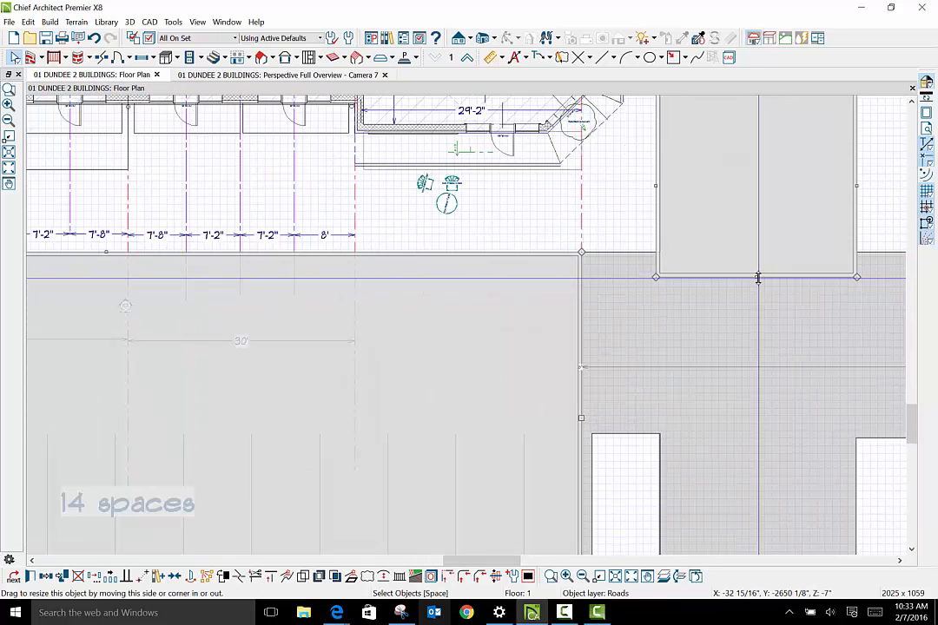
left_click_drag(757, 278, 756, 250)
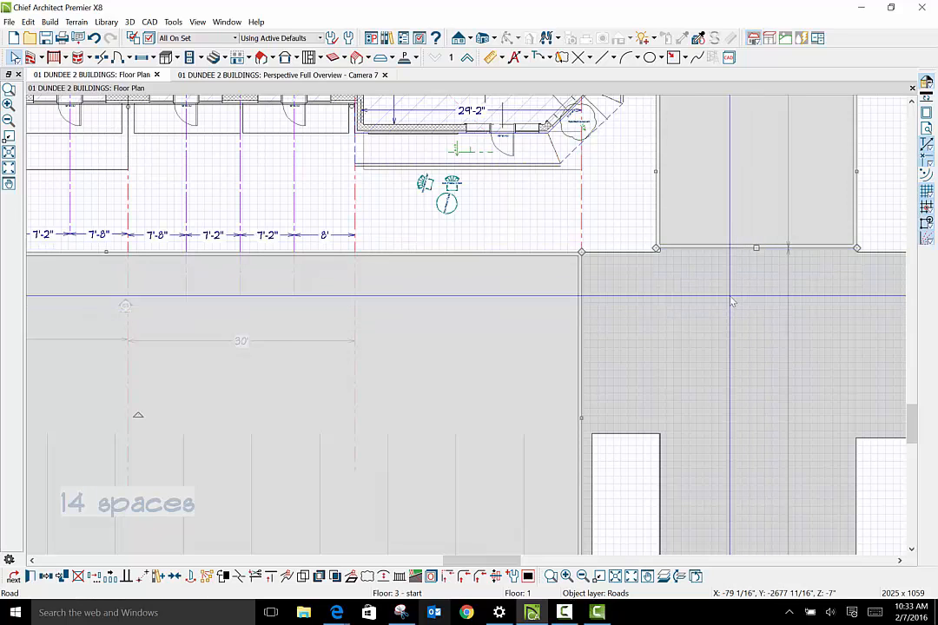
scroll(732, 302, "down", 2)
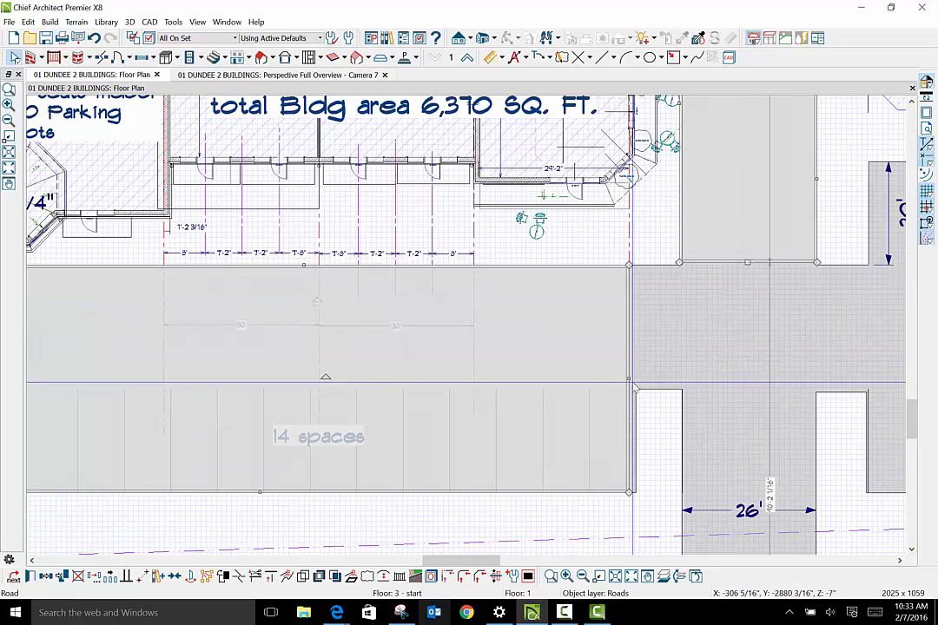
left_click_drag(629, 380, 635, 378)
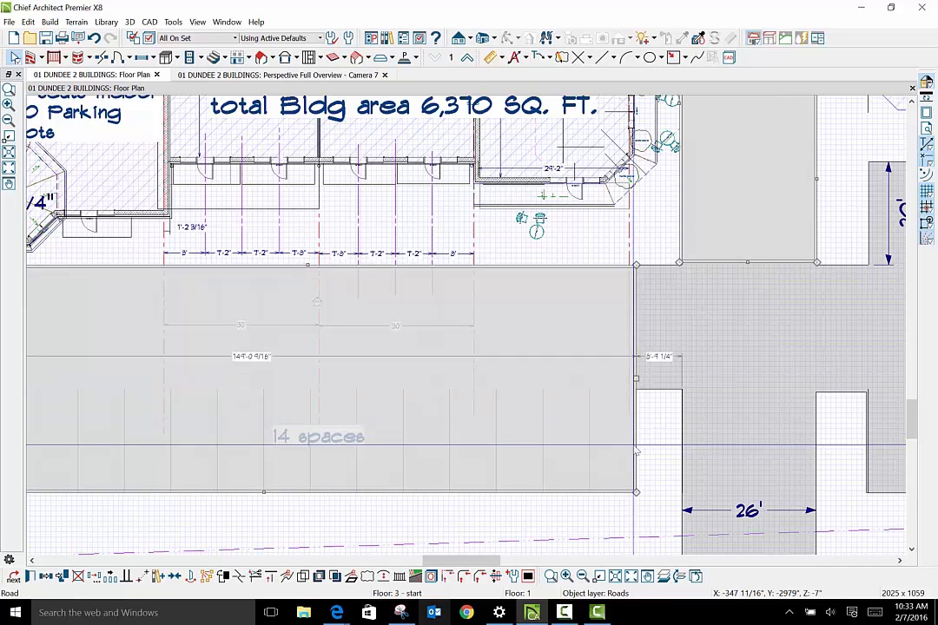
Examine the reshaped road in the floor plan and in the Camera 7 perspective overview, from above and near ground level.
scroll(598, 335, "down", 2)
scroll(598, 335, "down", 1)
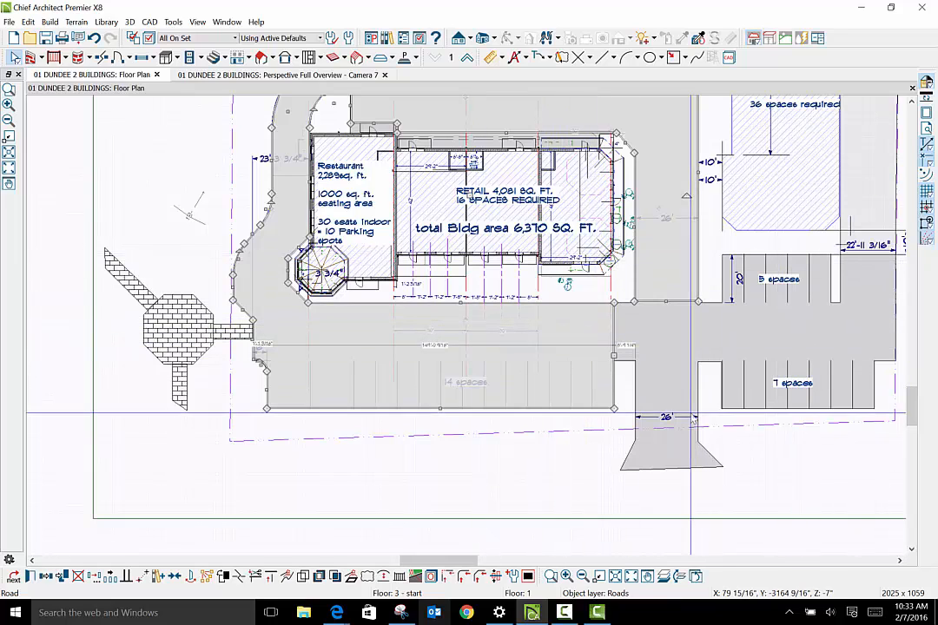
scroll(613, 354, "down", 1)
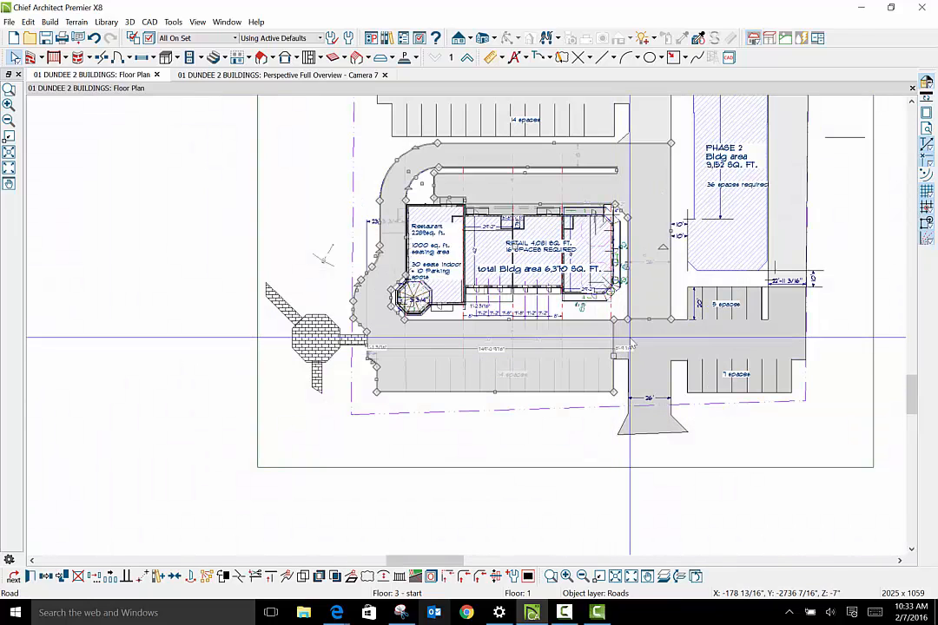
scroll(634, 337, "up", 1)
scroll(634, 337, "up", 1)
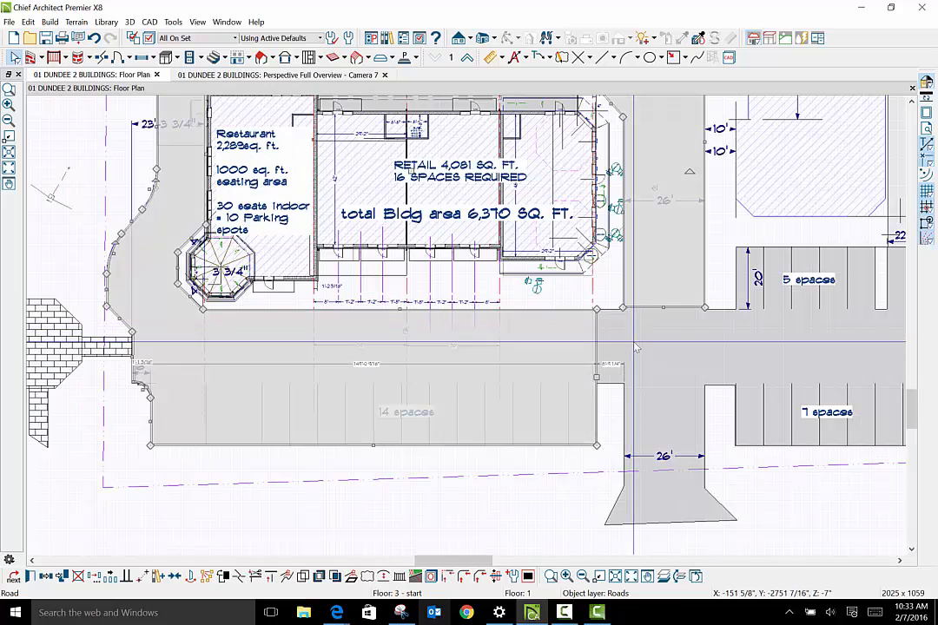
scroll(629, 465, "down", 1)
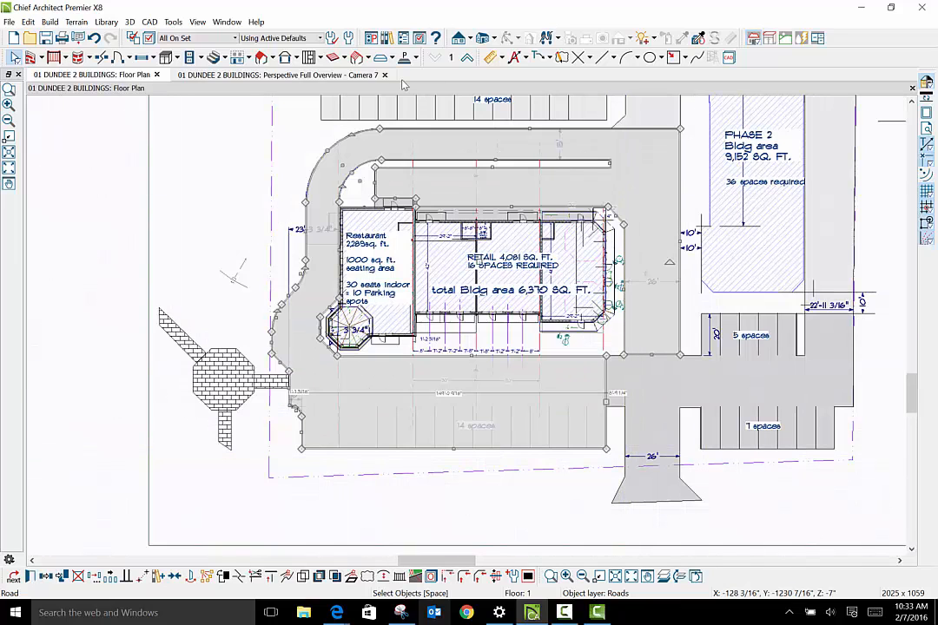
left_click(330, 75)
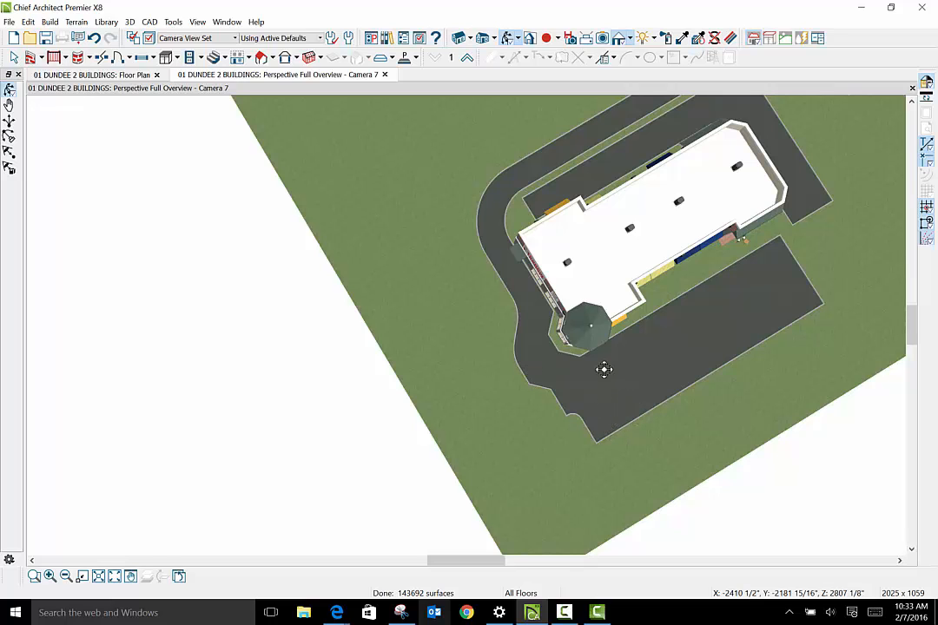
left_click_drag(583, 358, 554, 257)
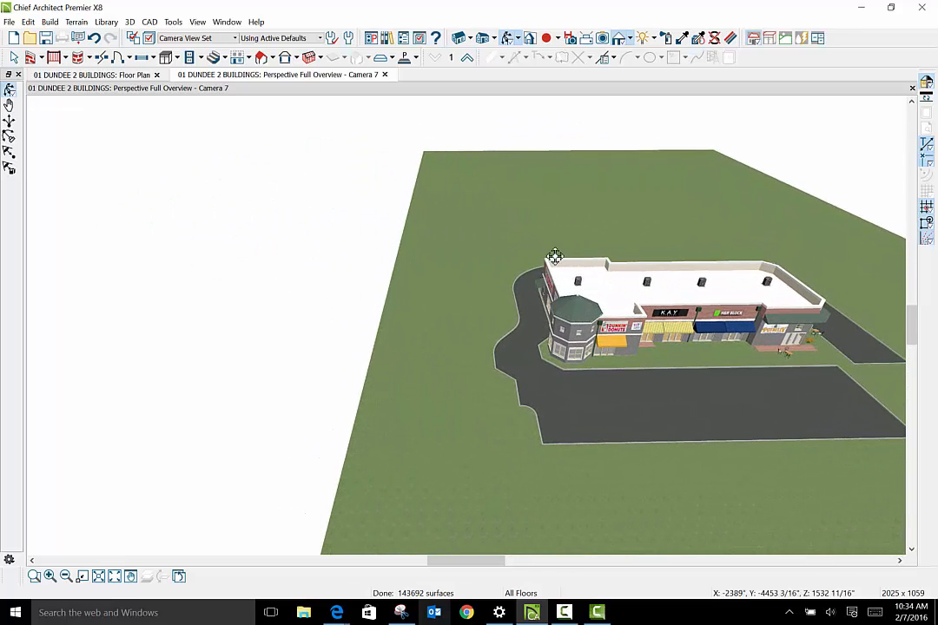
left_click_drag(704, 347, 758, 302)
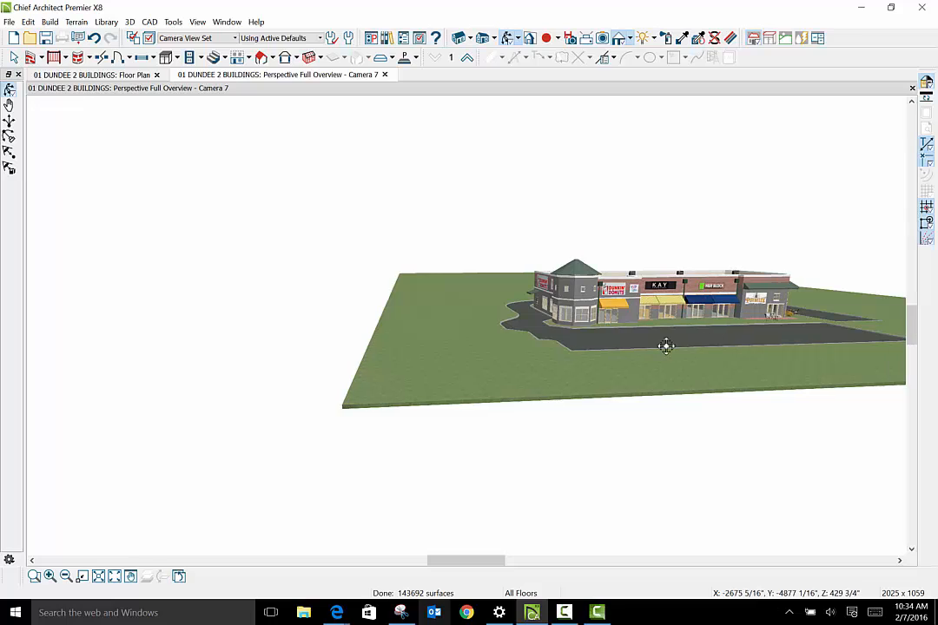
scroll(612, 341, "up", 5)
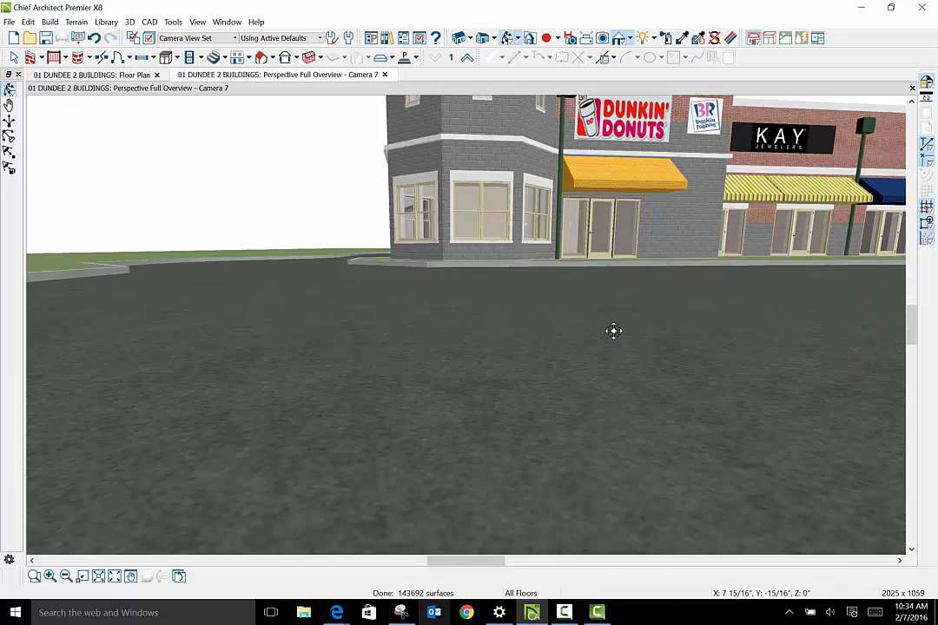
scroll(613, 330, "down", 2)
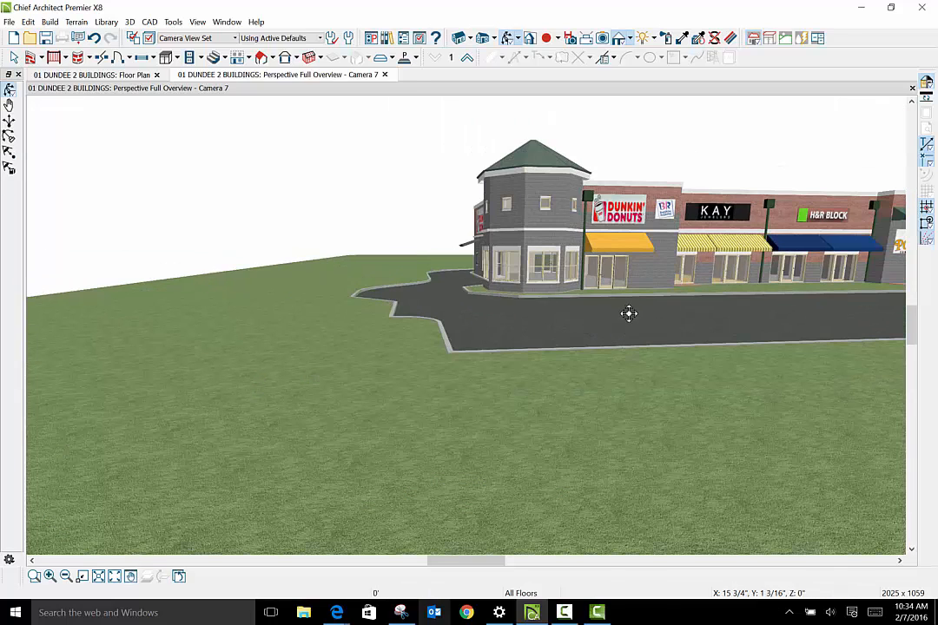
Delete the small brick sidewalk in front of the Kay Jewelers entrance.
left_click_drag(628, 314, 675, 340)
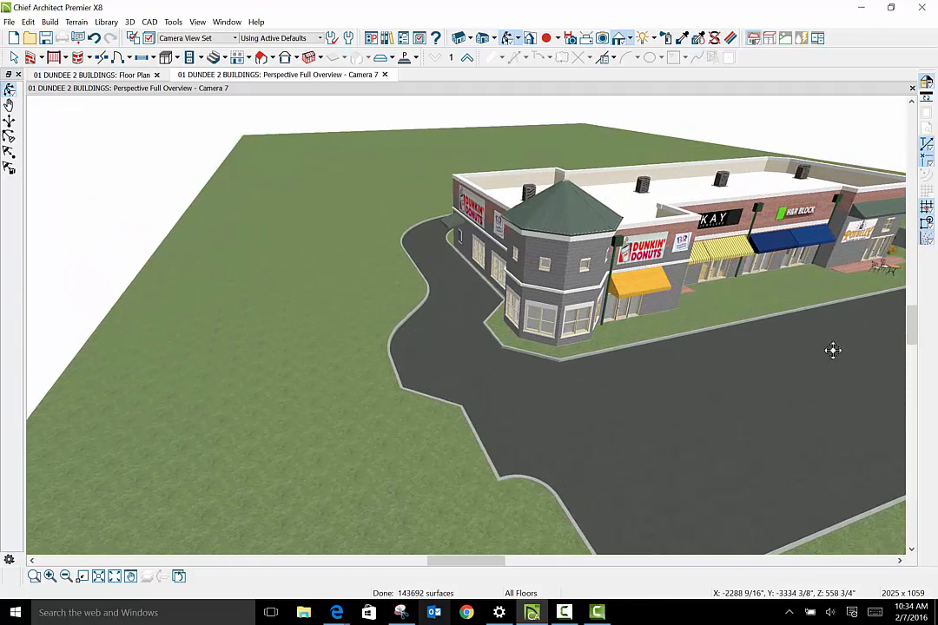
left_click_drag(833, 350, 782, 343)
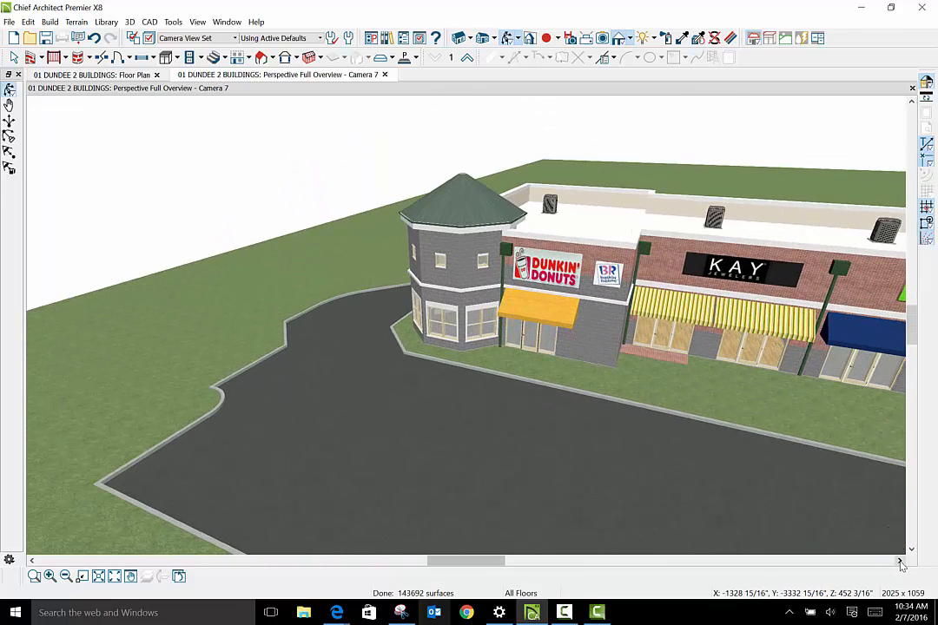
left_click_drag(900, 562, 899, 552)
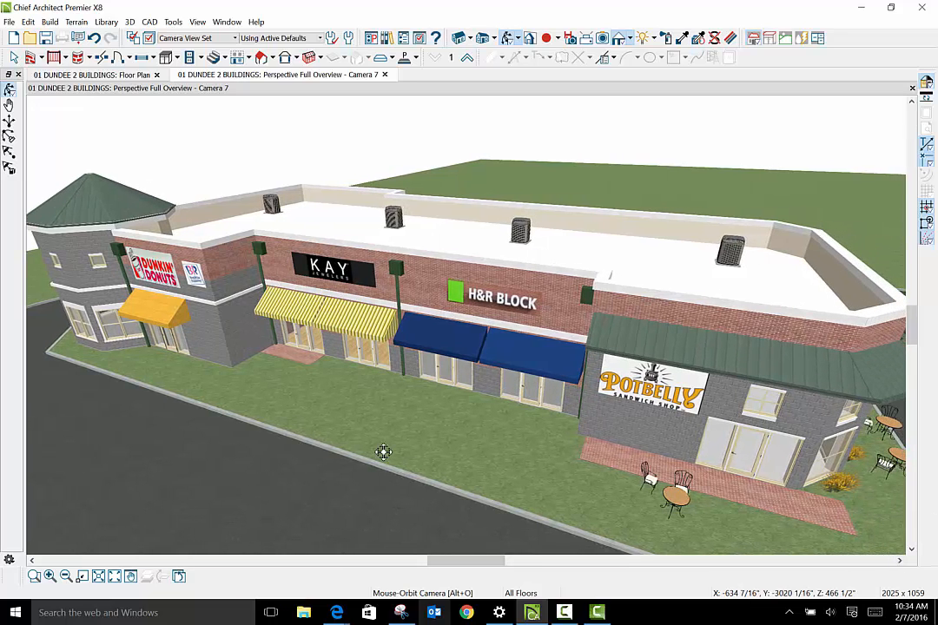
left_click(14, 57)
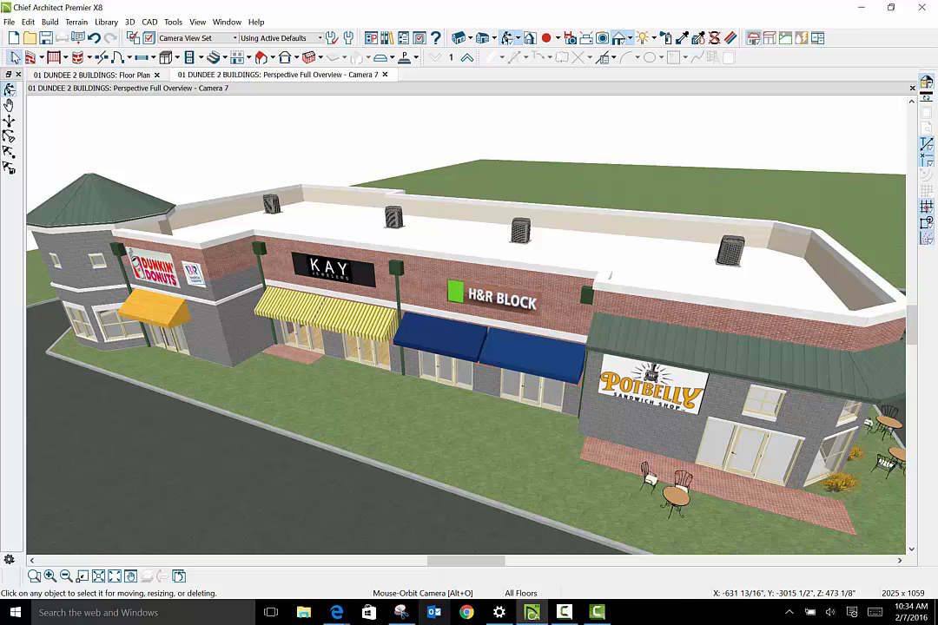
left_click(303, 358)
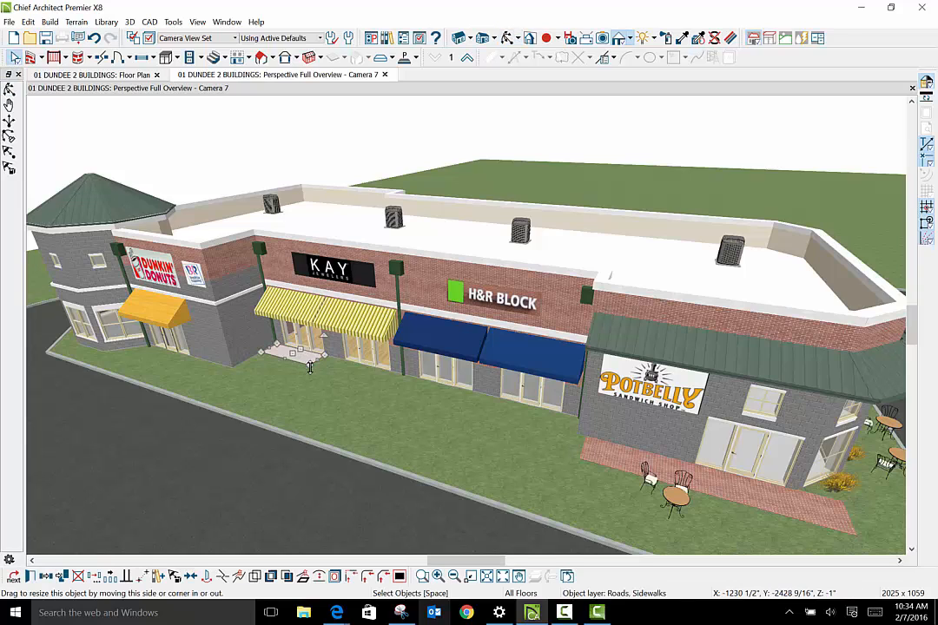
key("Delete")
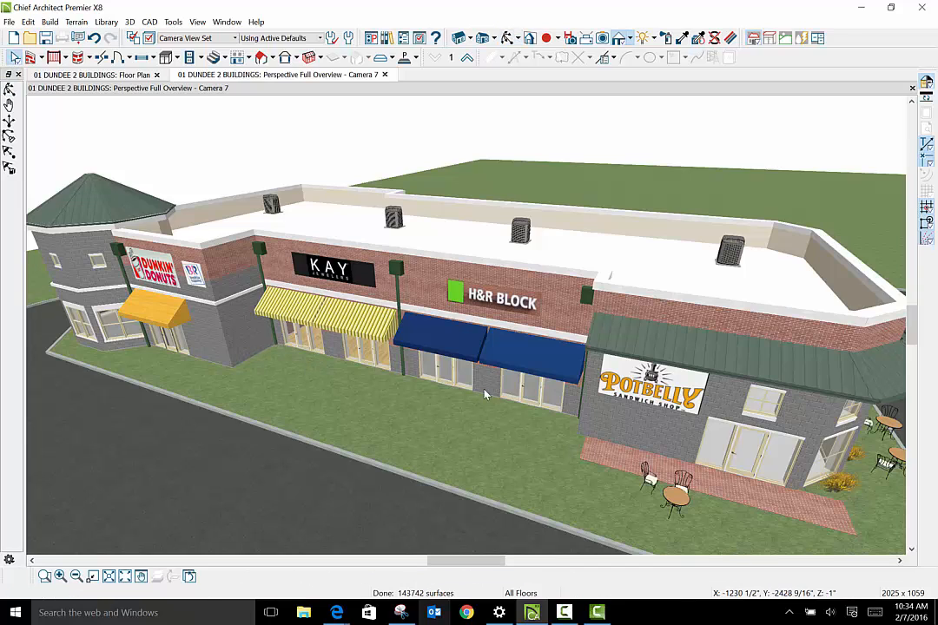
Stretch the Potbelly brick sidewalk along the storefronts to the Dunkin' Donuts side wall and widen it out to the road curb.
left_click(599, 453)
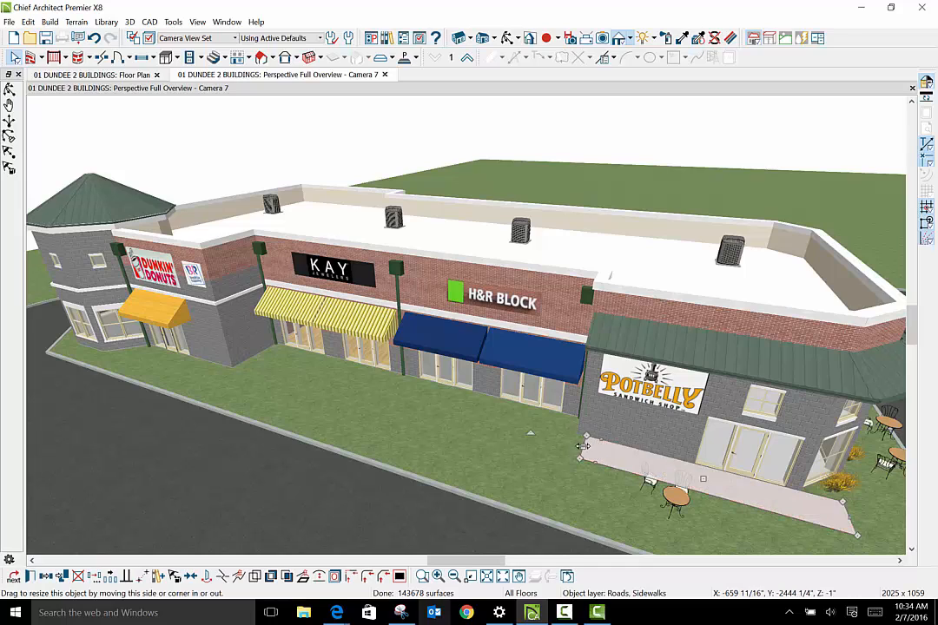
left_click_drag(591, 449, 237, 379)
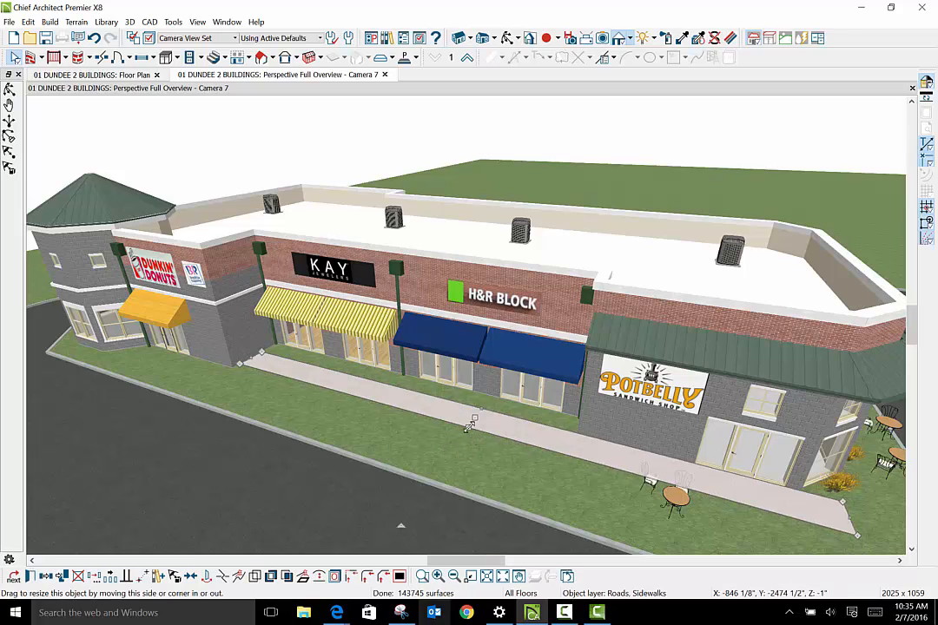
left_click_drag(472, 434, 389, 493)
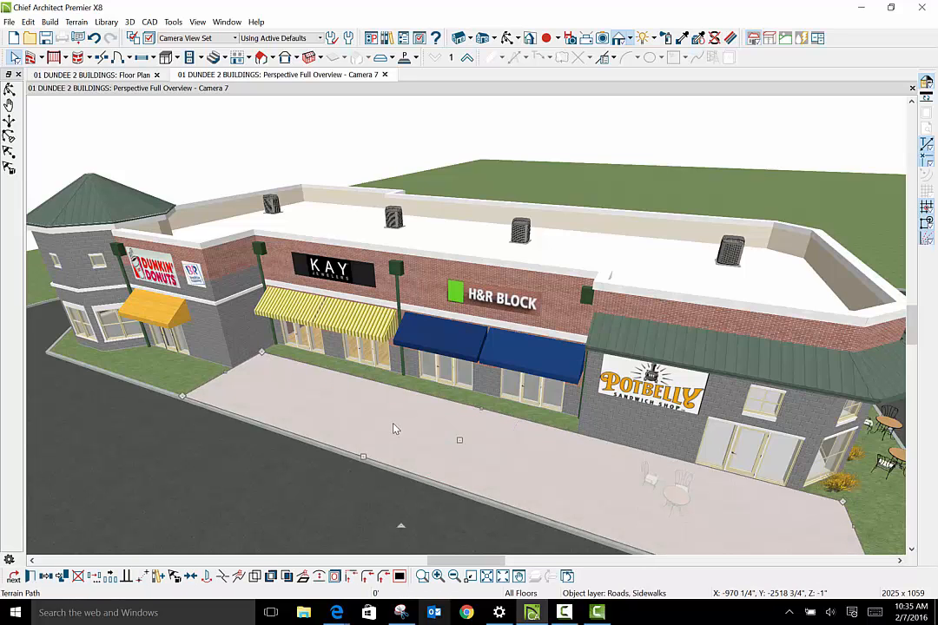
left_click(743, 207)
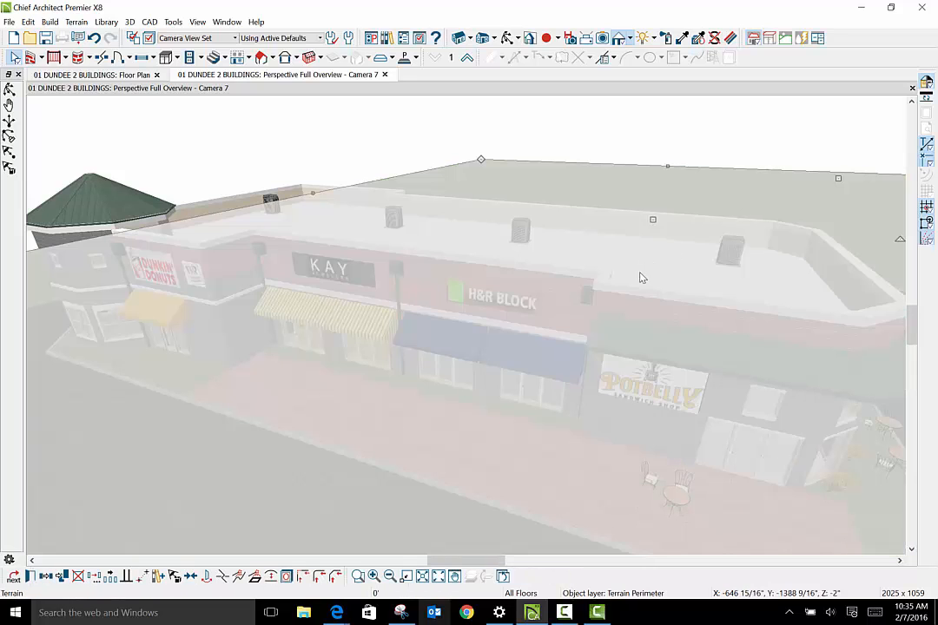
key("Escape")
Add a break in the brick sidewalk's end edge at the outer corner of the Dunkin' Donuts wall.
scroll(580, 405, "down", 5)
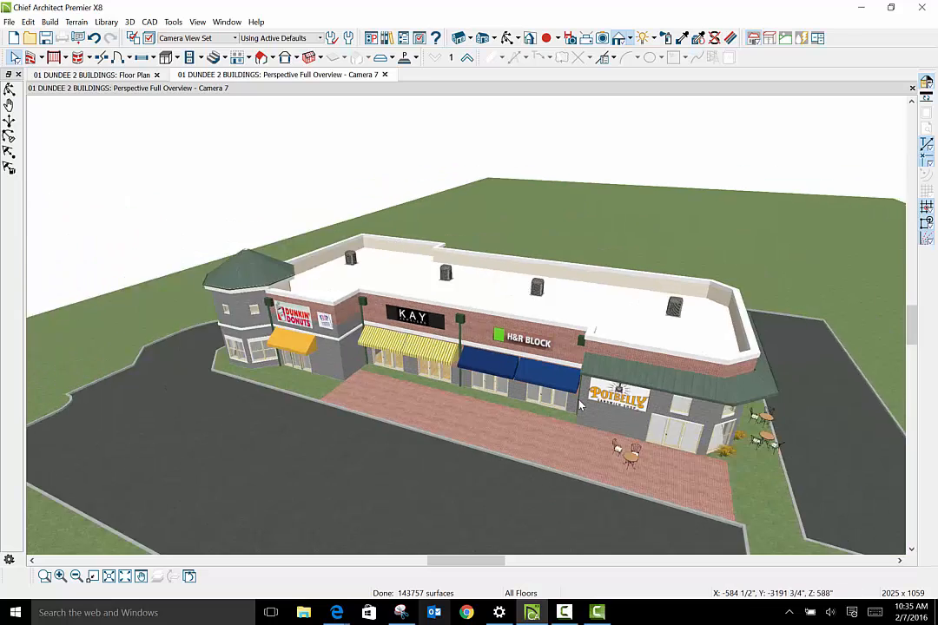
scroll(580, 404, "up", 2)
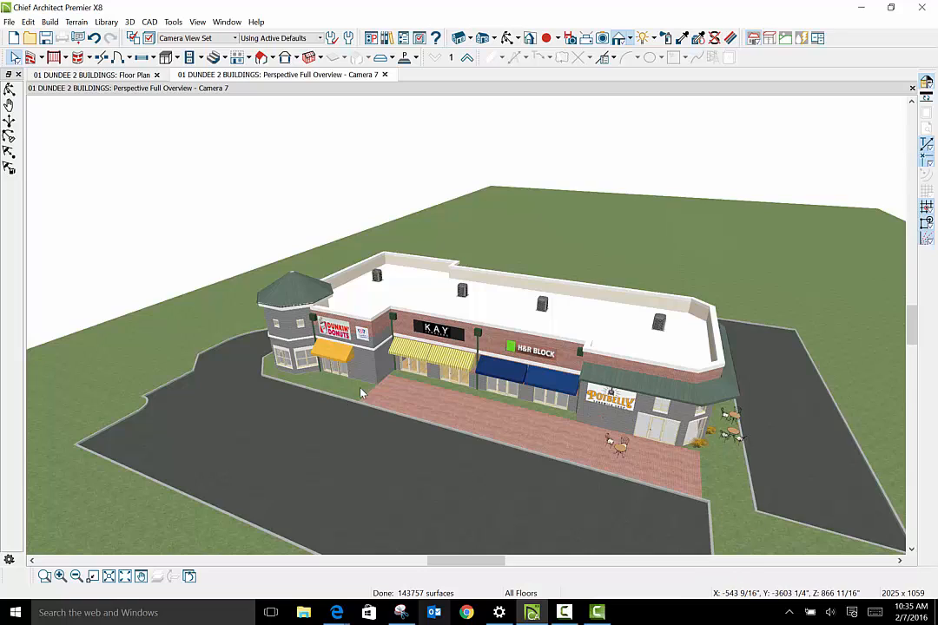
scroll(362, 394, "up", 6)
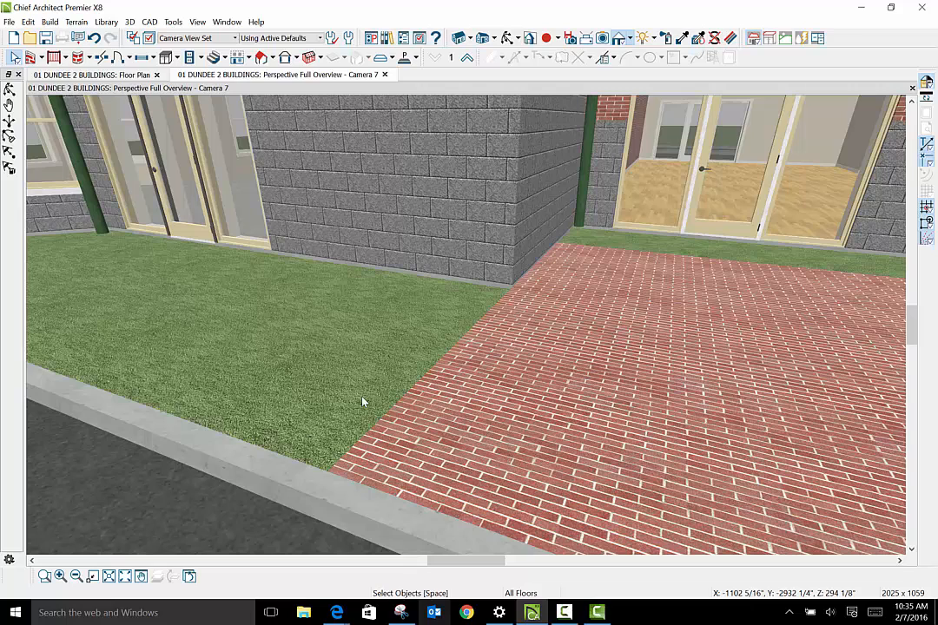
scroll(362, 403, "down", 2)
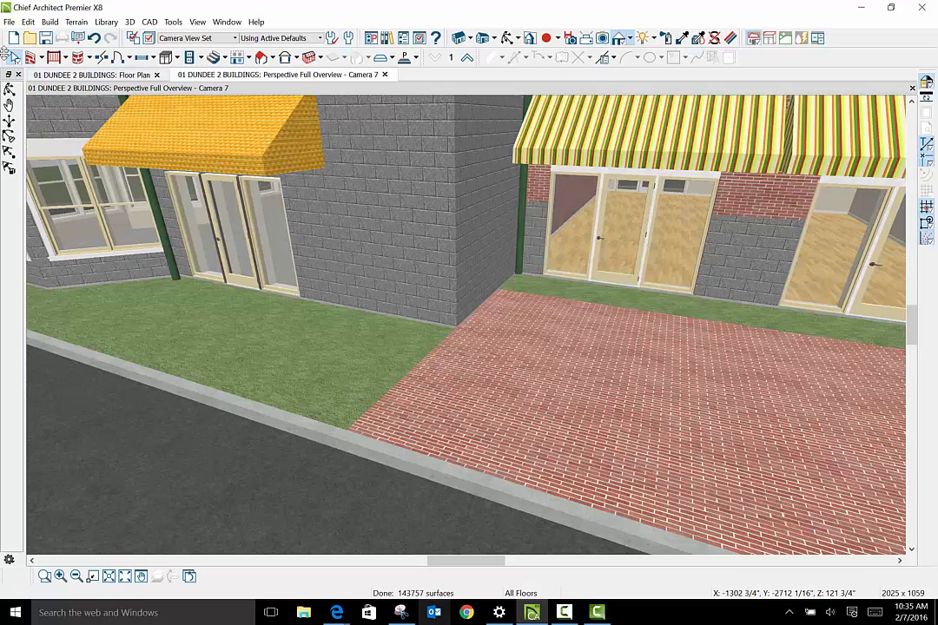
left_click(409, 376)
left_click(409, 388)
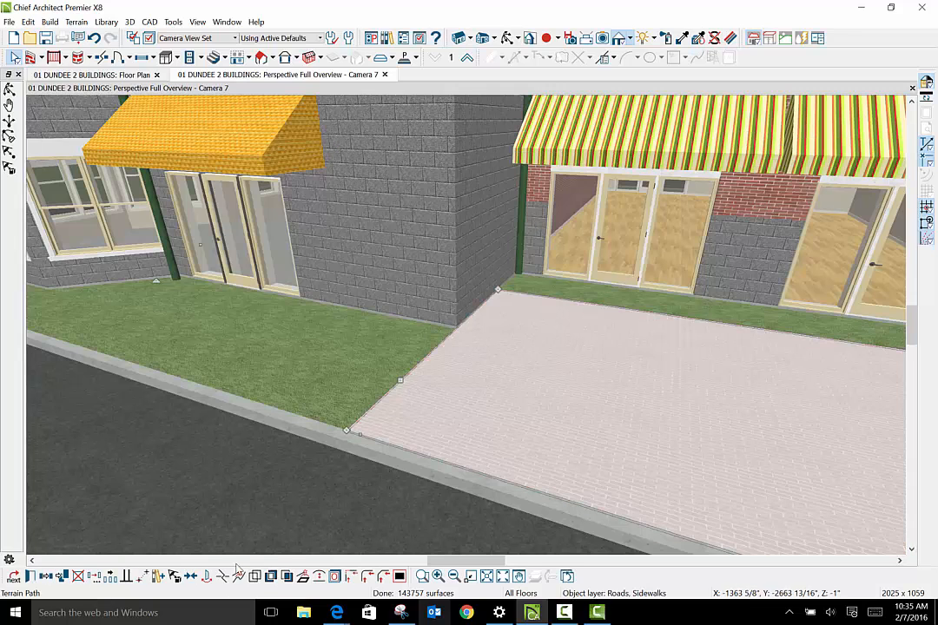
key("Escape")
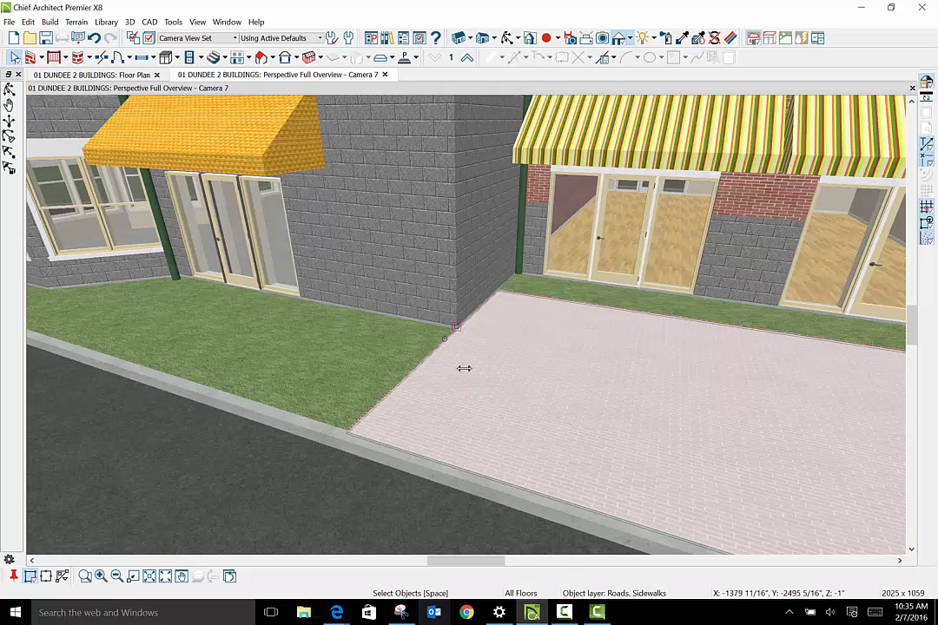
left_click(460, 365)
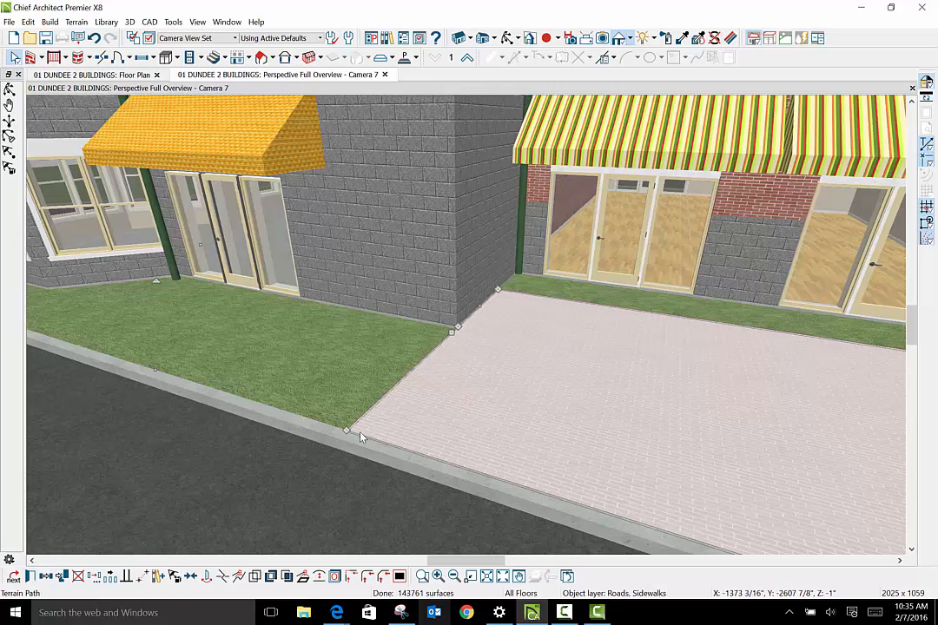
Extend the outer part of the sidewalk's broken end edge about 21'-6" past the Dunkin' Donuts entrance toward the corner tower.
scroll(358, 432, "down", 5)
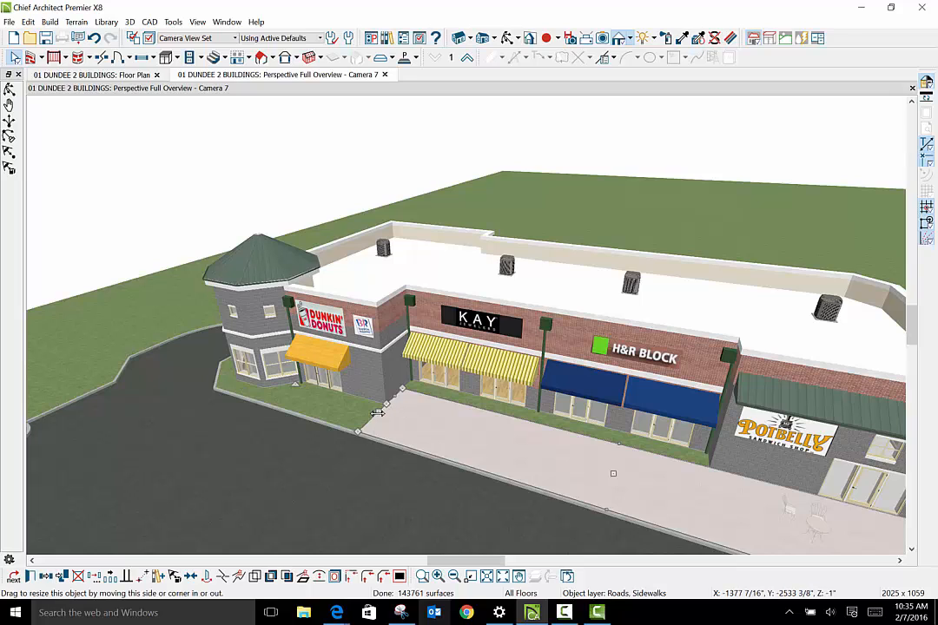
left_click_drag(376, 414, 289, 392)
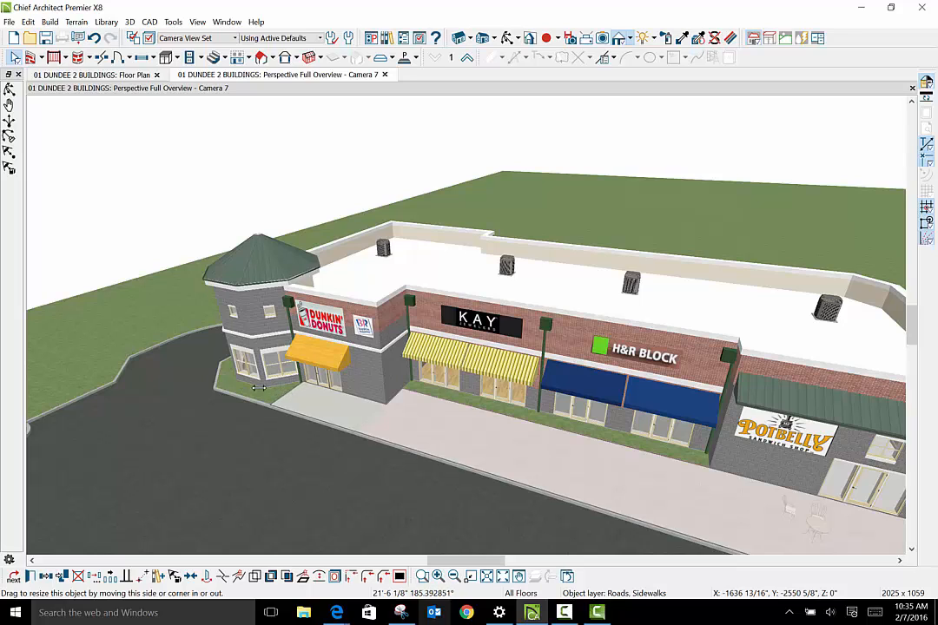
left_click_drag(259, 388, 255, 395)
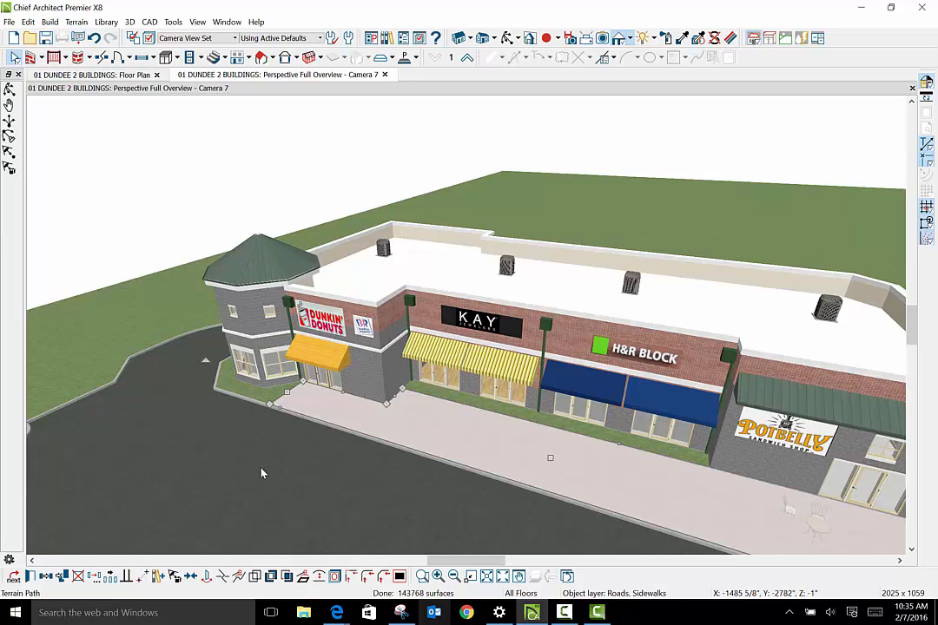
scroll(261, 469, "down", 5)
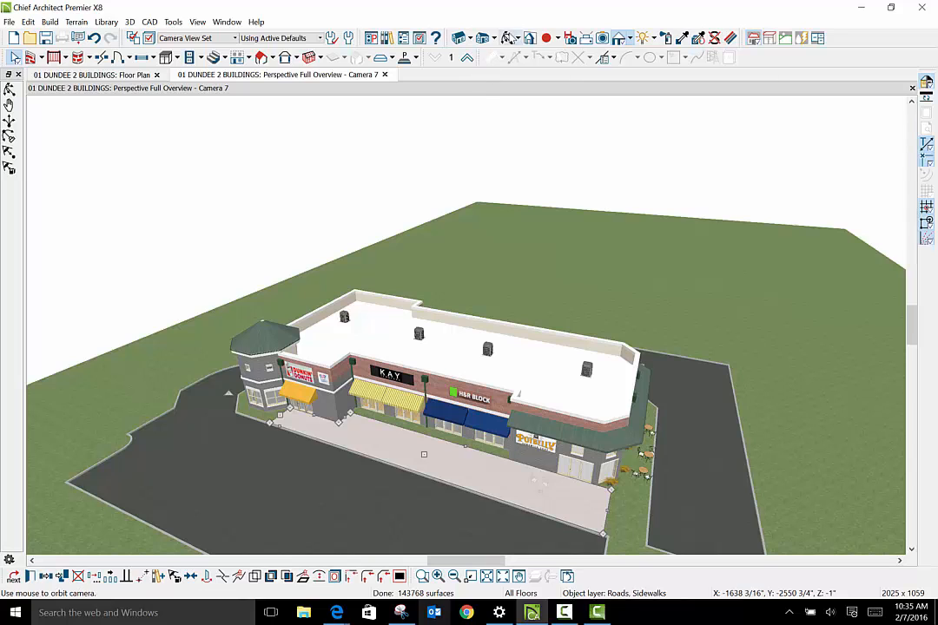
Copy the yellow flowering shrub beneath the large window at the Potbelly corner, beside the brick sidewalk.
left_click(510, 39)
left_click_drag(309, 326, 400, 302)
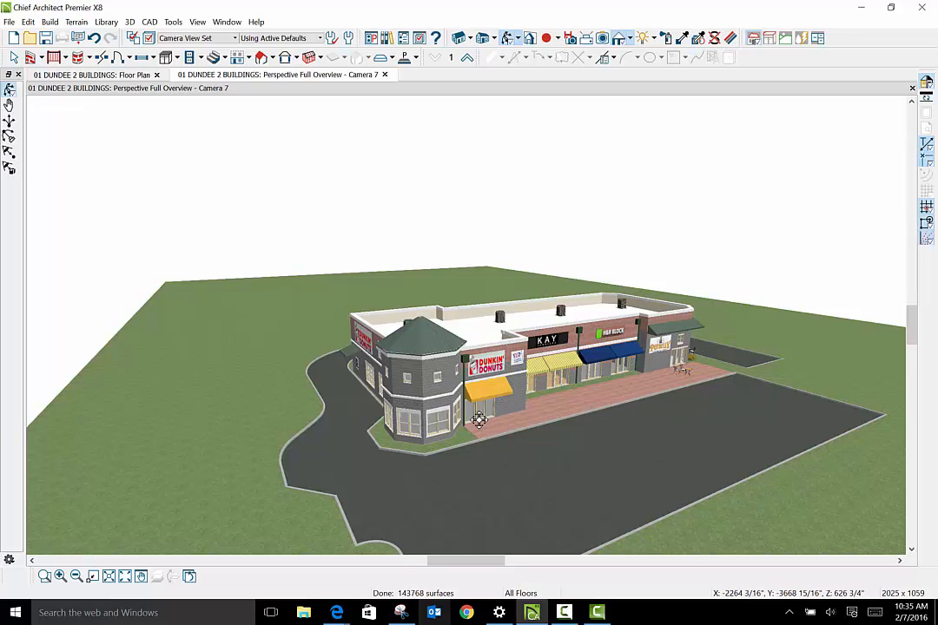
left_click_drag(629, 347, 662, 326)
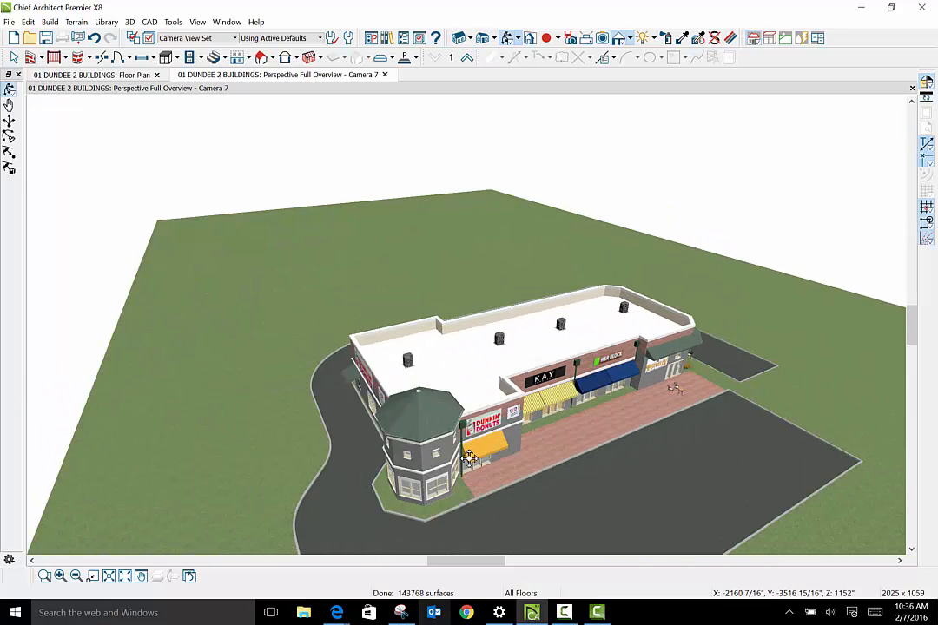
left_click_drag(666, 276, 534, 245)
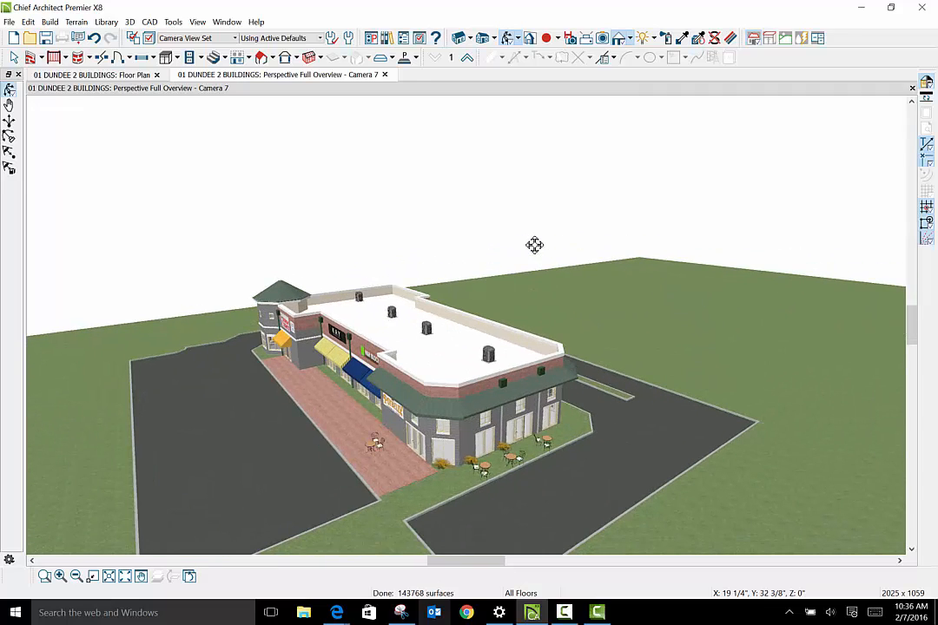
scroll(485, 463, "up", 10)
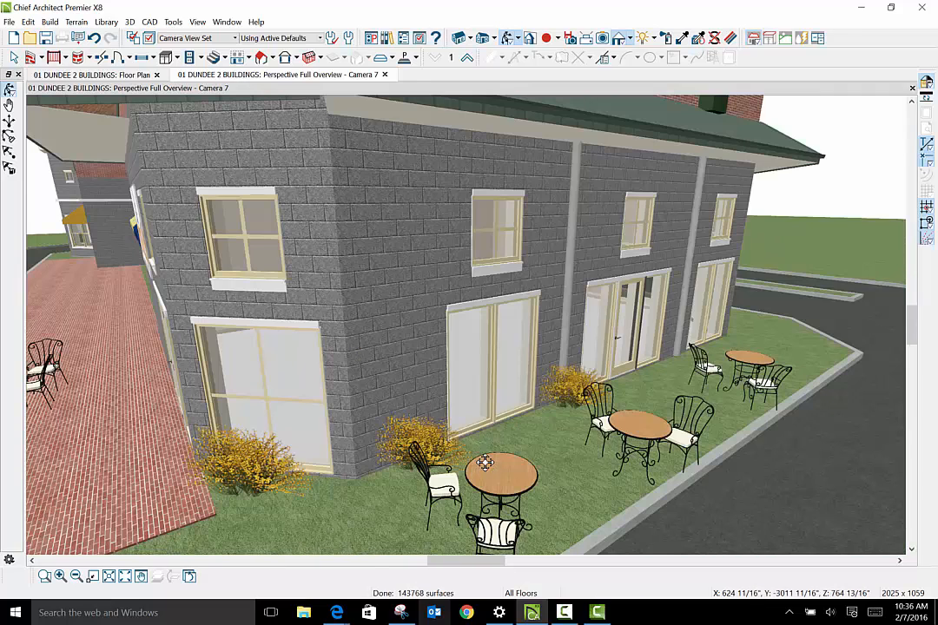
left_click(41, 58)
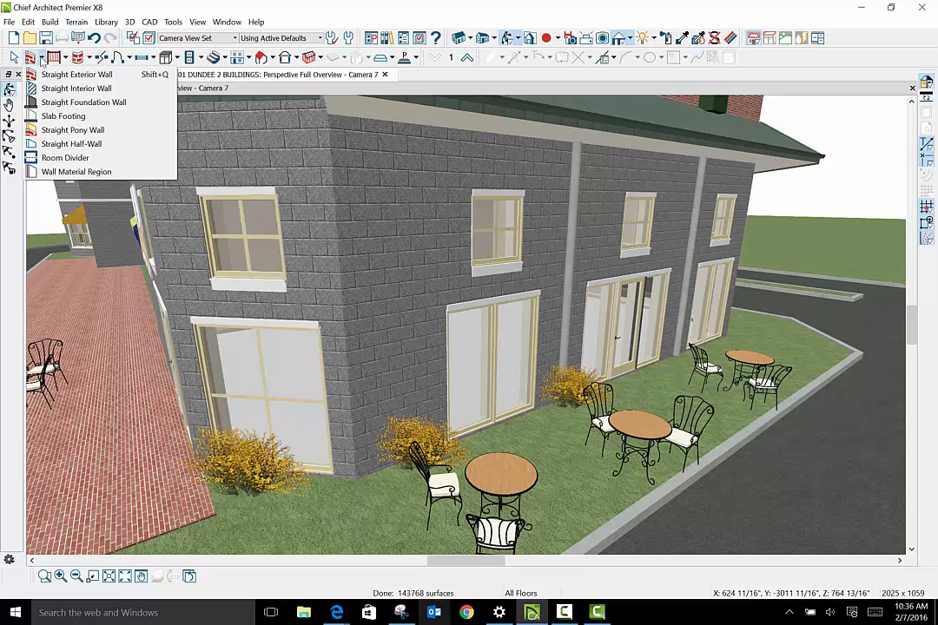
left_click(256, 466)
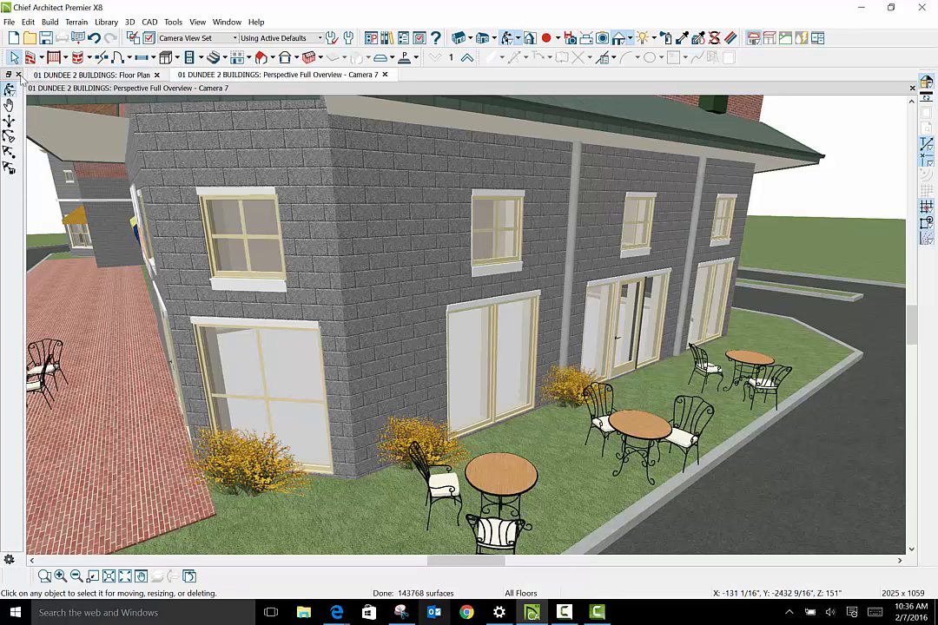
left_click(259, 491)
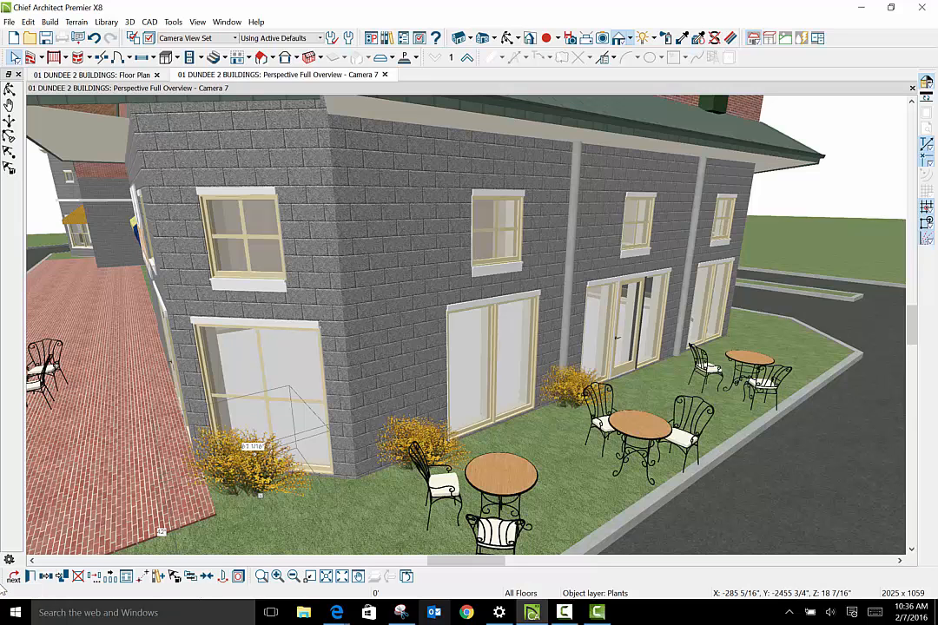
left_click(31, 576)
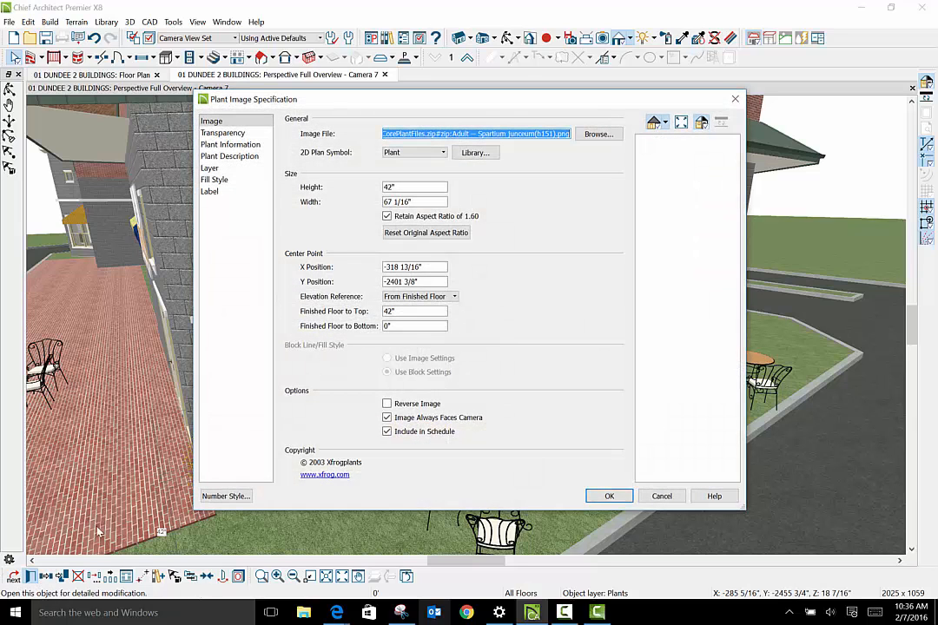
left_click(607, 496)
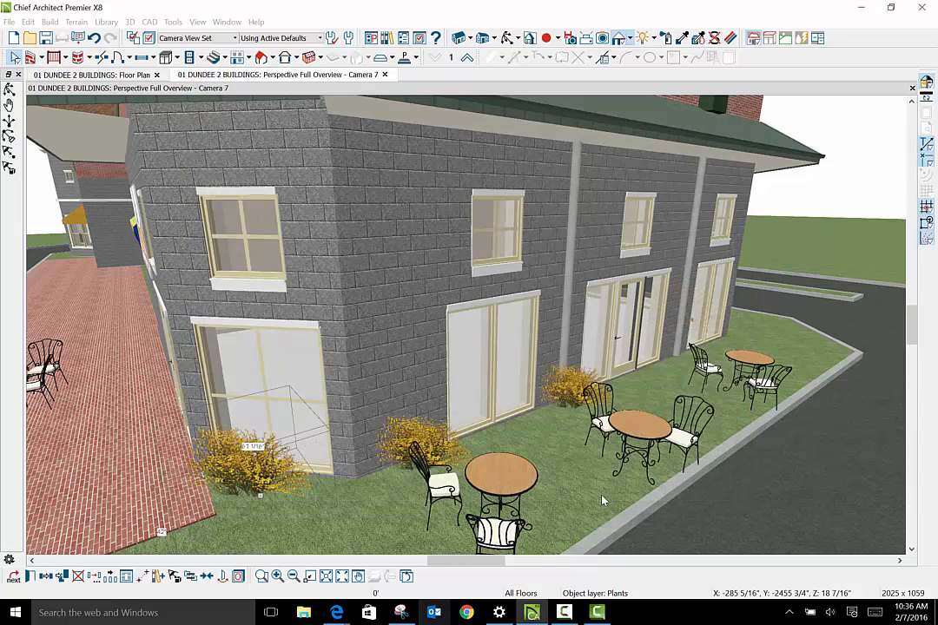
left_click(28, 22)
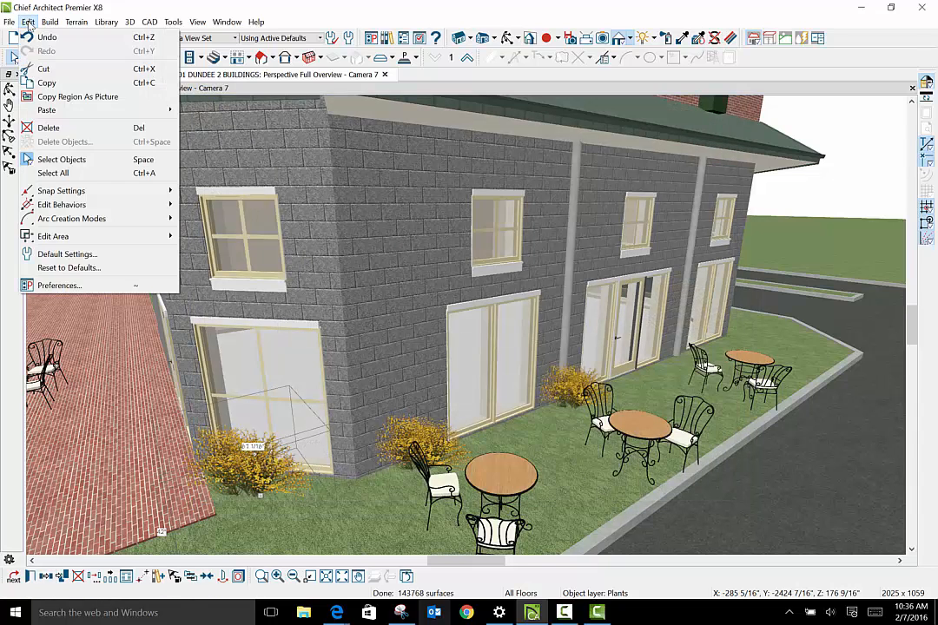
left_click(39, 76)
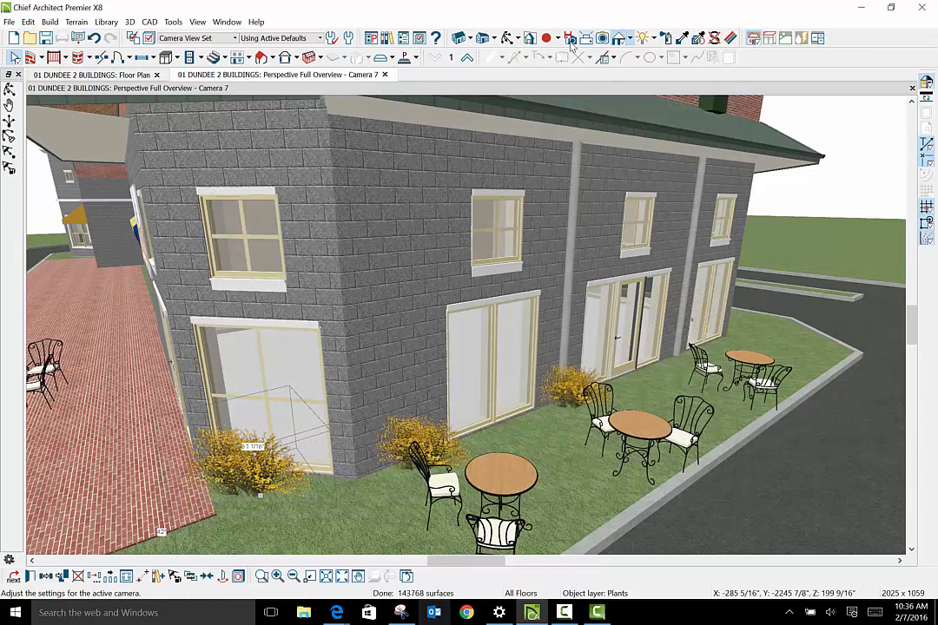
Paste the copied yellow flowering shrub into the grass beside the Dunkin' Donuts corner tower, at the end of the brick sidewalk.
left_click(504, 41)
left_click_drag(345, 300, 406, 184)
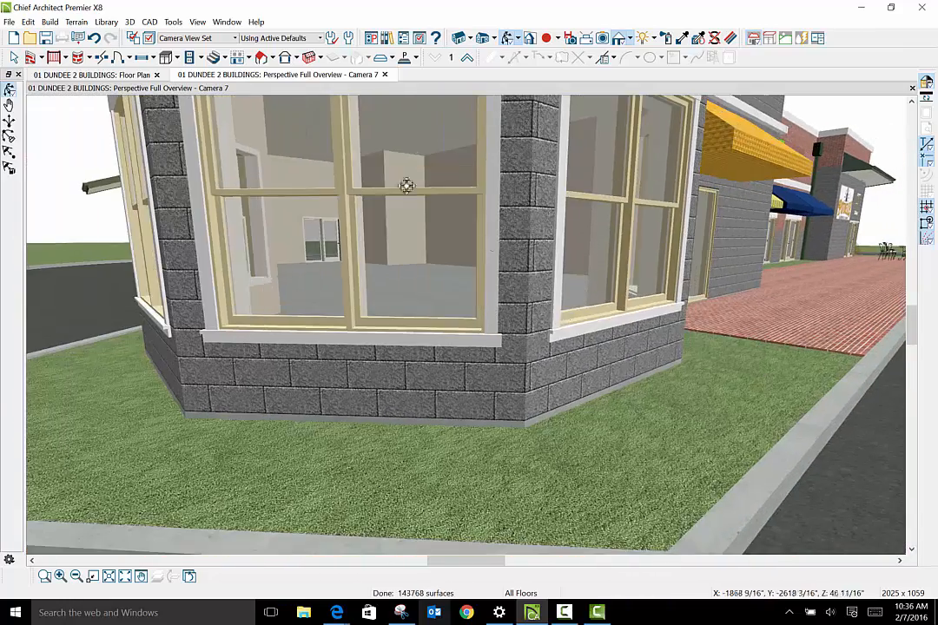
left_click(30, 23)
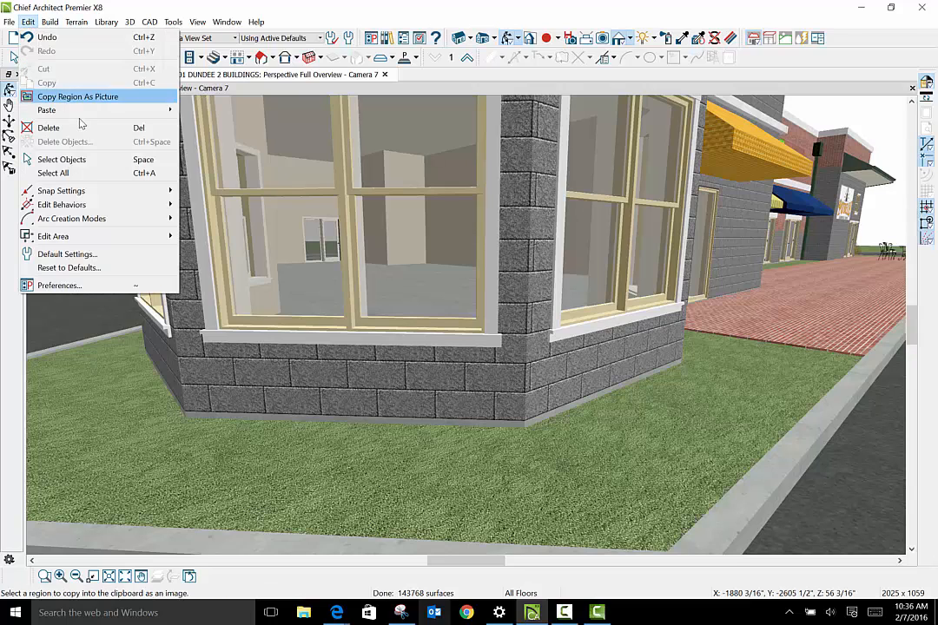
mouse_move(95, 111)
left_click(207, 113)
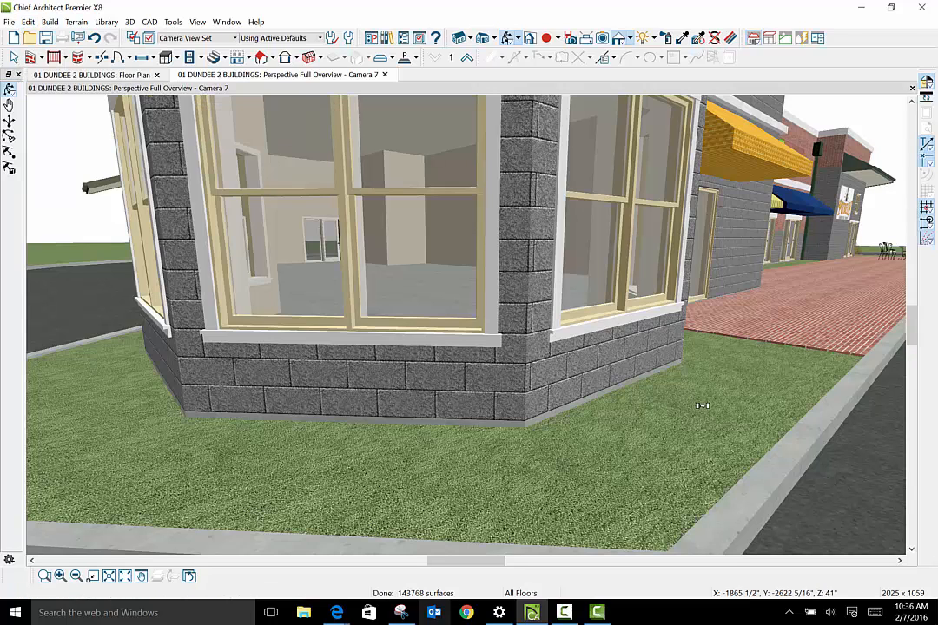
left_click(760, 373)
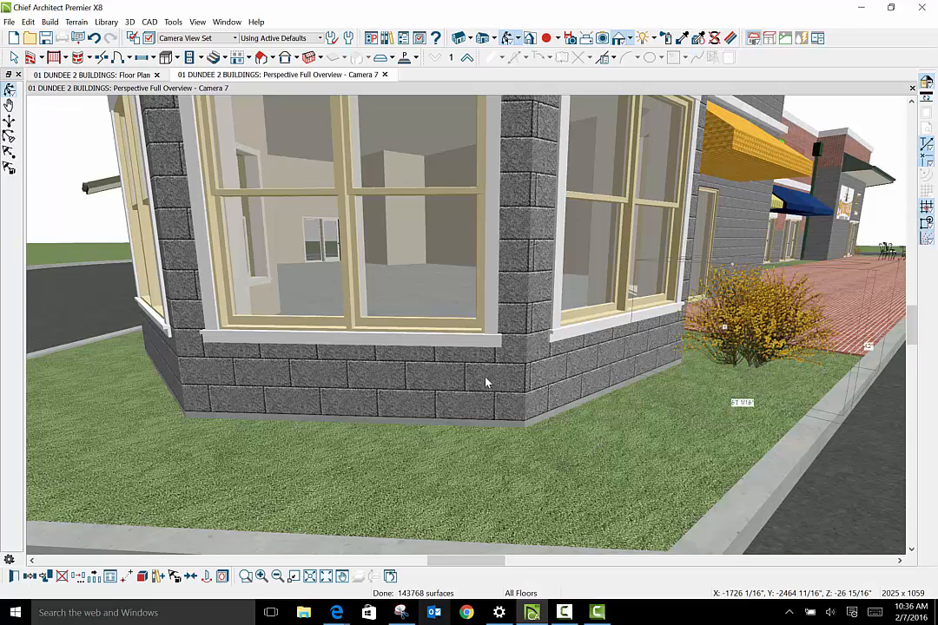
key("Escape")
Paste three more copies of the yellow flowering shrub, spaced around the grass at the base of the corner tower beneath its windows.
left_click(640, 464)
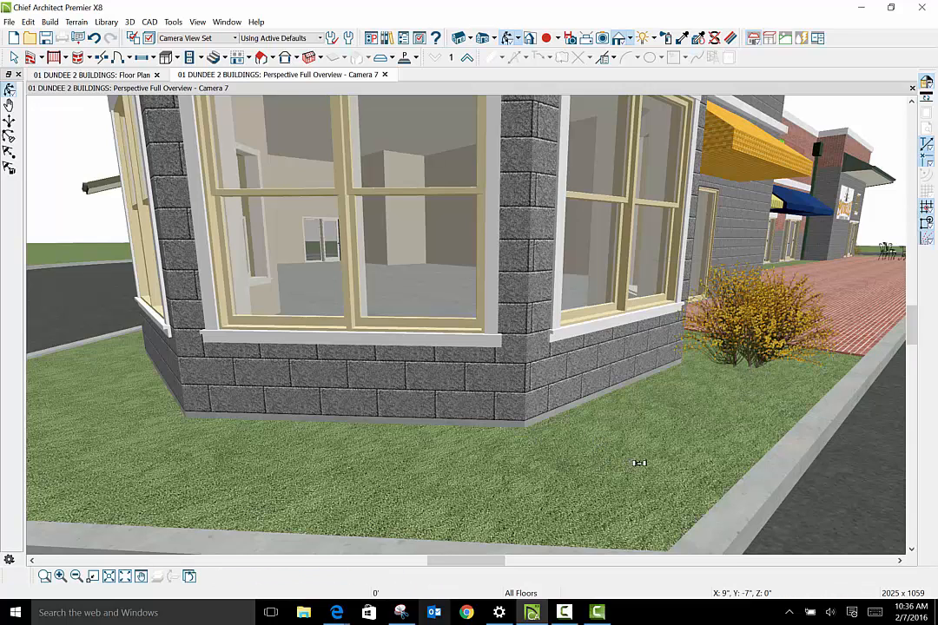
left_click(628, 470)
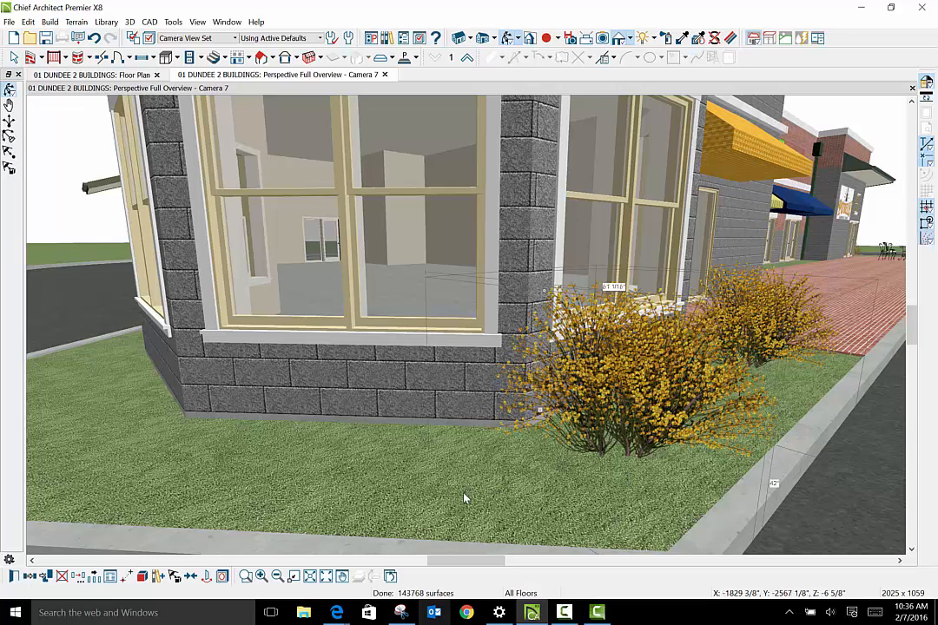
key("Escape")
left_click(317, 493)
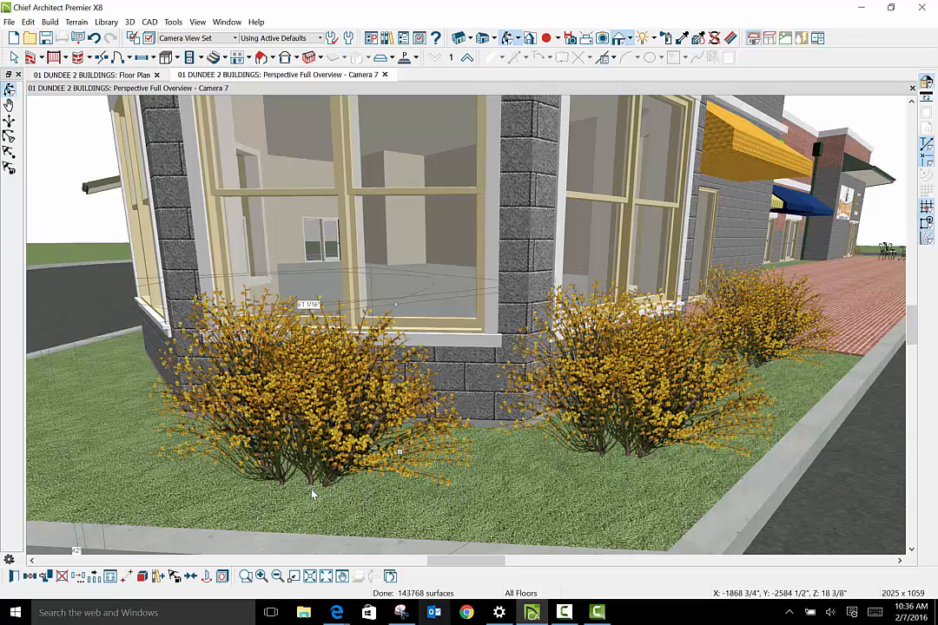
key("Escape")
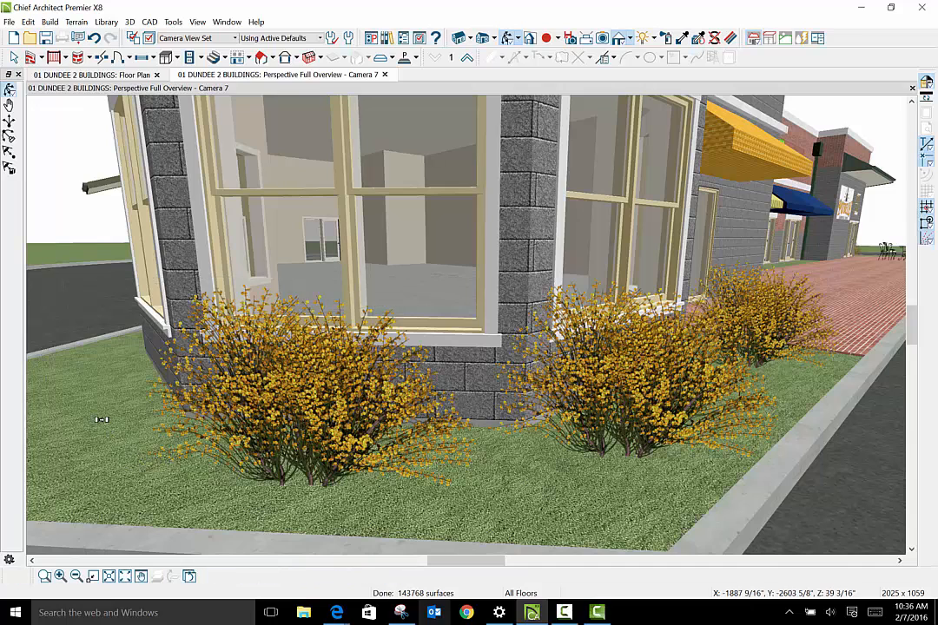
left_click(76, 412)
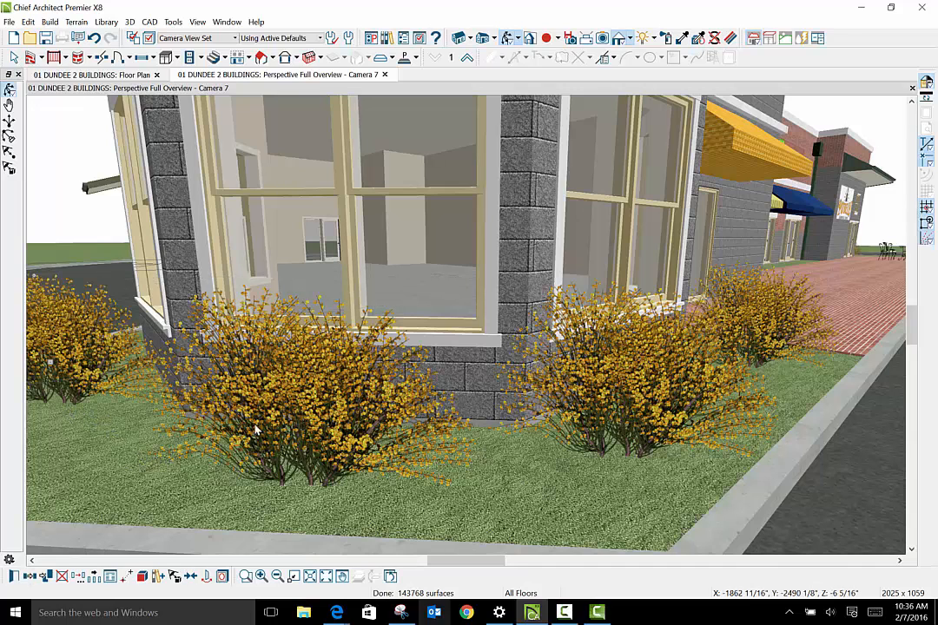
scroll(255, 428, "down", 5)
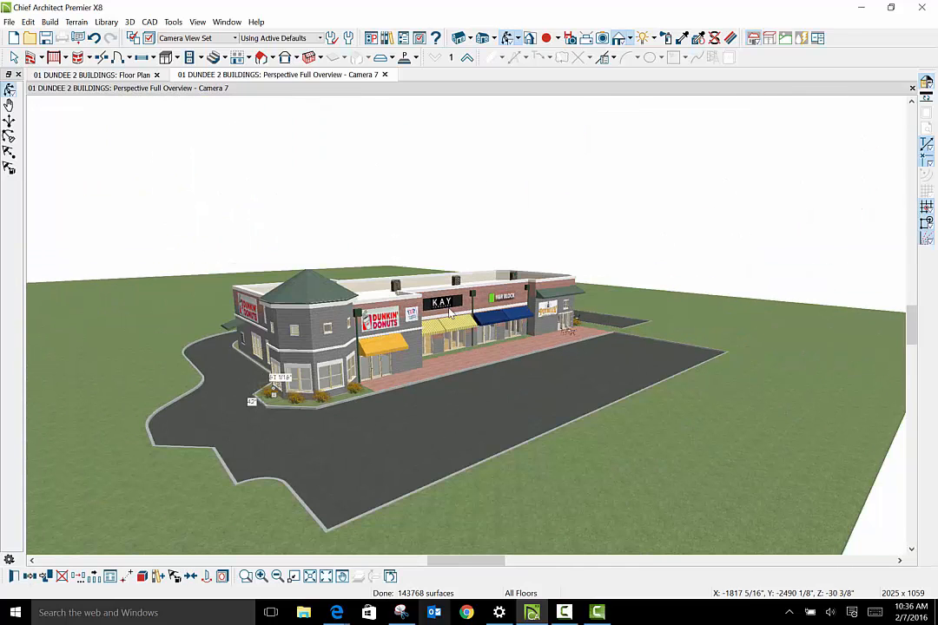
left_click(14, 58)
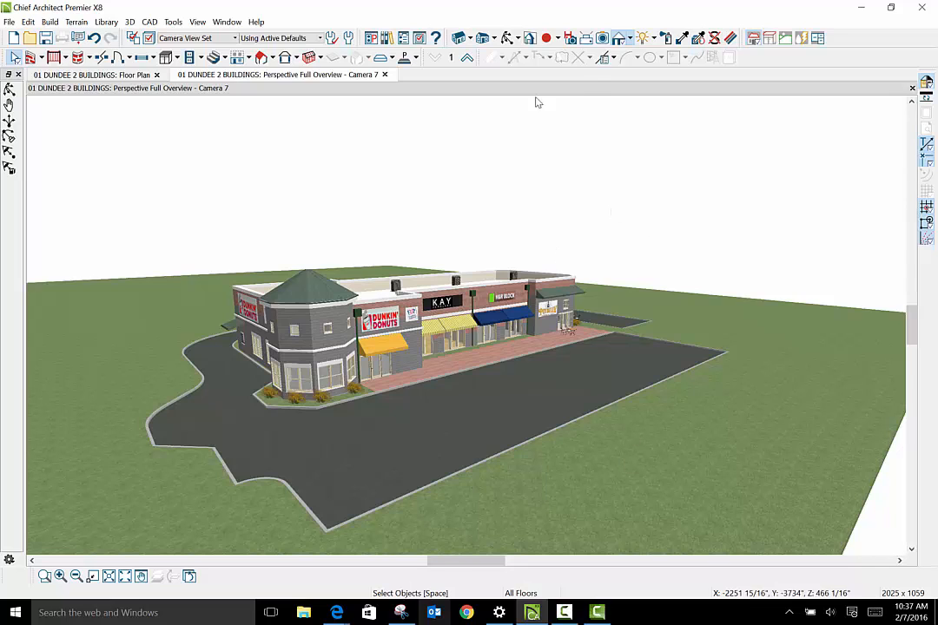
left_click(507, 37)
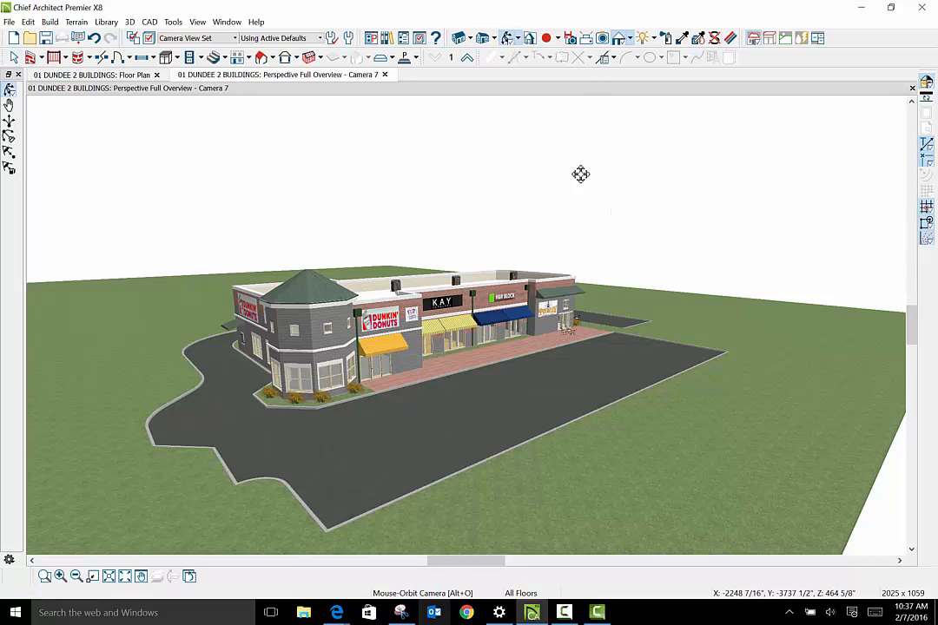
mouse_move(581, 173)
left_mouse_down()
mouse_move(568, 186)
mouse_move(695, 161)
mouse_move(684, 173)
mouse_move(649, 180)
mouse_move(577, 180)
left_mouse_up()
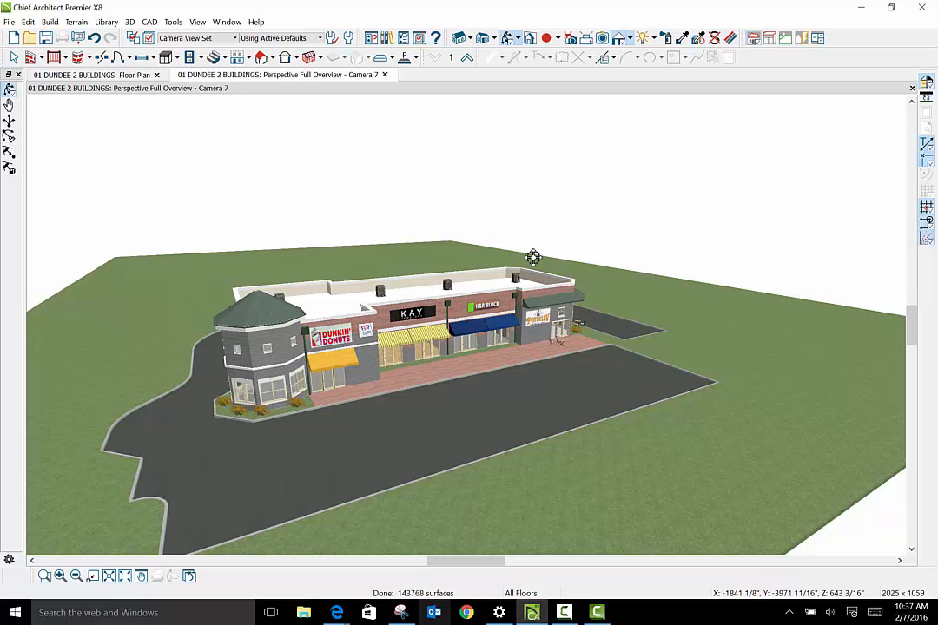
left_click_drag(705, 177, 736, 166)
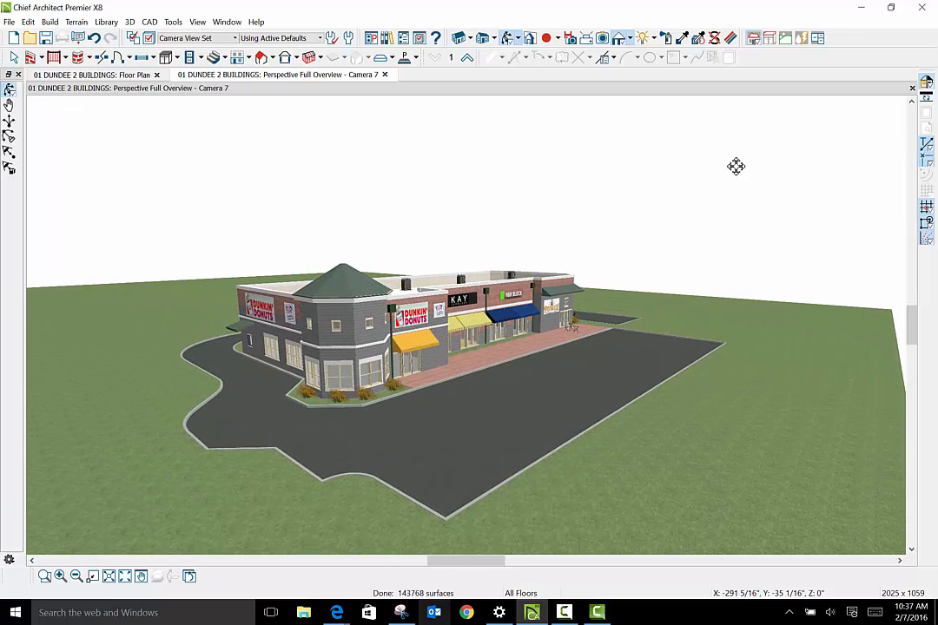